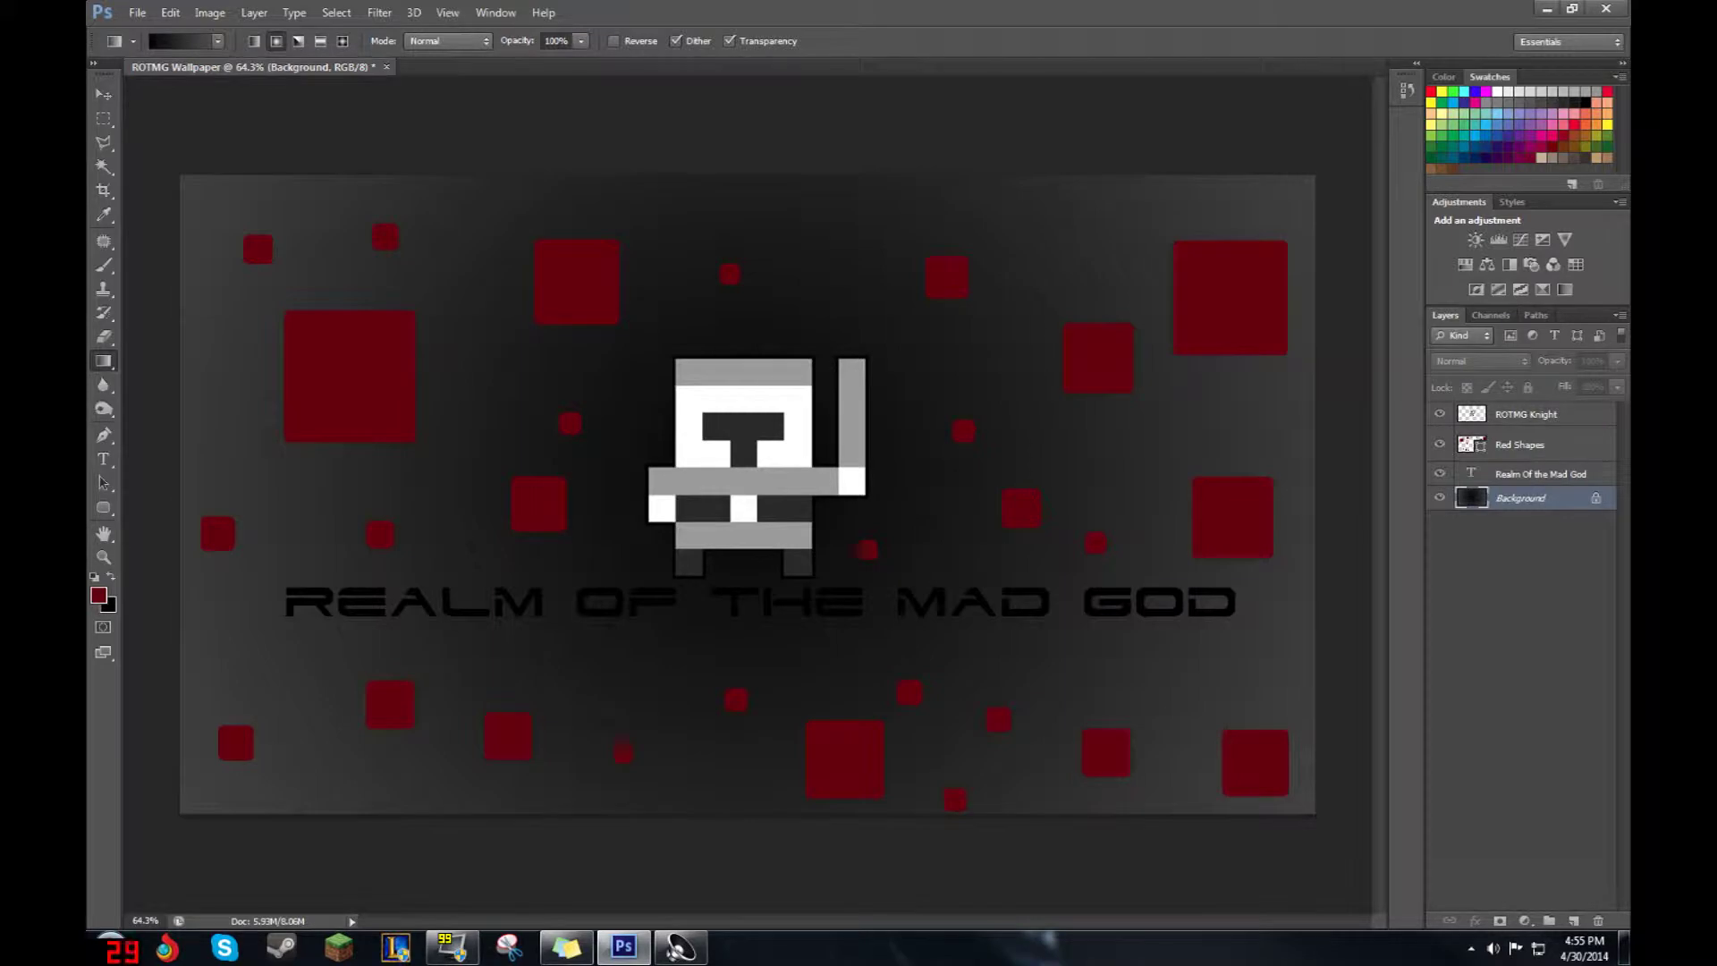
scroll(732, 574, up, 13)
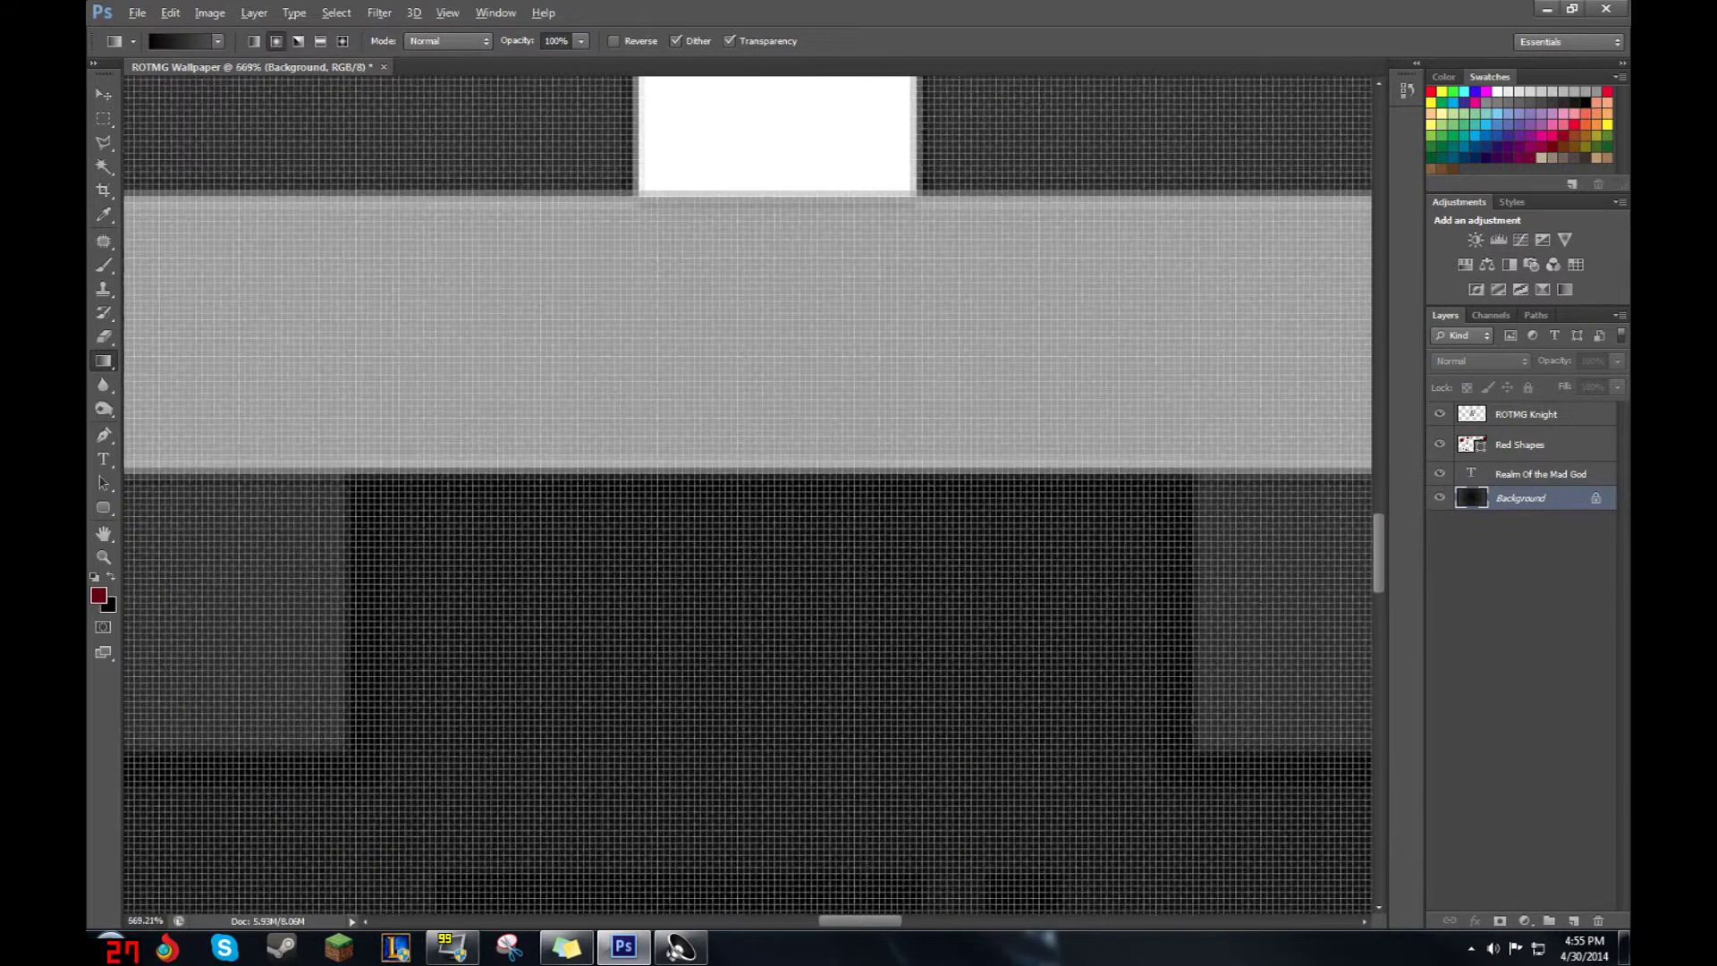
scroll(792, 431, down, 9)
scroll(746, 493, down, 5)
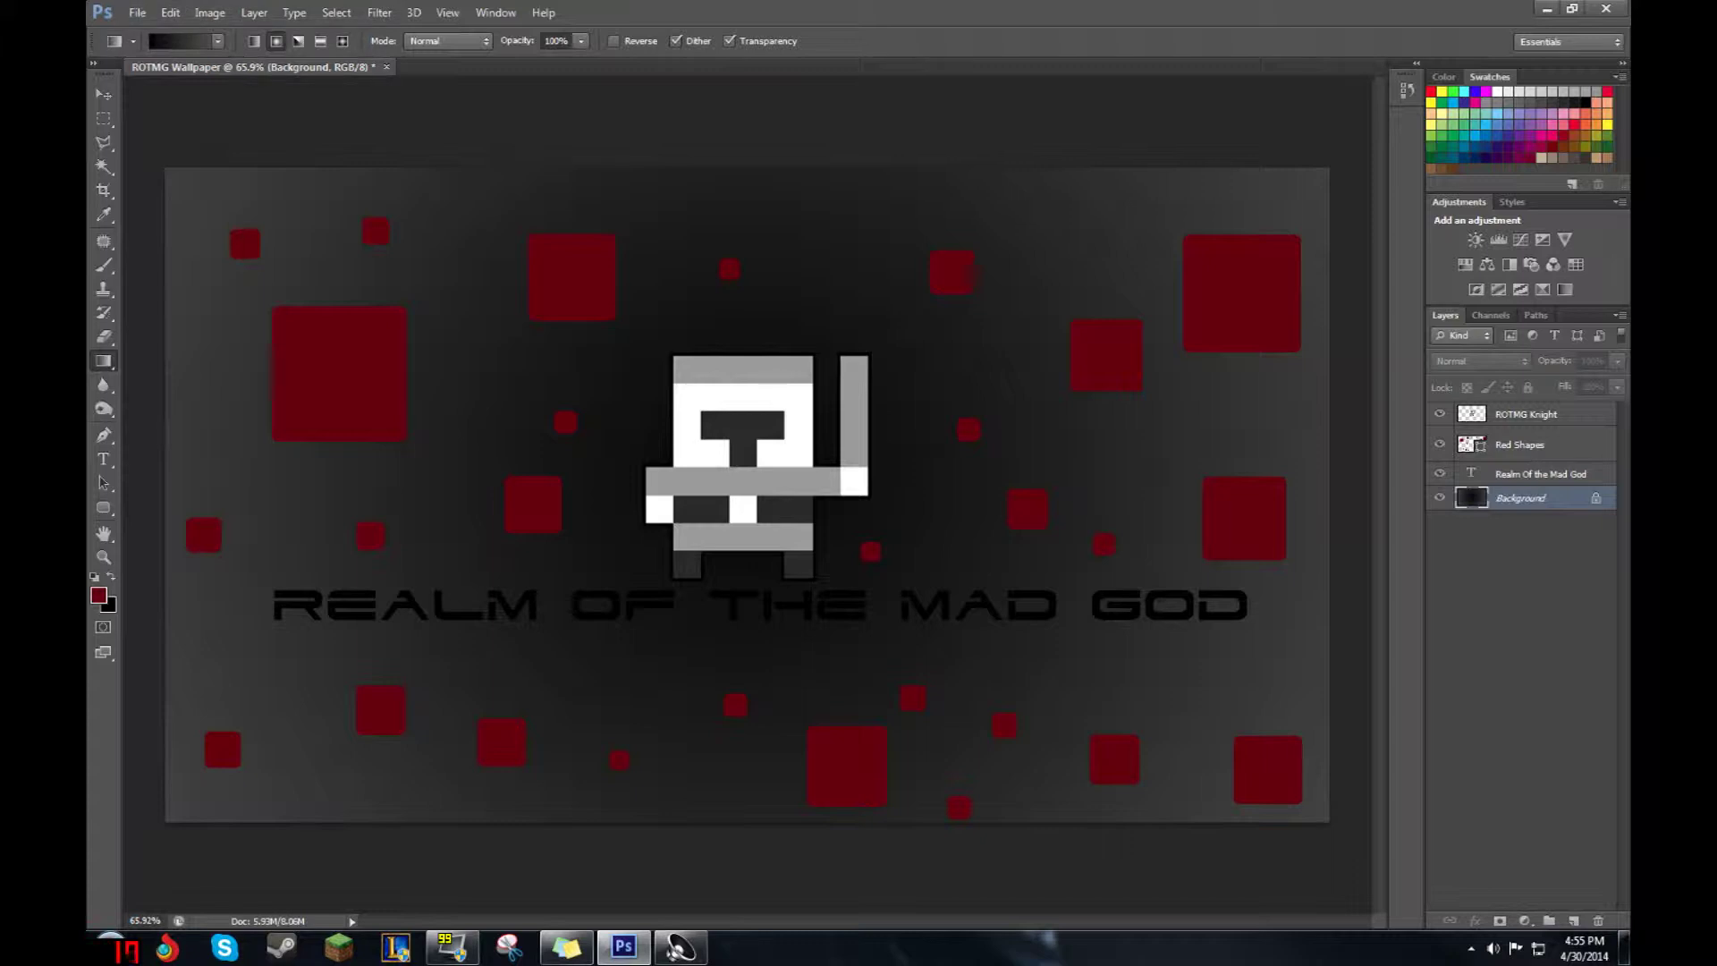
- Start a new document and set its size to 1920 by 1080 pixels
click(137, 12)
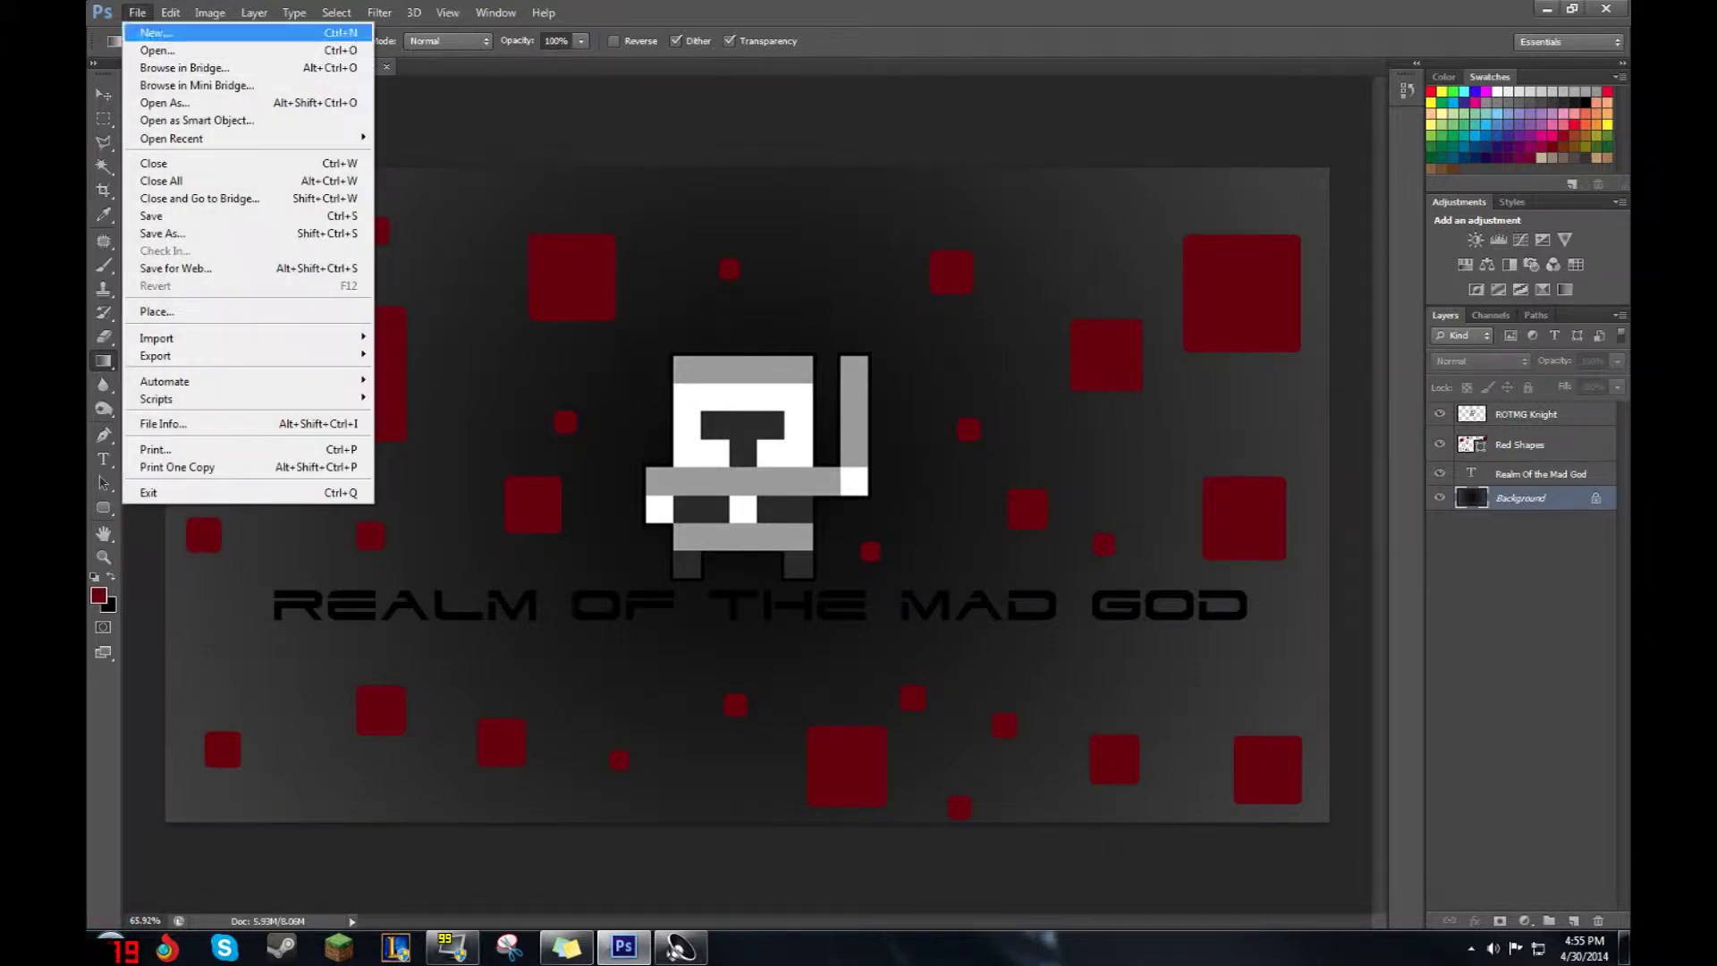
click(167, 33)
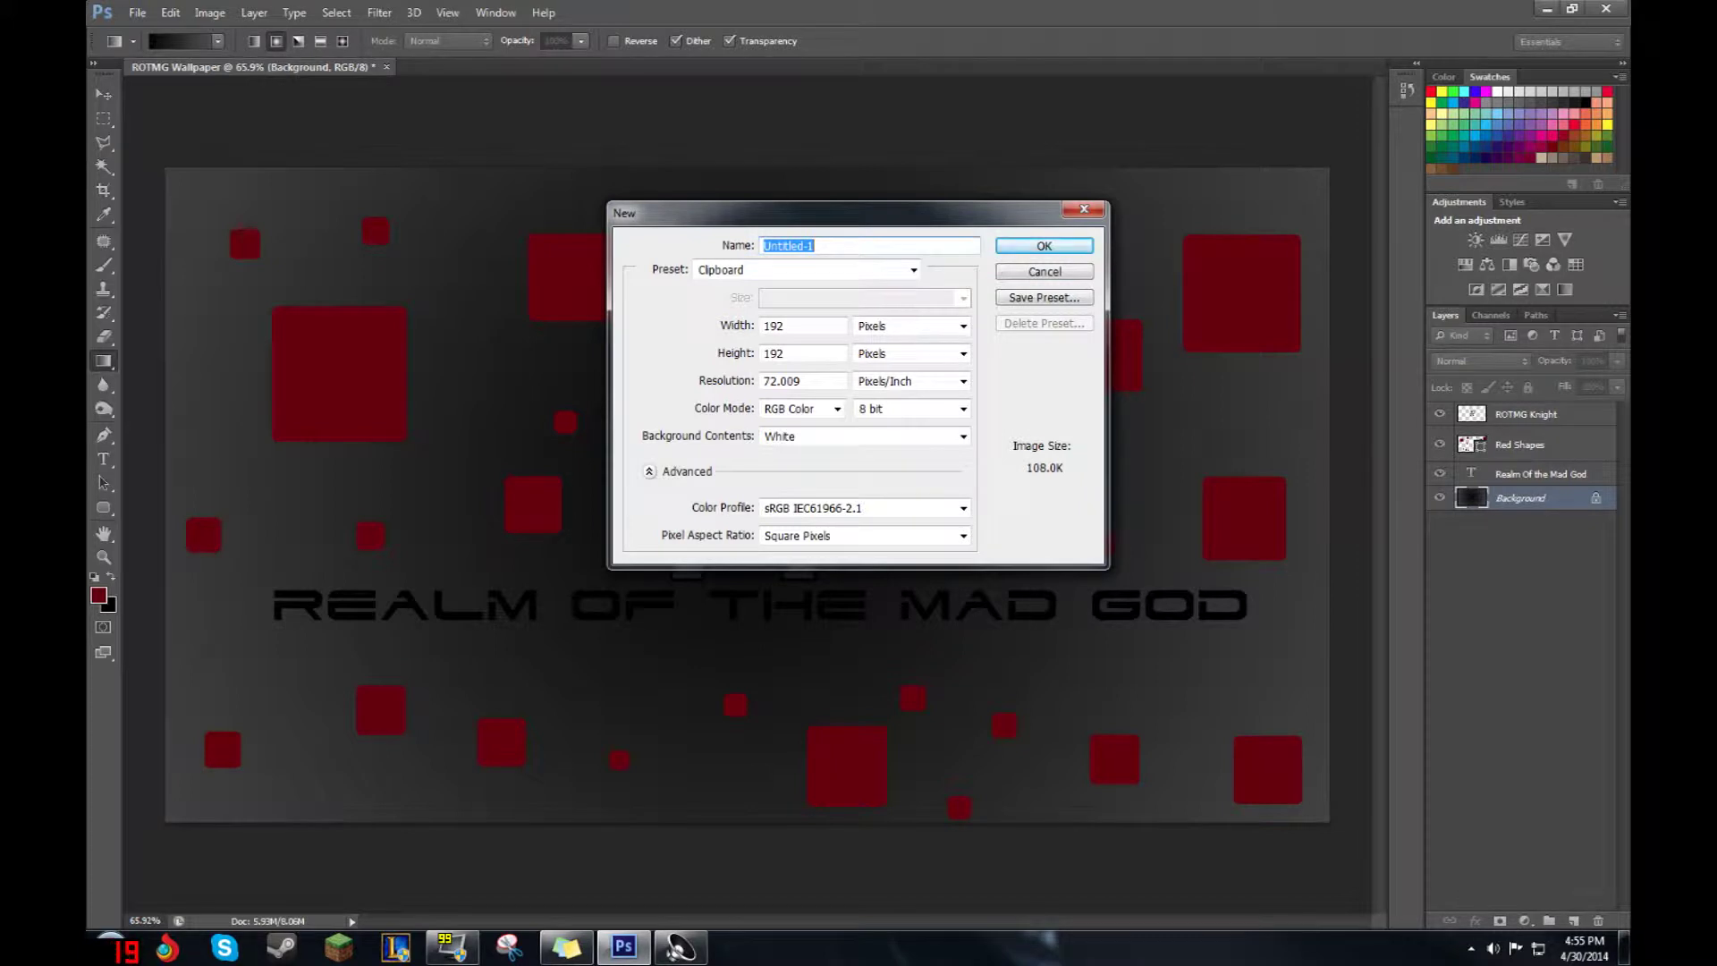
key(Tab)
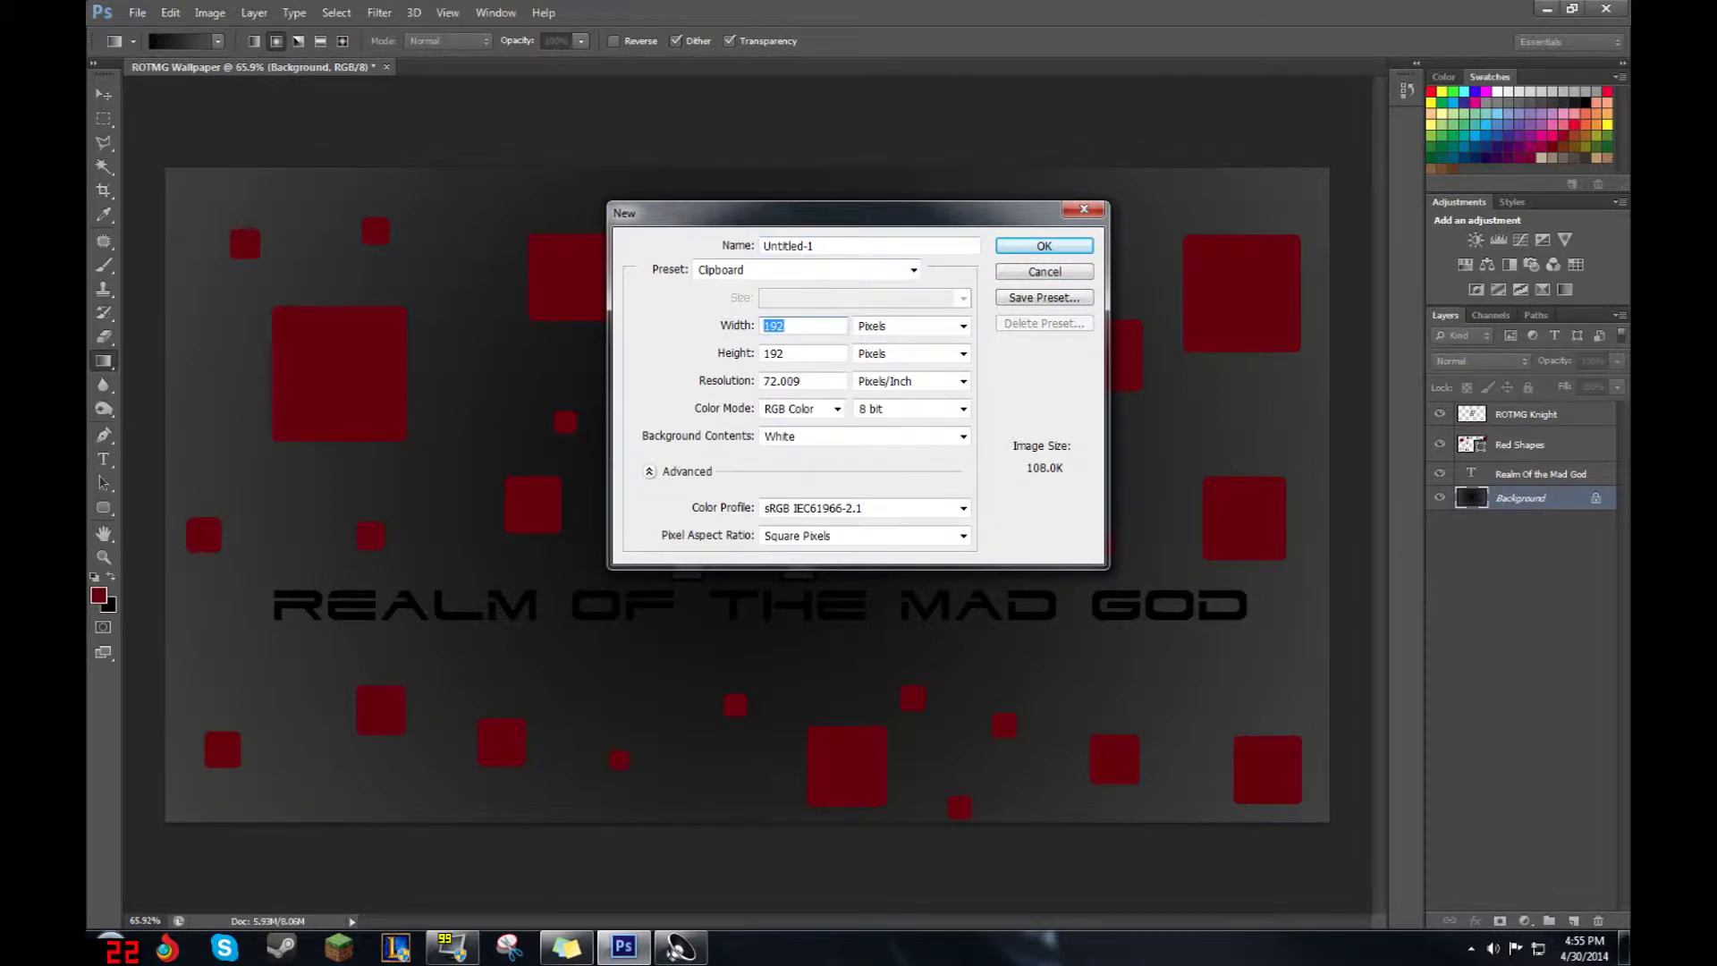
text(1920)
key(Tab)
key(Tab)
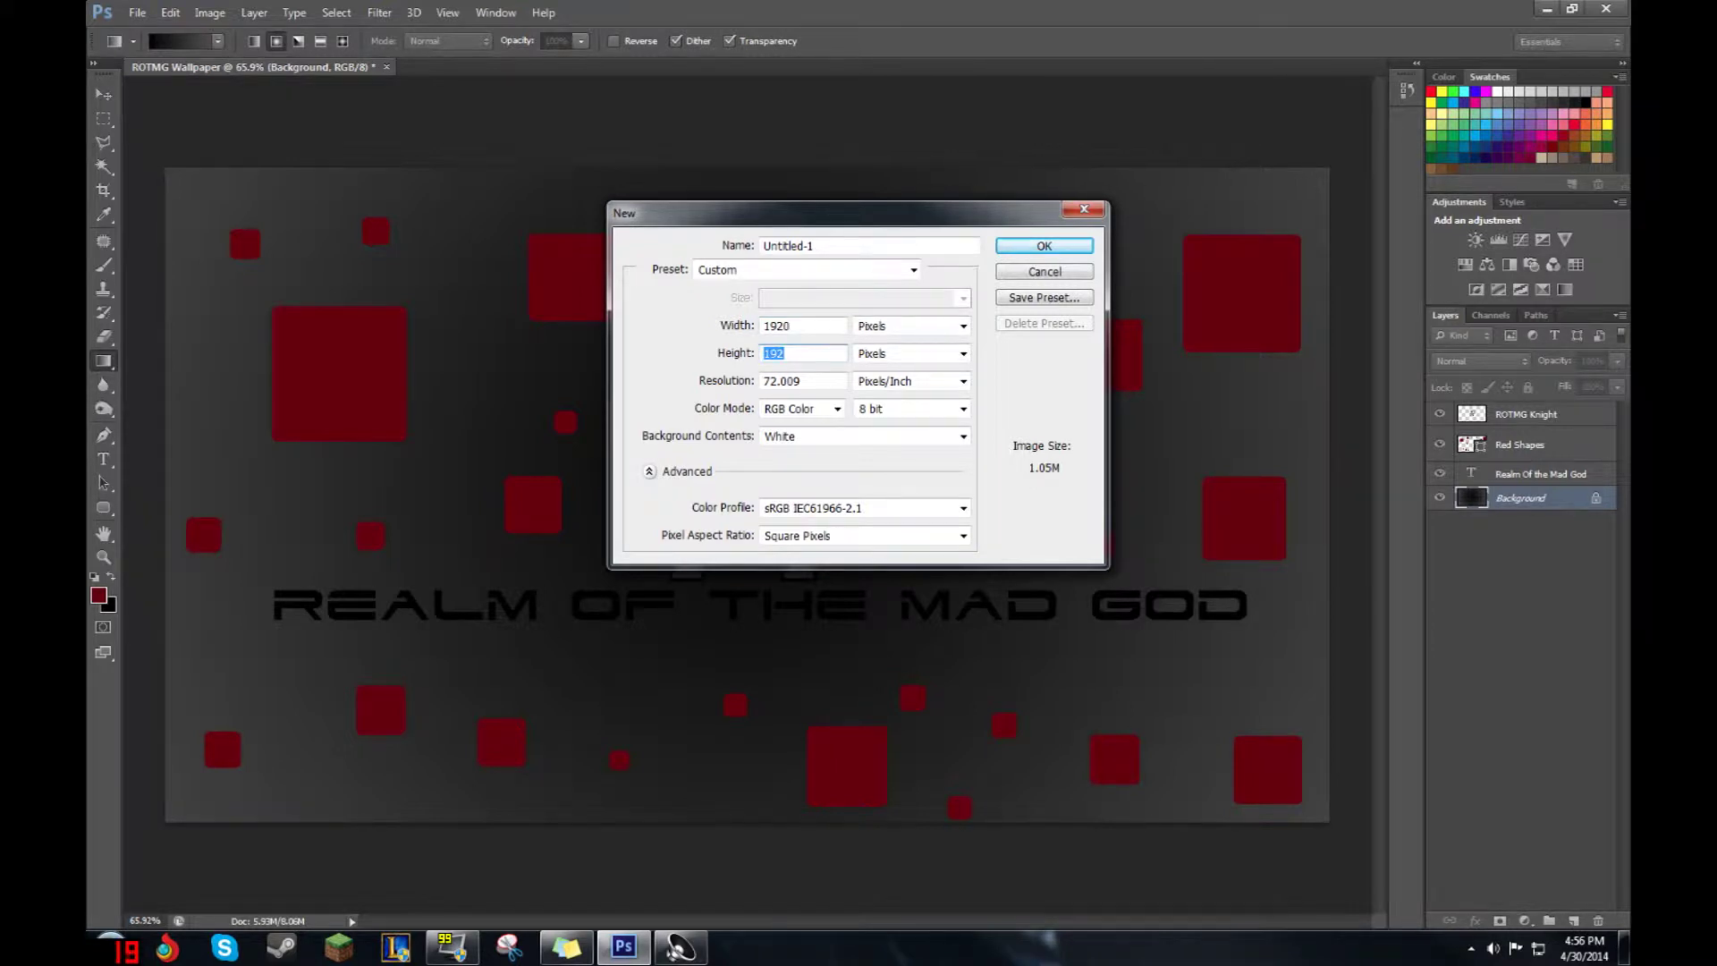
text(1080)
- Name the new document ROTMG Wallpaper, set 72 pixels/inch resolution with a white background, and create it
drag(817, 246, 760, 246)
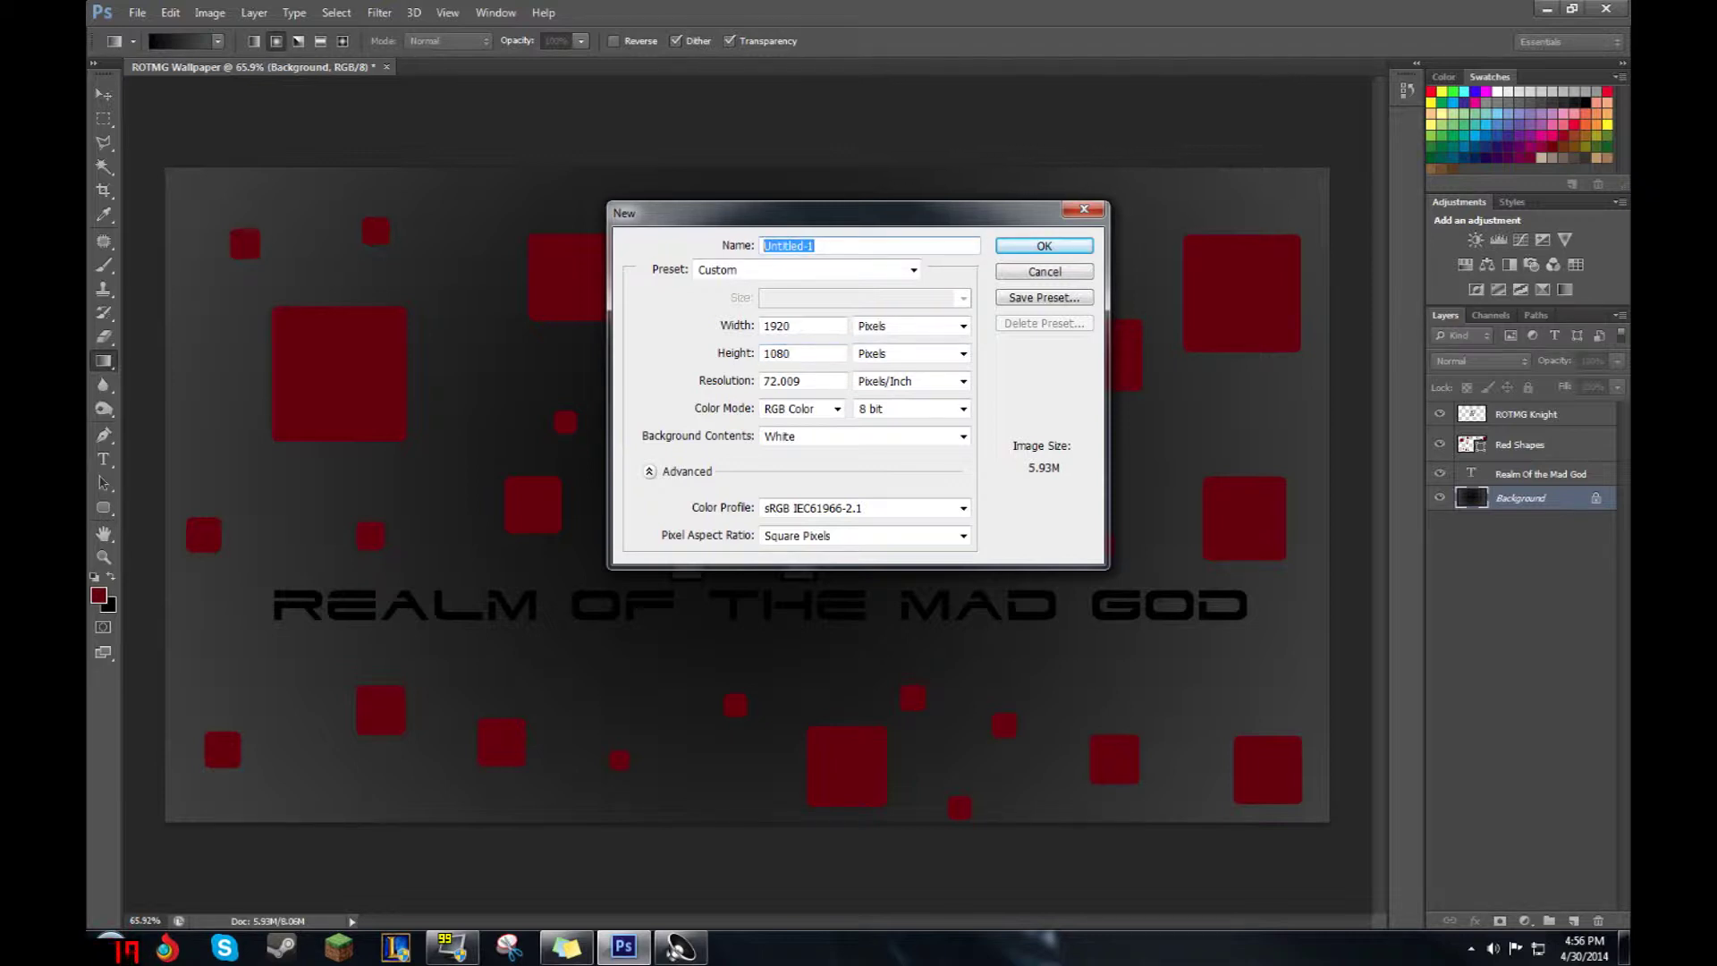
text(ROTMG Wallpaper)
drag(804, 382, 761, 382)
text(72)
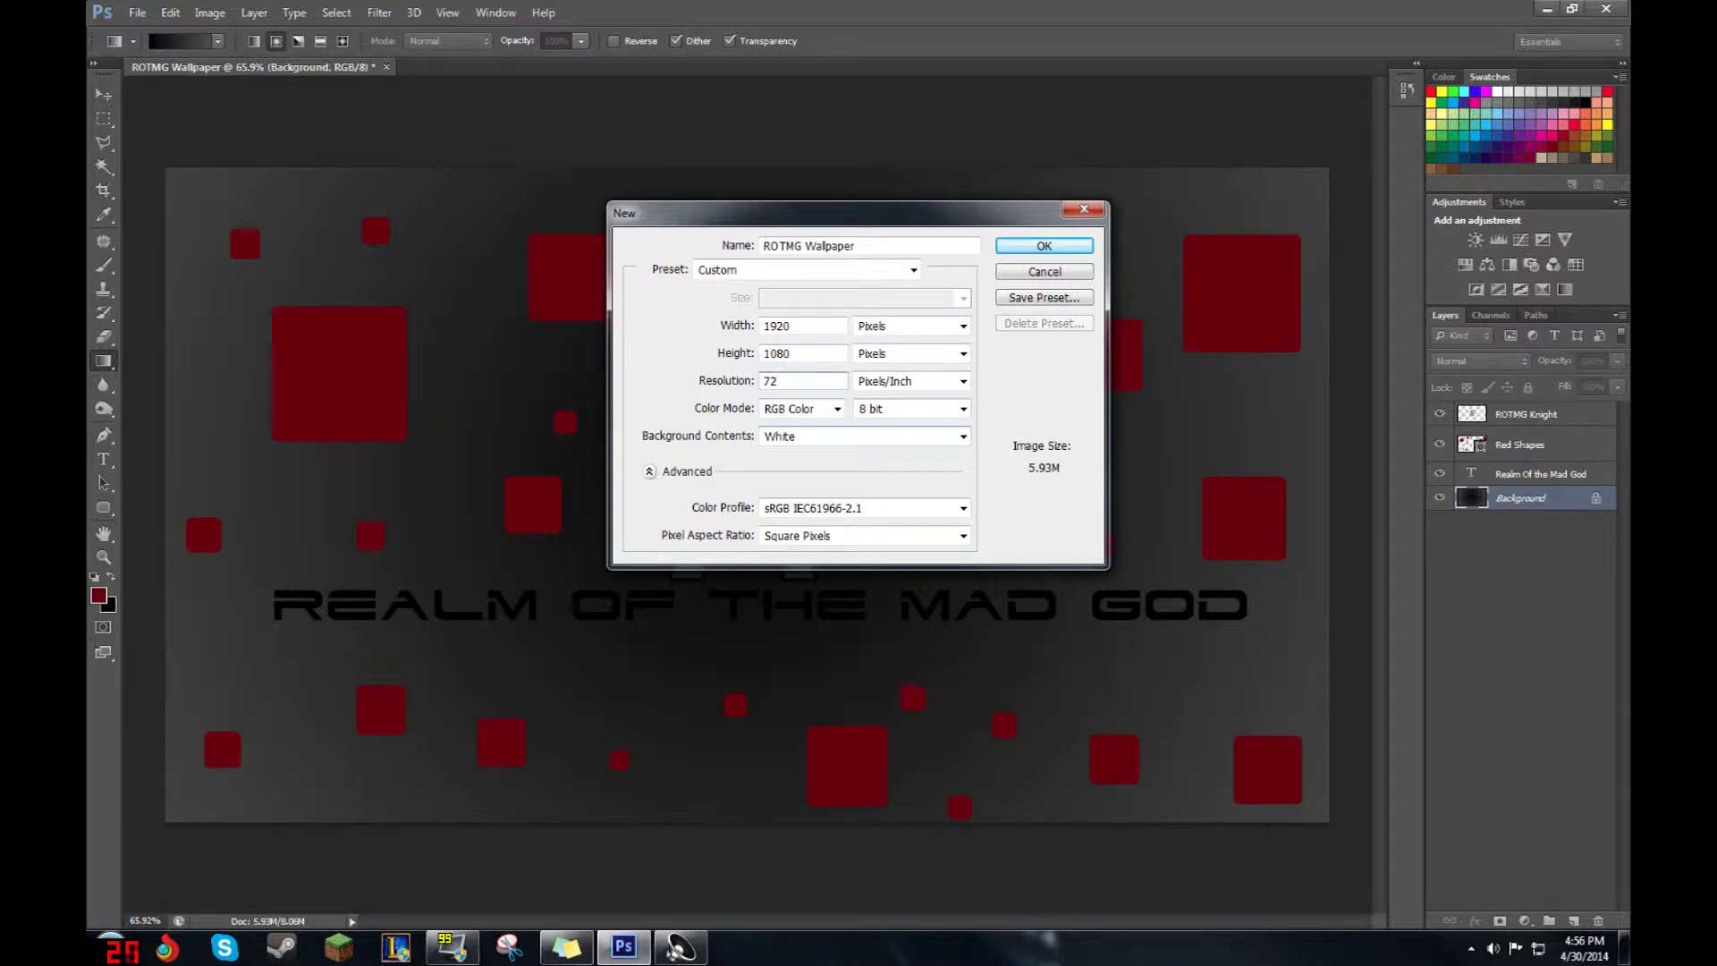
click(963, 436)
click(963, 436)
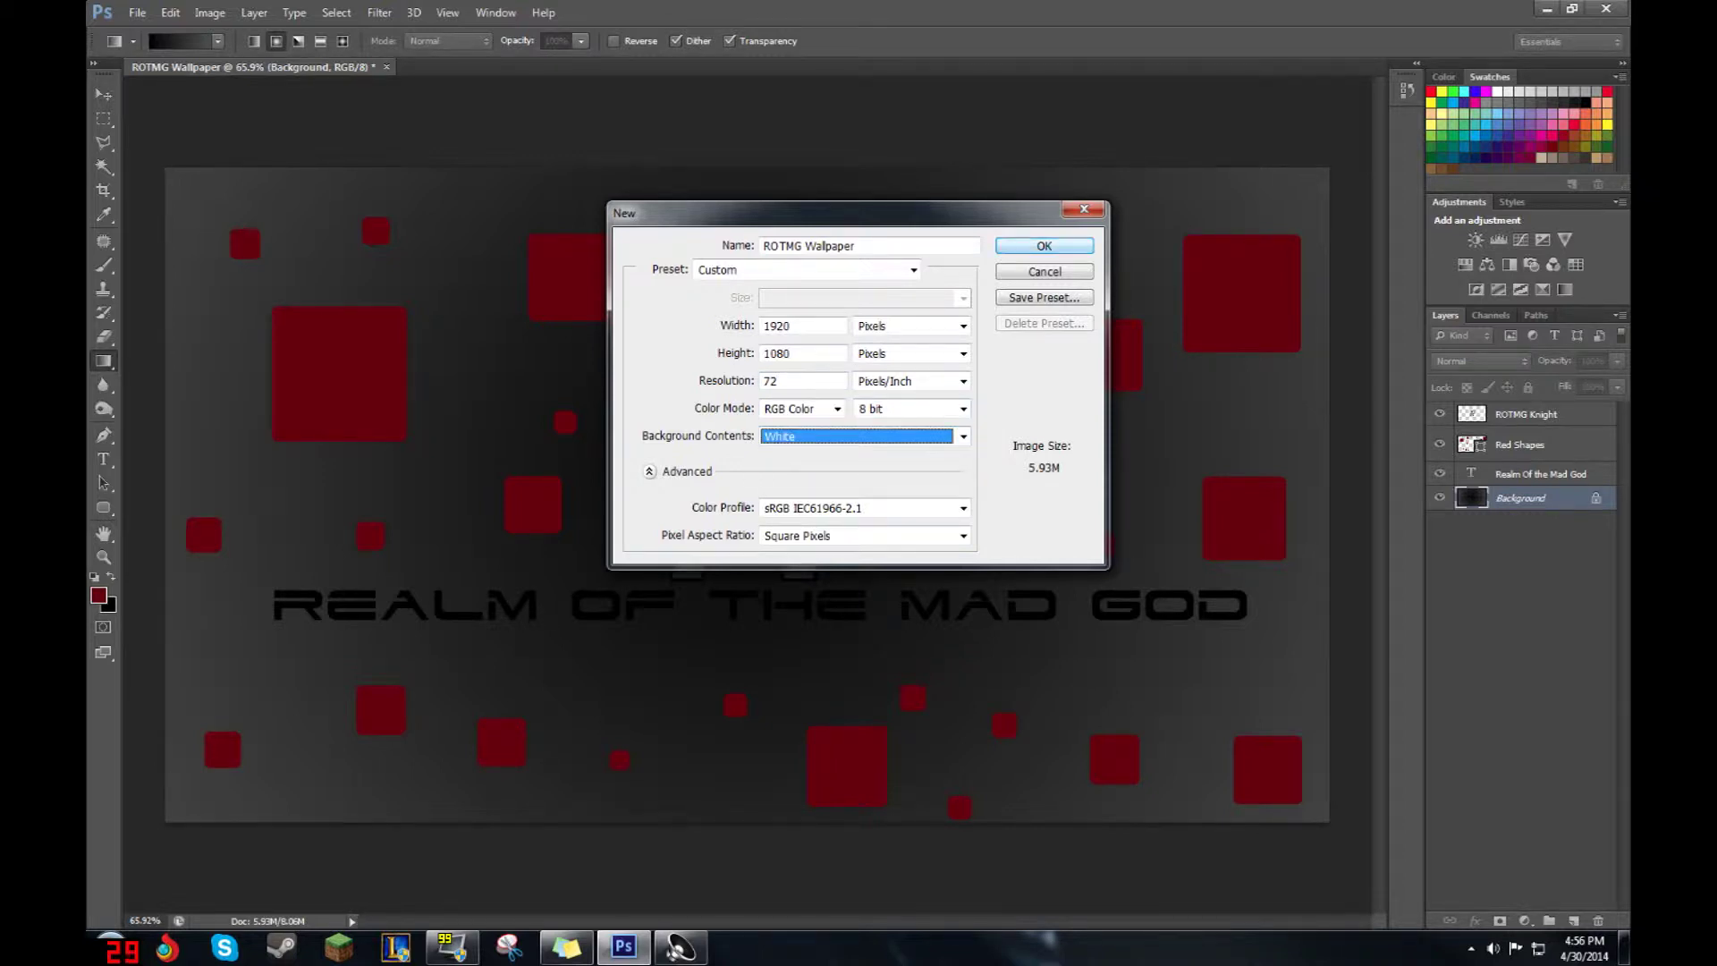
key(Return)
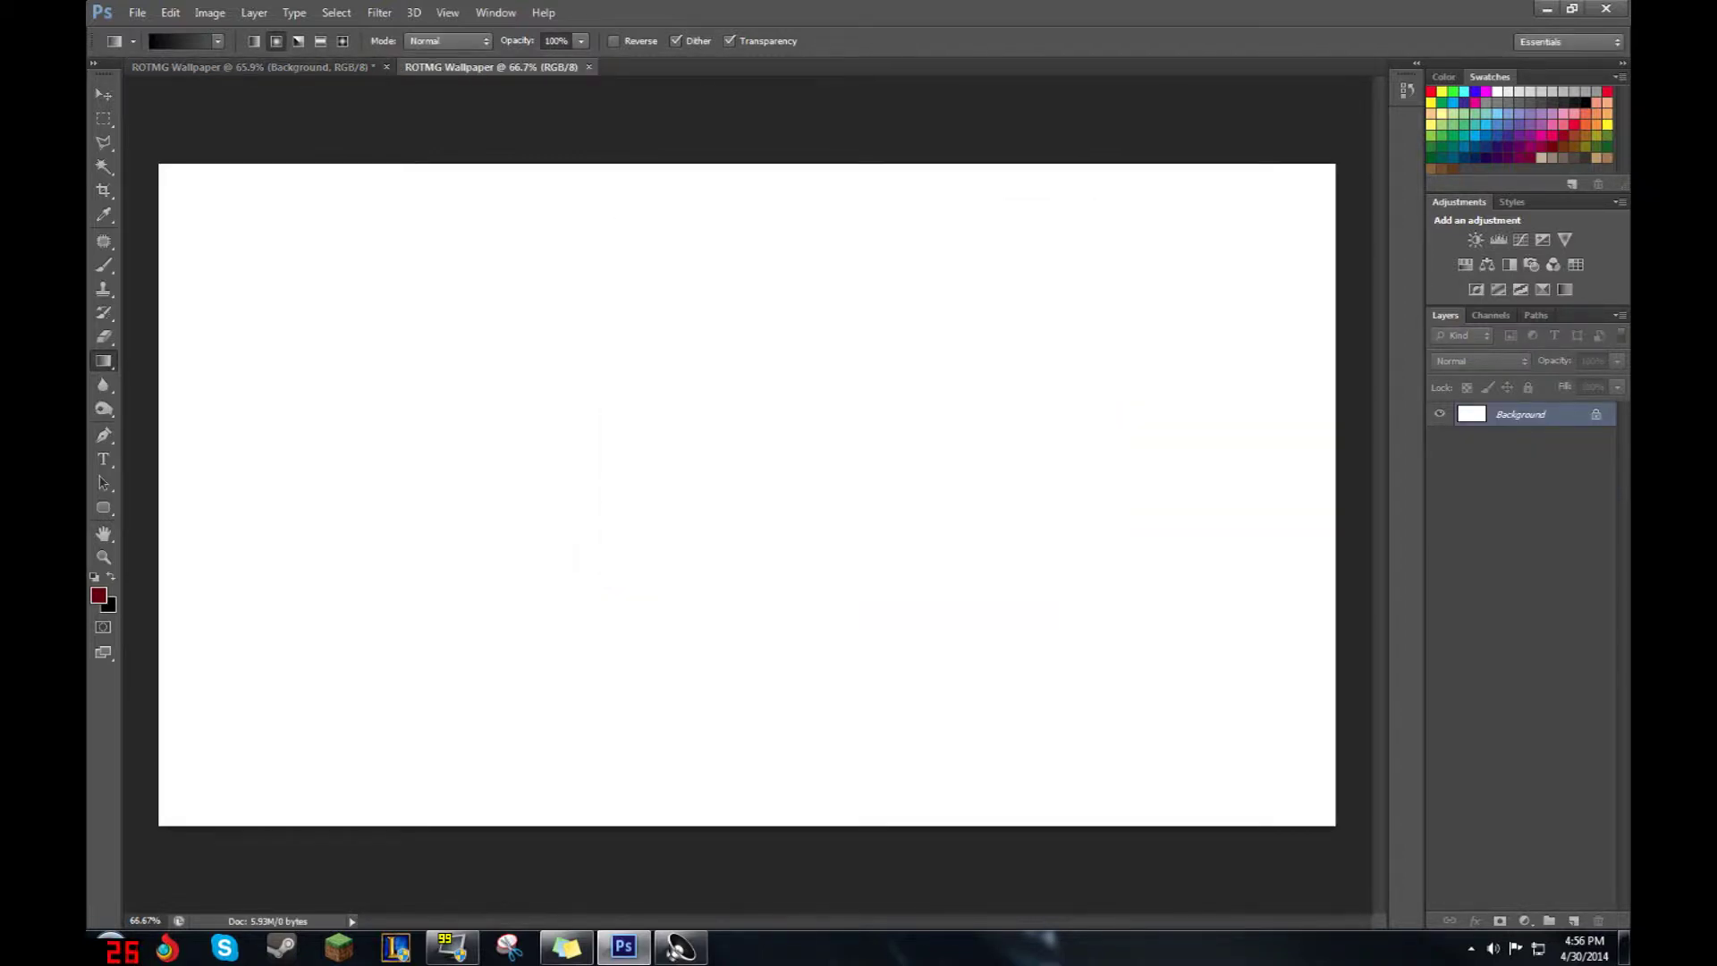
- Open the ROTMG Knight image from the Tutorial folder
click(137, 12)
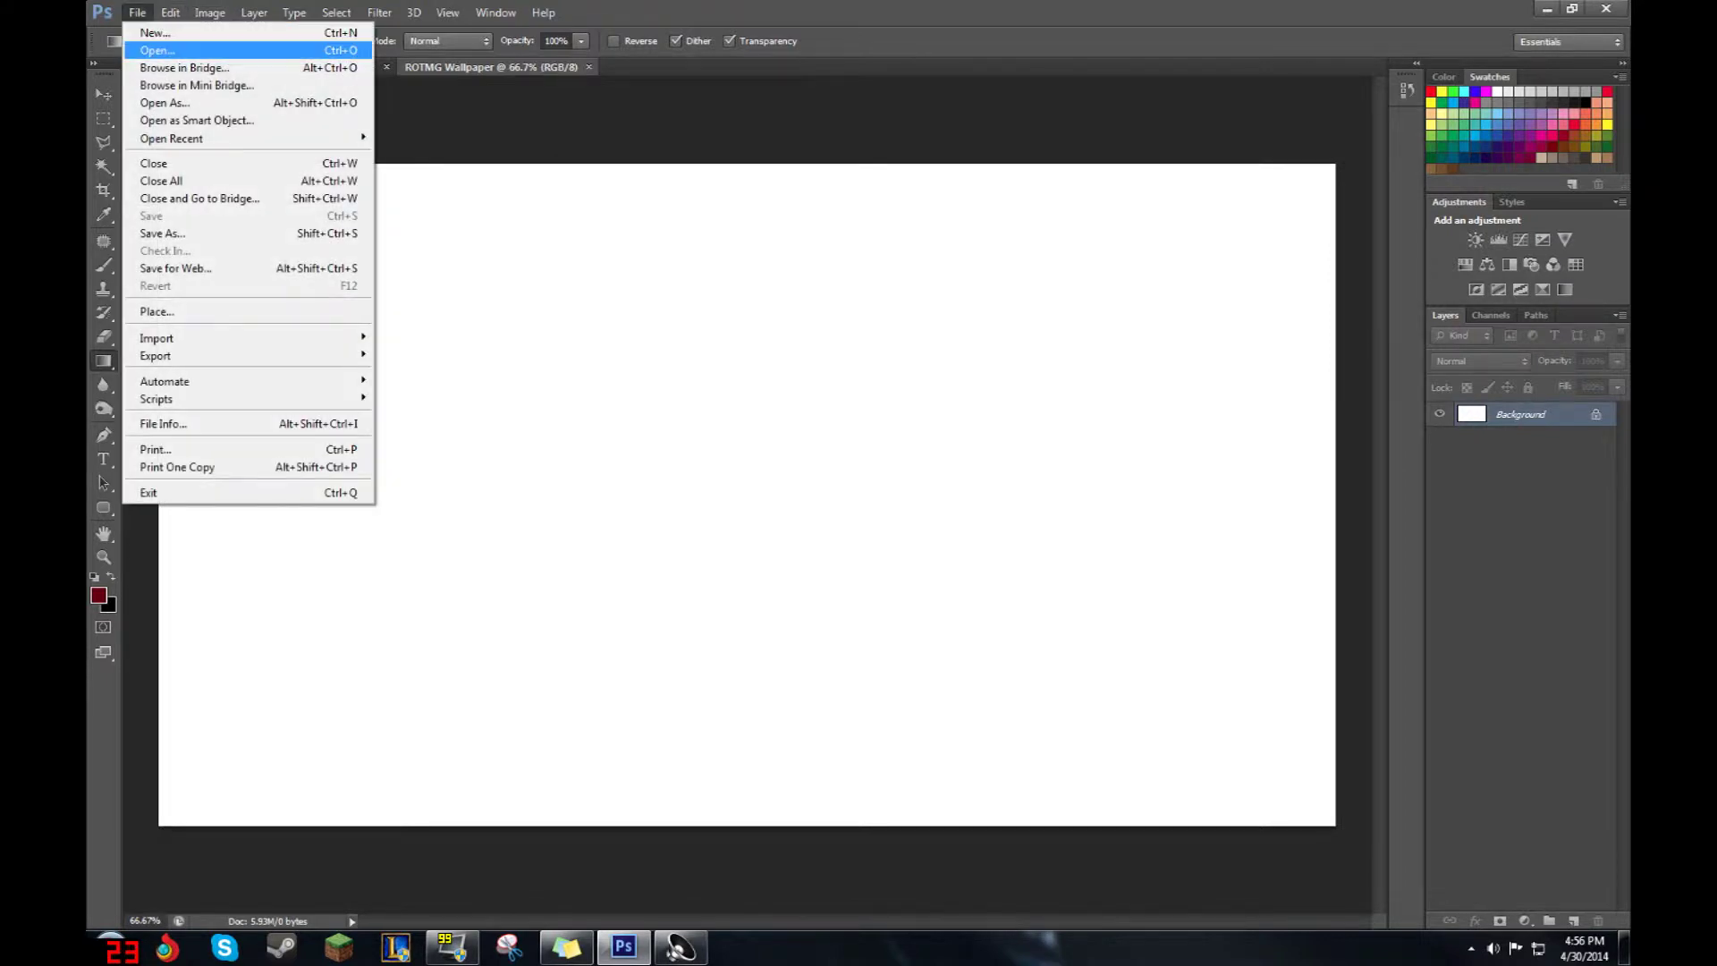
click(156, 45)
click(743, 286)
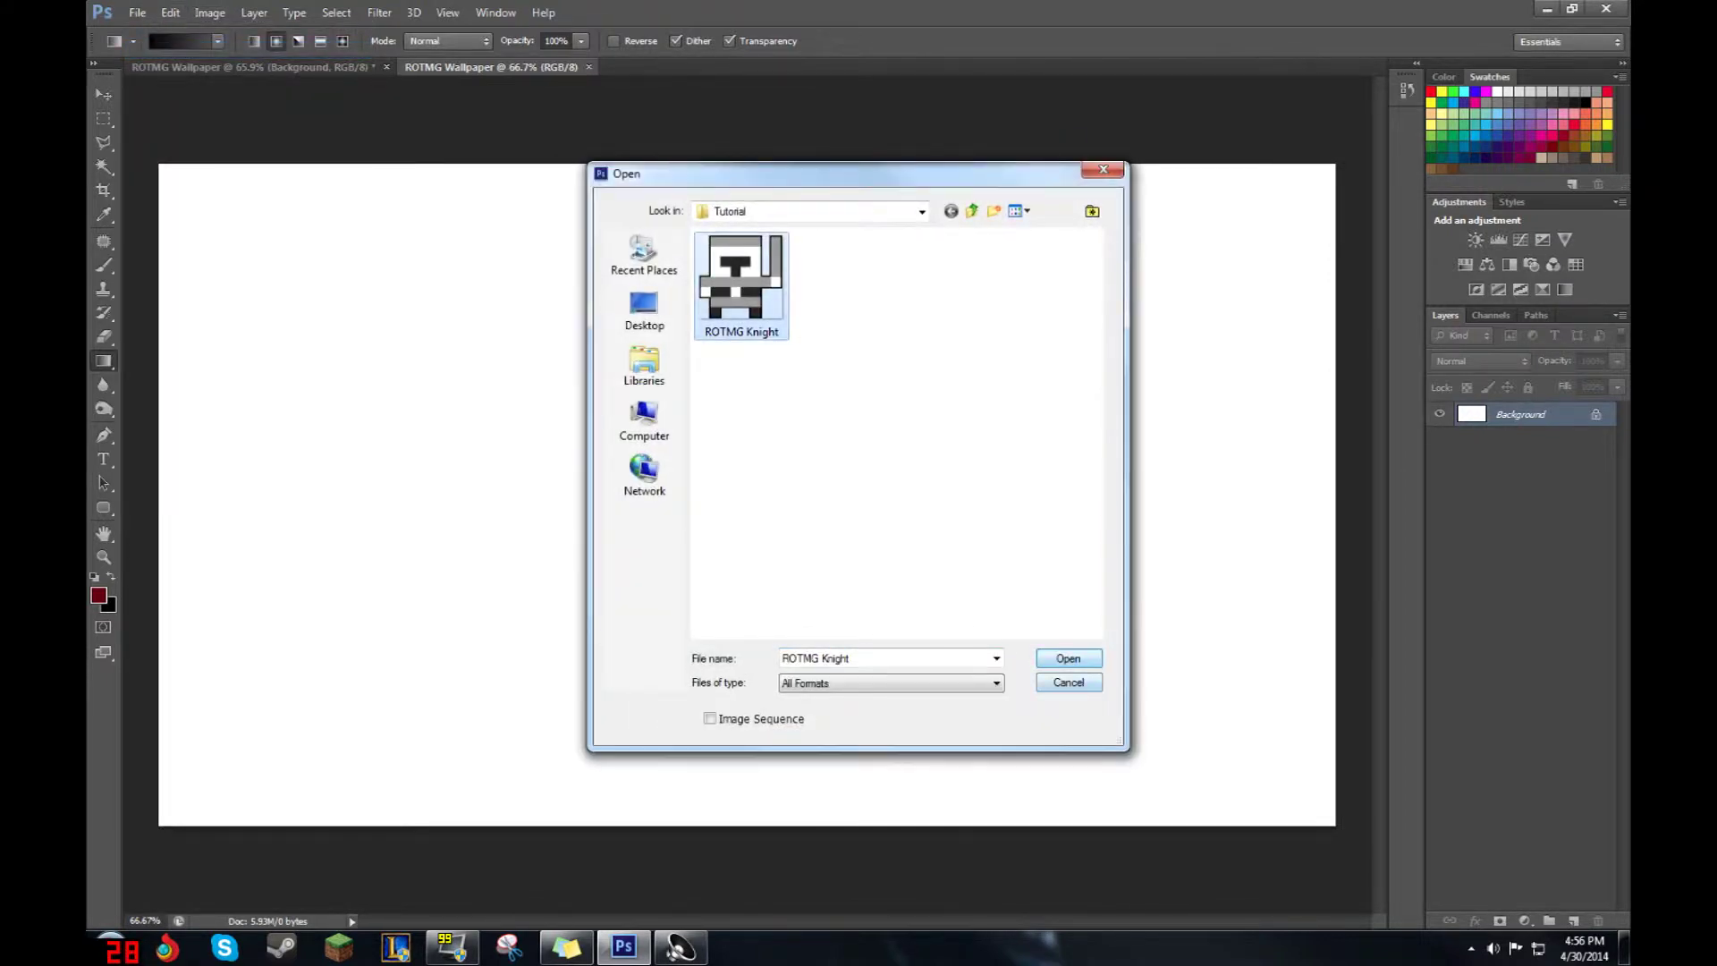
click(1067, 658)
key(Return)
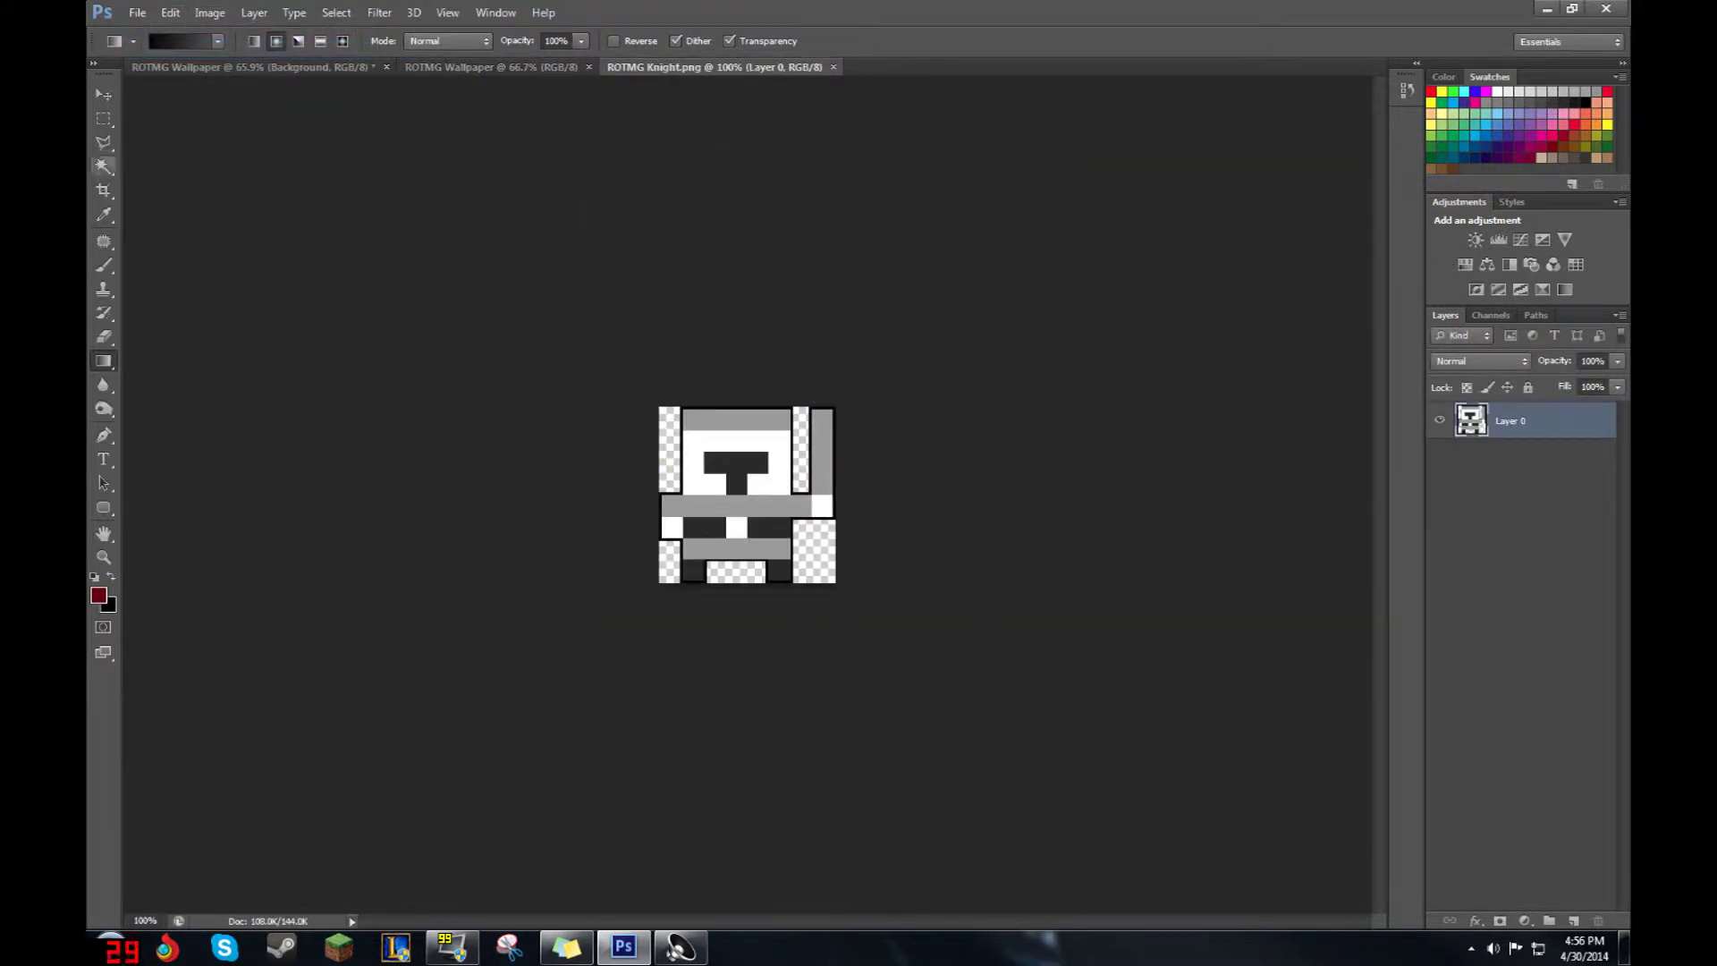
- Copy the whole knight image, close its file, and paste the knight into the blank wallpaper document
click(104, 118)
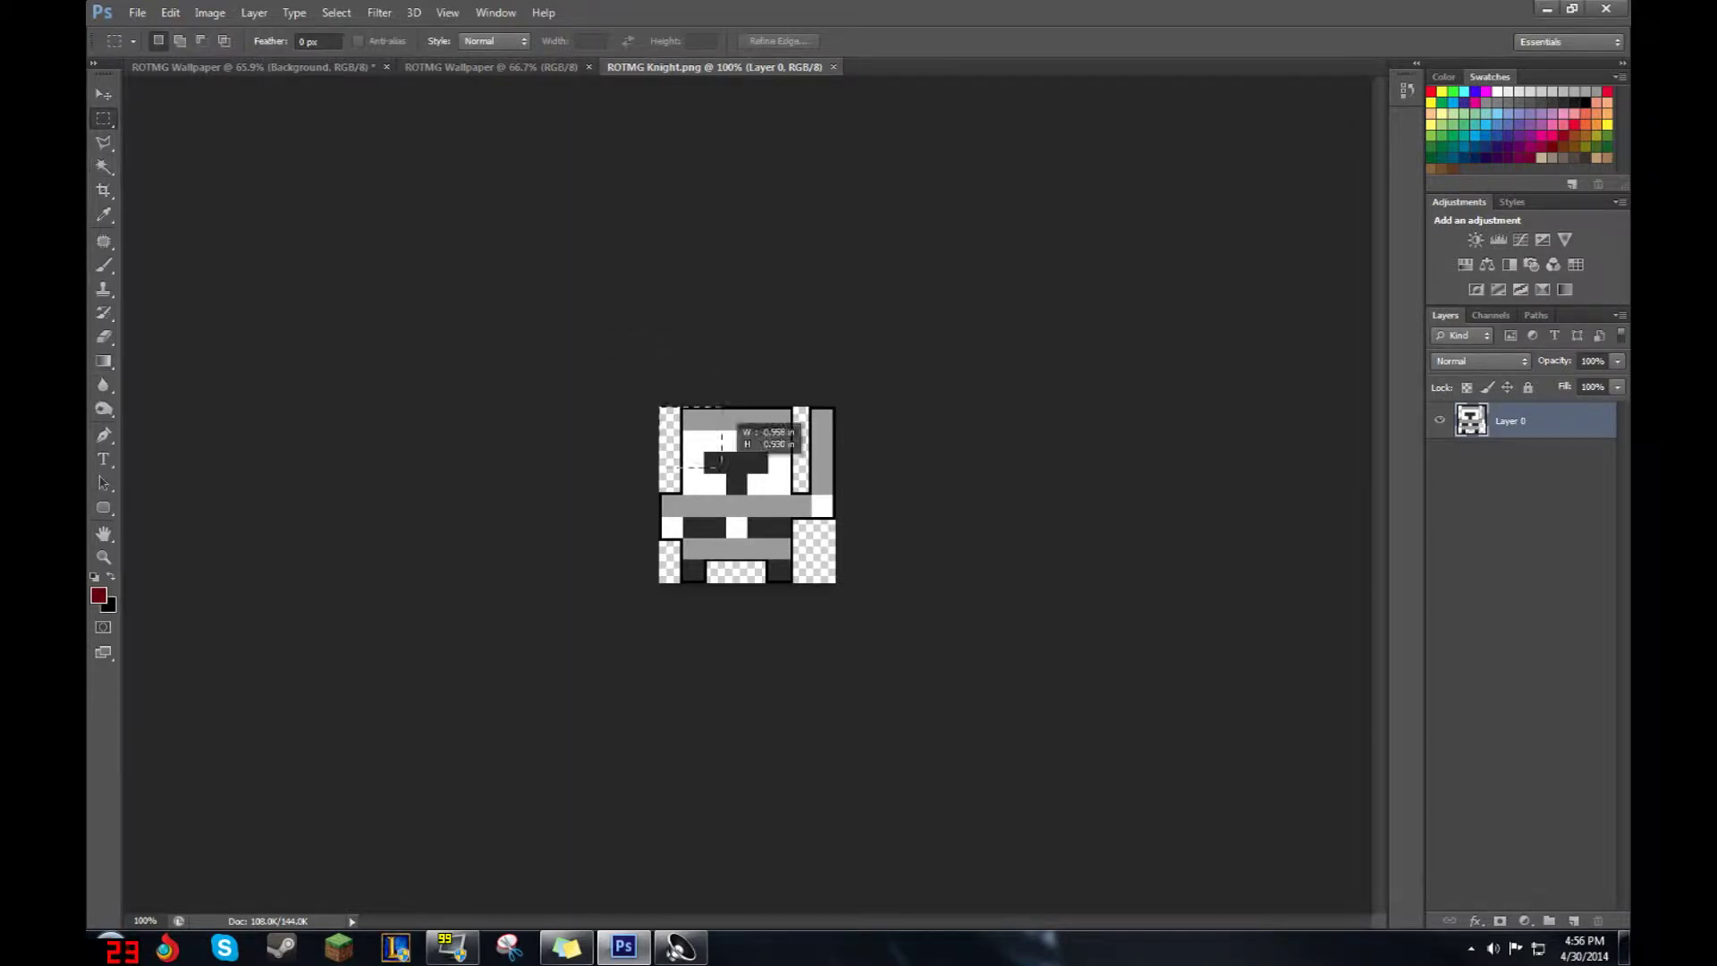
key(ctrl+a)
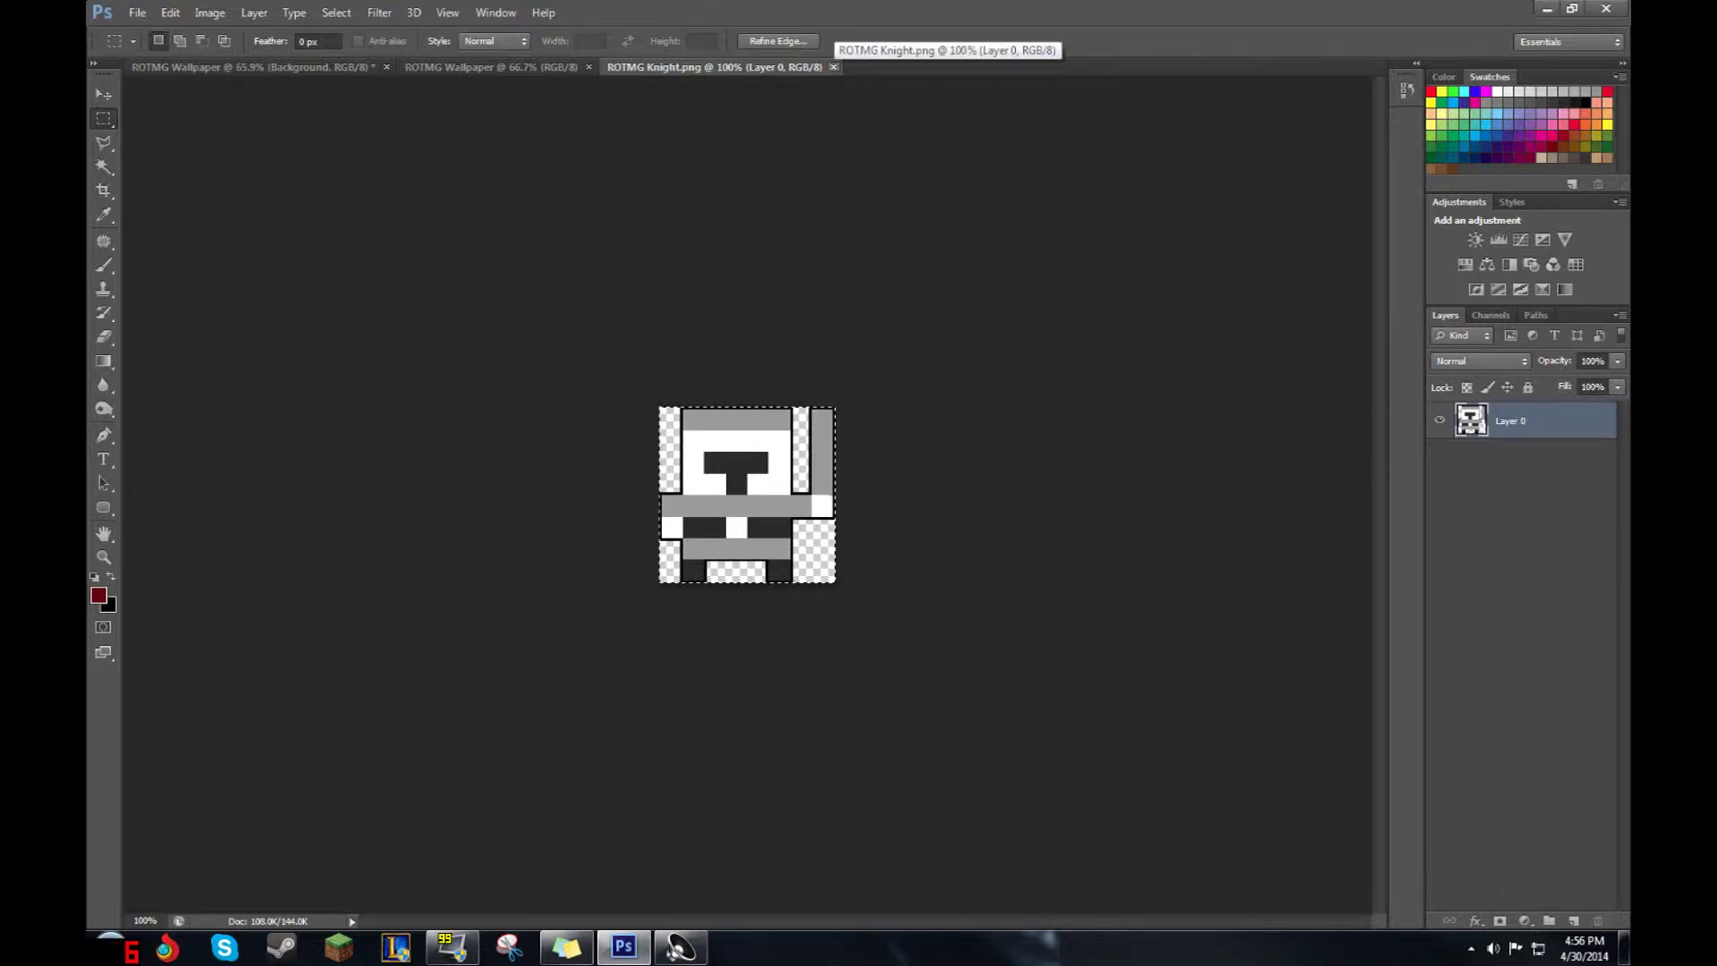
key(ctrl+w)
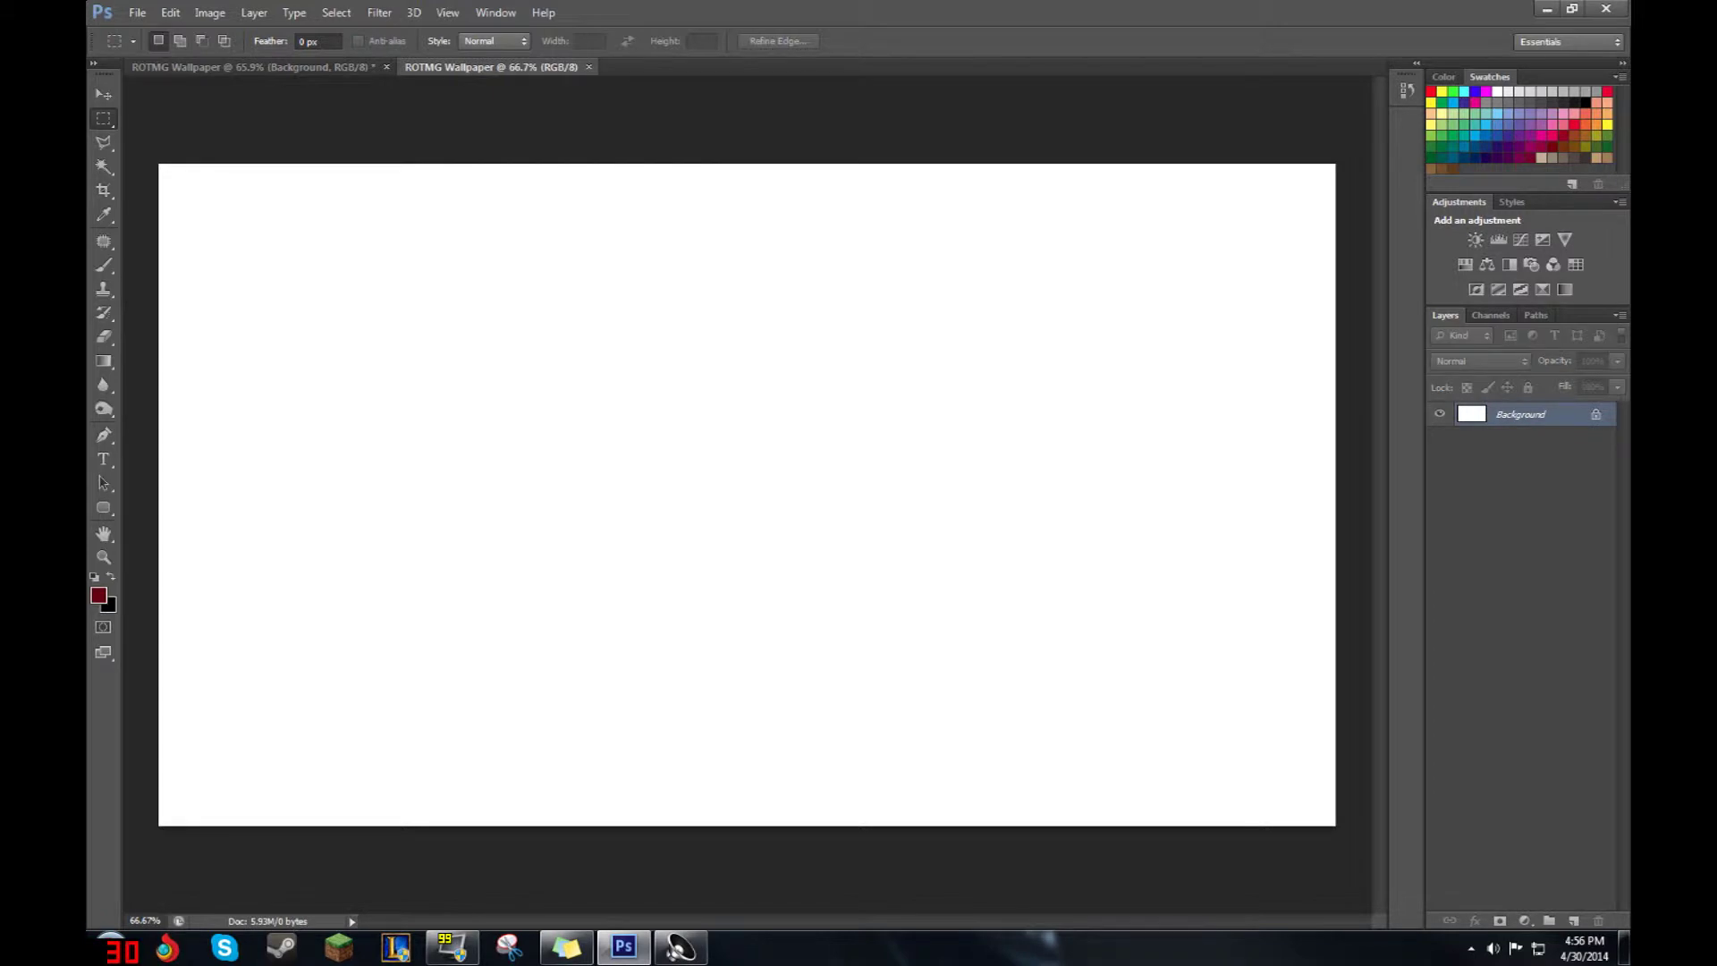
right_click(103, 119)
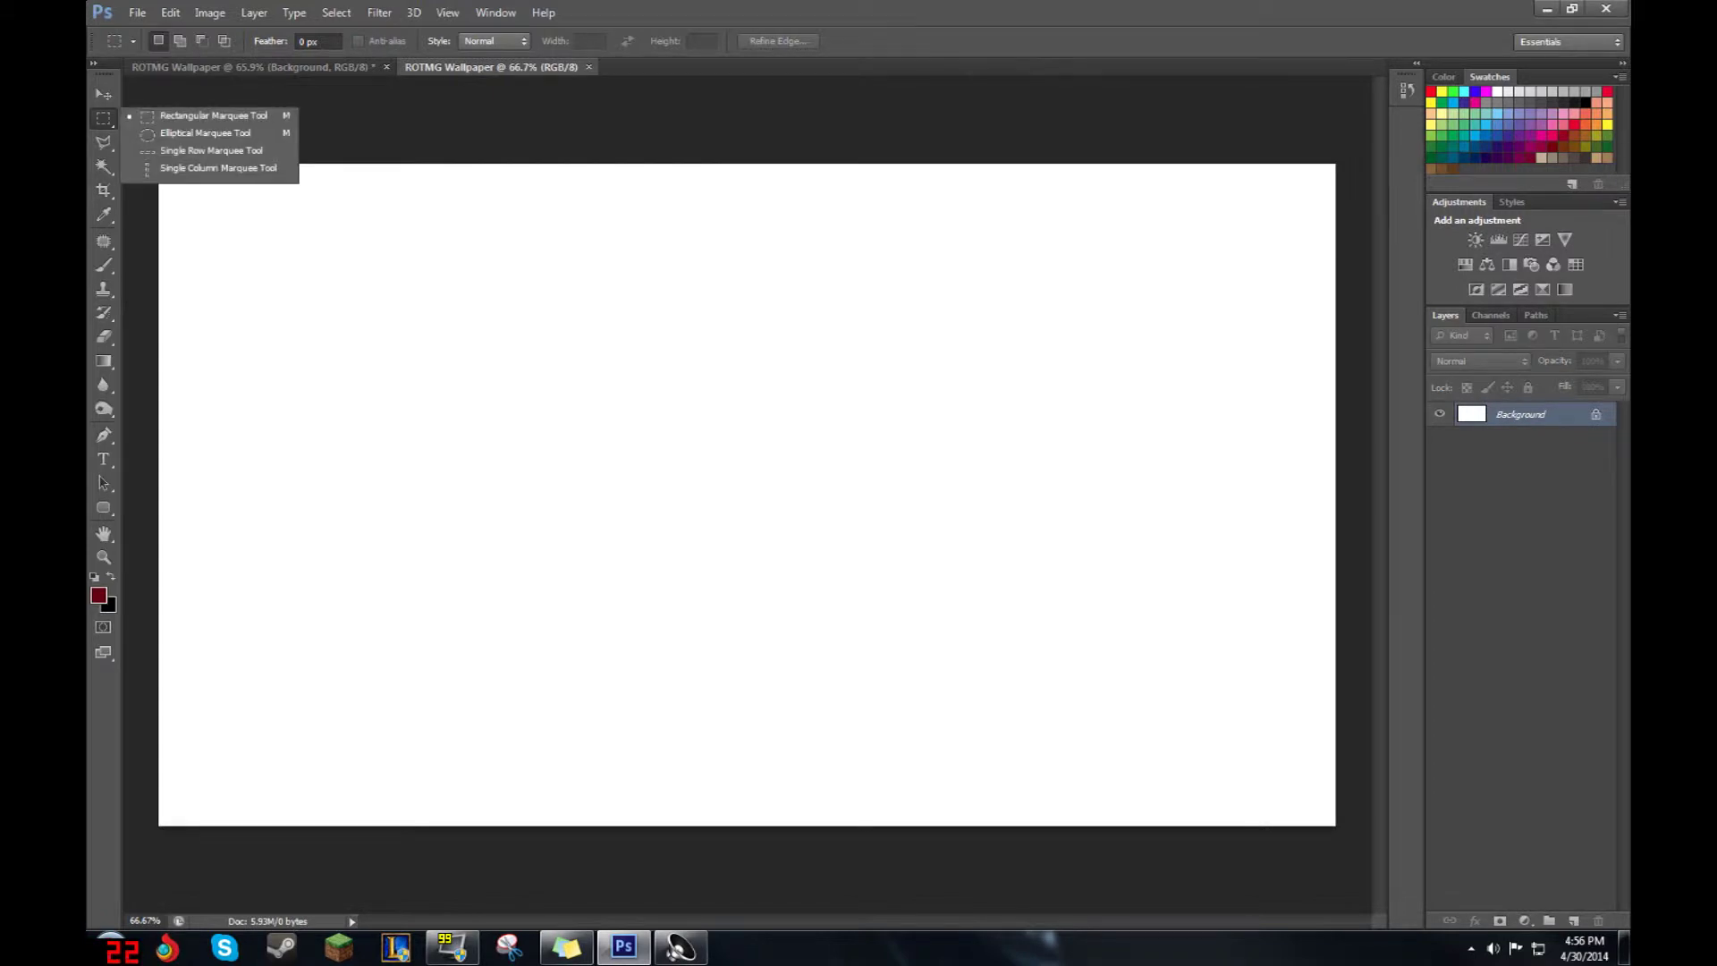
key(ctrl+v)
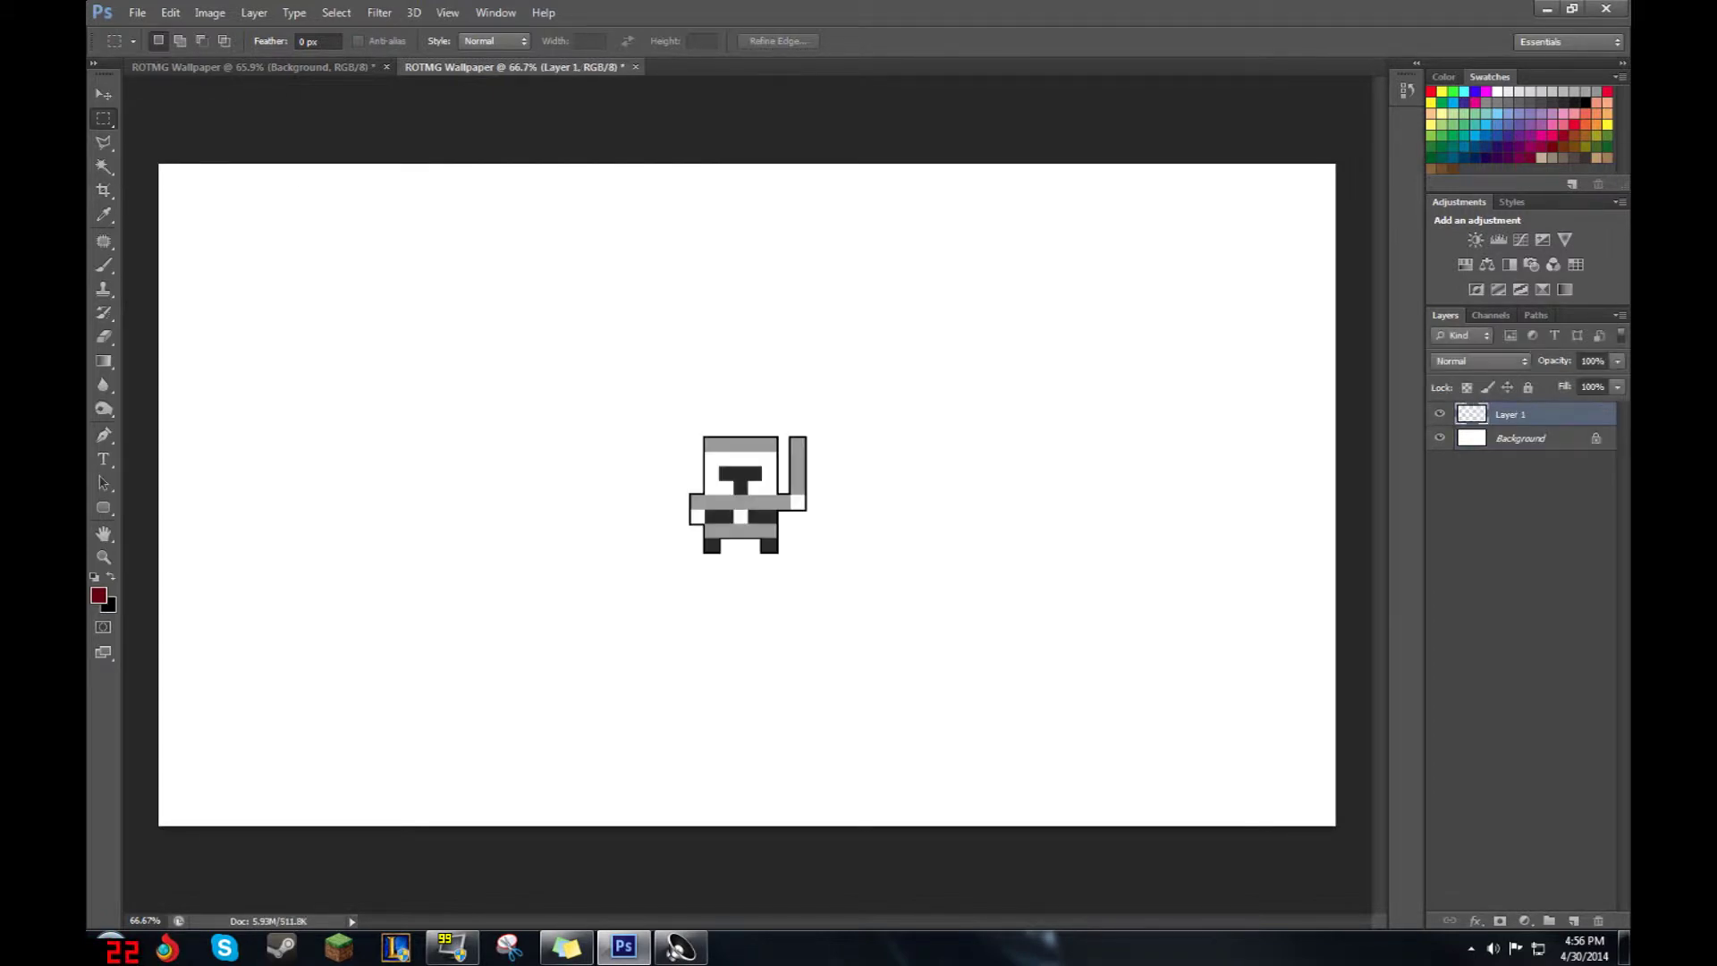
- Scale the knight layer up proportionally to about 203% and move it to the middle of the canvas
key(v)
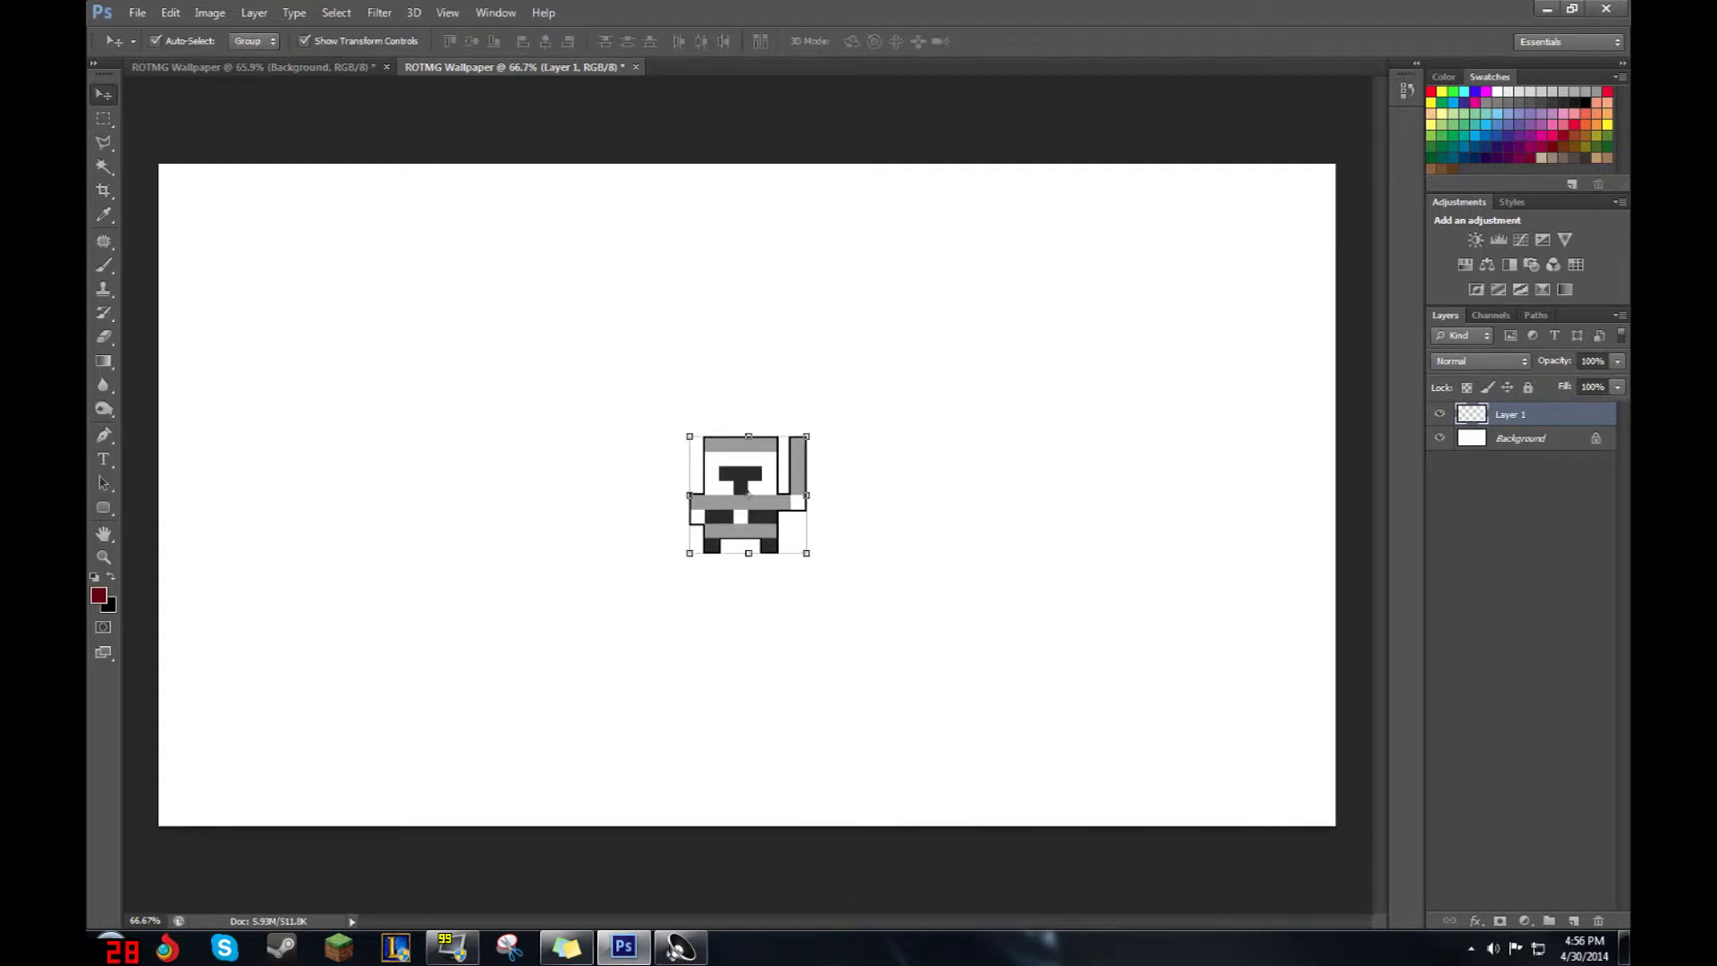
key(ctrl+t)
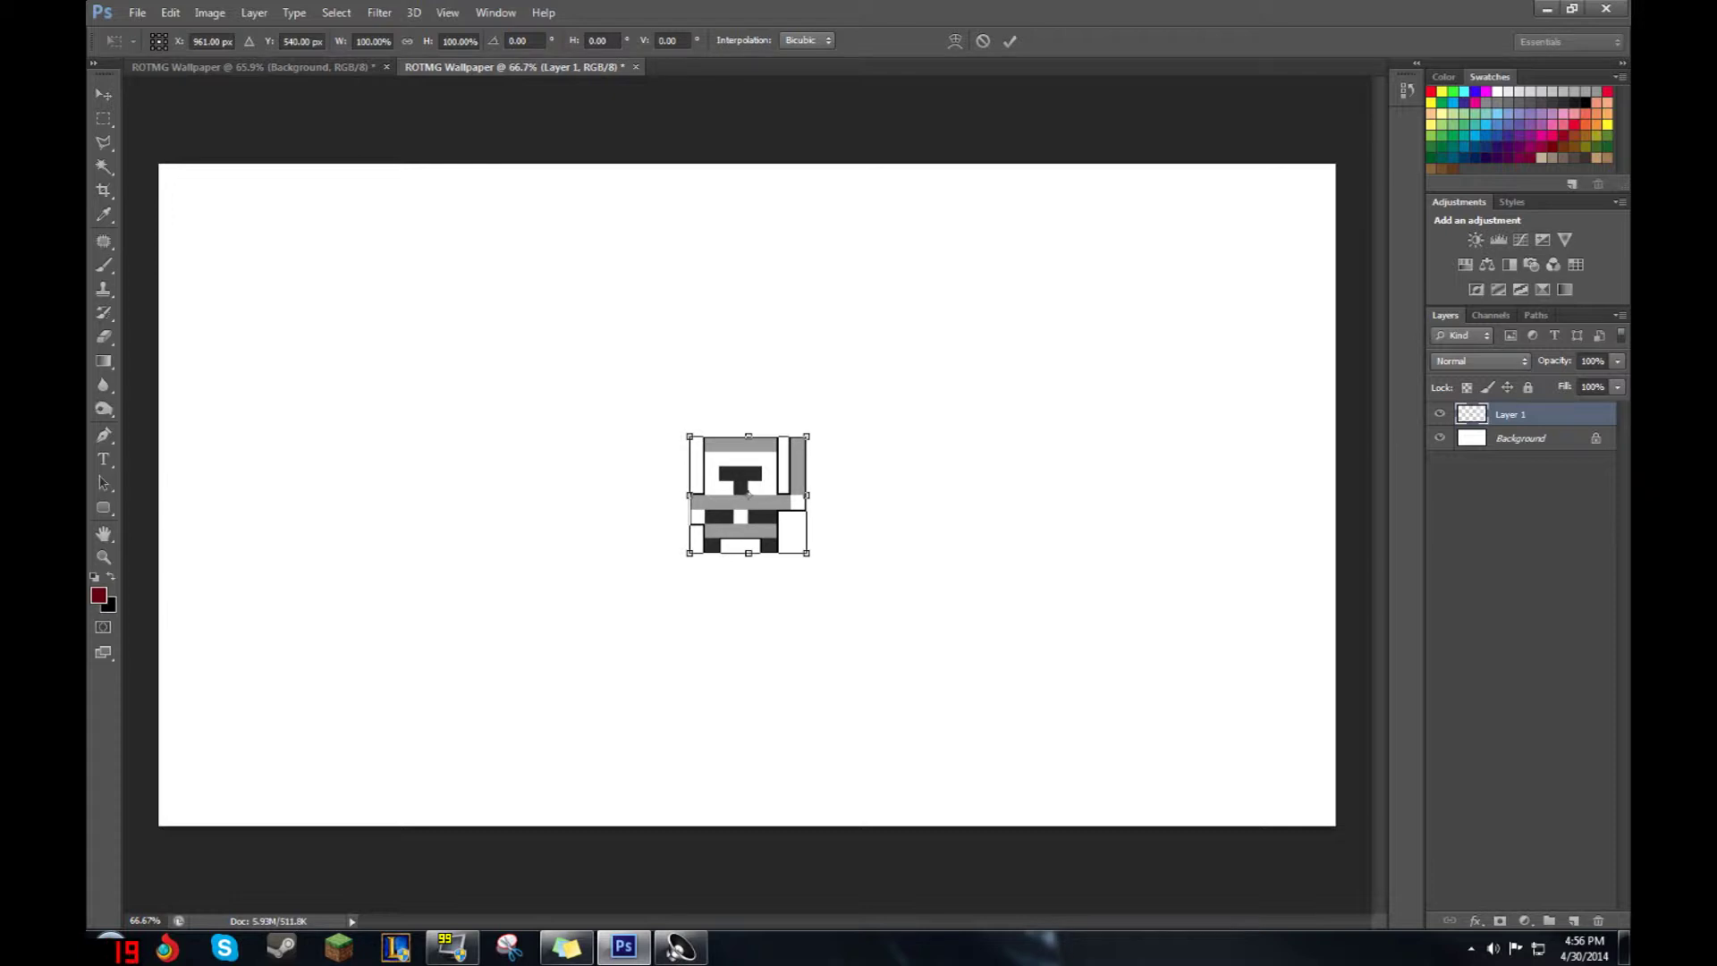
click(983, 41)
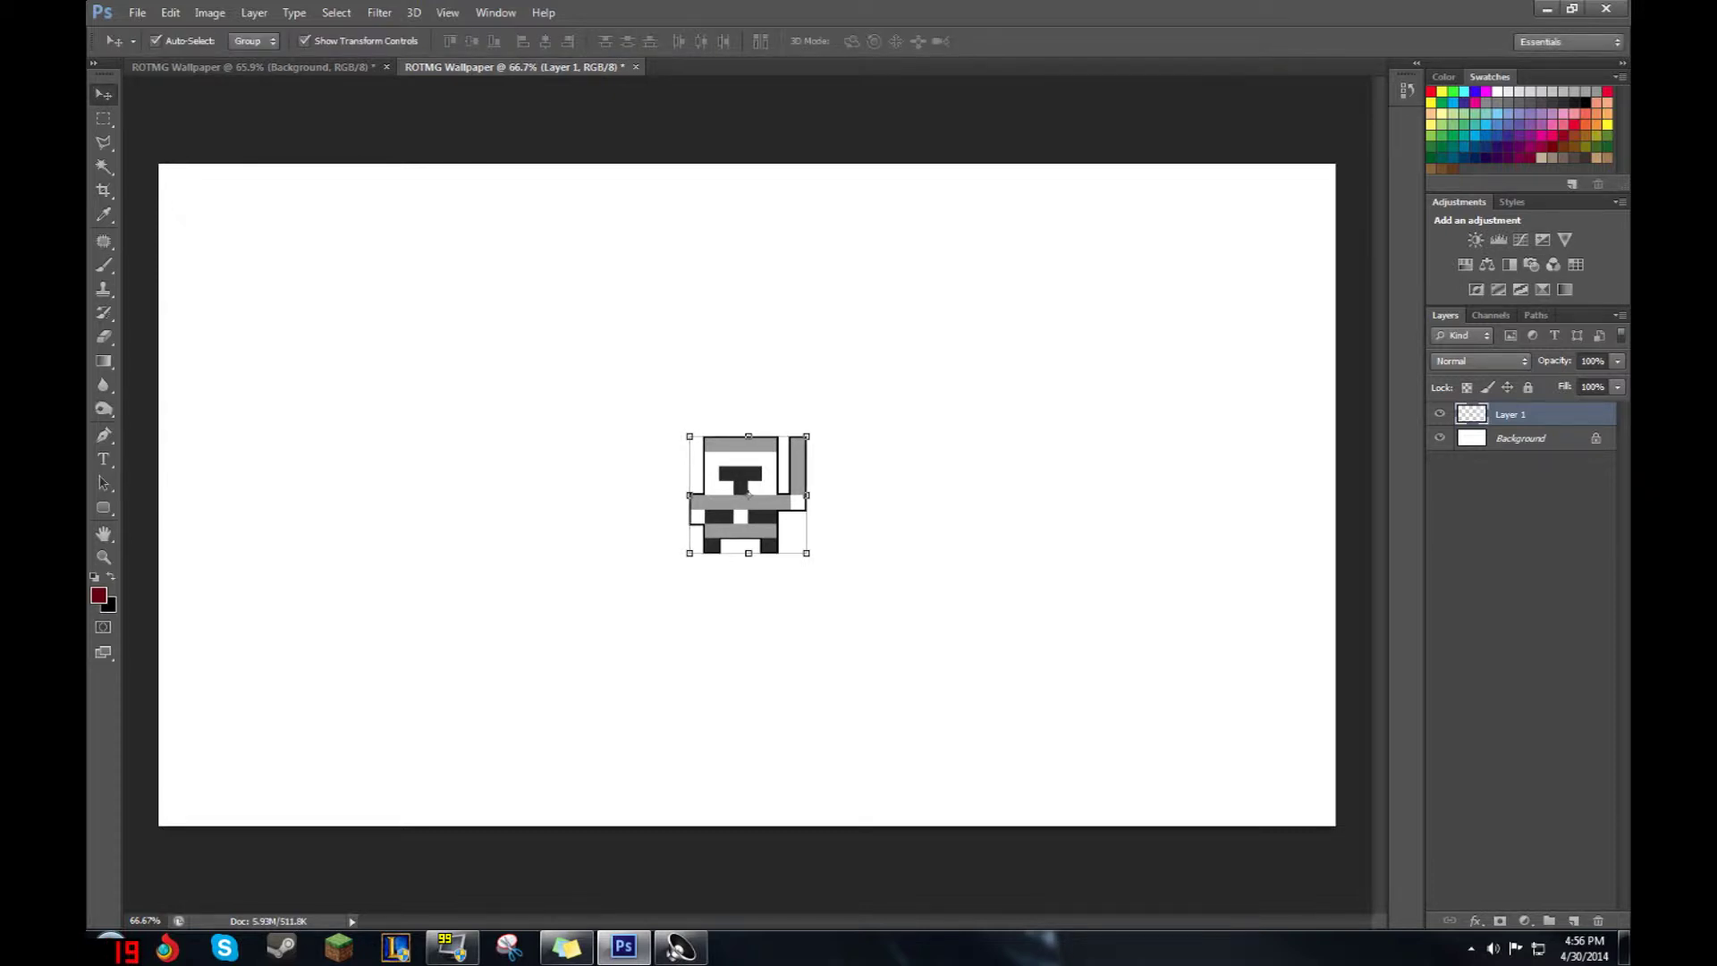
drag(689, 436, 568, 315)
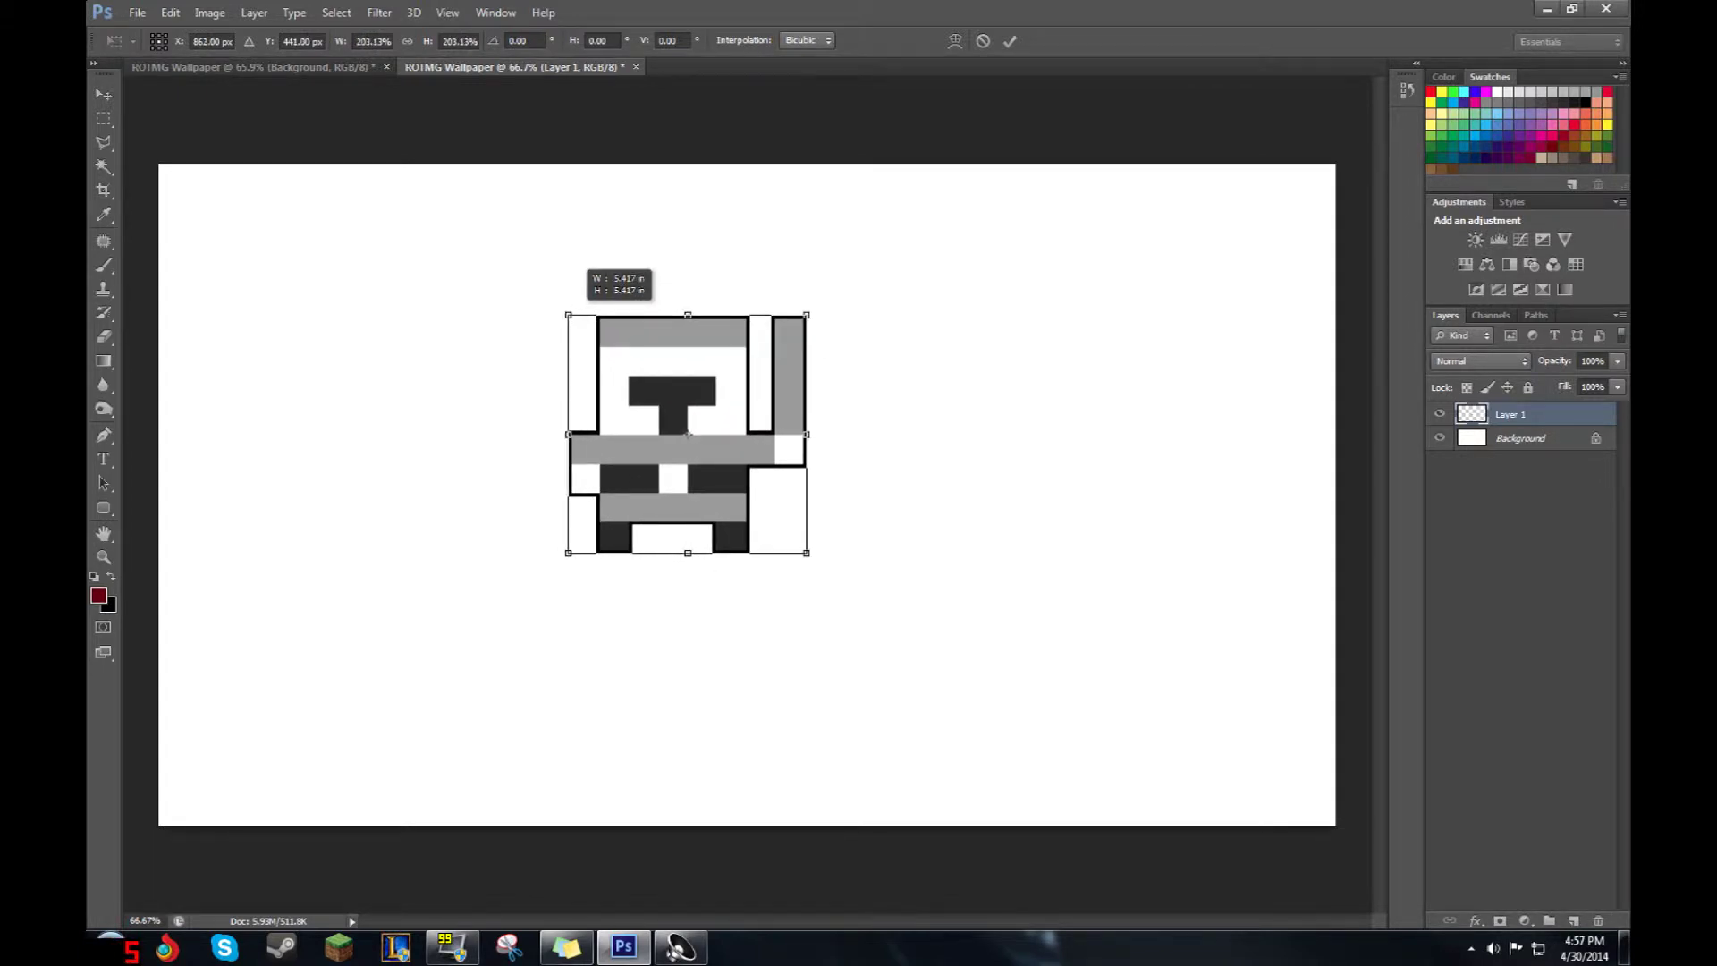
drag(568, 314, 568, 315)
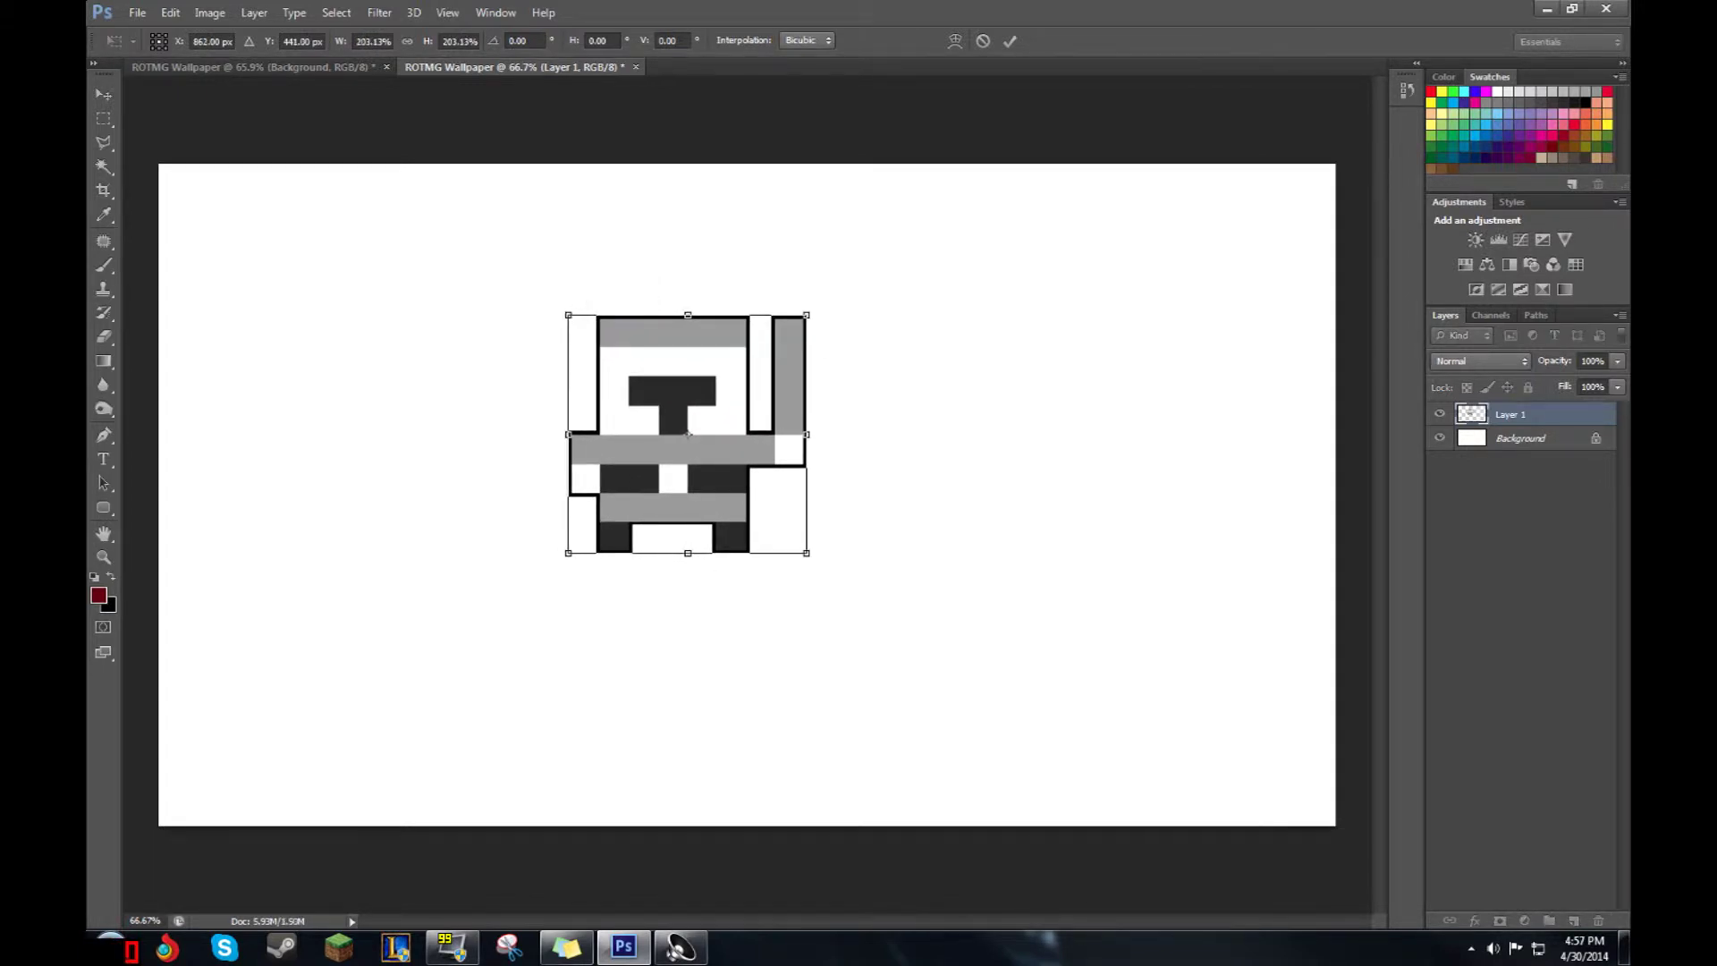
click(1010, 40)
drag(674, 349, 769, 385)
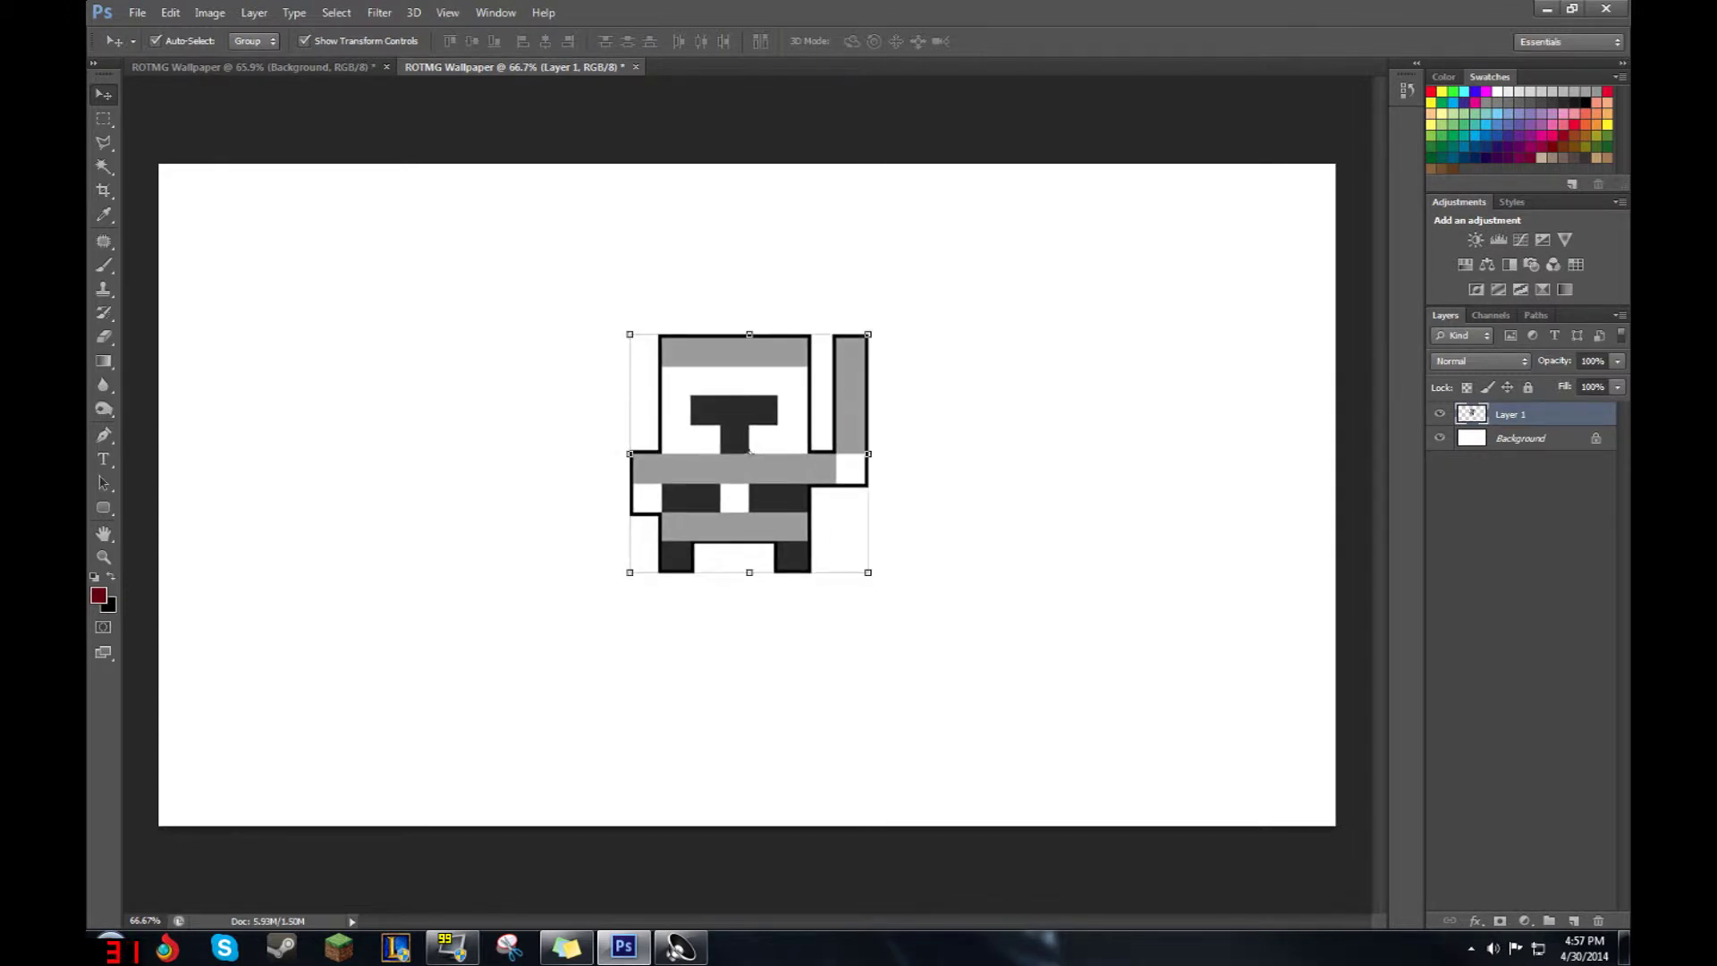
- Reset the colours to black and white and add the text "Realm Of The Mad god" in a wide text box below the knight
key(d)
click(104, 458)
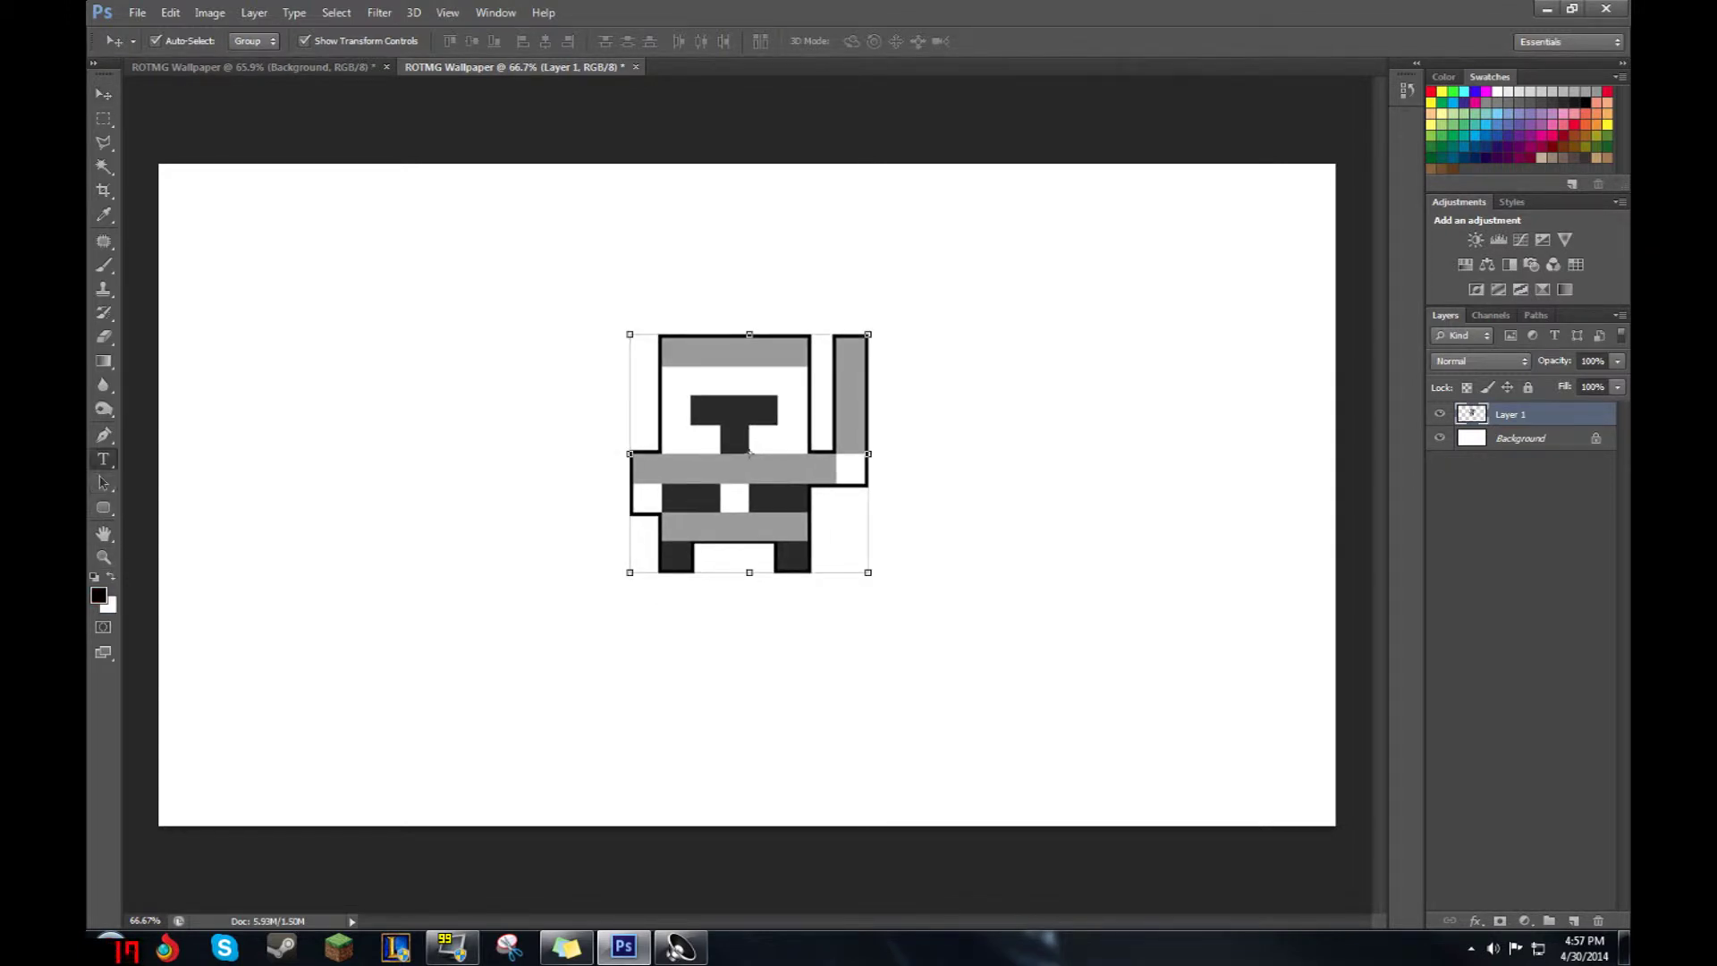
drag(204, 581, 1298, 715)
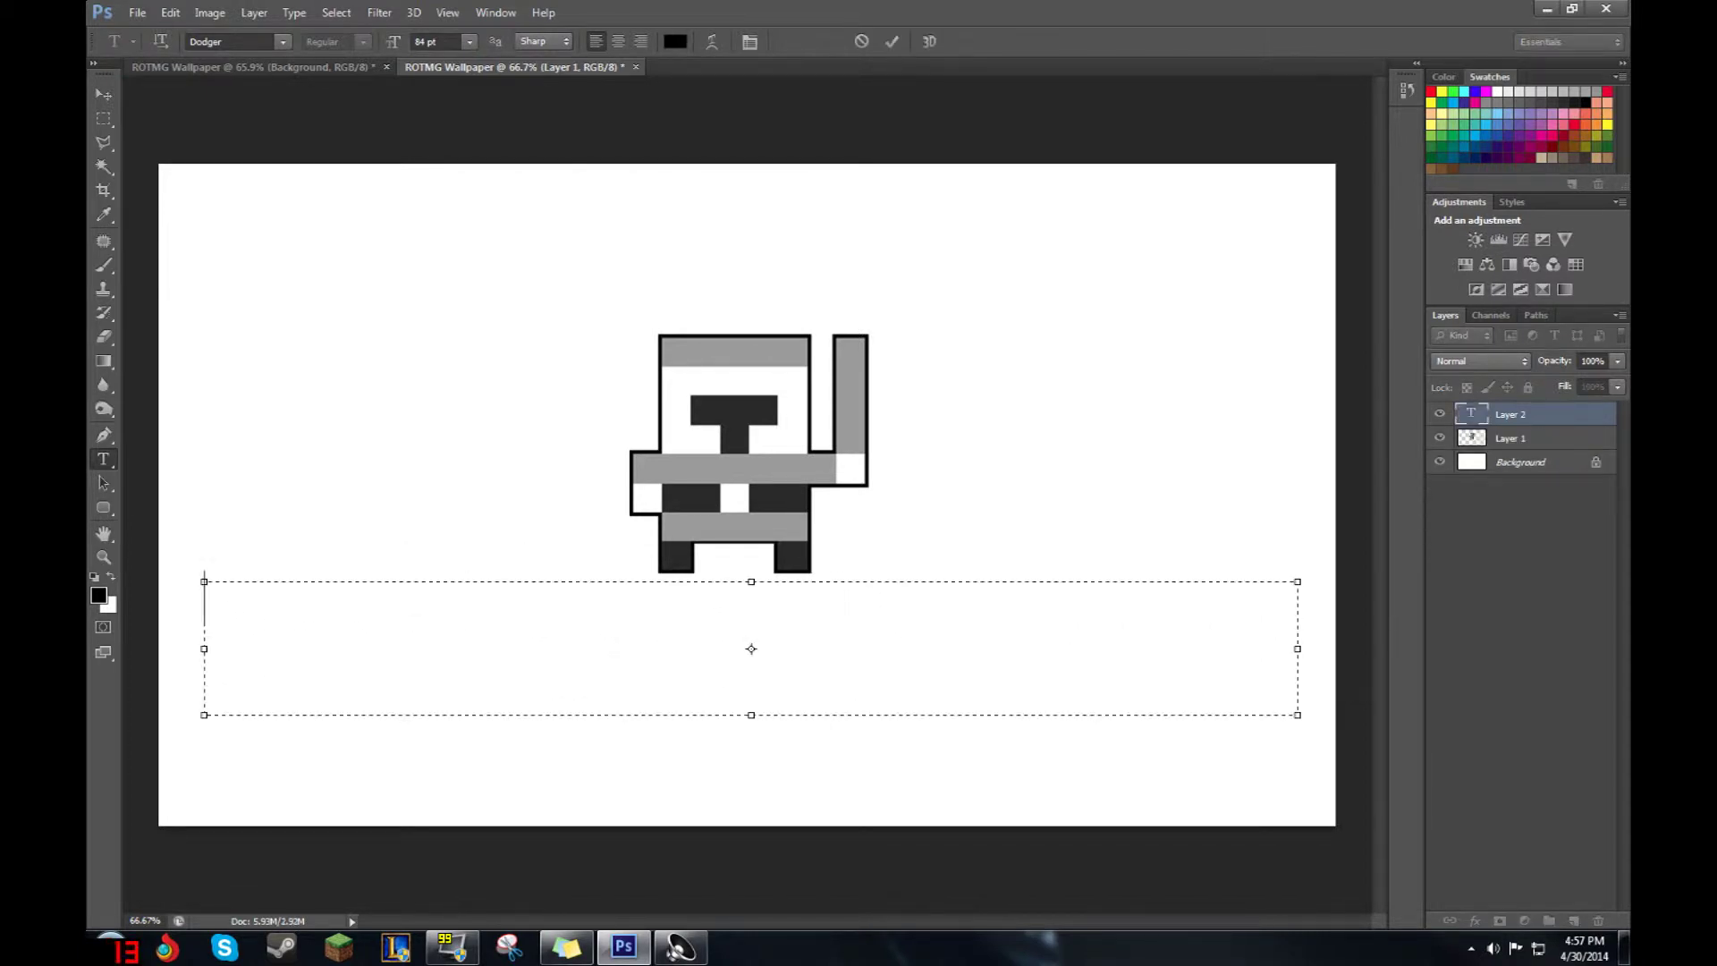
text(REALM O)
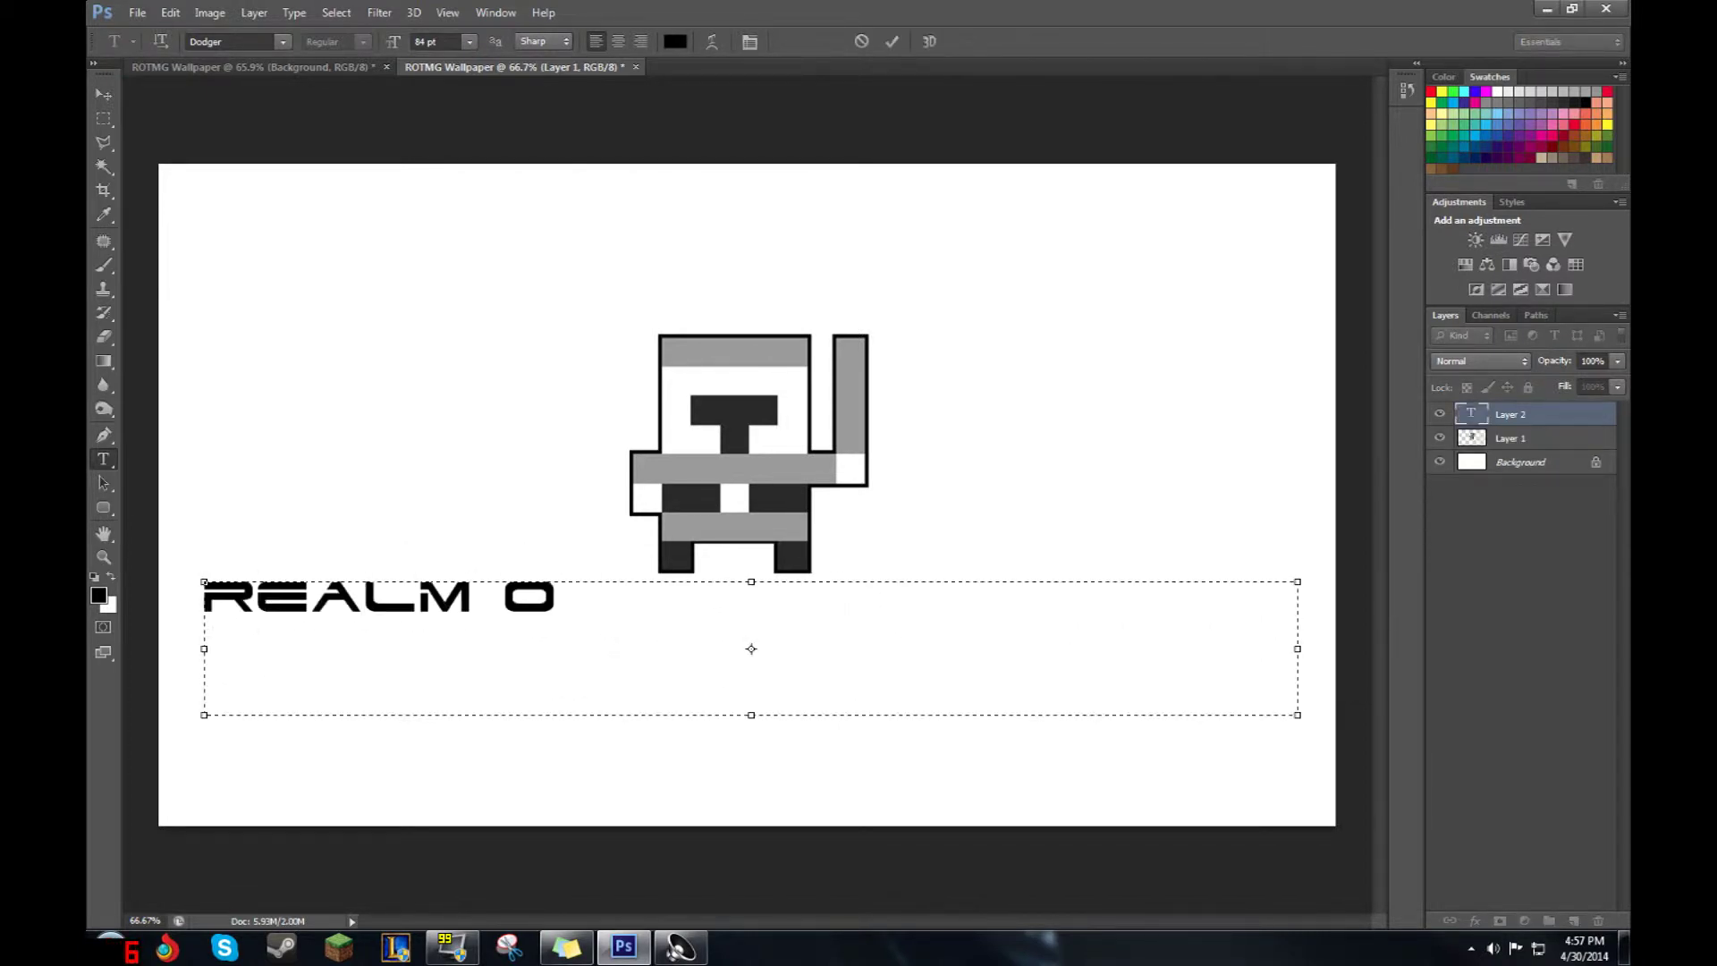
text(F THE MAD GOD)
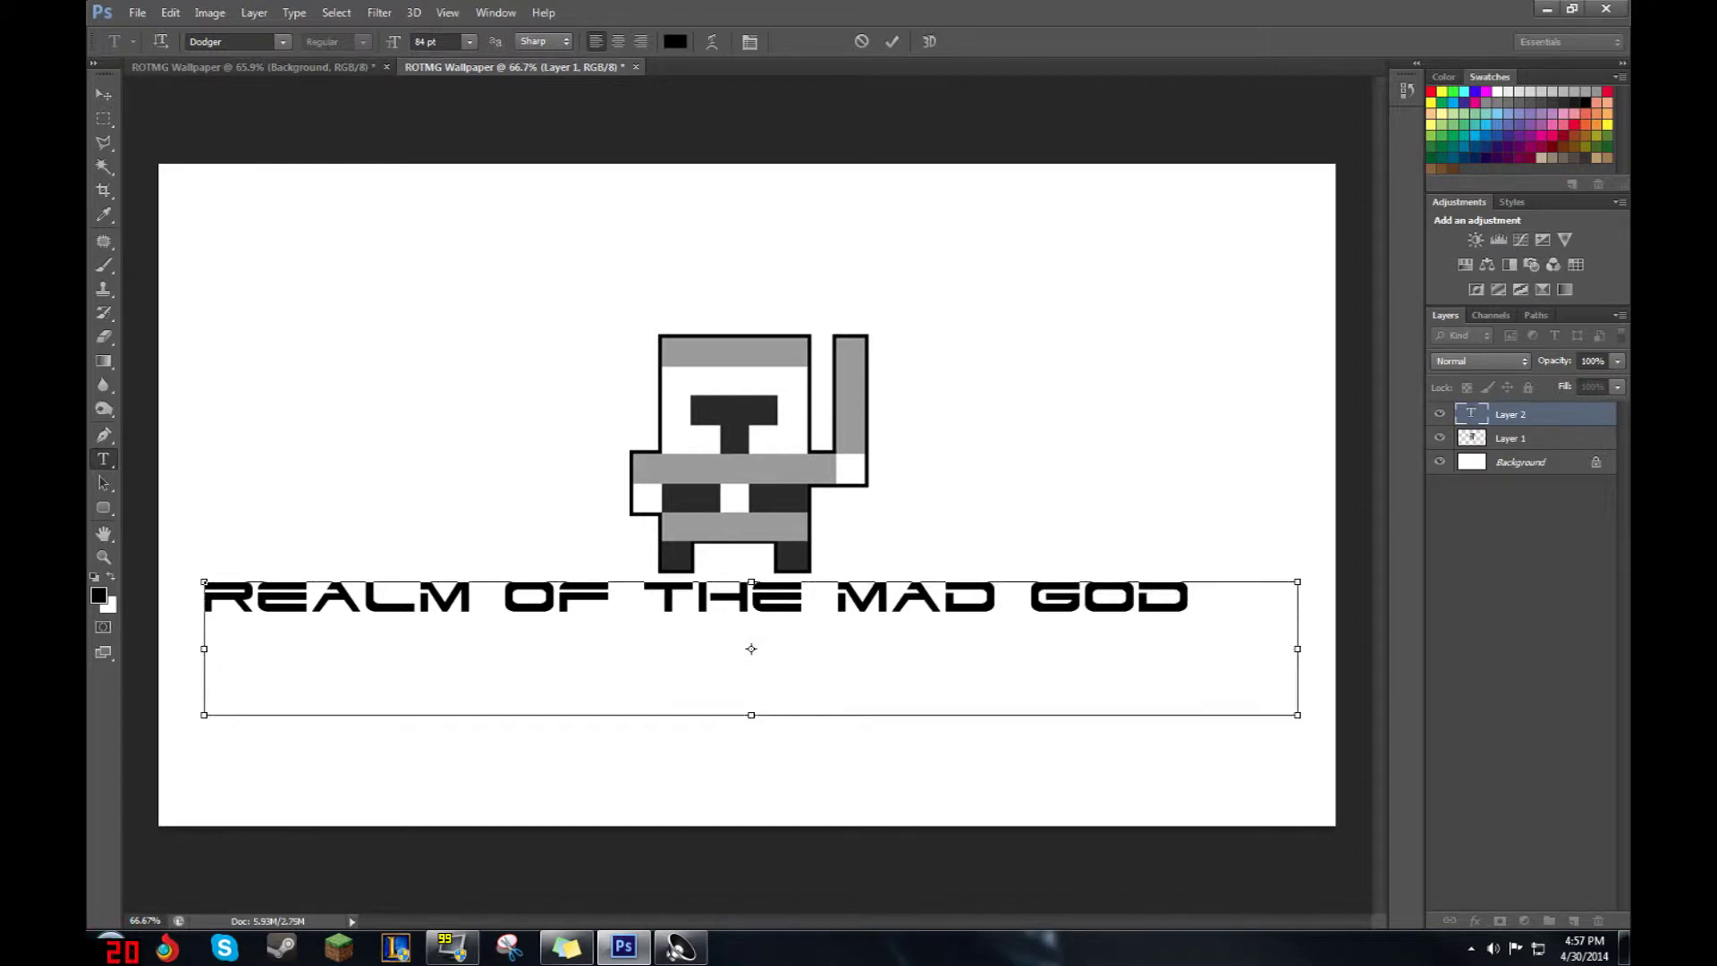
- Finish the title text, centre it slightly lower beneath the knight, and shift the knight slightly right above it
drag(775, 562, 789, 563)
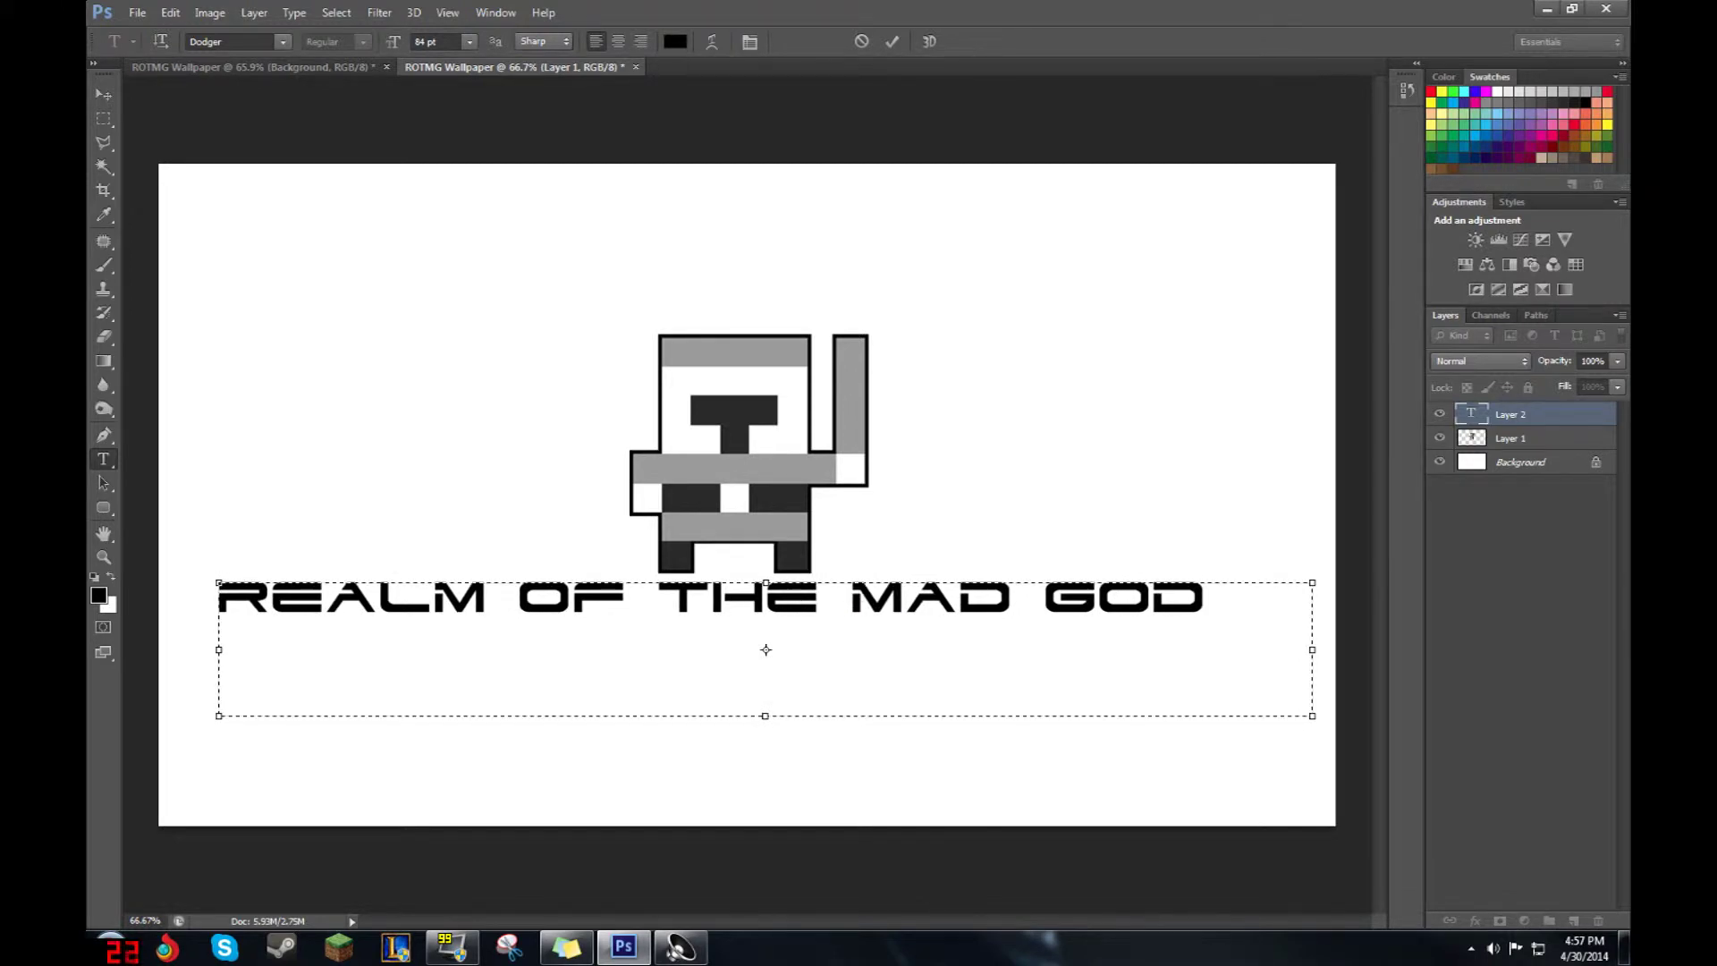
click(891, 41)
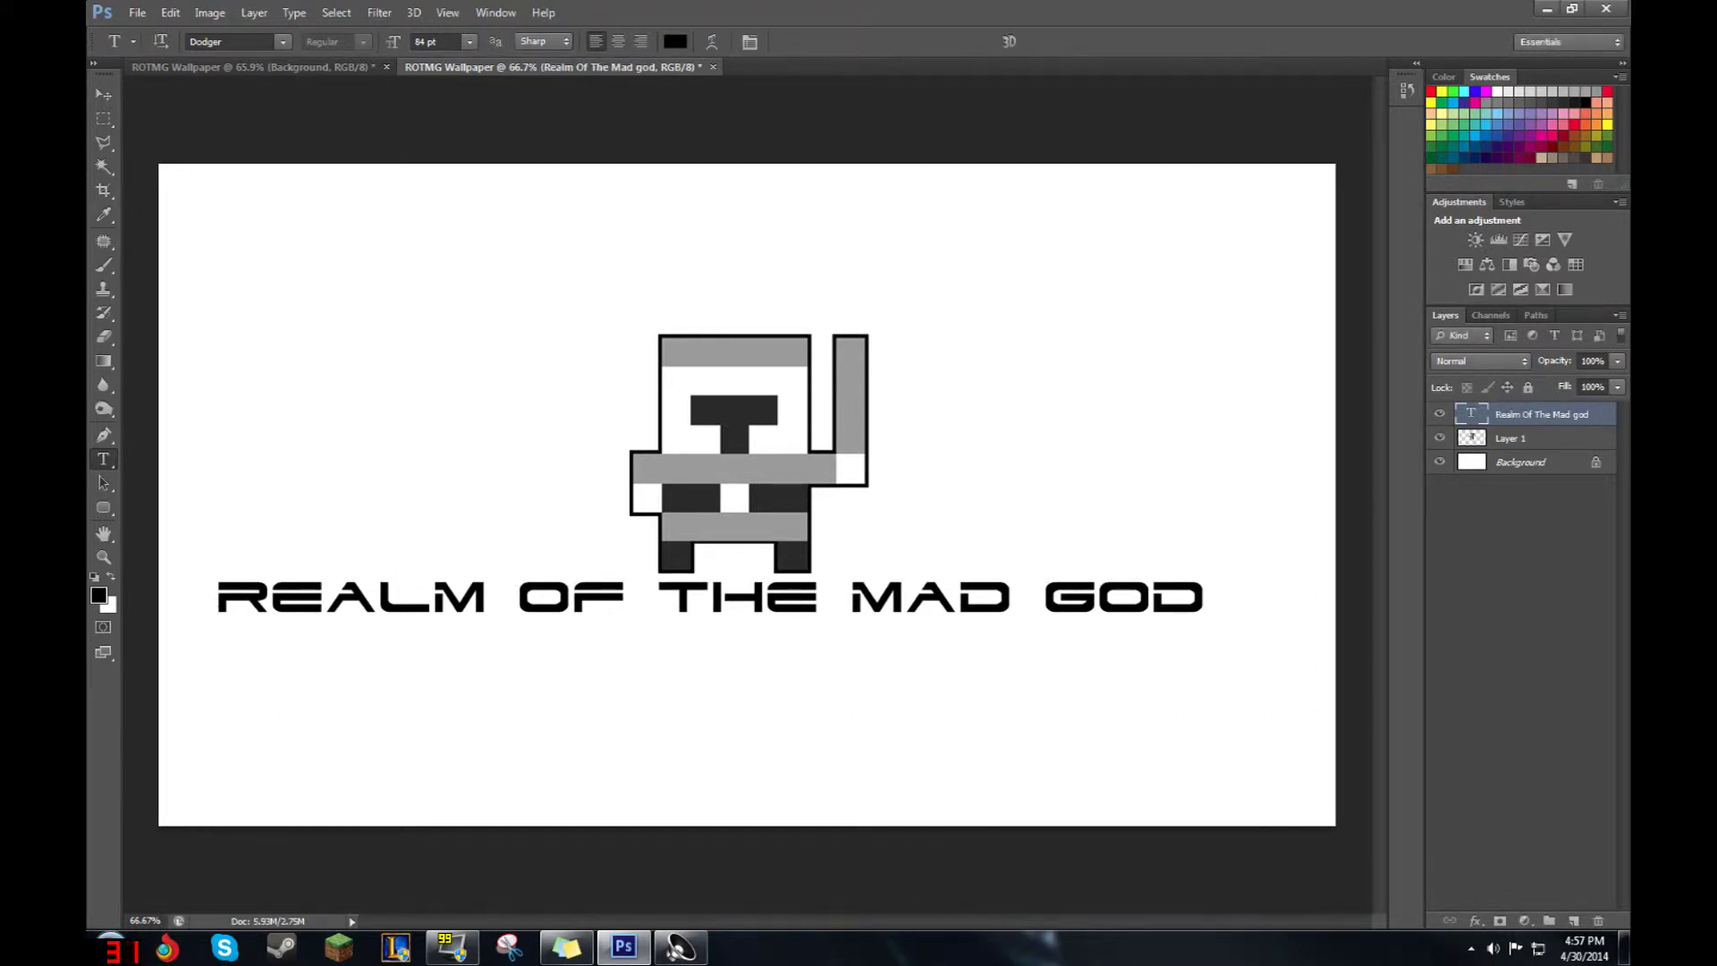
drag(812, 603, 856, 622)
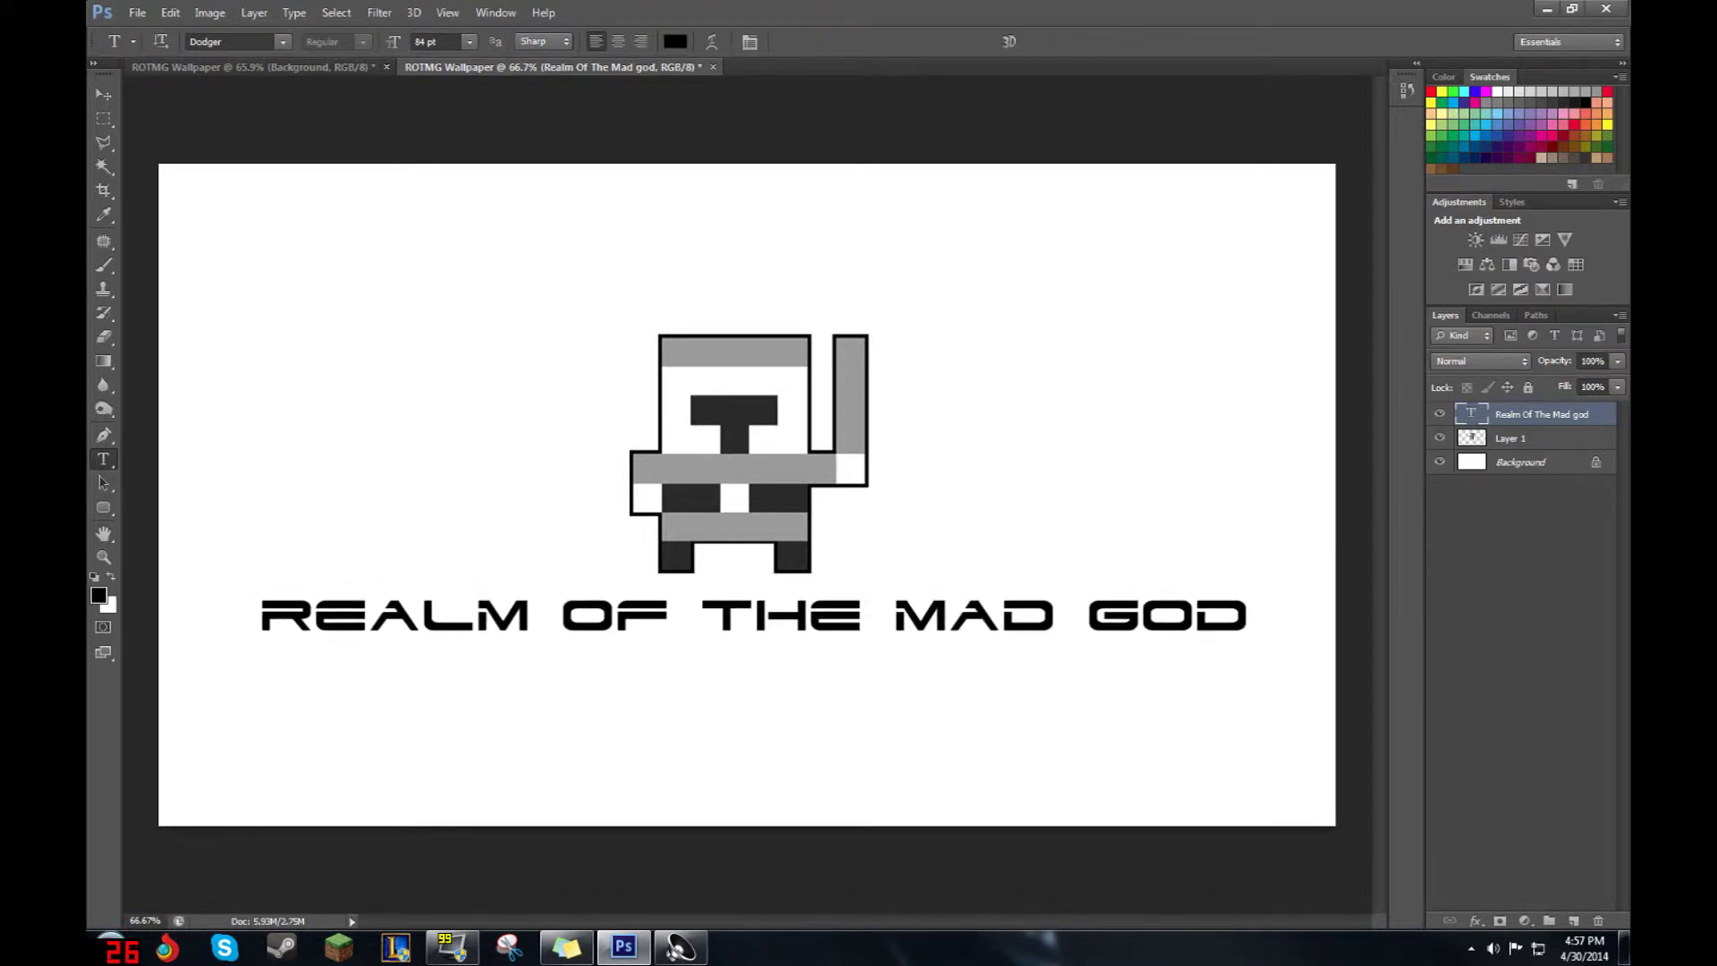
drag(763, 499, 788, 496)
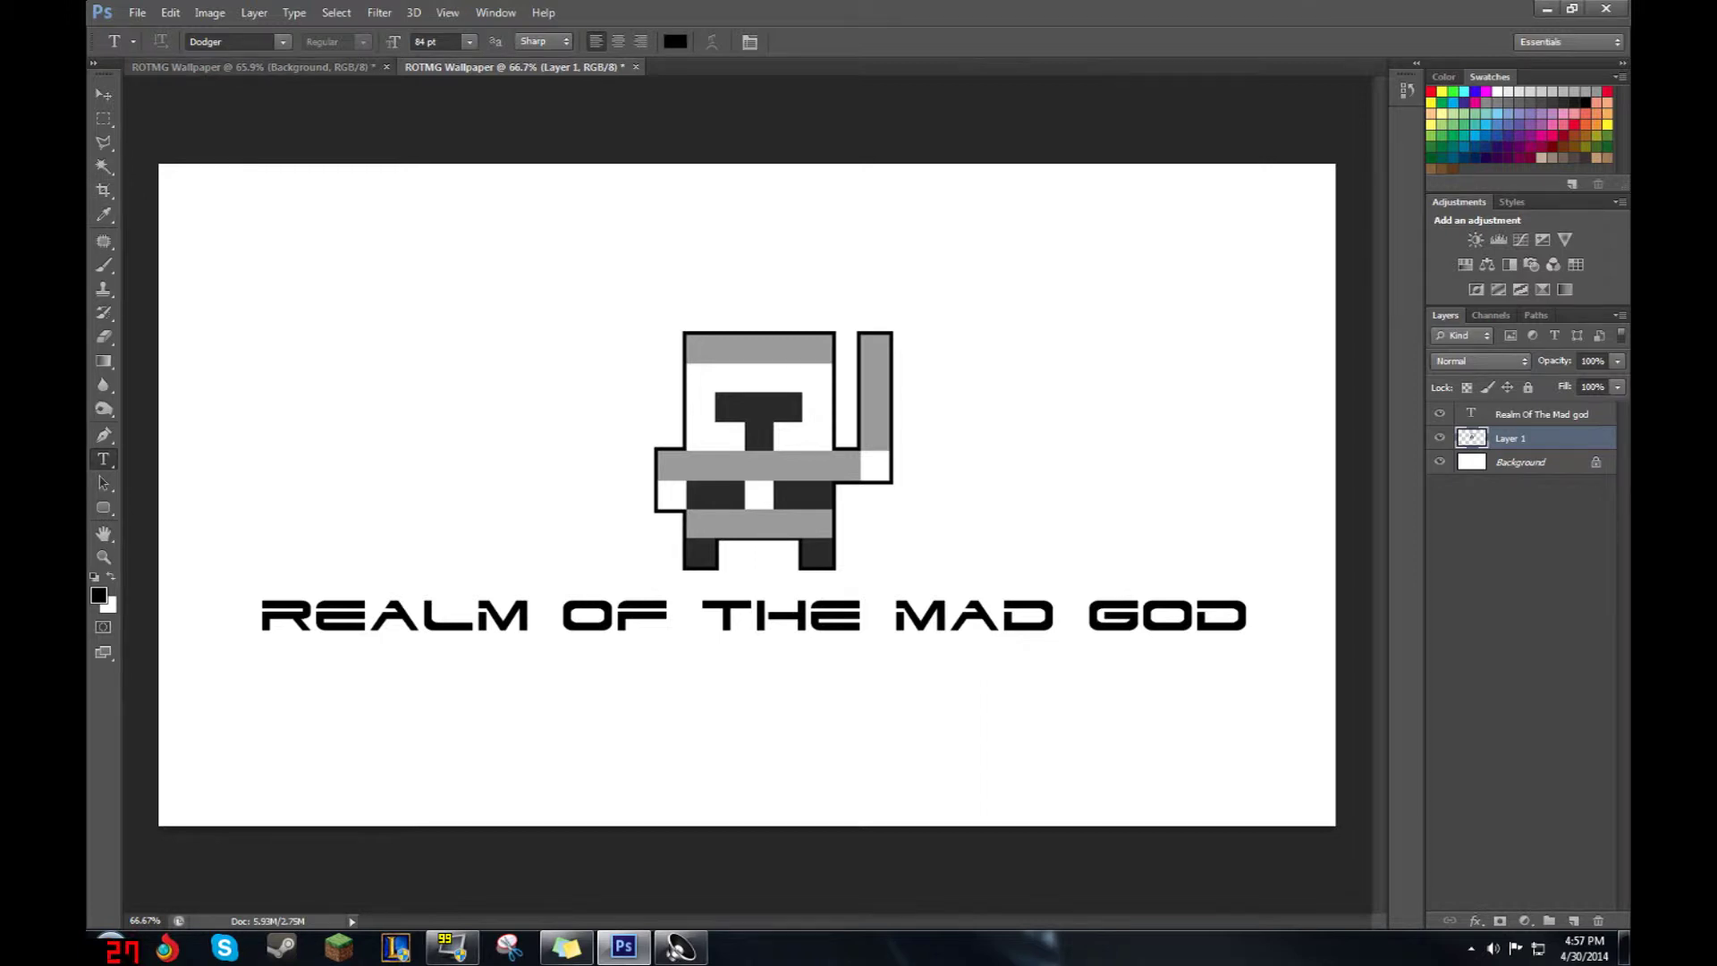
- Check the finished example wallpaper, return to the working document, and set the foreground colour to a dark red
click(259, 67)
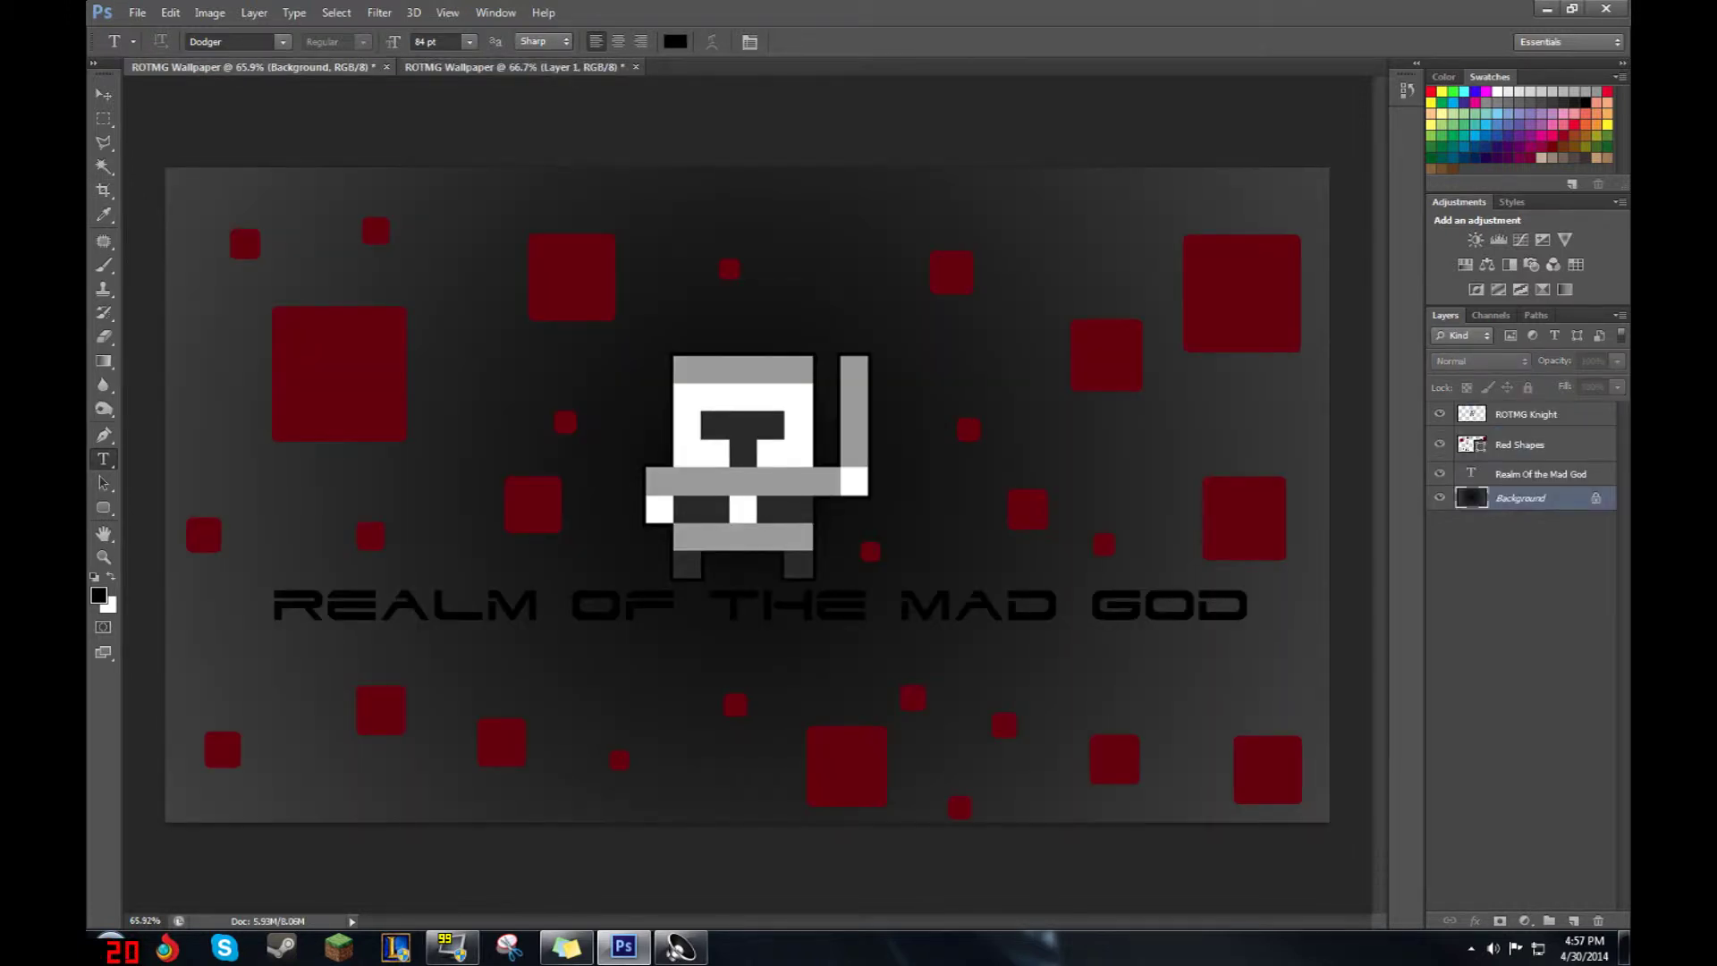
click(511, 68)
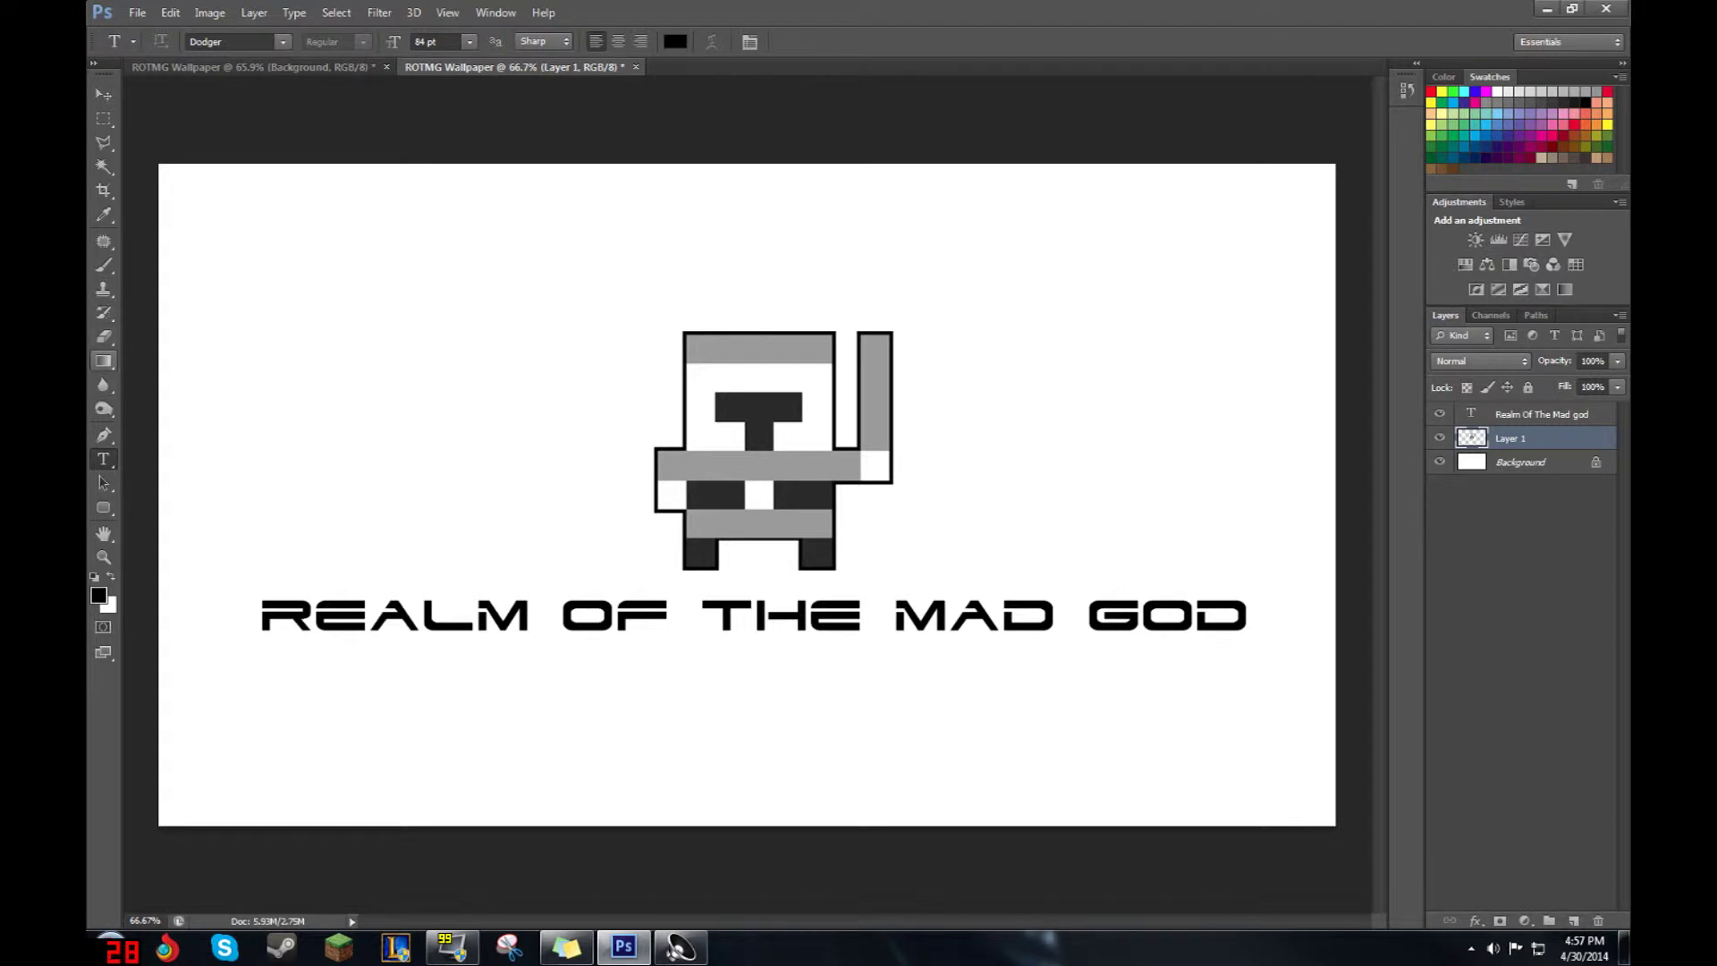
click(98, 595)
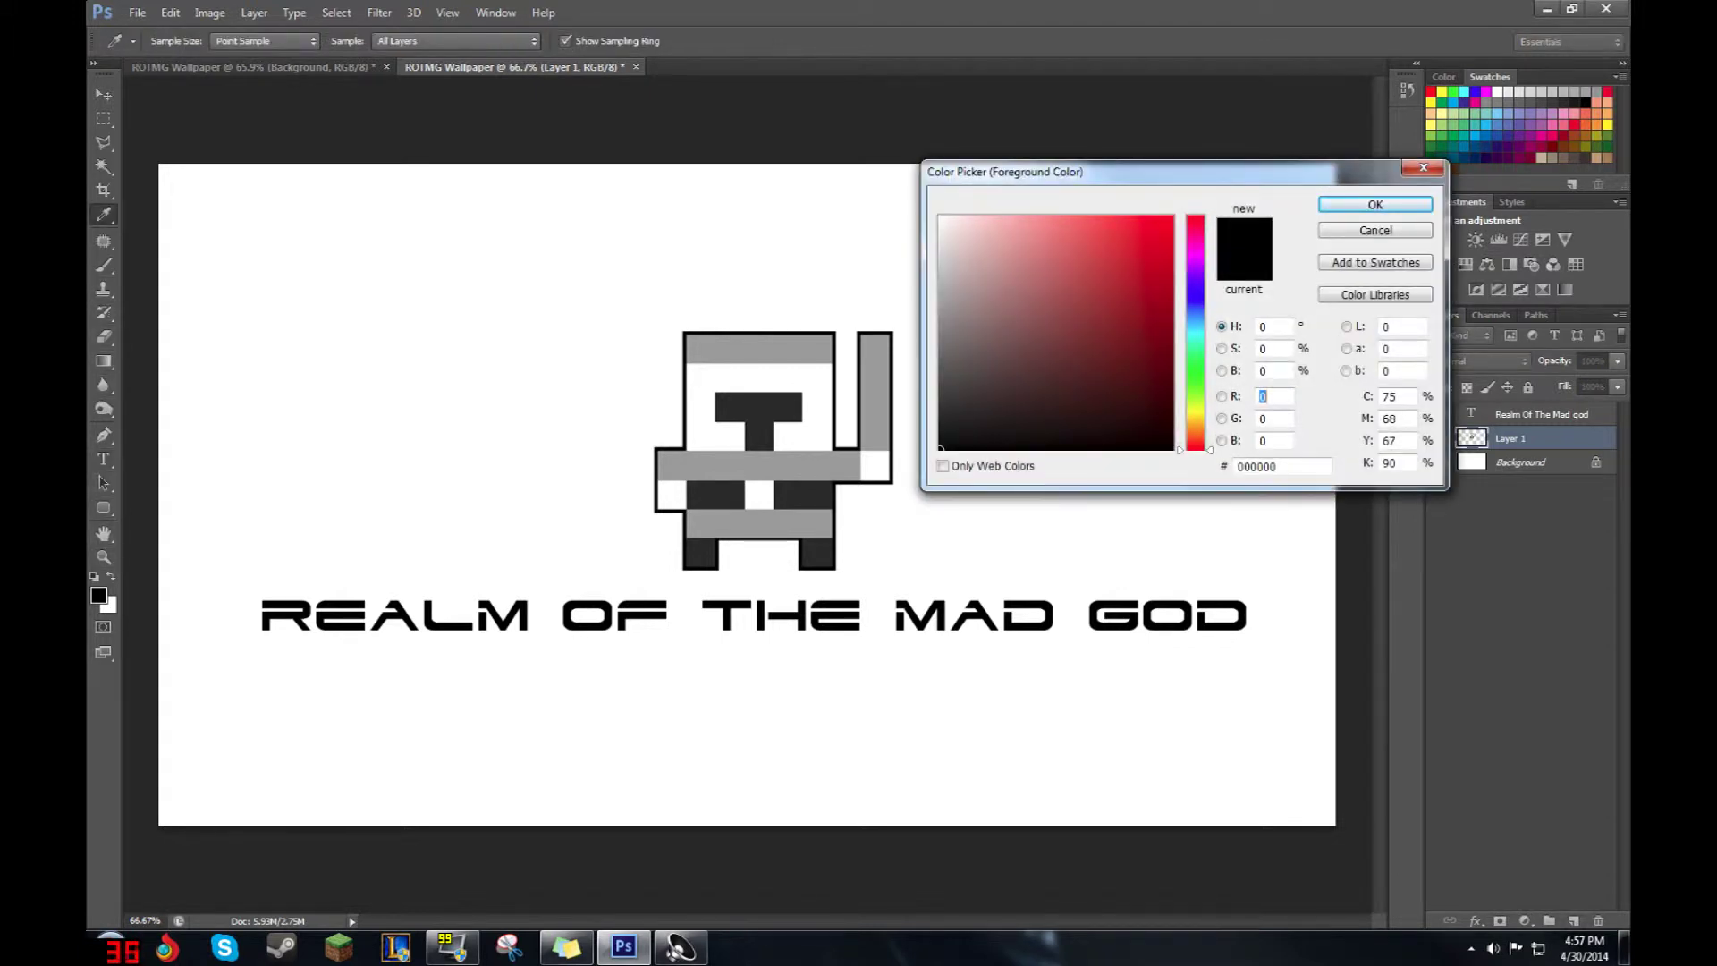
click(1171, 372)
mouse_move(1196, 280)
mouse_down()
mouse_move(1196, 388)
mouse_move(1195, 239)
mouse_up()
click(1171, 362)
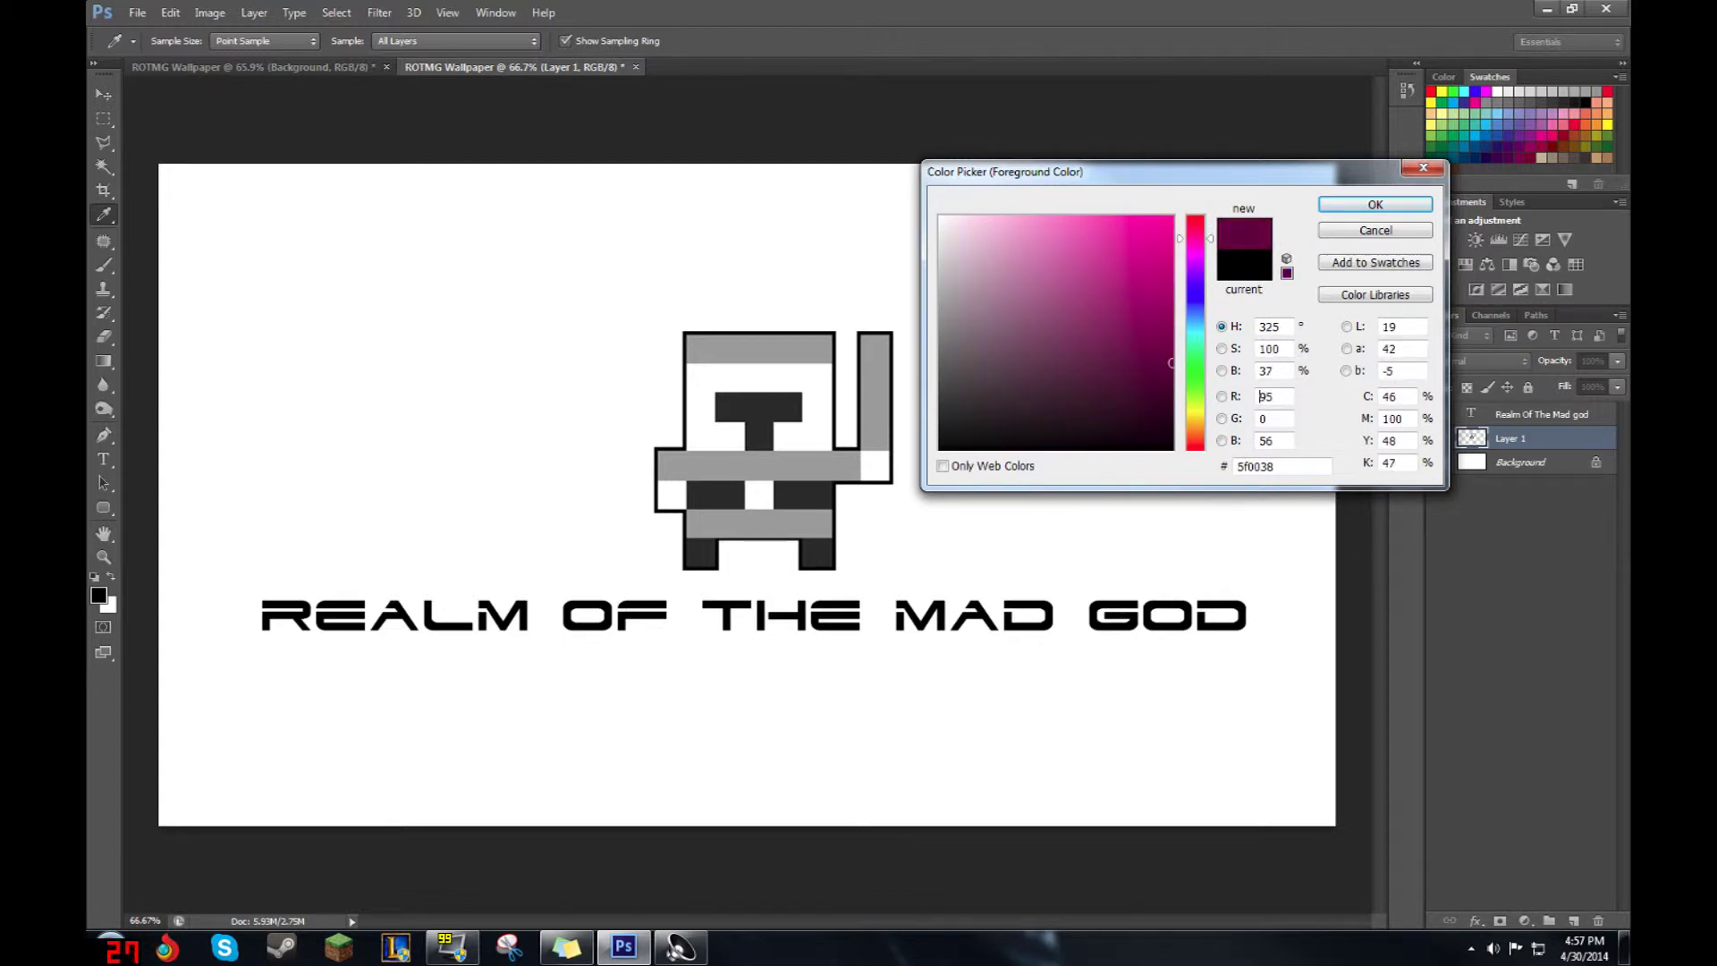
drag(1172, 362, 1172, 365)
drag(1196, 239, 1195, 216)
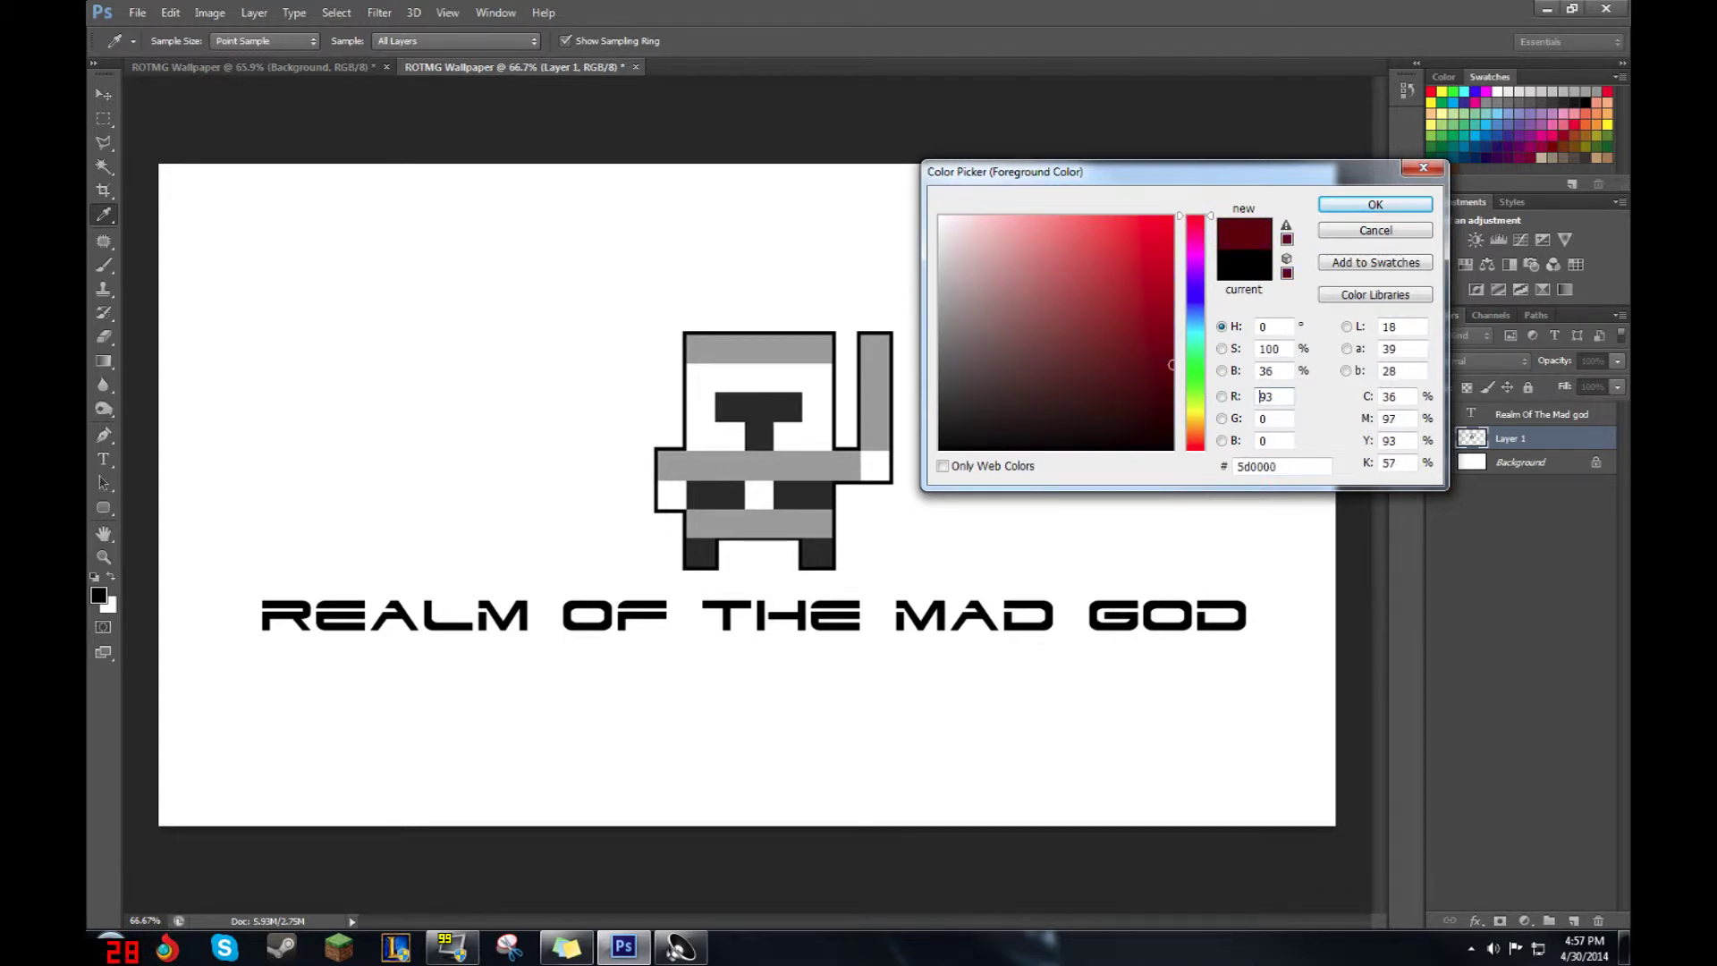
click(775, 408)
drag(941, 413, 1171, 368)
click(1375, 204)
- Draw four dark red rounded squares with 10 px corner radius around the knight's upper half, two about 61–69 px and two about 144 px wide
click(104, 458)
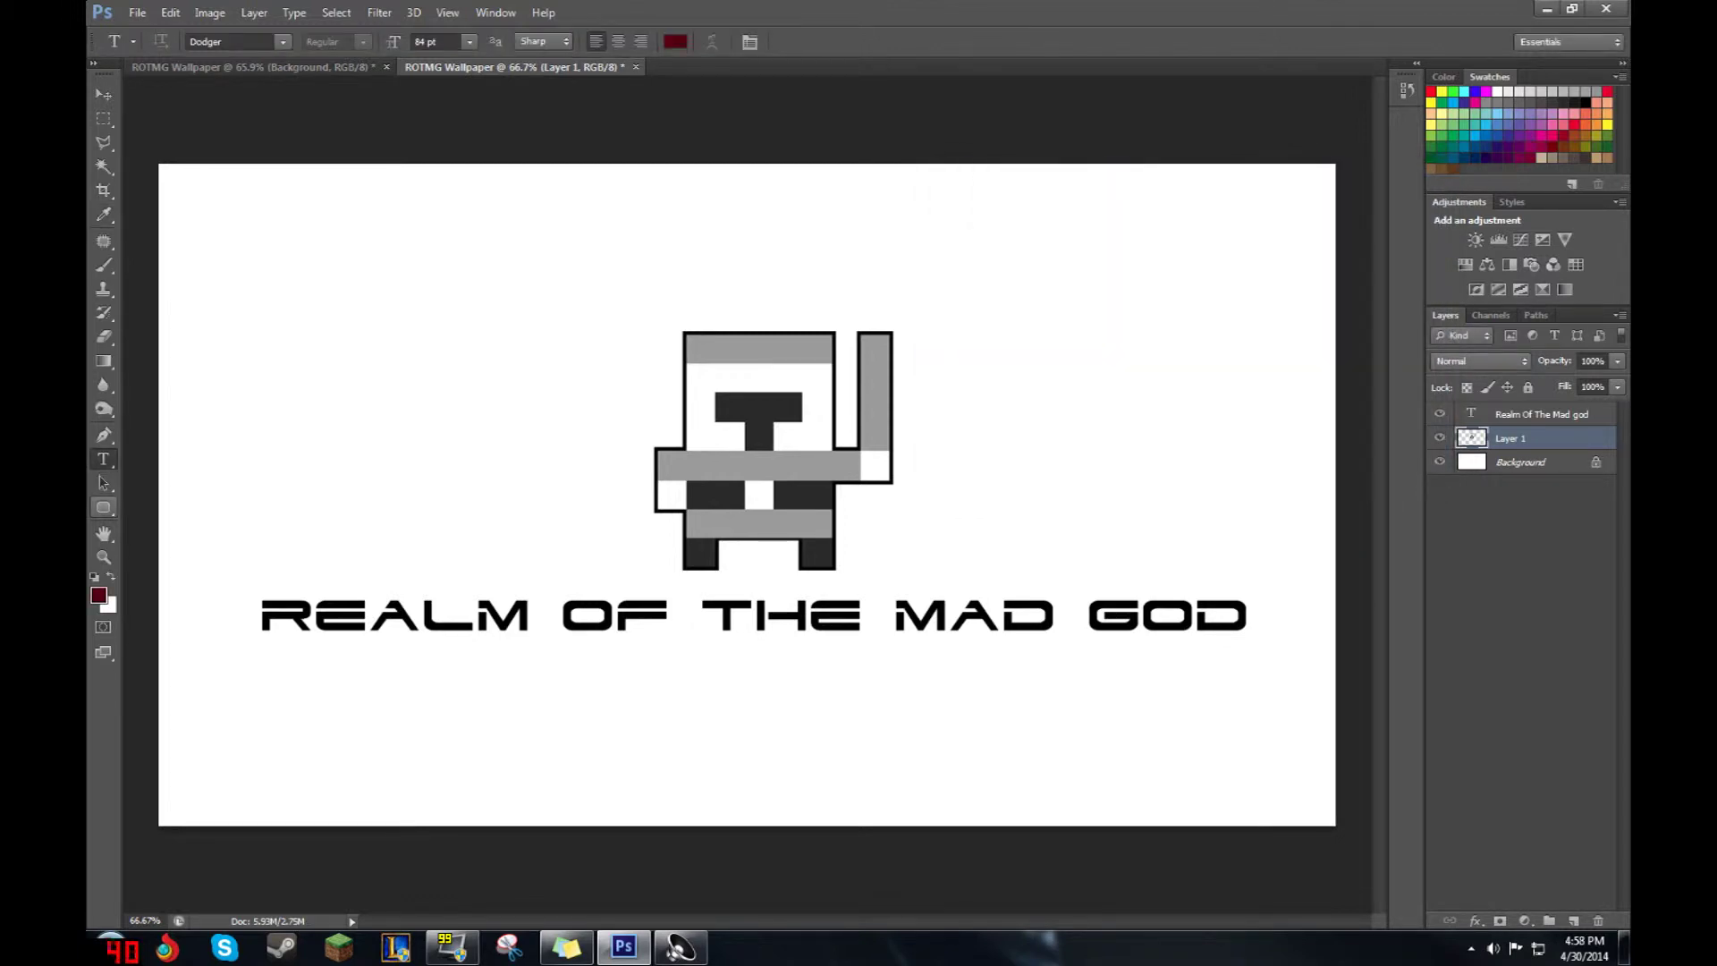
click(104, 507)
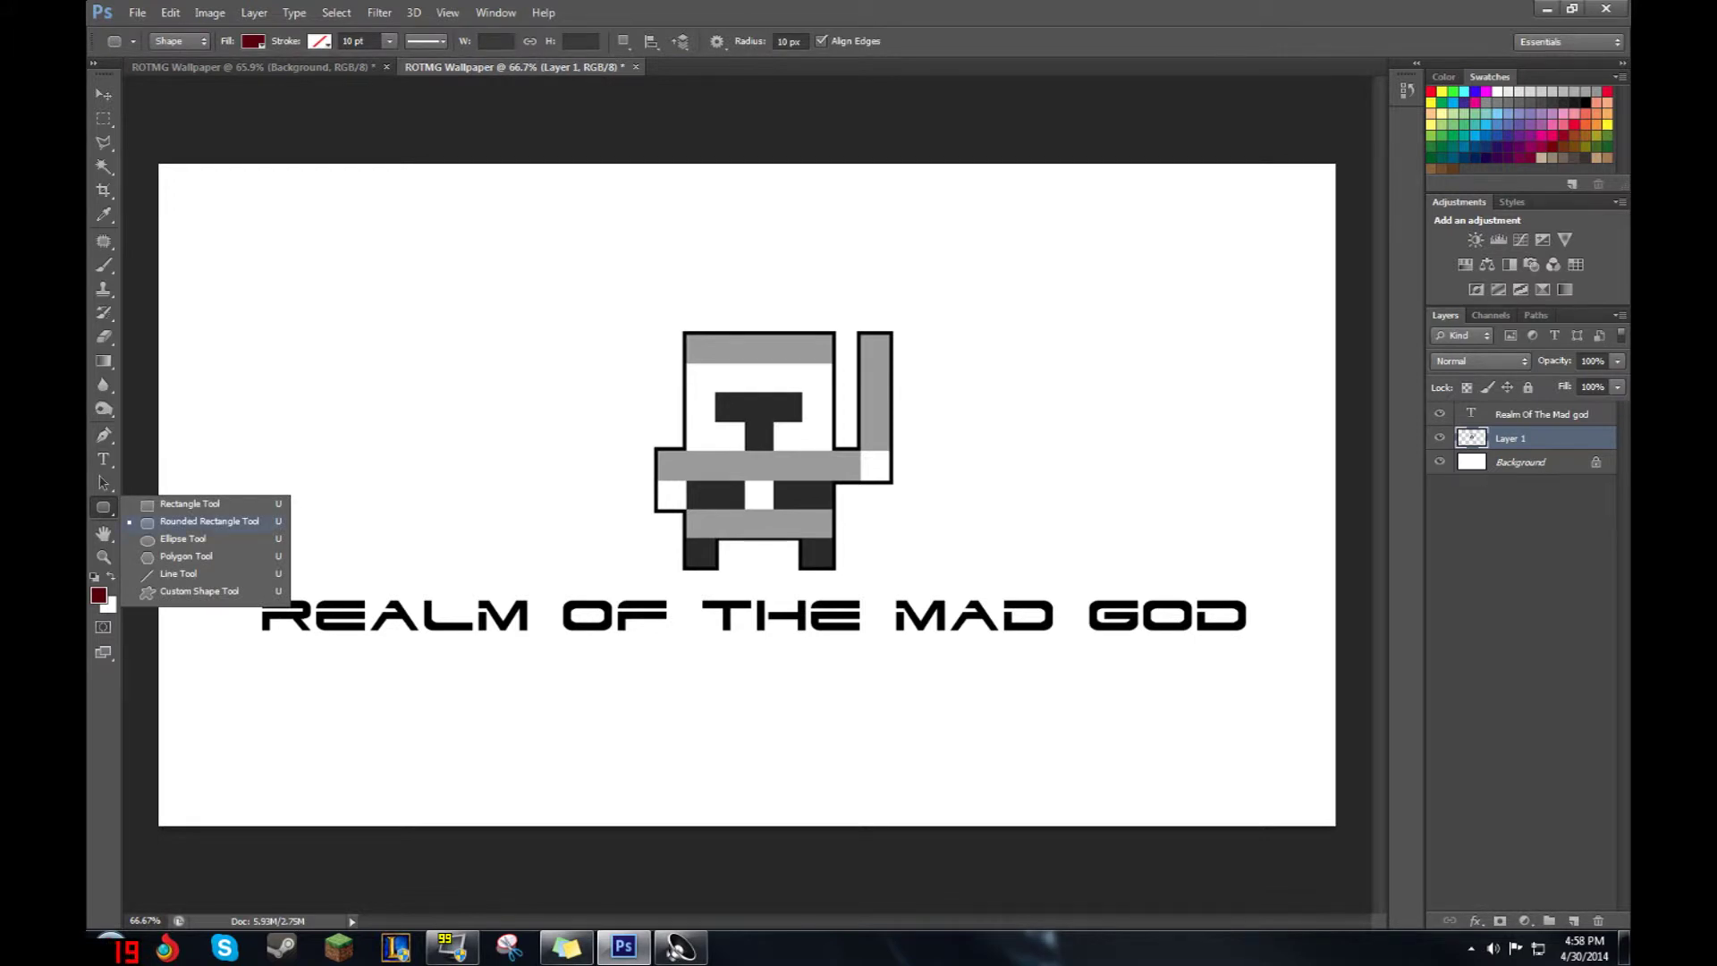
click(209, 521)
drag(268, 314, 311, 271)
drag(467, 454, 556, 364)
drag(686, 270, 722, 235)
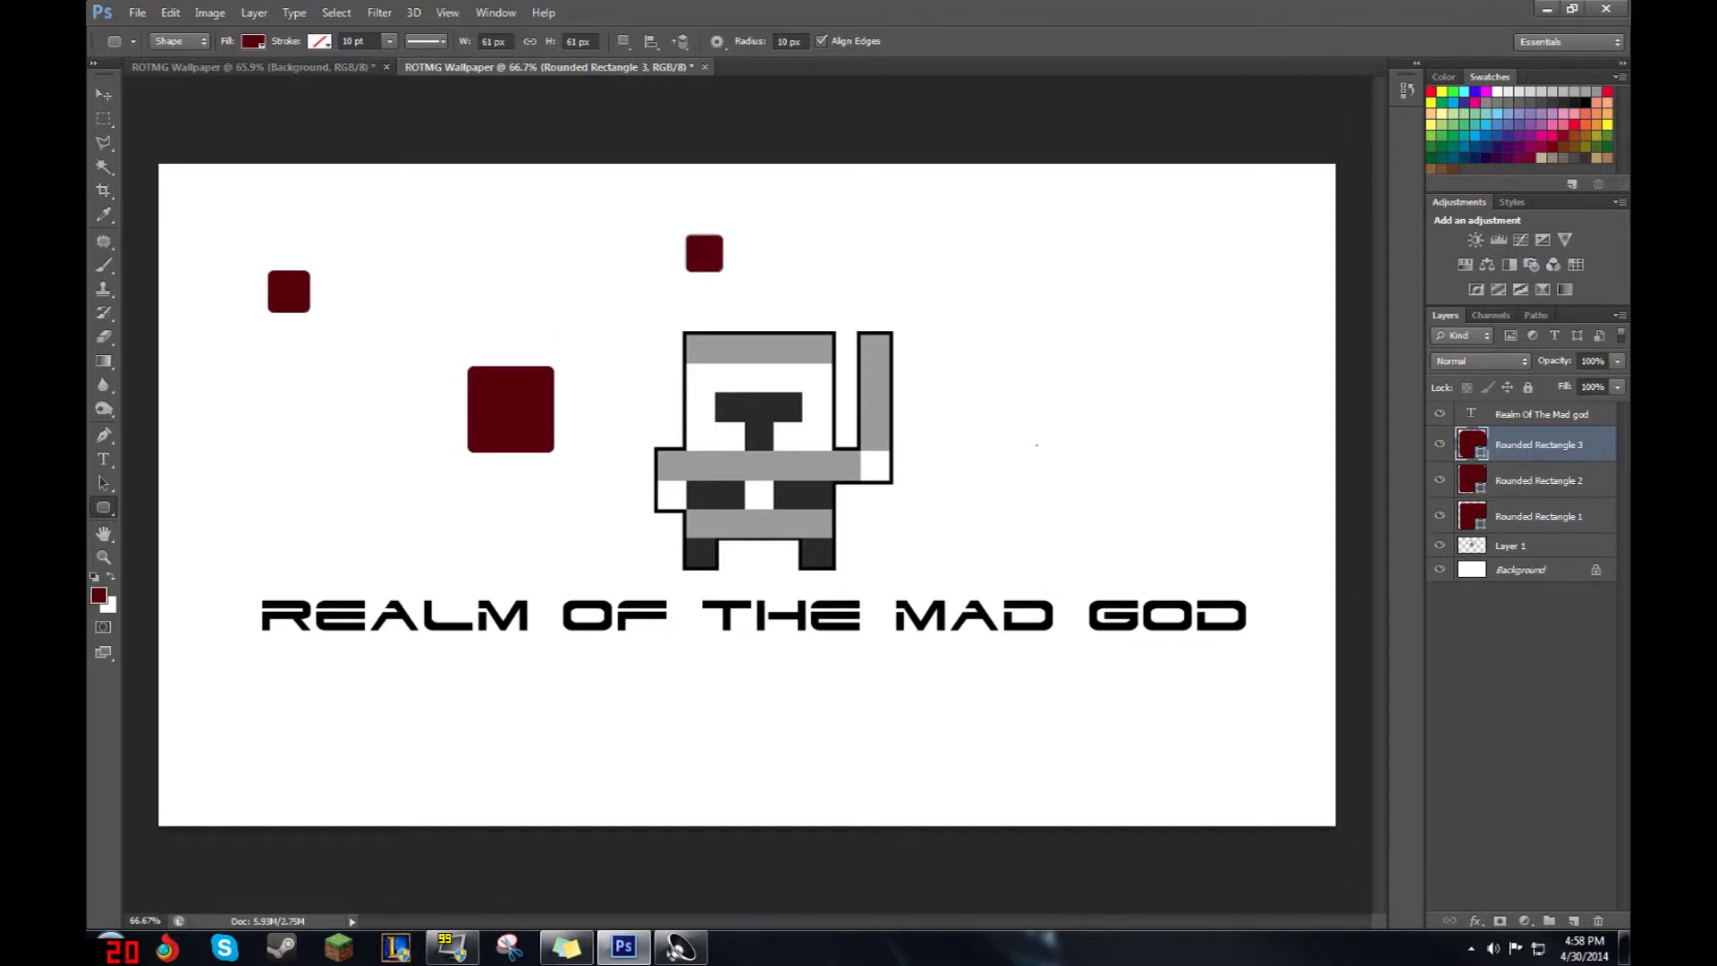
drag(1036, 444, 1125, 357)
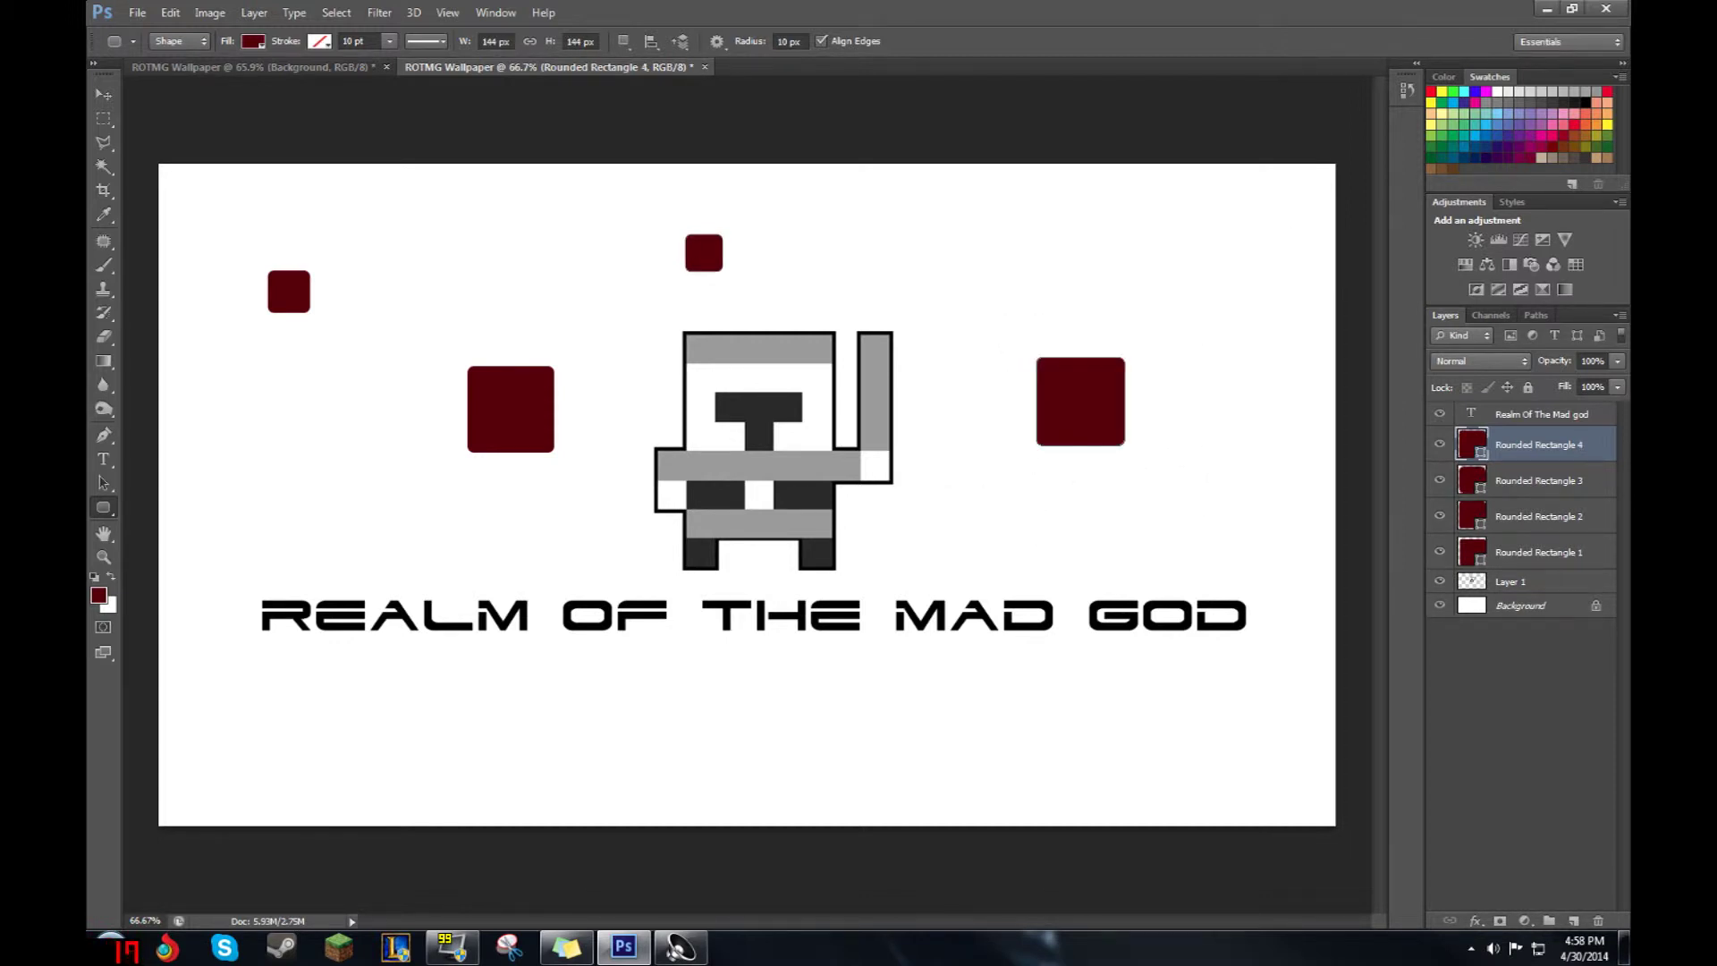
- Draw three rounded squares about 80 px wide spread below the title and one about 116 px wide near the canvas's left edge
drag(1062, 757, 1112, 707)
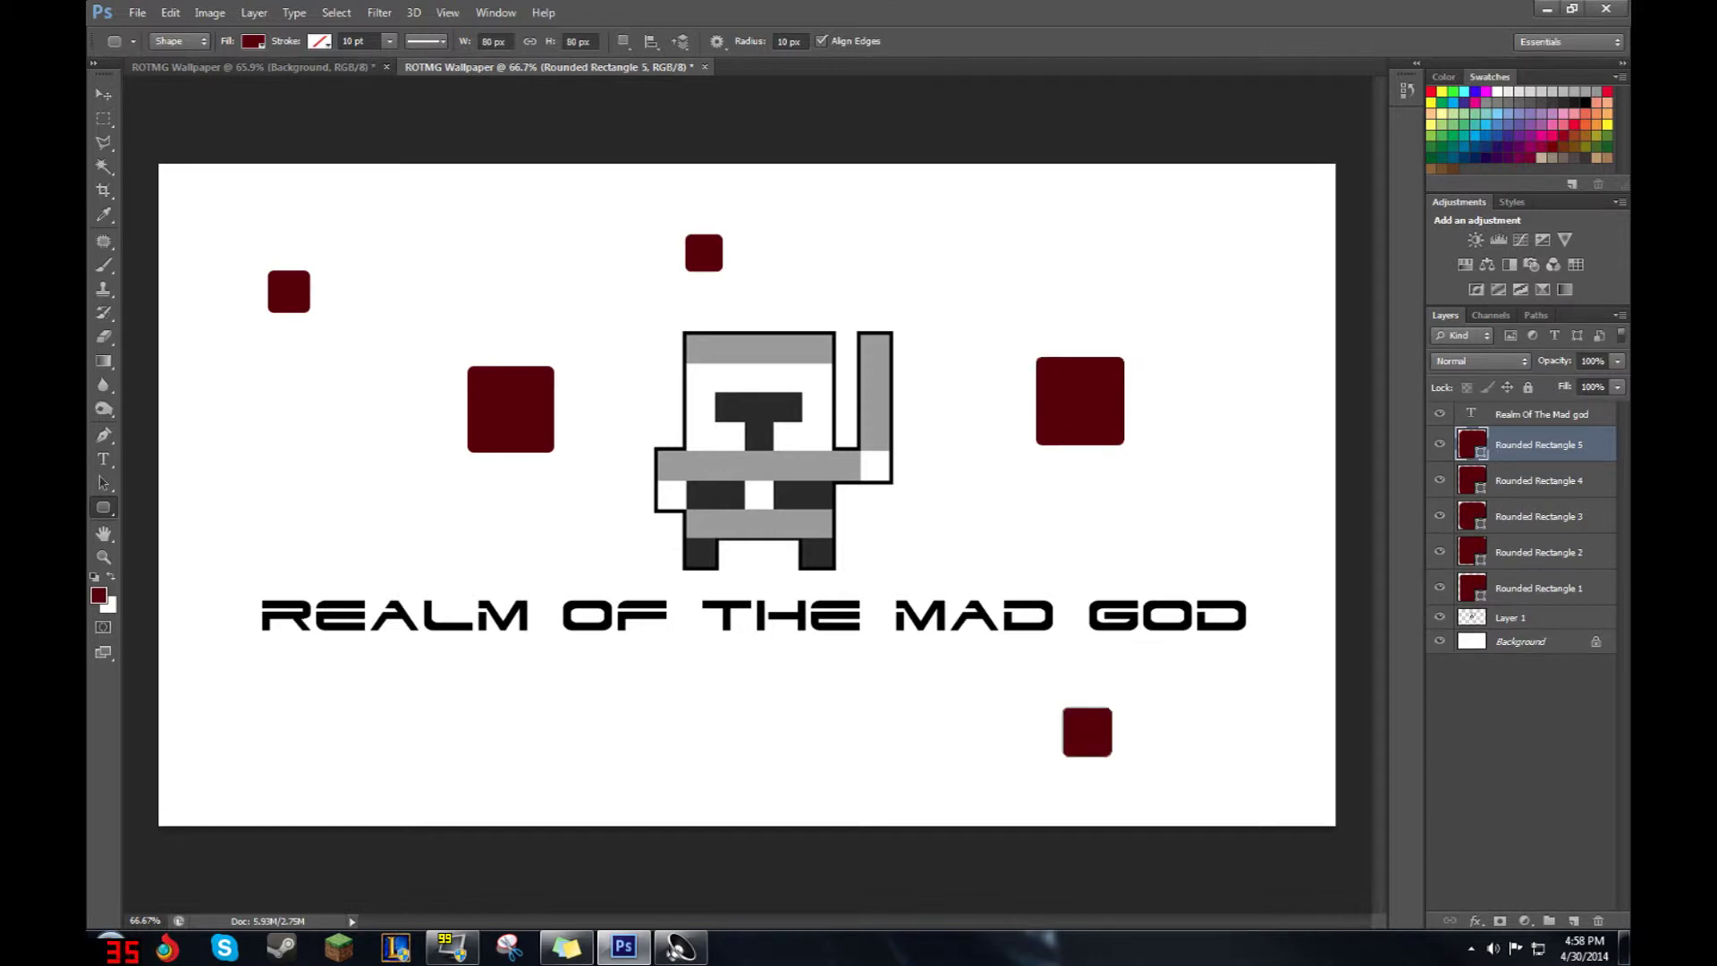
drag(737, 769, 789, 717)
drag(365, 772, 416, 720)
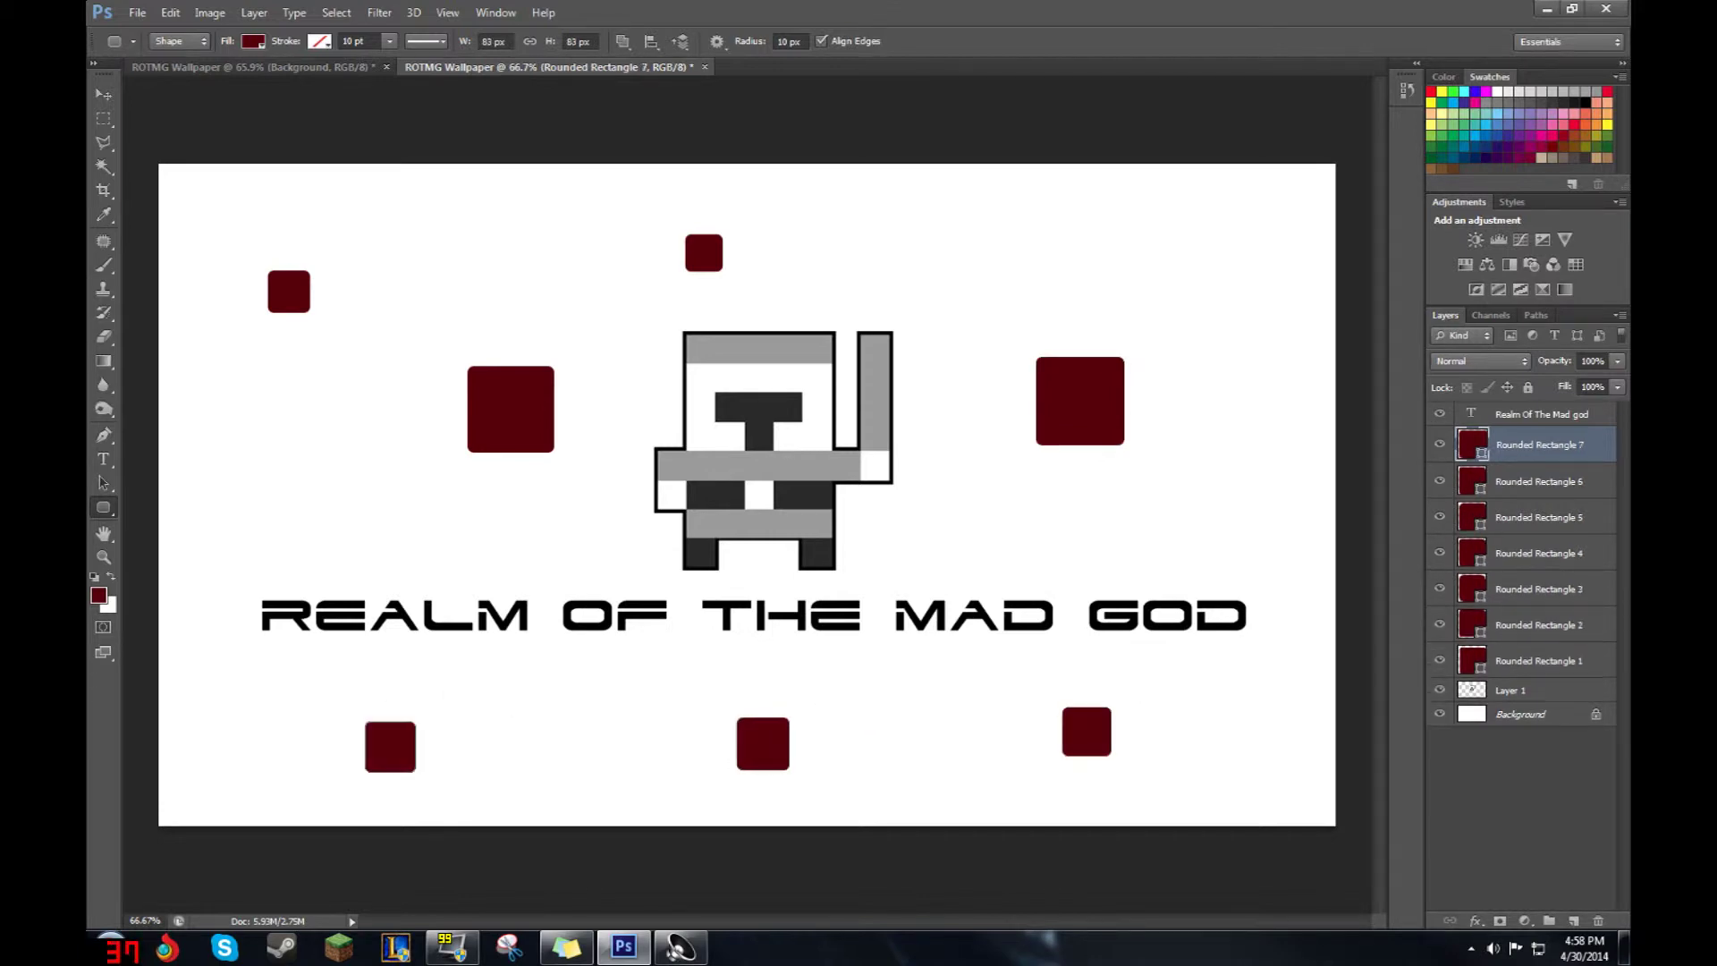
drag(247, 536, 317, 465)
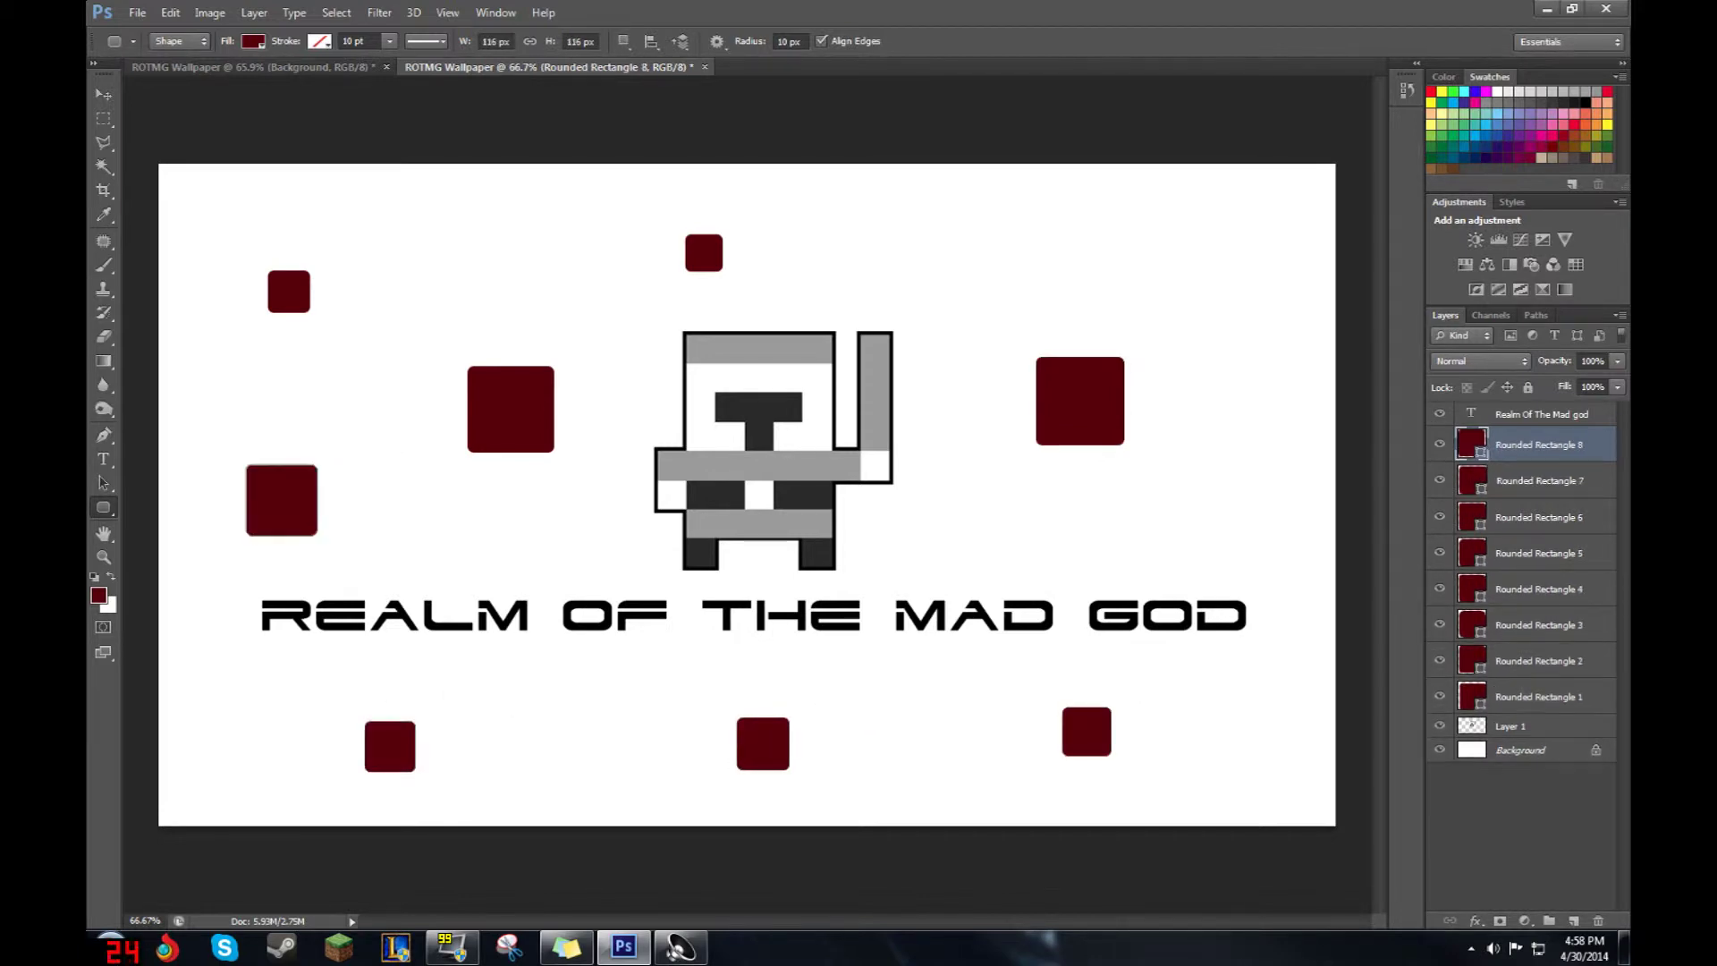
- Add six rounded squares of varied size: two near the upper edge, one near the right edge, one by the knight's legs, two below the title
drag(447, 233, 479, 200)
drag(955, 267, 1003, 219)
drag(1221, 402, 1253, 368)
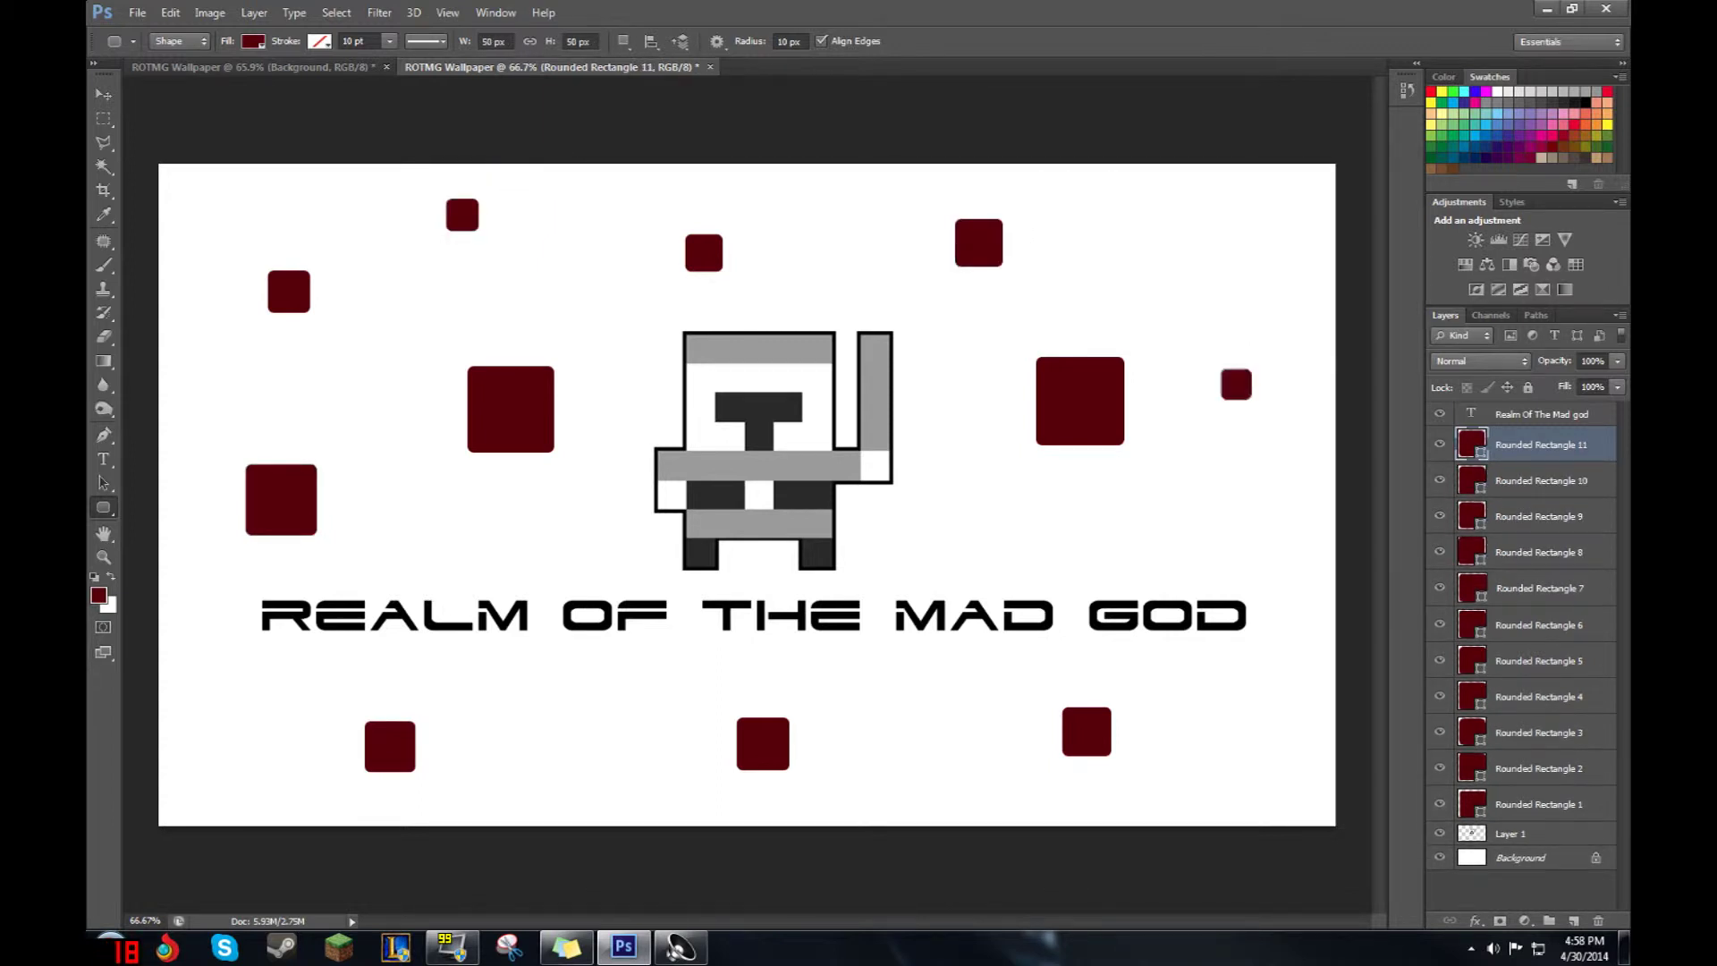
drag(879, 549, 908, 519)
drag(904, 737, 953, 687)
drag(1236, 778, 1256, 759)
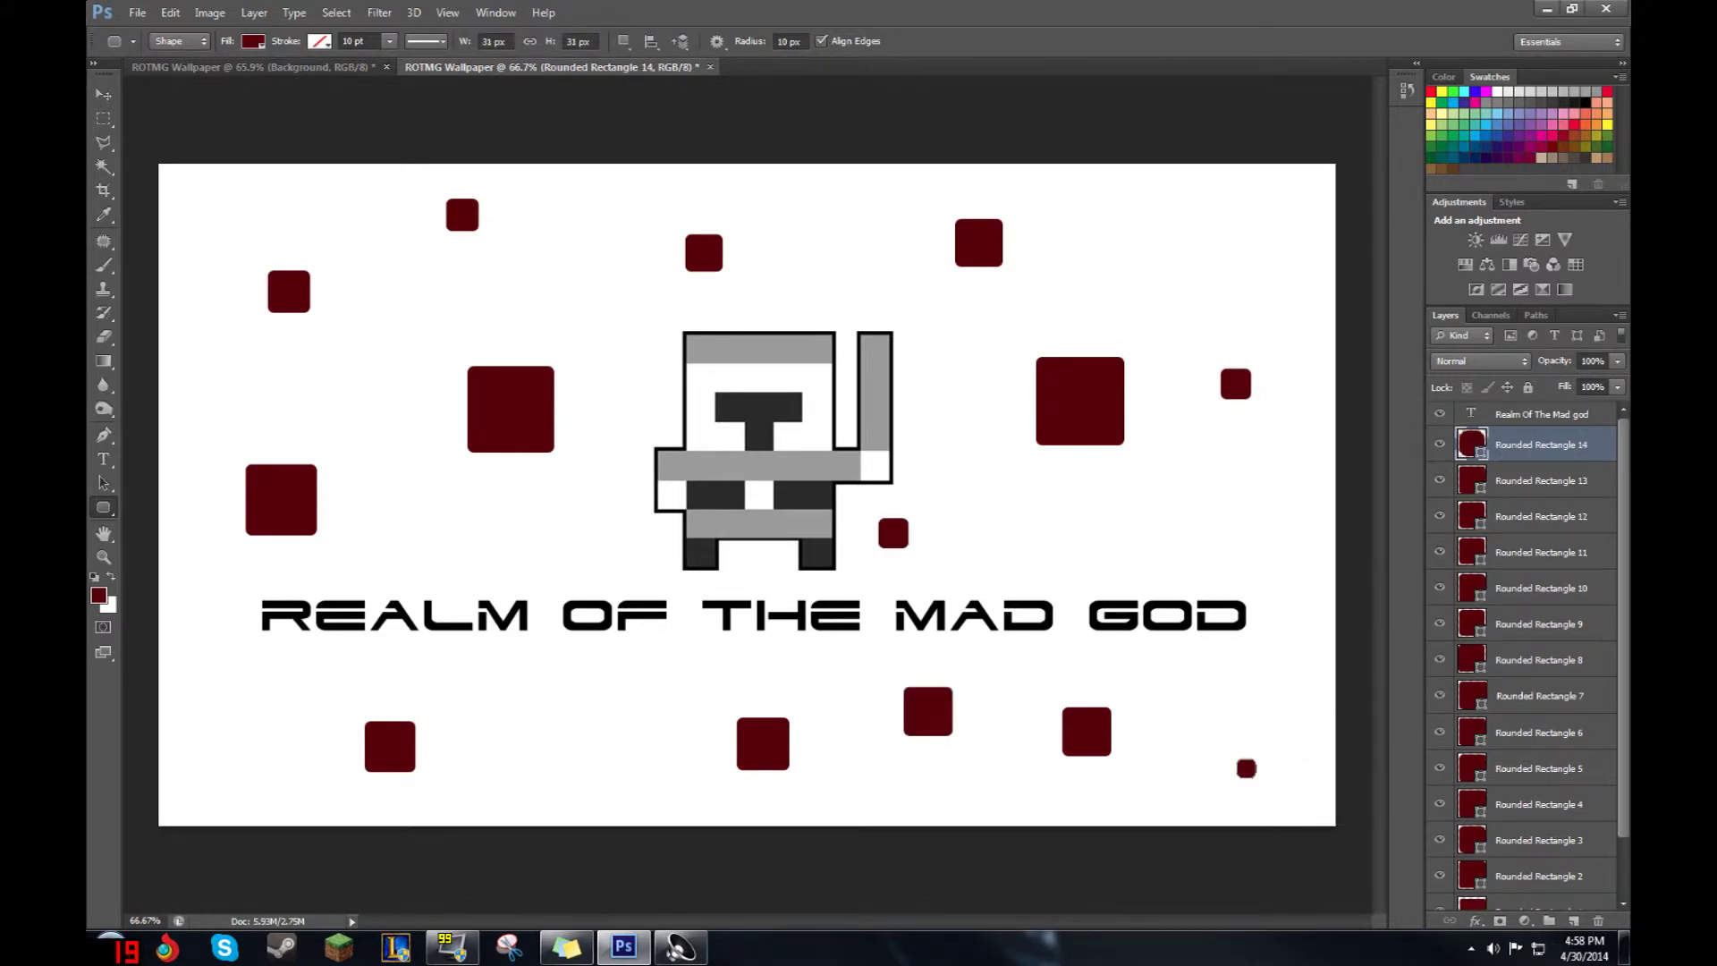
- Add three rounded squares of mixed size in the lower-left area and two small ones just above the title, one between the knight's feet
mouse_move(514, 800)
mouse_down()
mouse_move(555, 757)
mouse_move(531, 782)
mouse_up()
drag(559, 715, 612, 663)
drag(190, 778, 239, 729)
drag(535, 577, 557, 555)
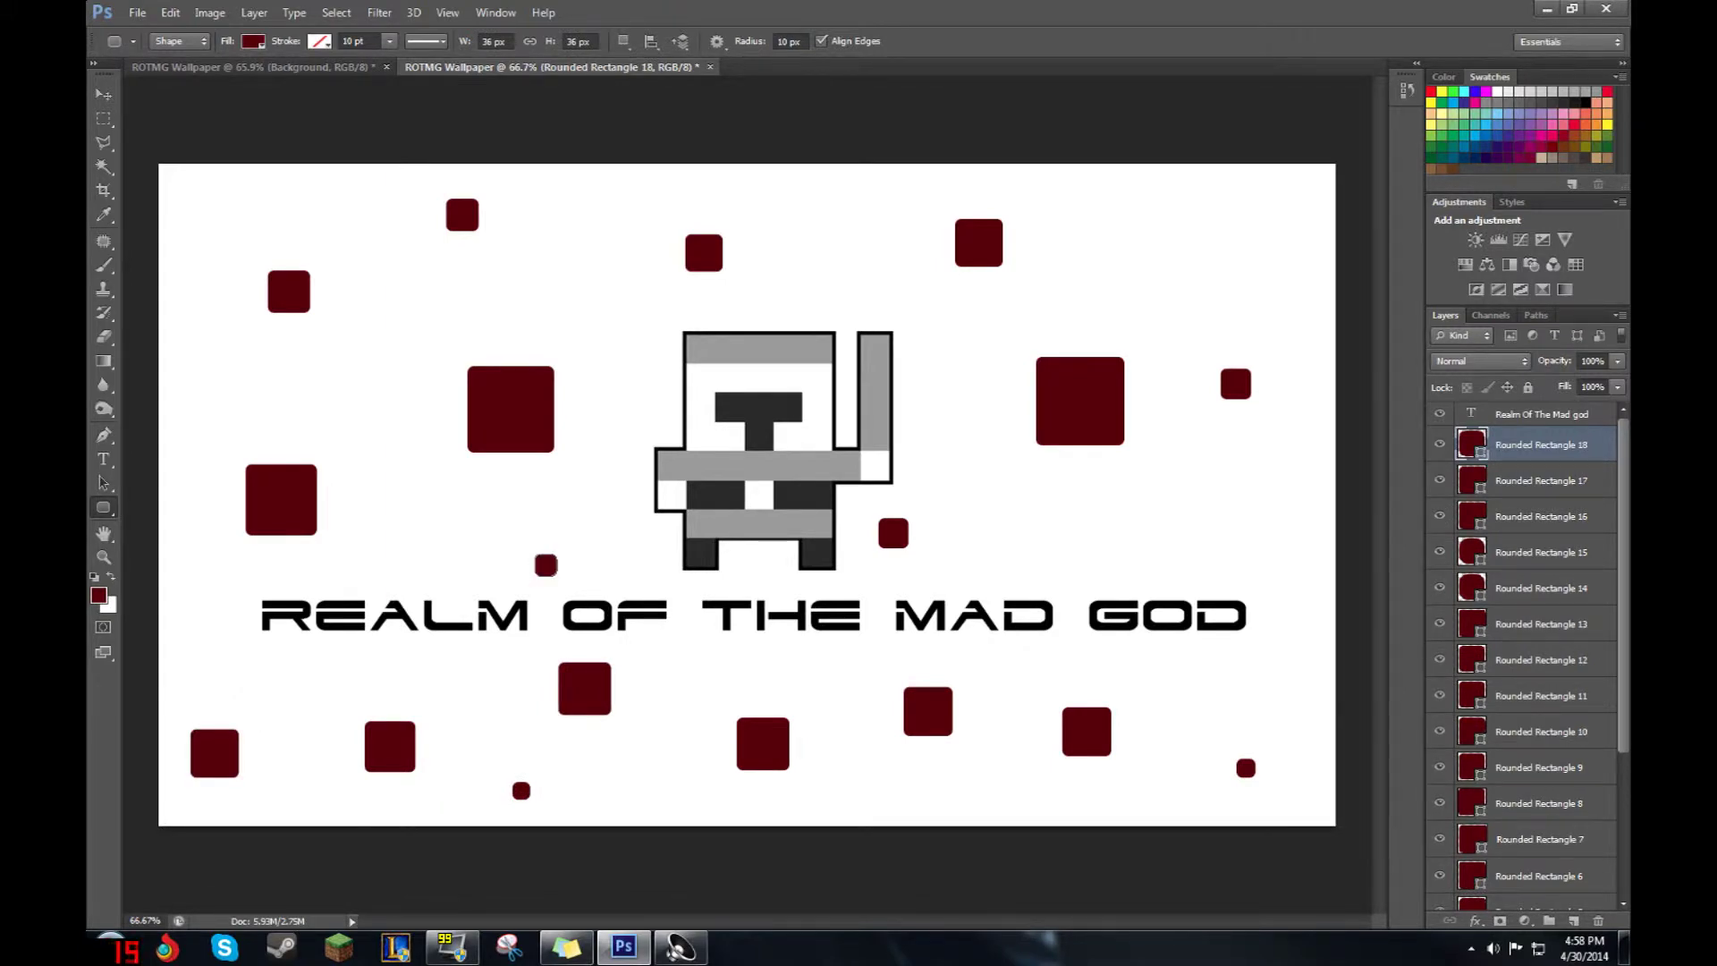
drag(749, 595, 770, 573)
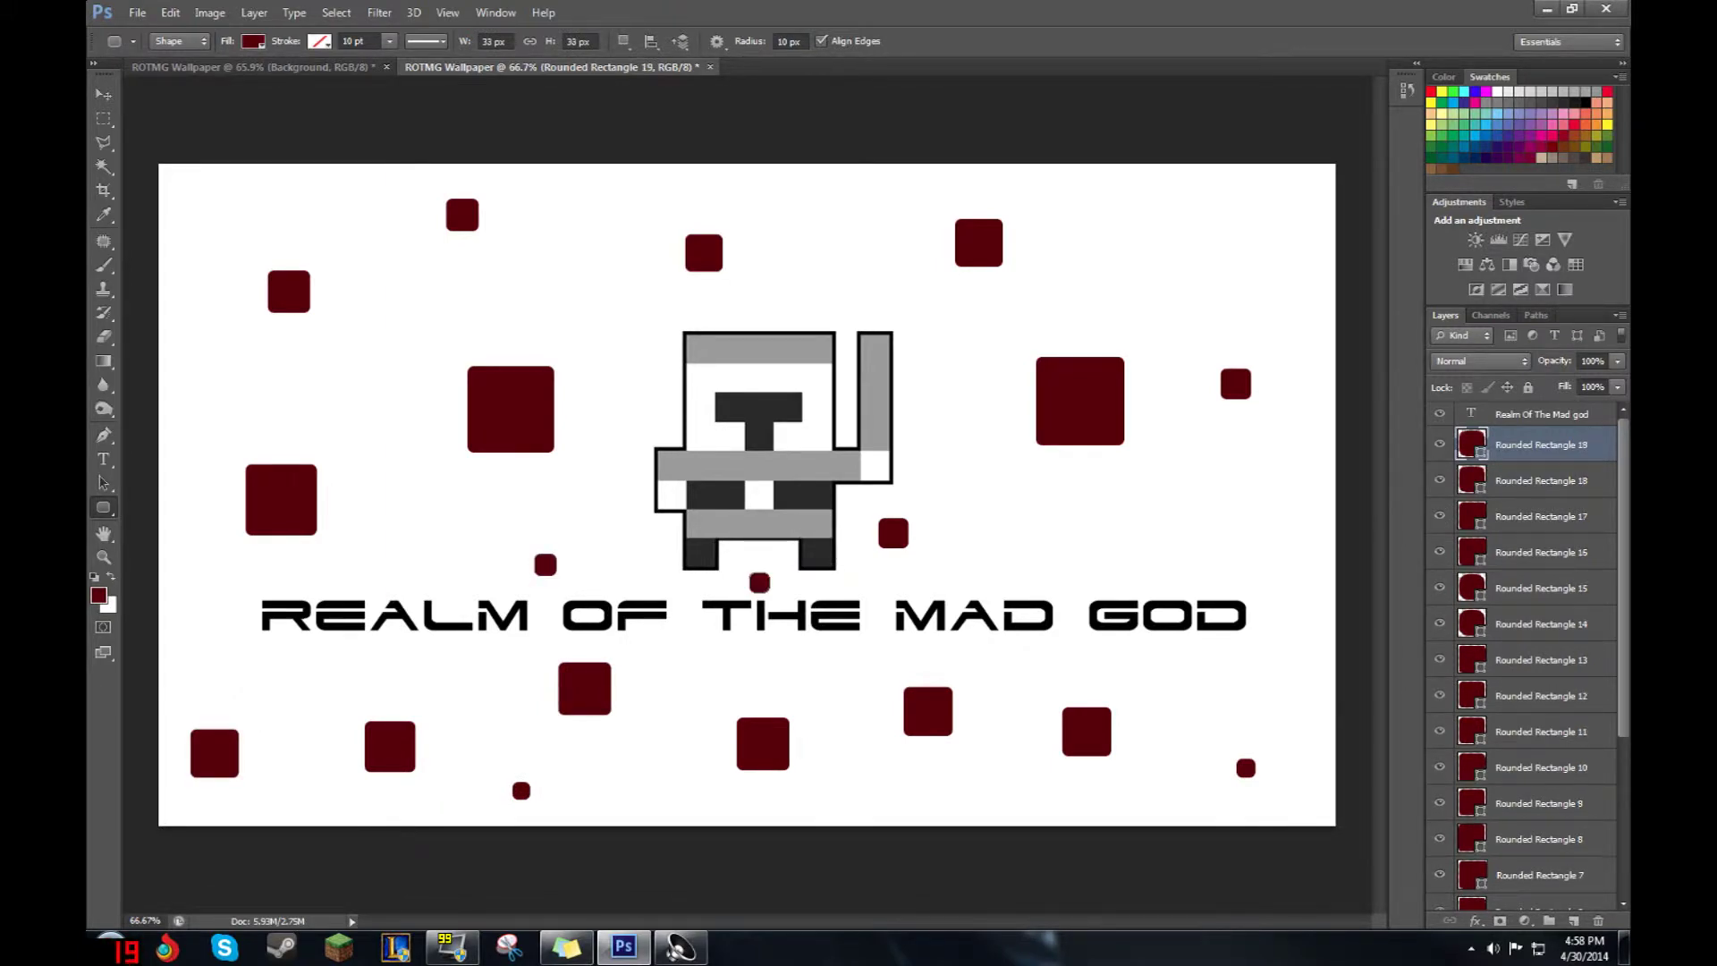
- Add a small rounded square above the sword, one about 175 px overlapping the upper-right canvas edge, and one about 36 px in the upper-left corner
drag(846, 226, 882, 190)
drag(1187, 260, 1294, 154)
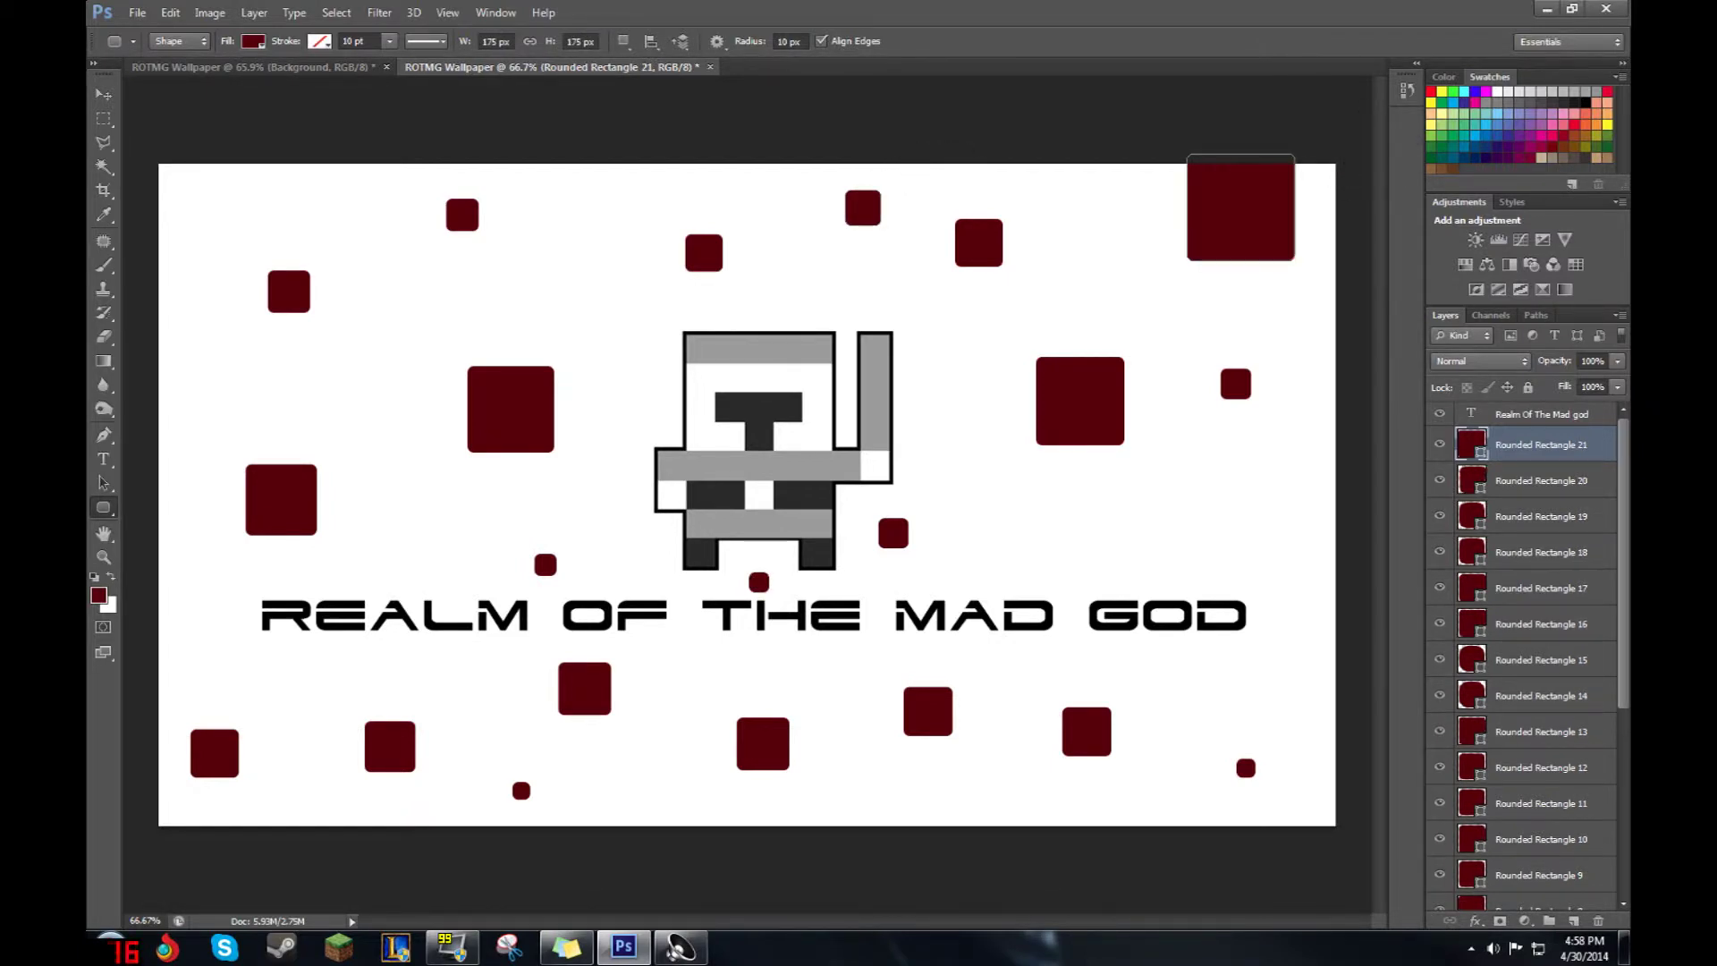
drag(182, 204, 204, 183)
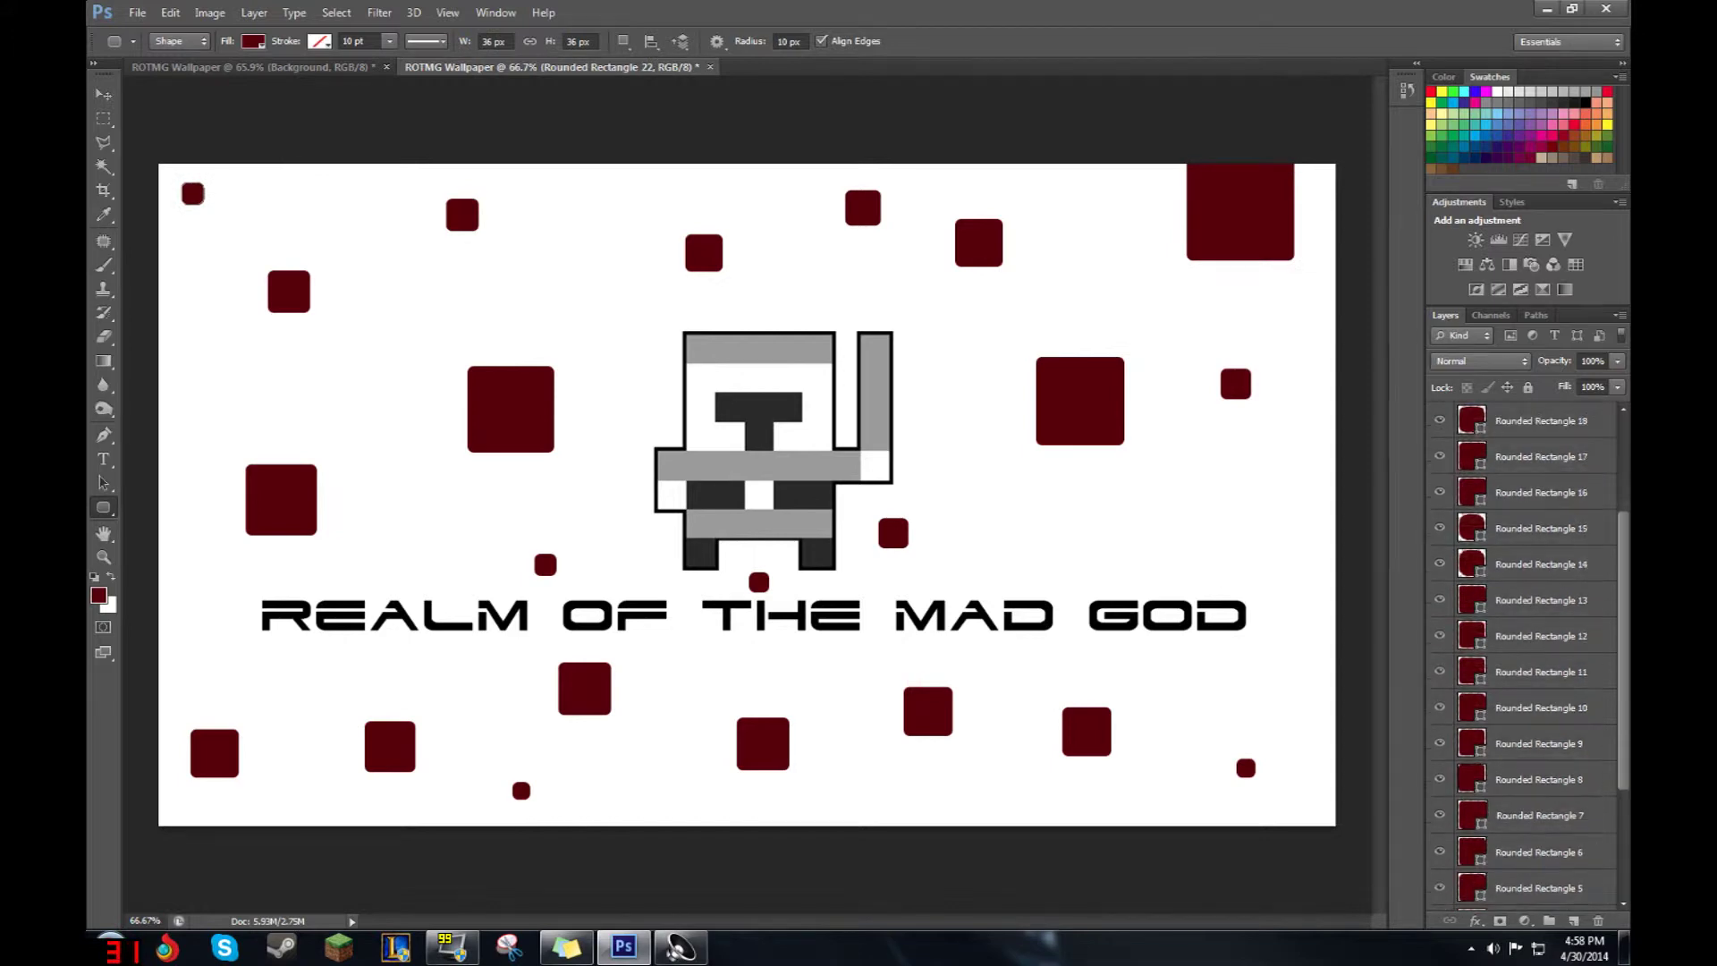
scroll(1524, 653, down, 3)
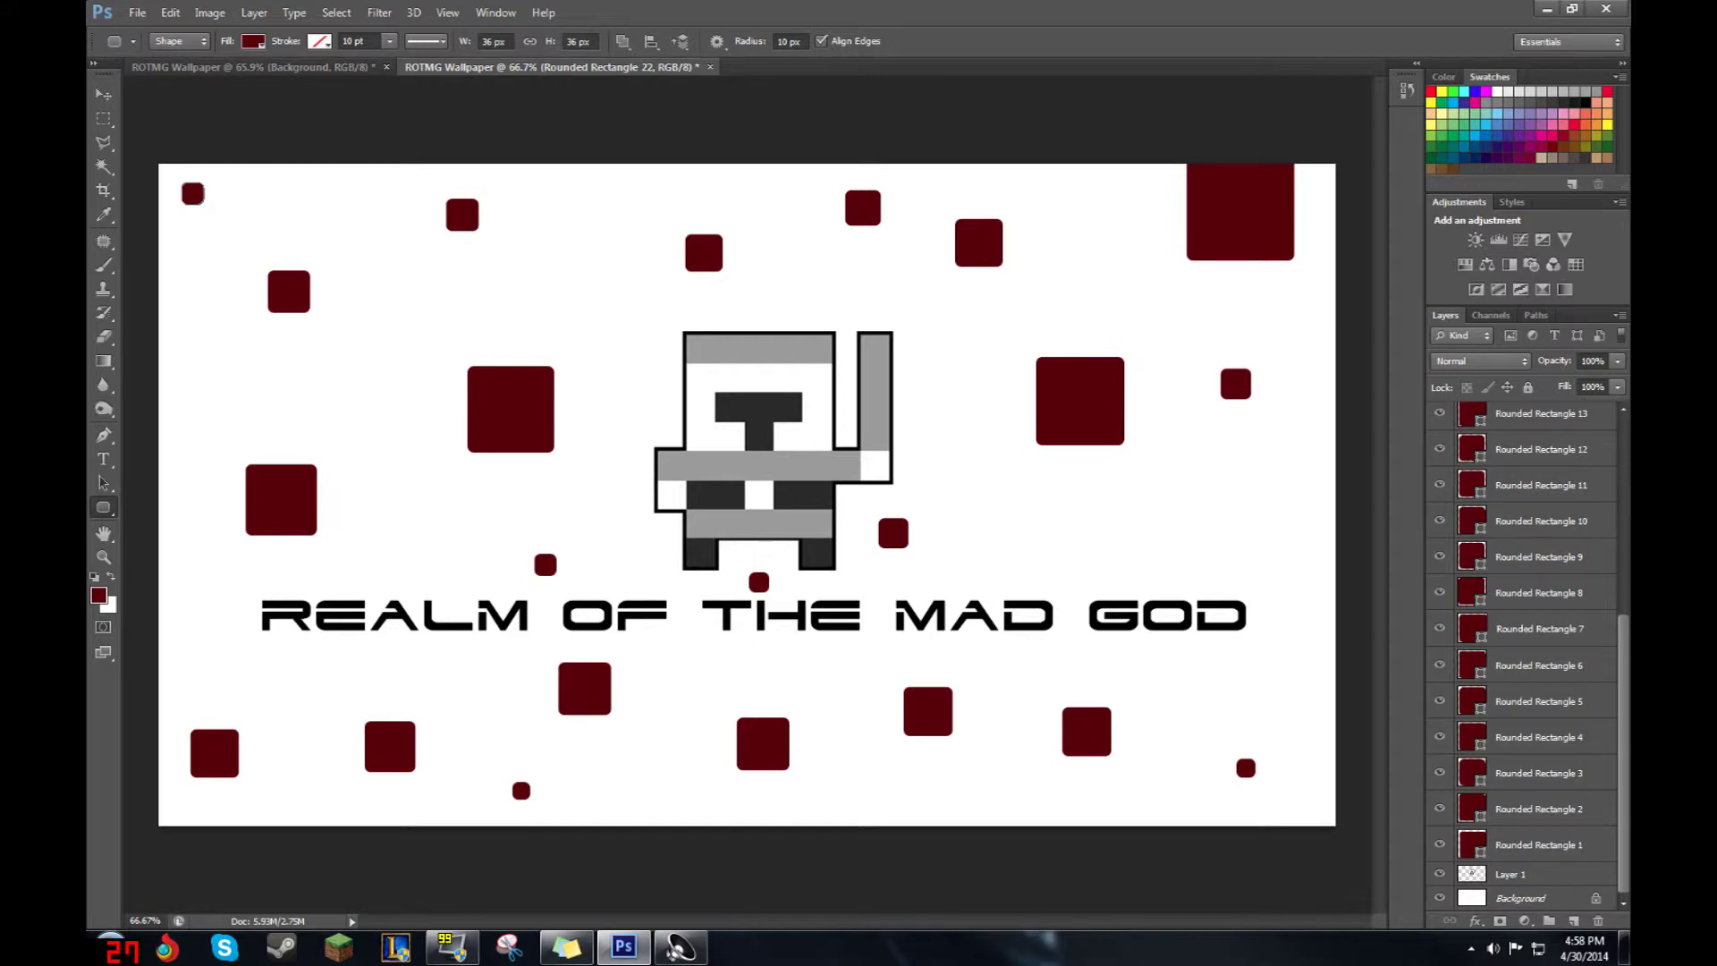
shift+click(1539, 845)
scroll(1539, 840, up, 8)
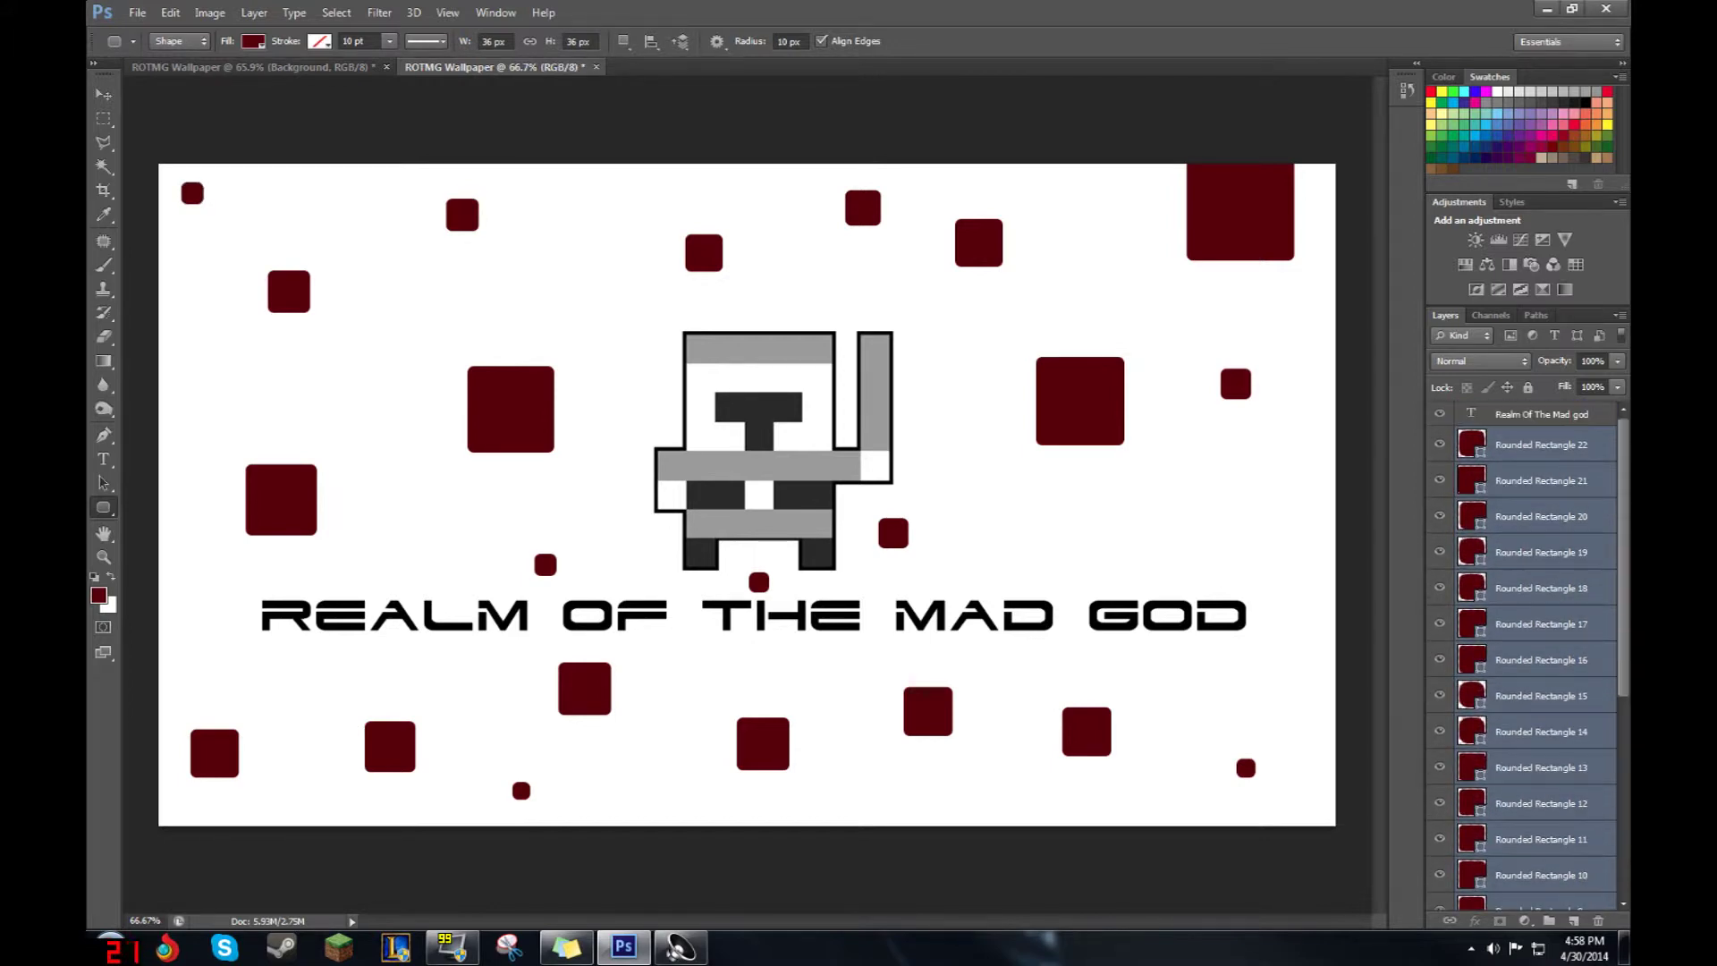
click(1541, 481)
click(1541, 445)
scroll(1541, 447, down, 8)
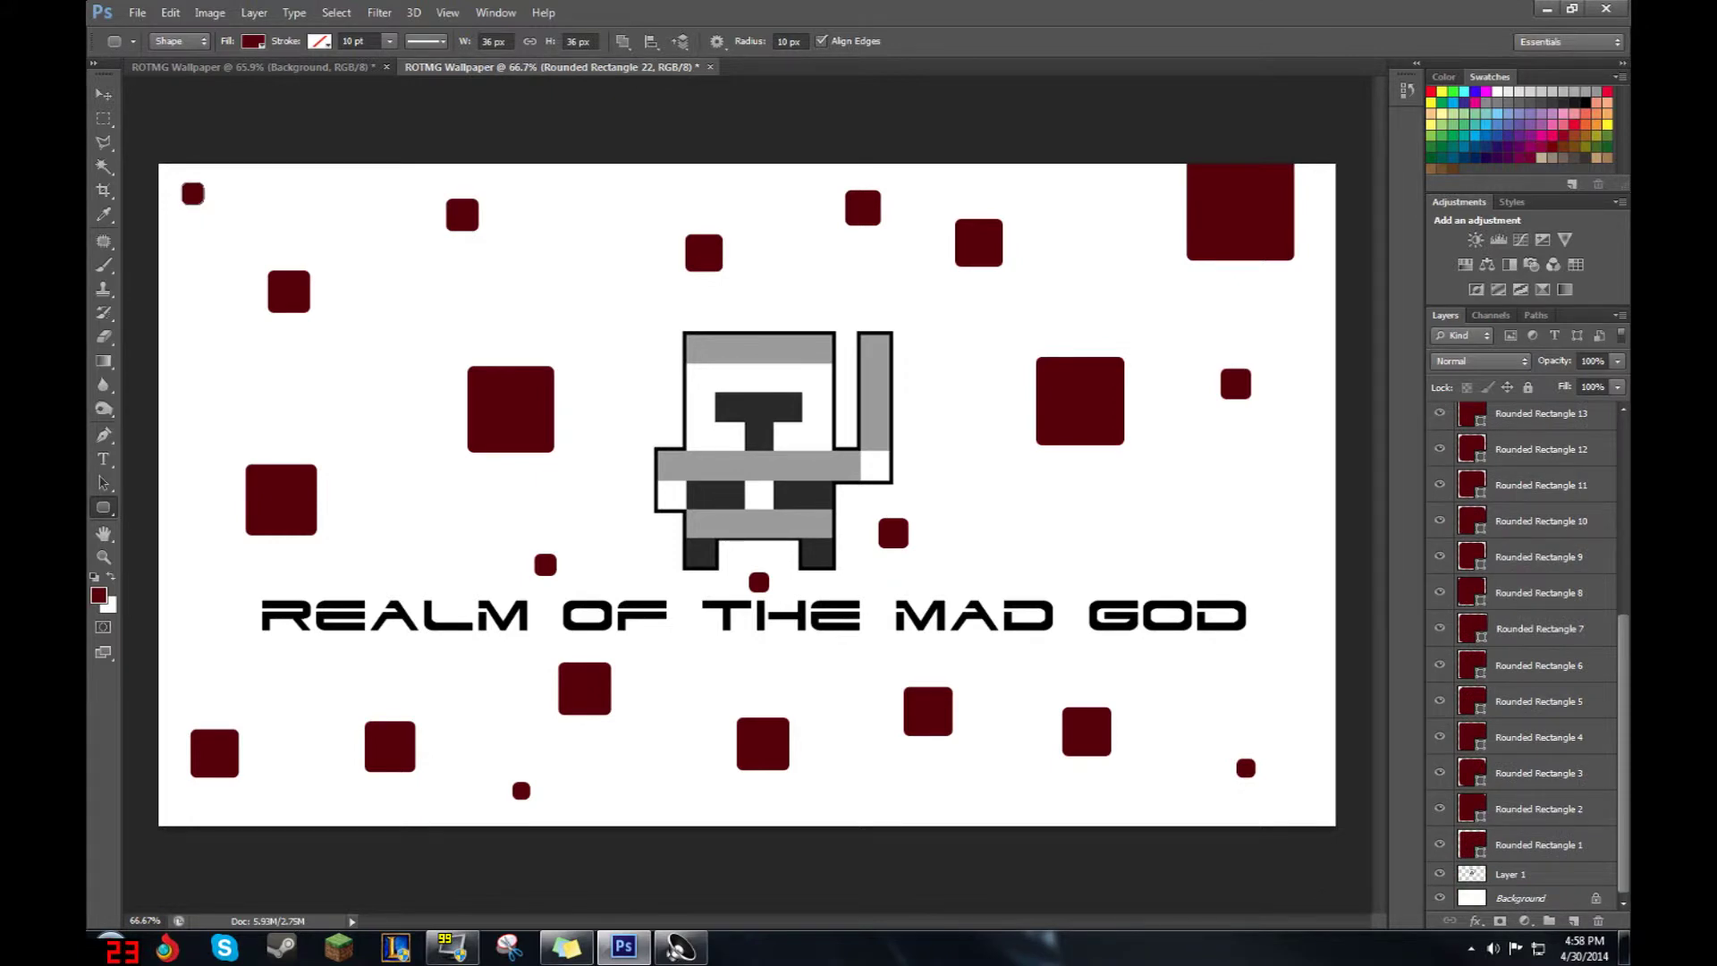
- Select all the rounded rectangle layers, from Rounded Rectangle 1 to 22, and merge their shapes into one layer
right_click(1539, 849)
key(Escape)
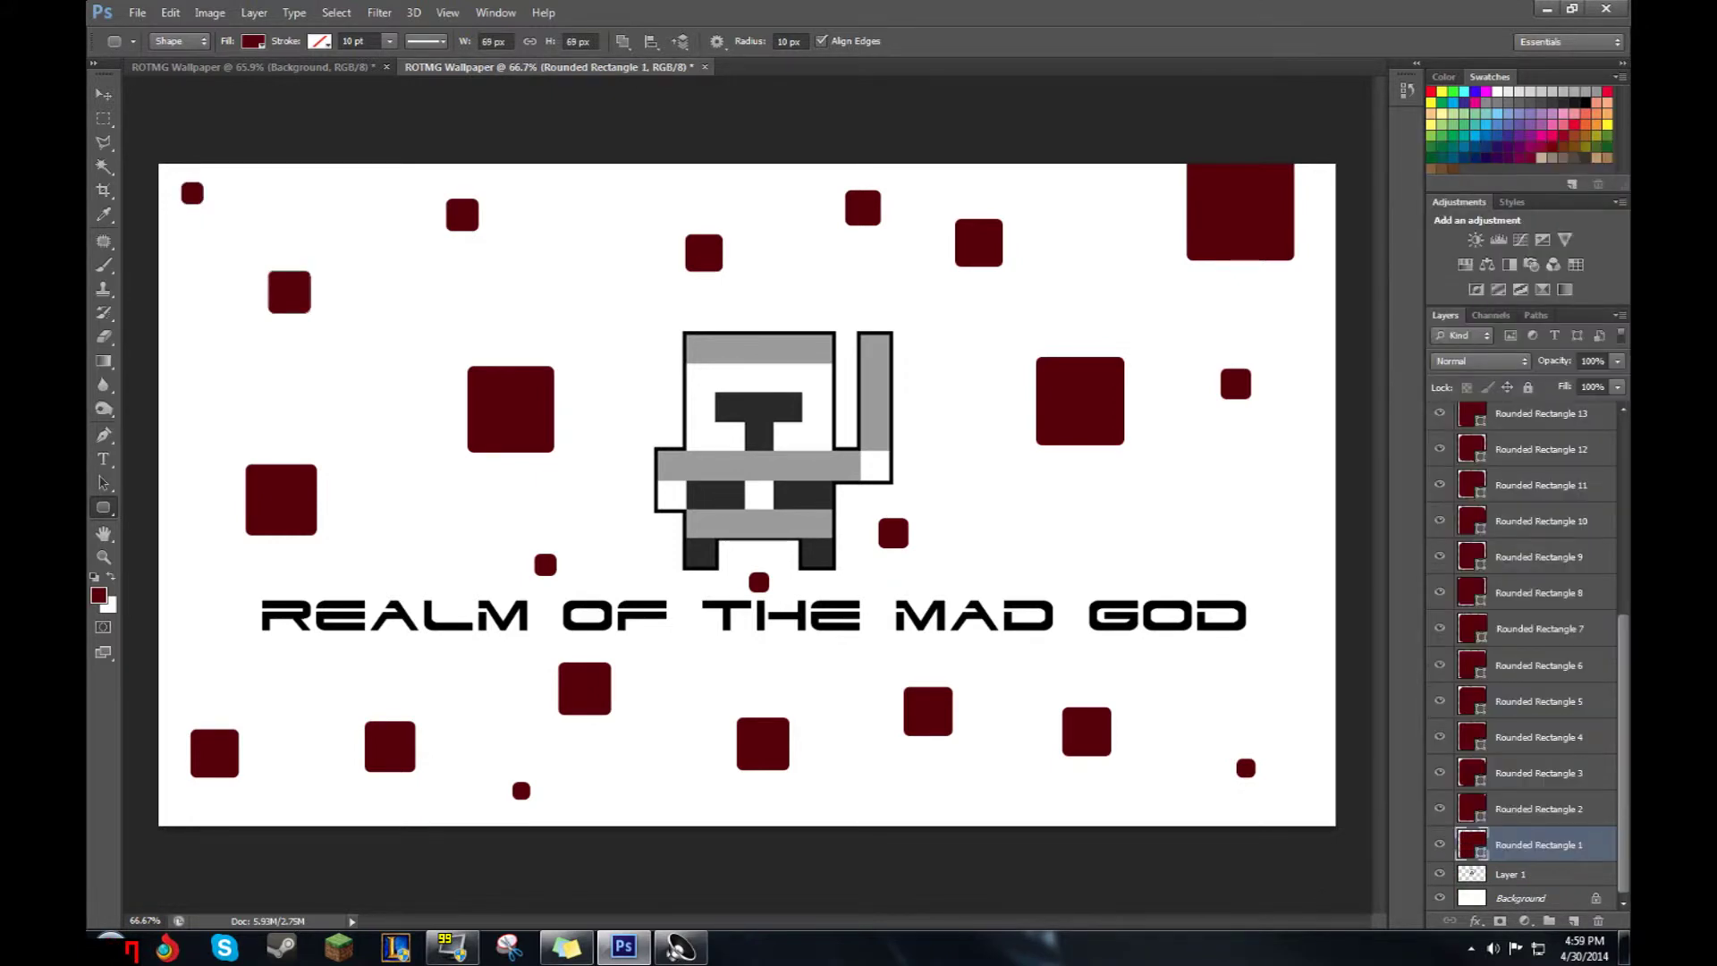
scroll(1529, 657, up, 5)
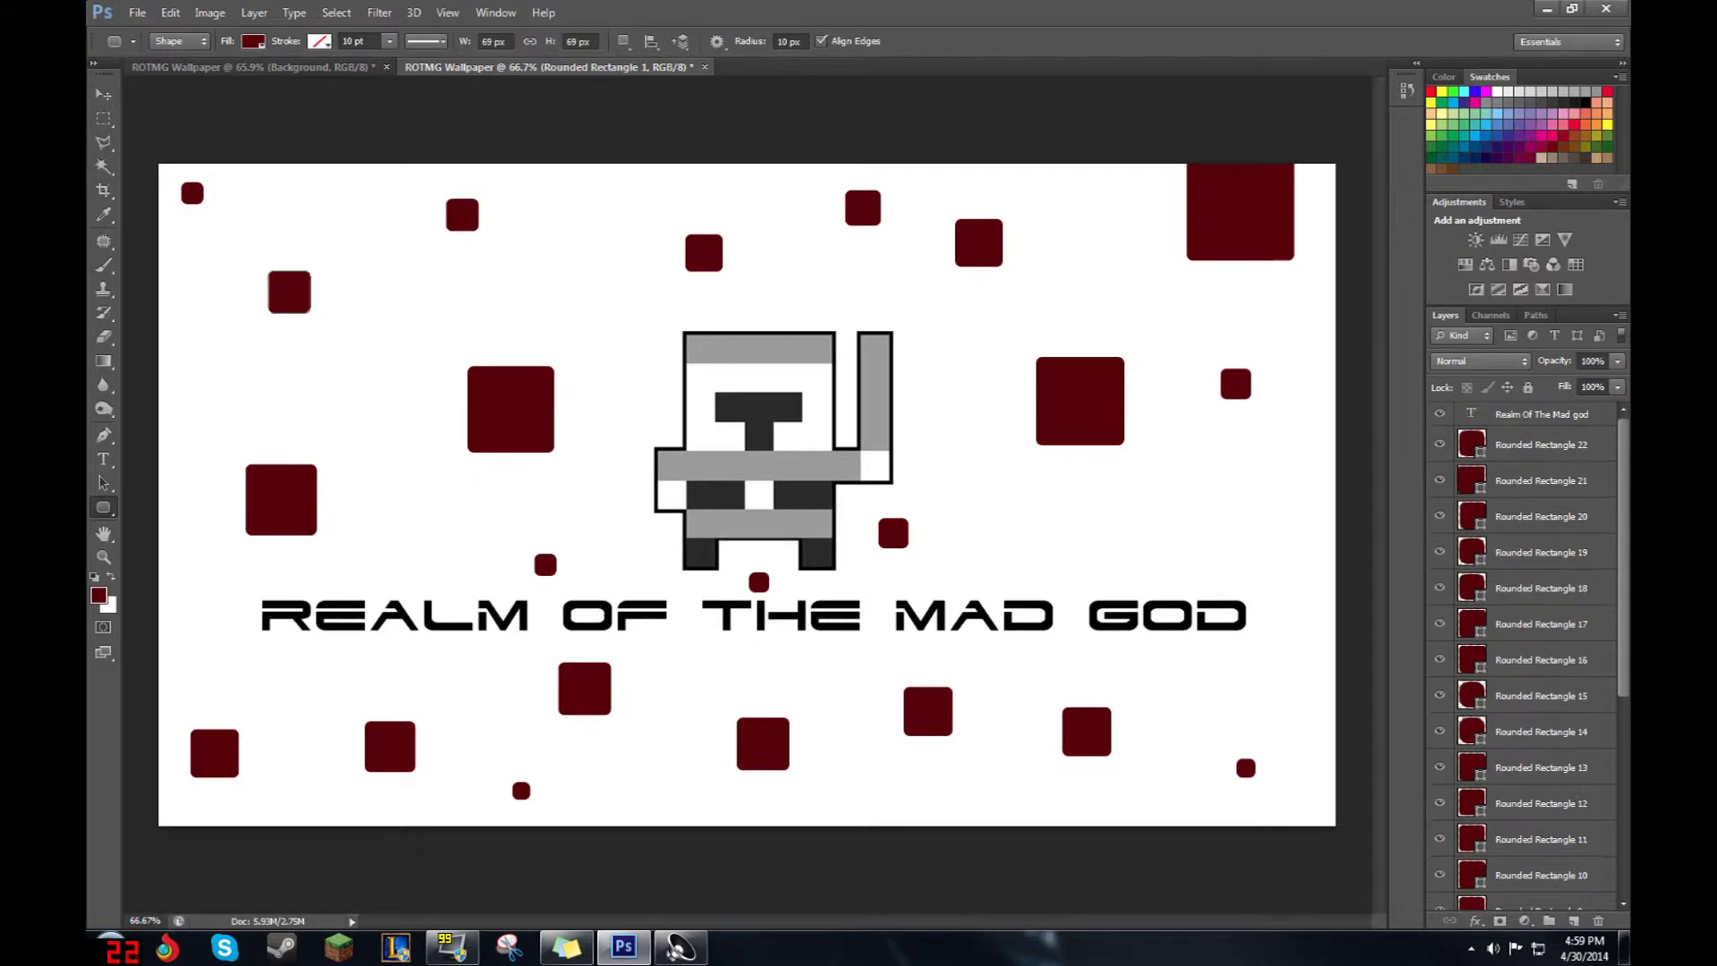
shift+click(1541, 445)
right_click(1541, 445)
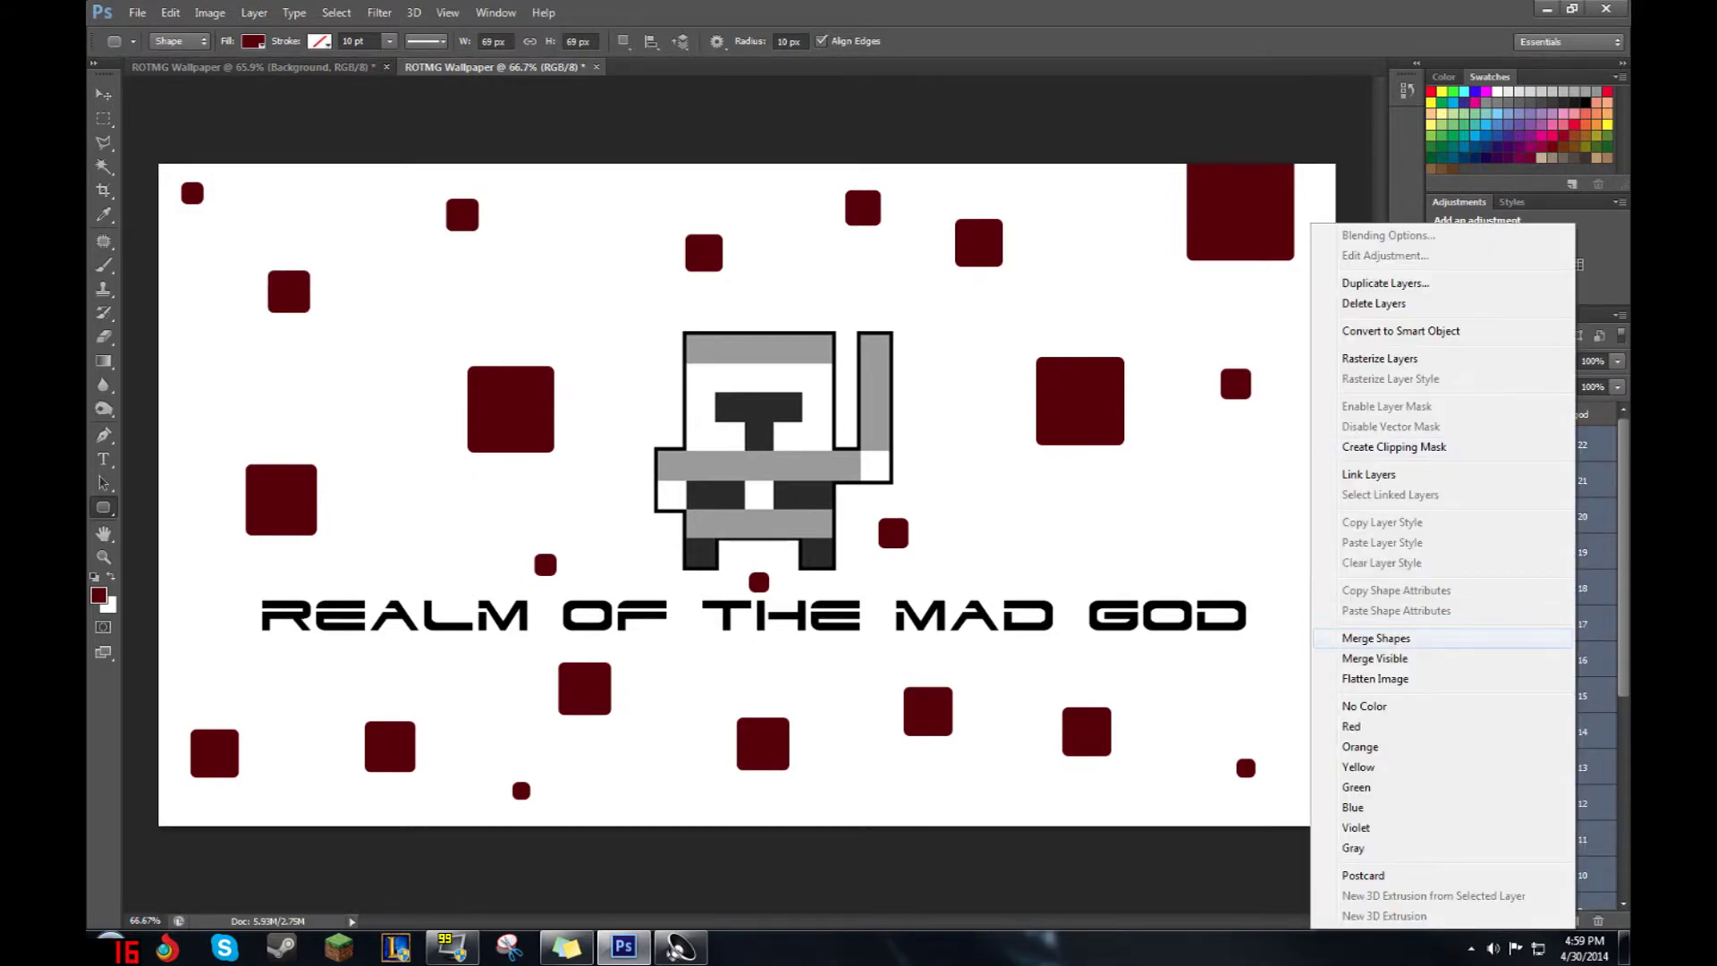
click(1377, 638)
- Rename the merged shape layer as "Rounded Shapes"
right_click(1543, 445)
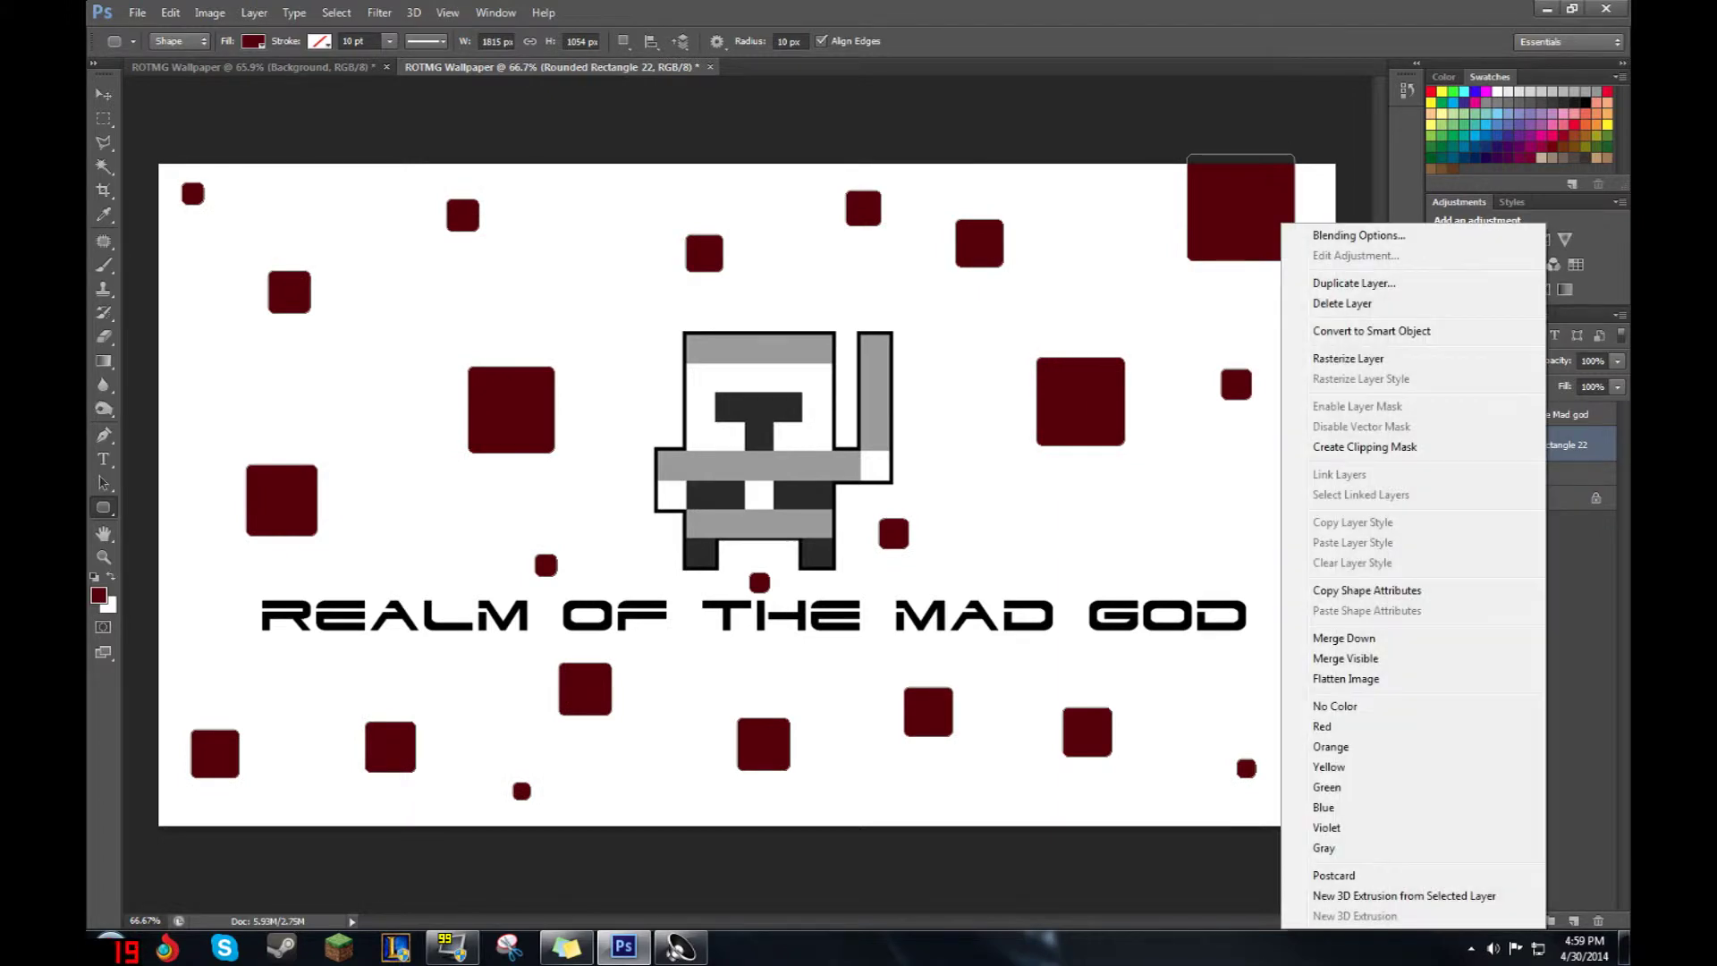
click(1578, 572)
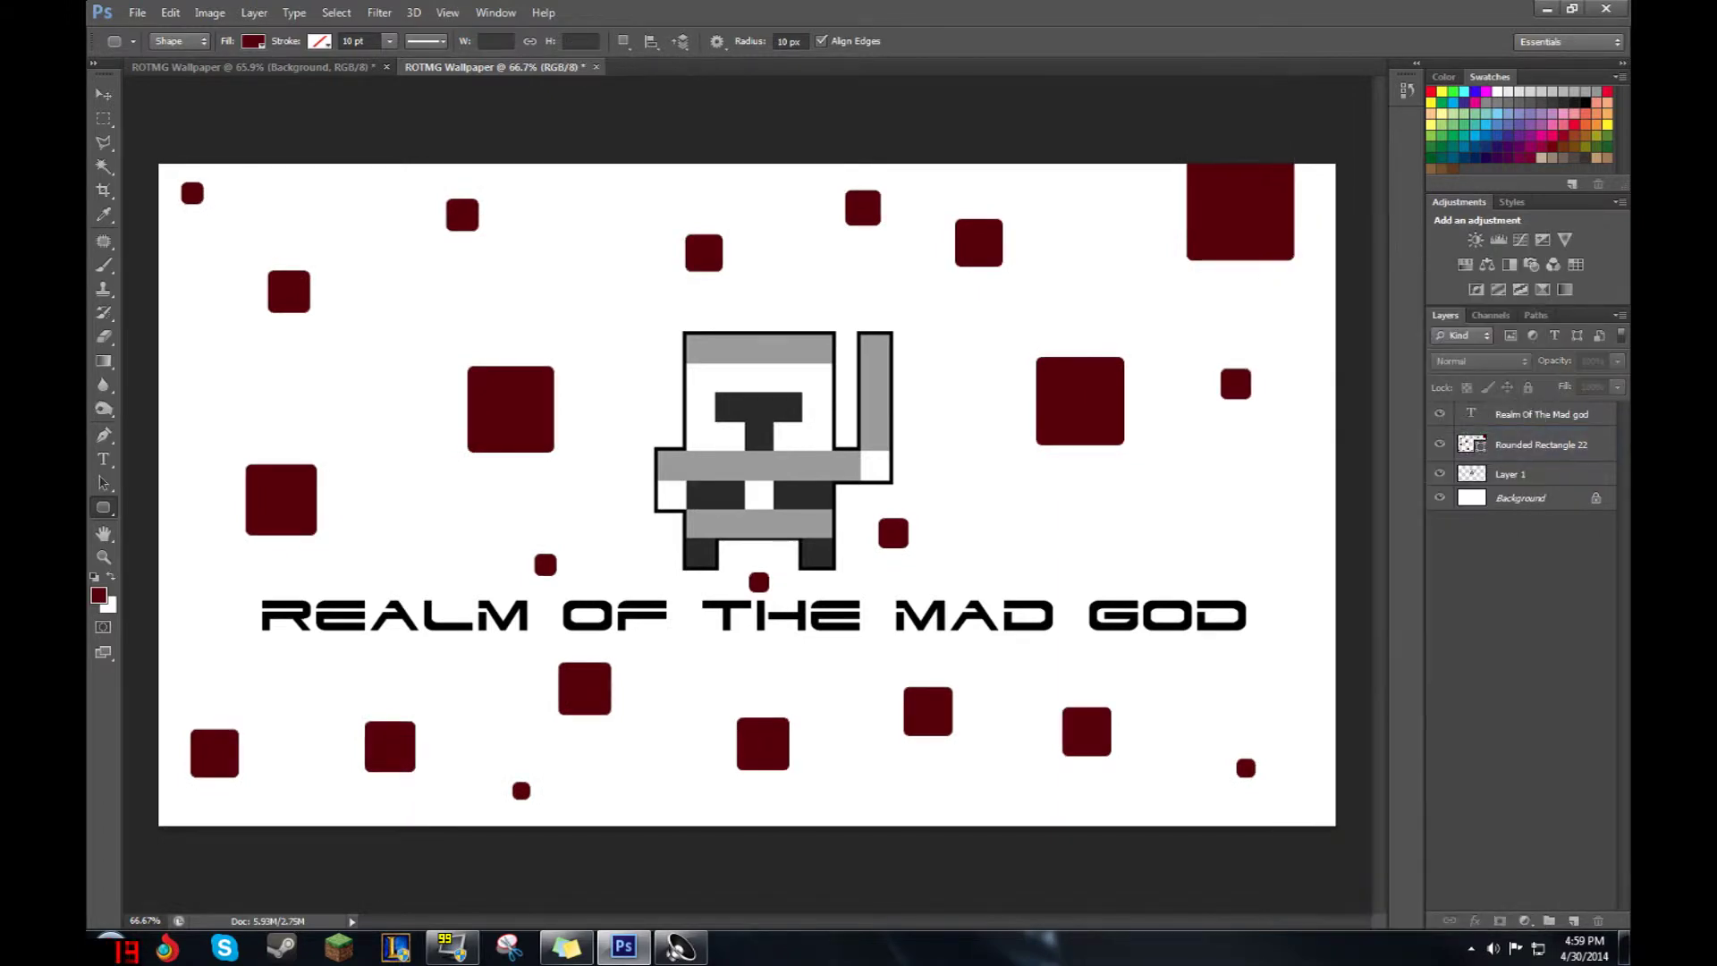
double_click(1545, 445)
text(R)
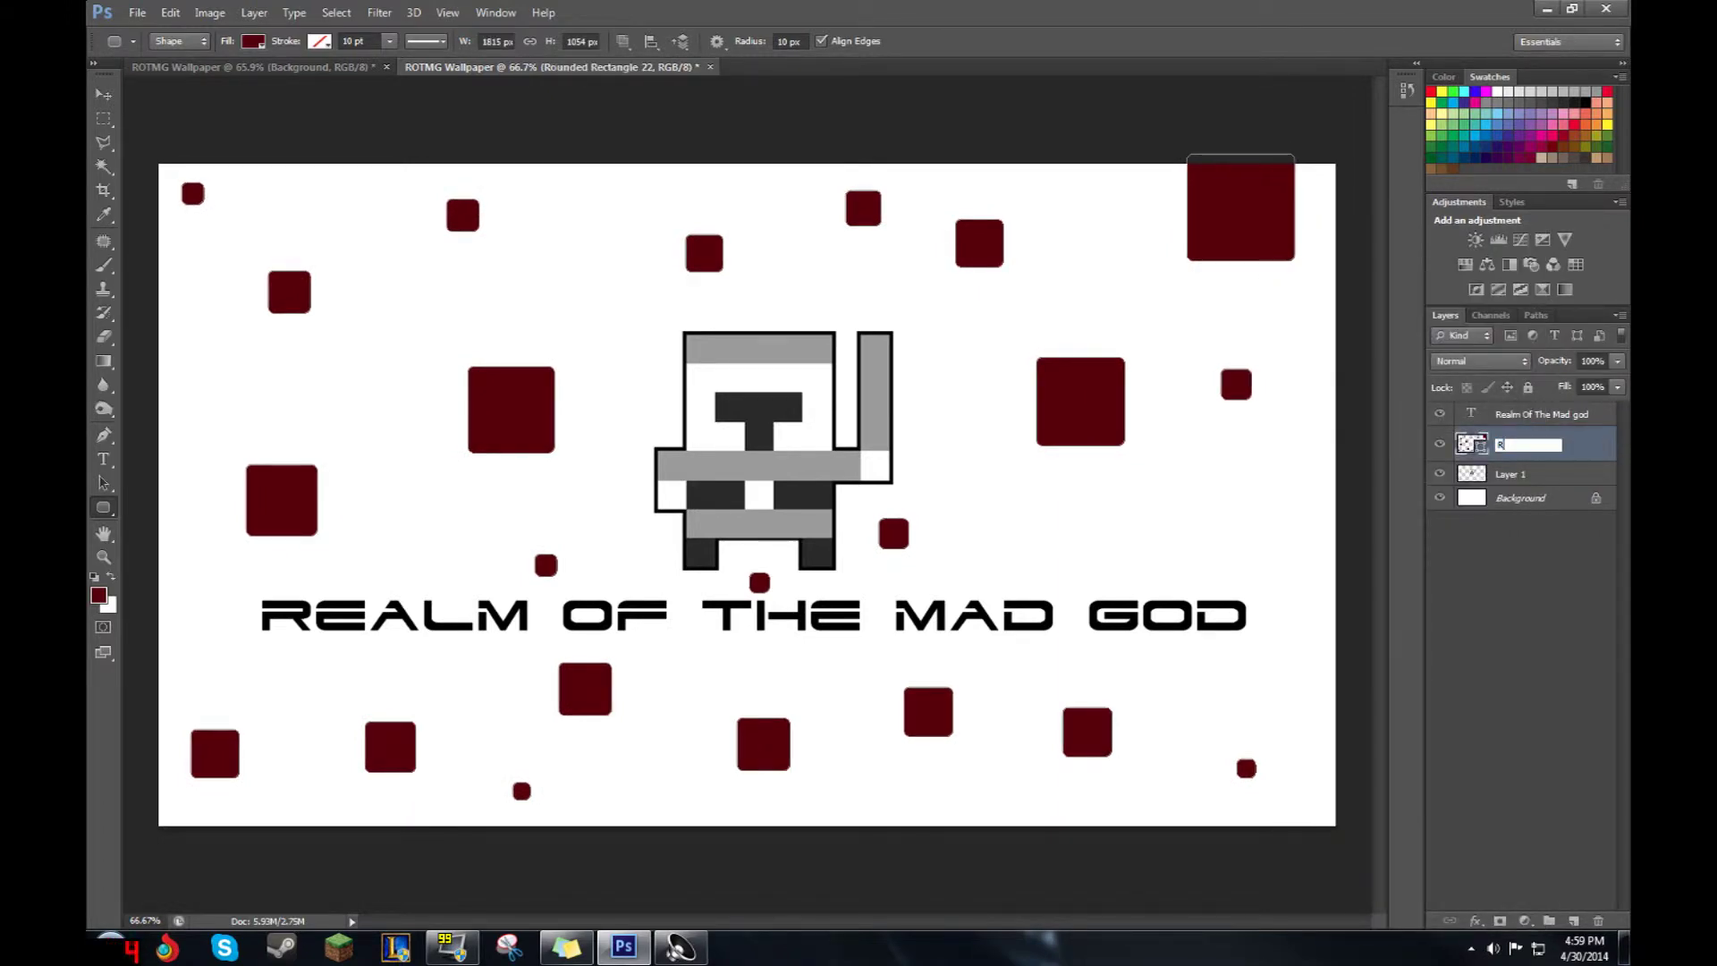
text(ounded Shapes)
key(Return)
- Rename the knight layer, Layer 1, as "ROTMG Knight"
double_click(1512, 475)
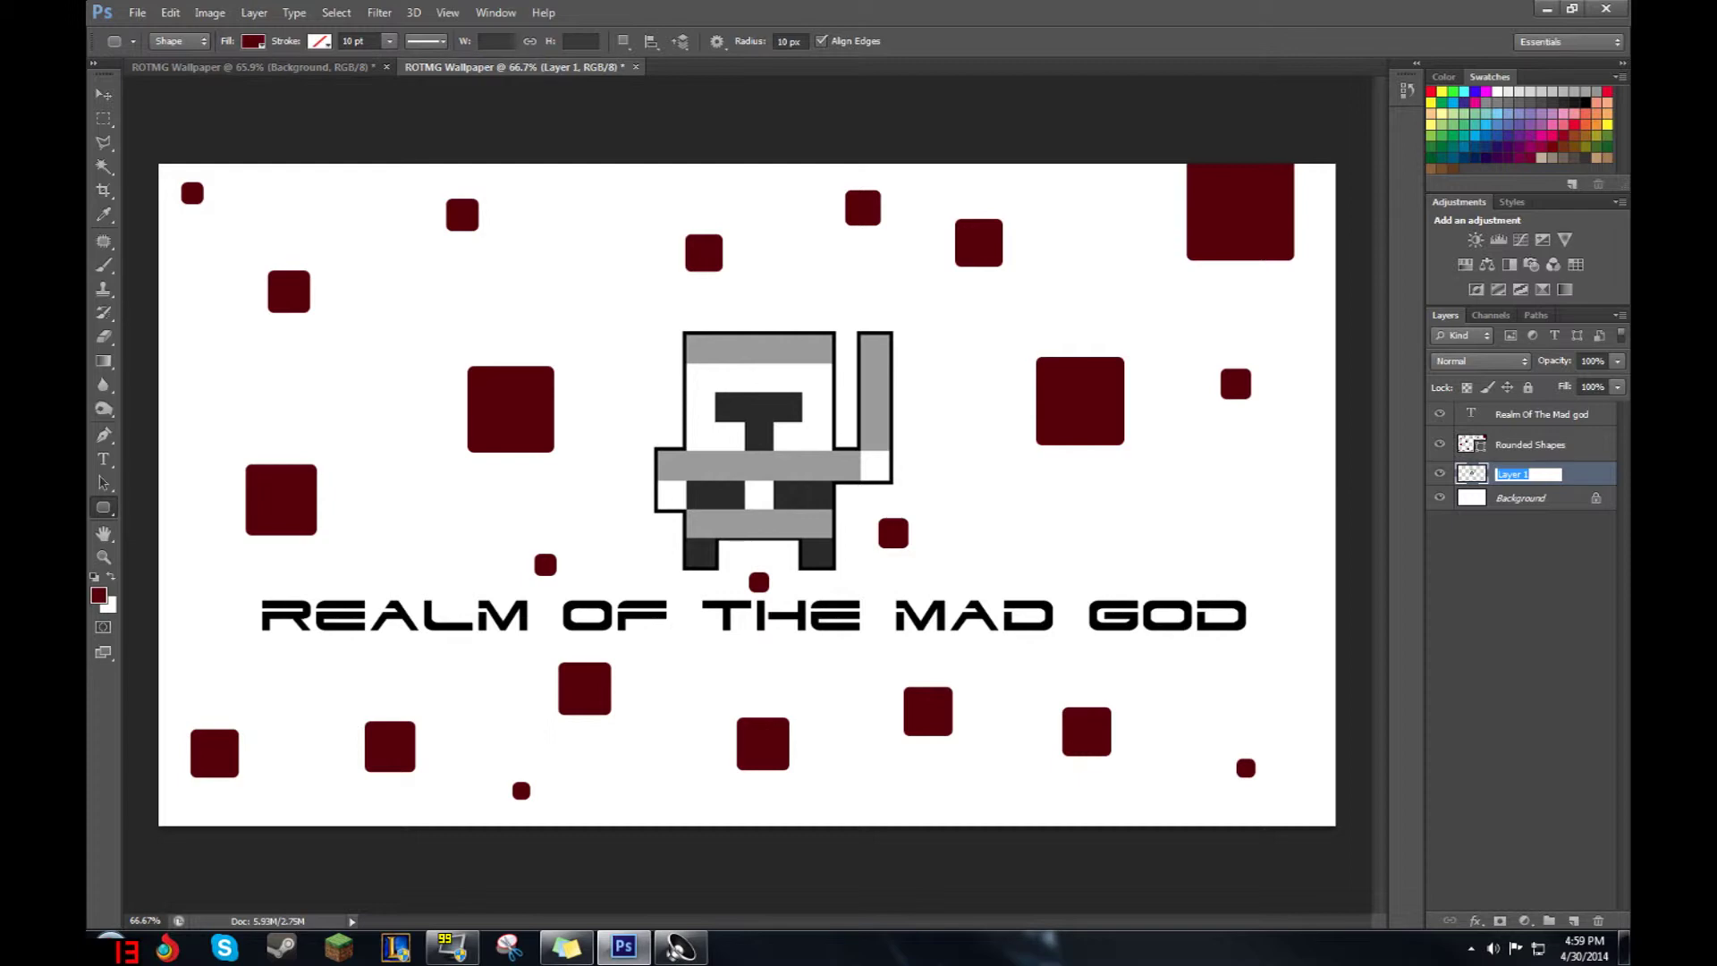
text(ROTM)
key(Return)
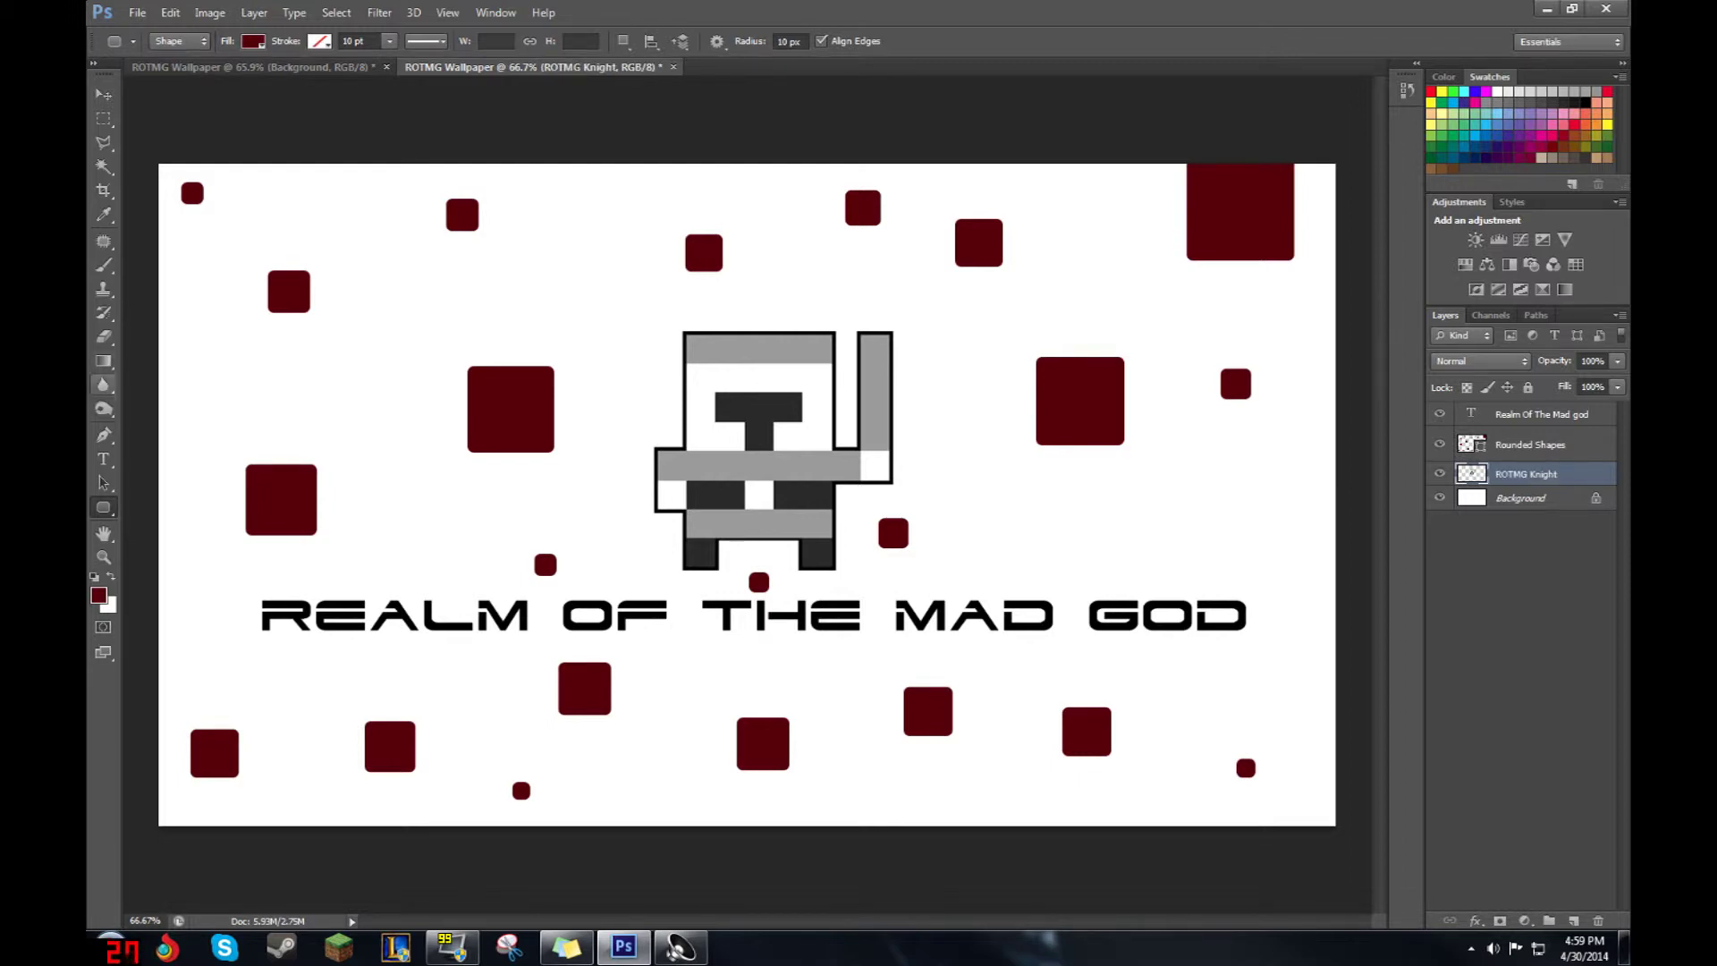
- Select the Background layer for a gradient and load the "Black, White" preset in the Gradient Editor
click(104, 361)
click(1521, 498)
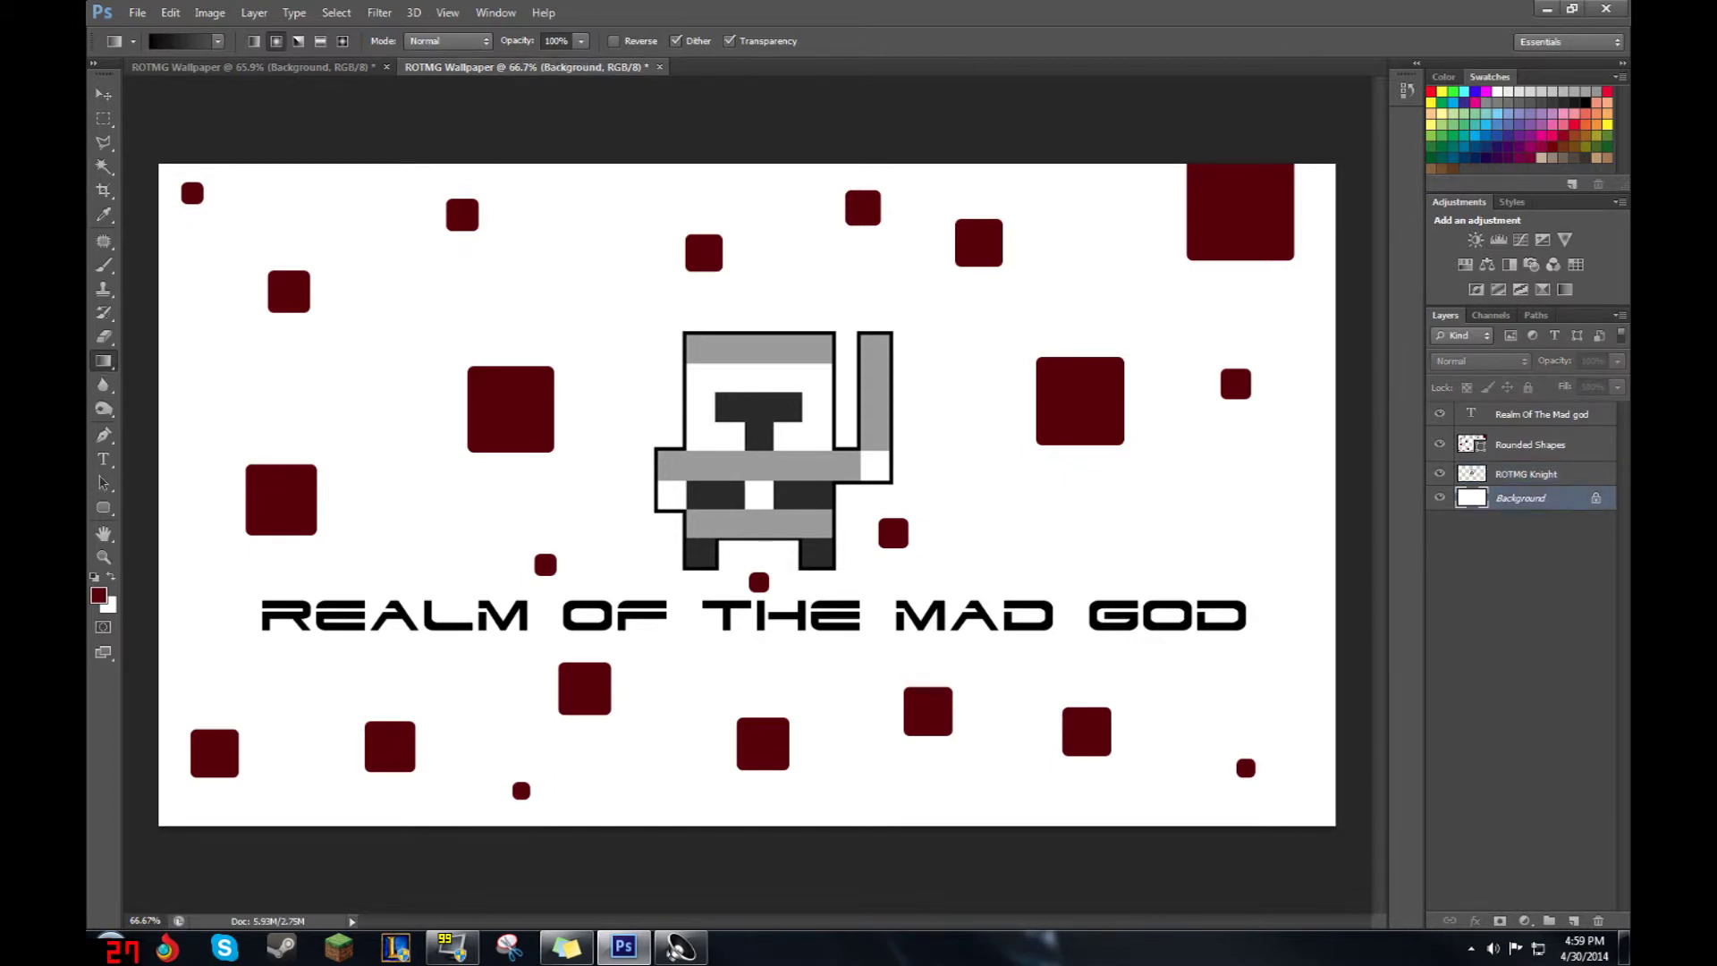
click(217, 41)
click(218, 41)
click(179, 41)
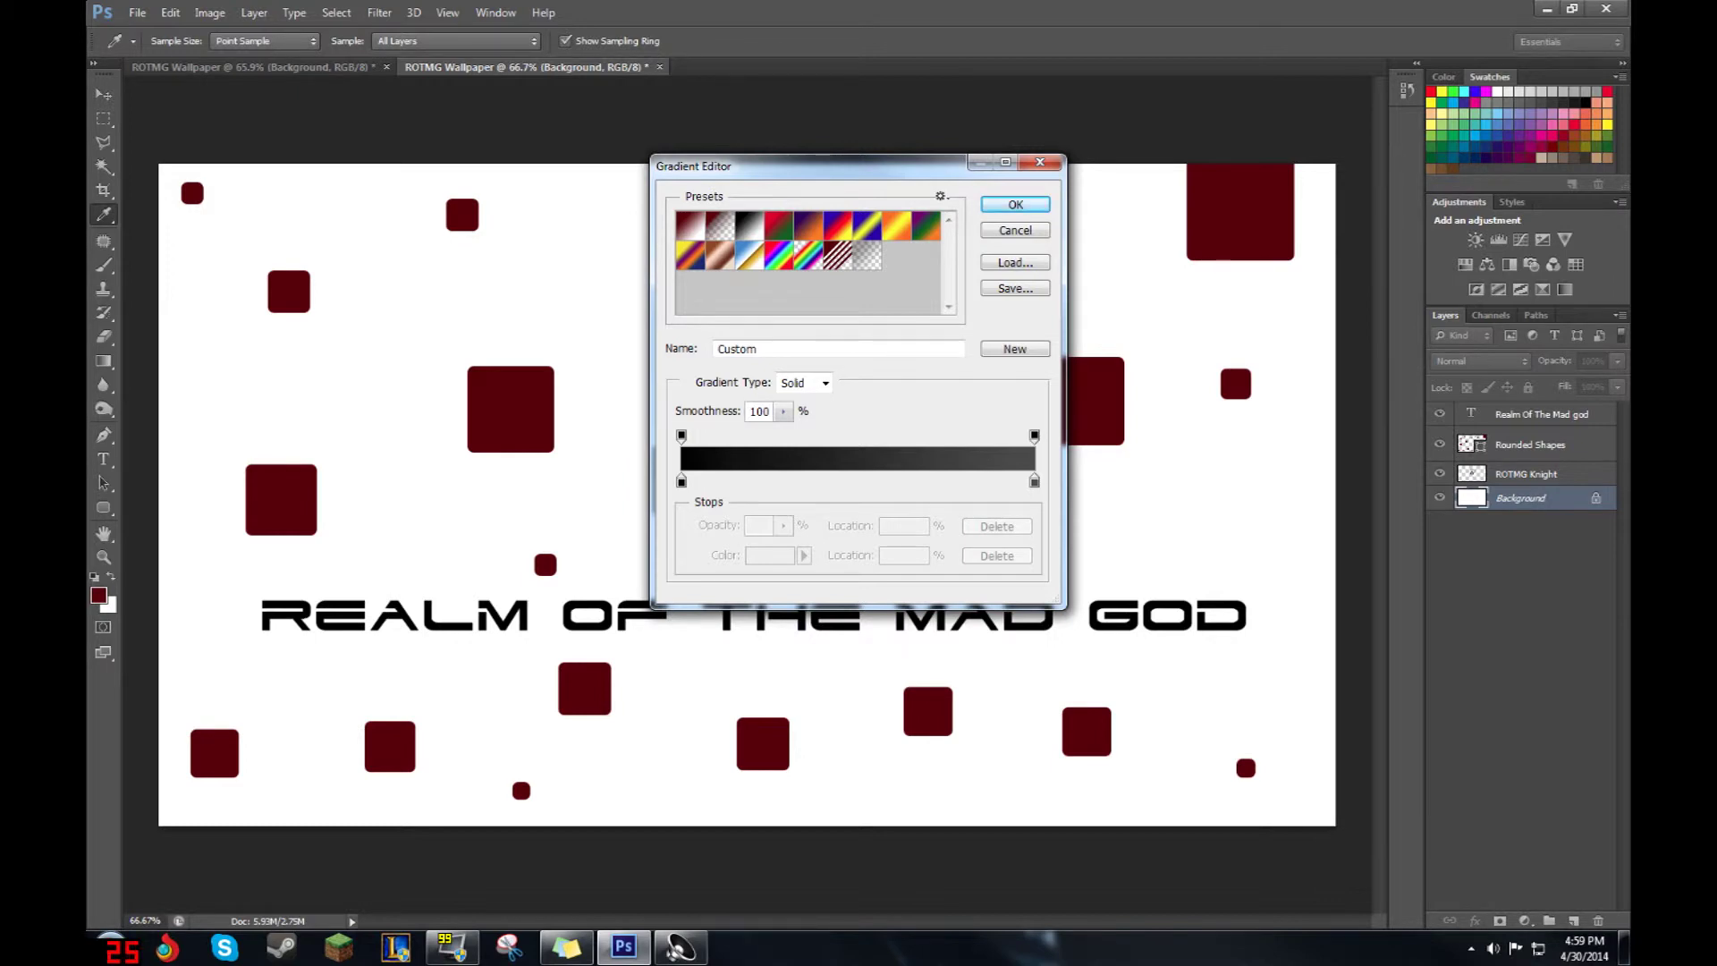
click(749, 227)
double_click(749, 227)
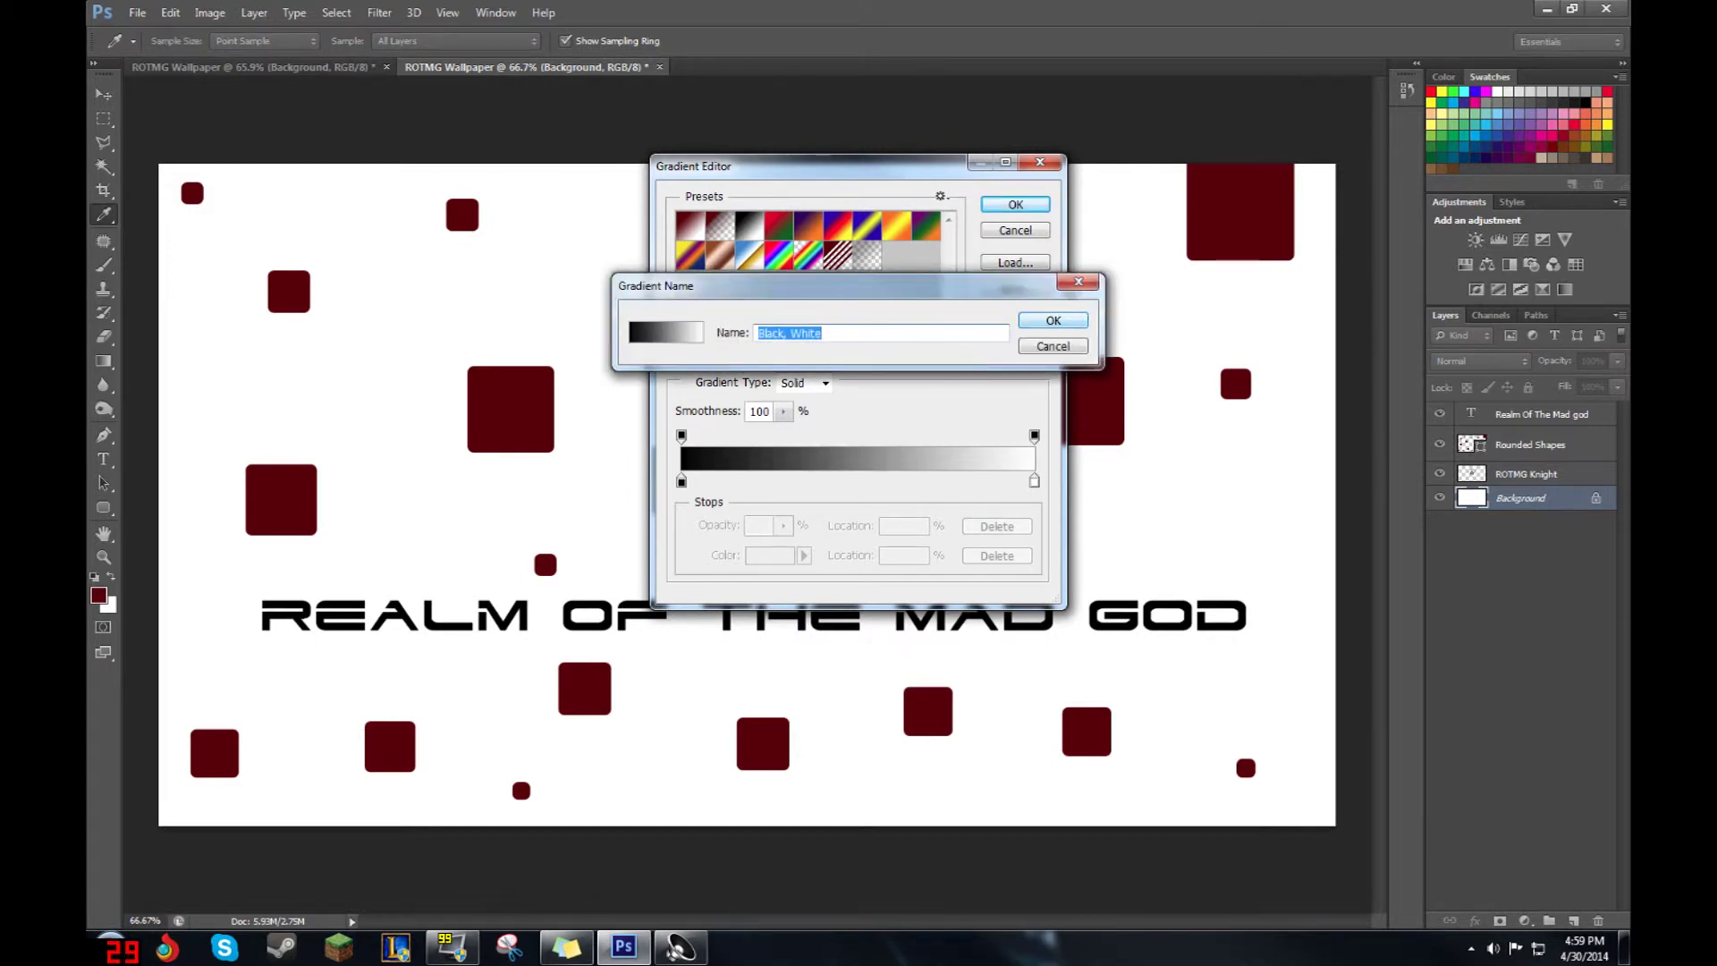
key(Escape)
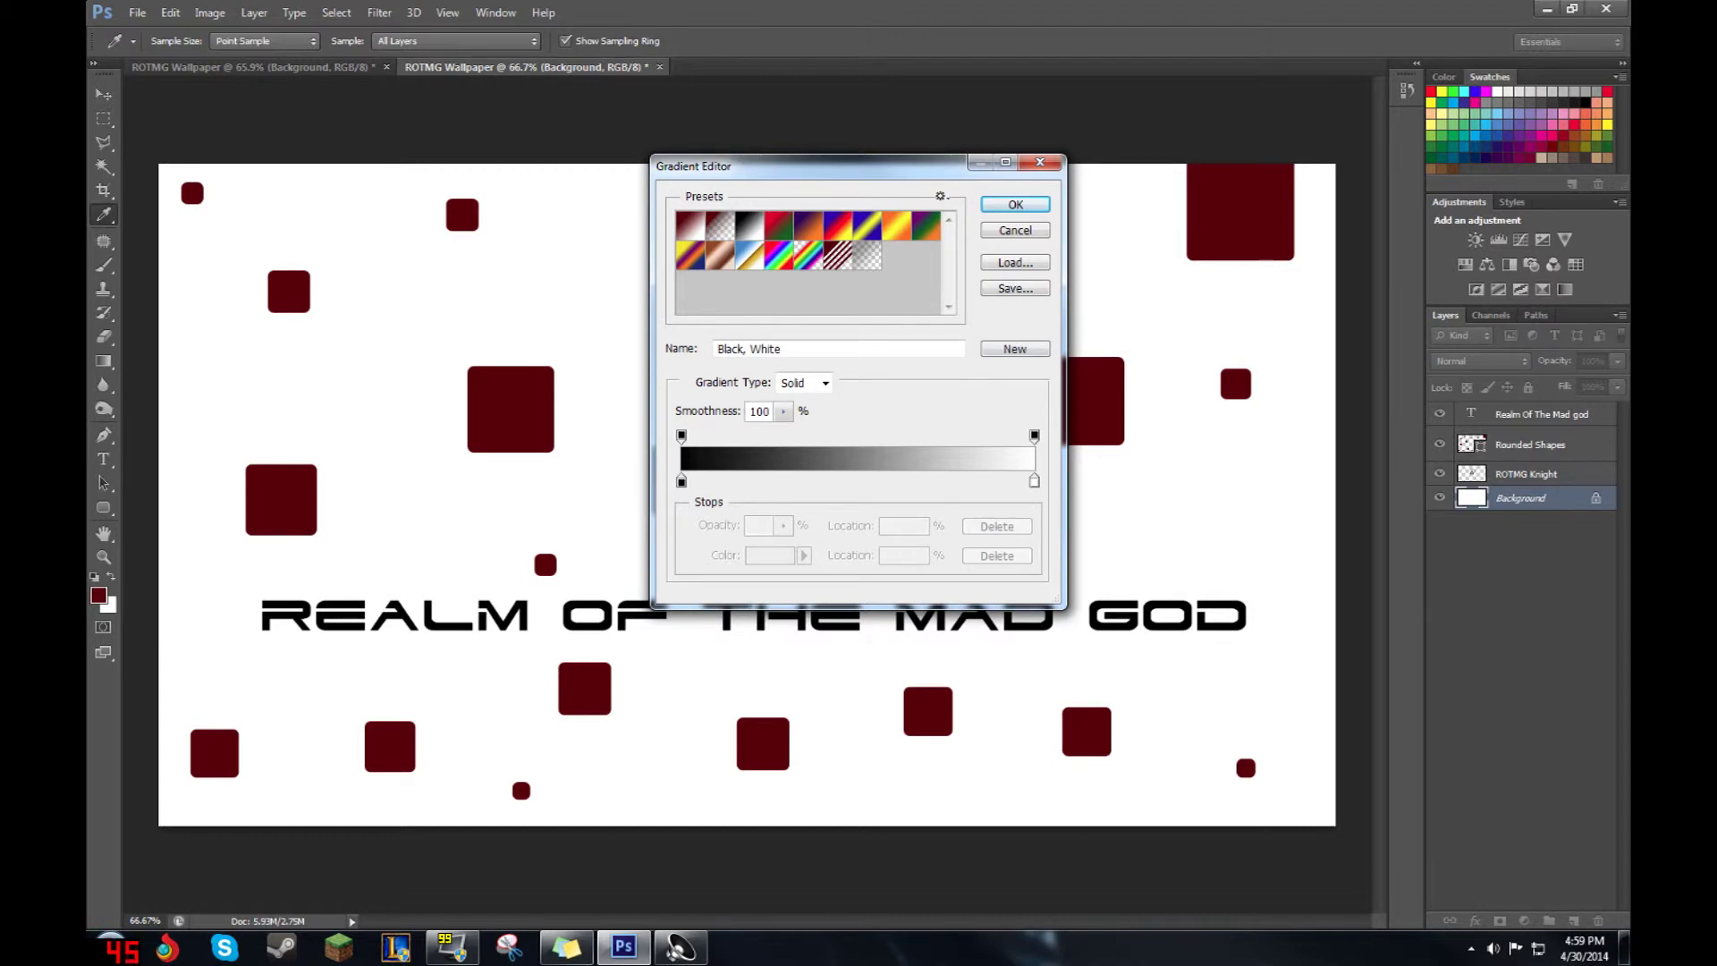
- Change the gradient's white end stop to dark grey 464646 and accept the edited gradient
click(1034, 480)
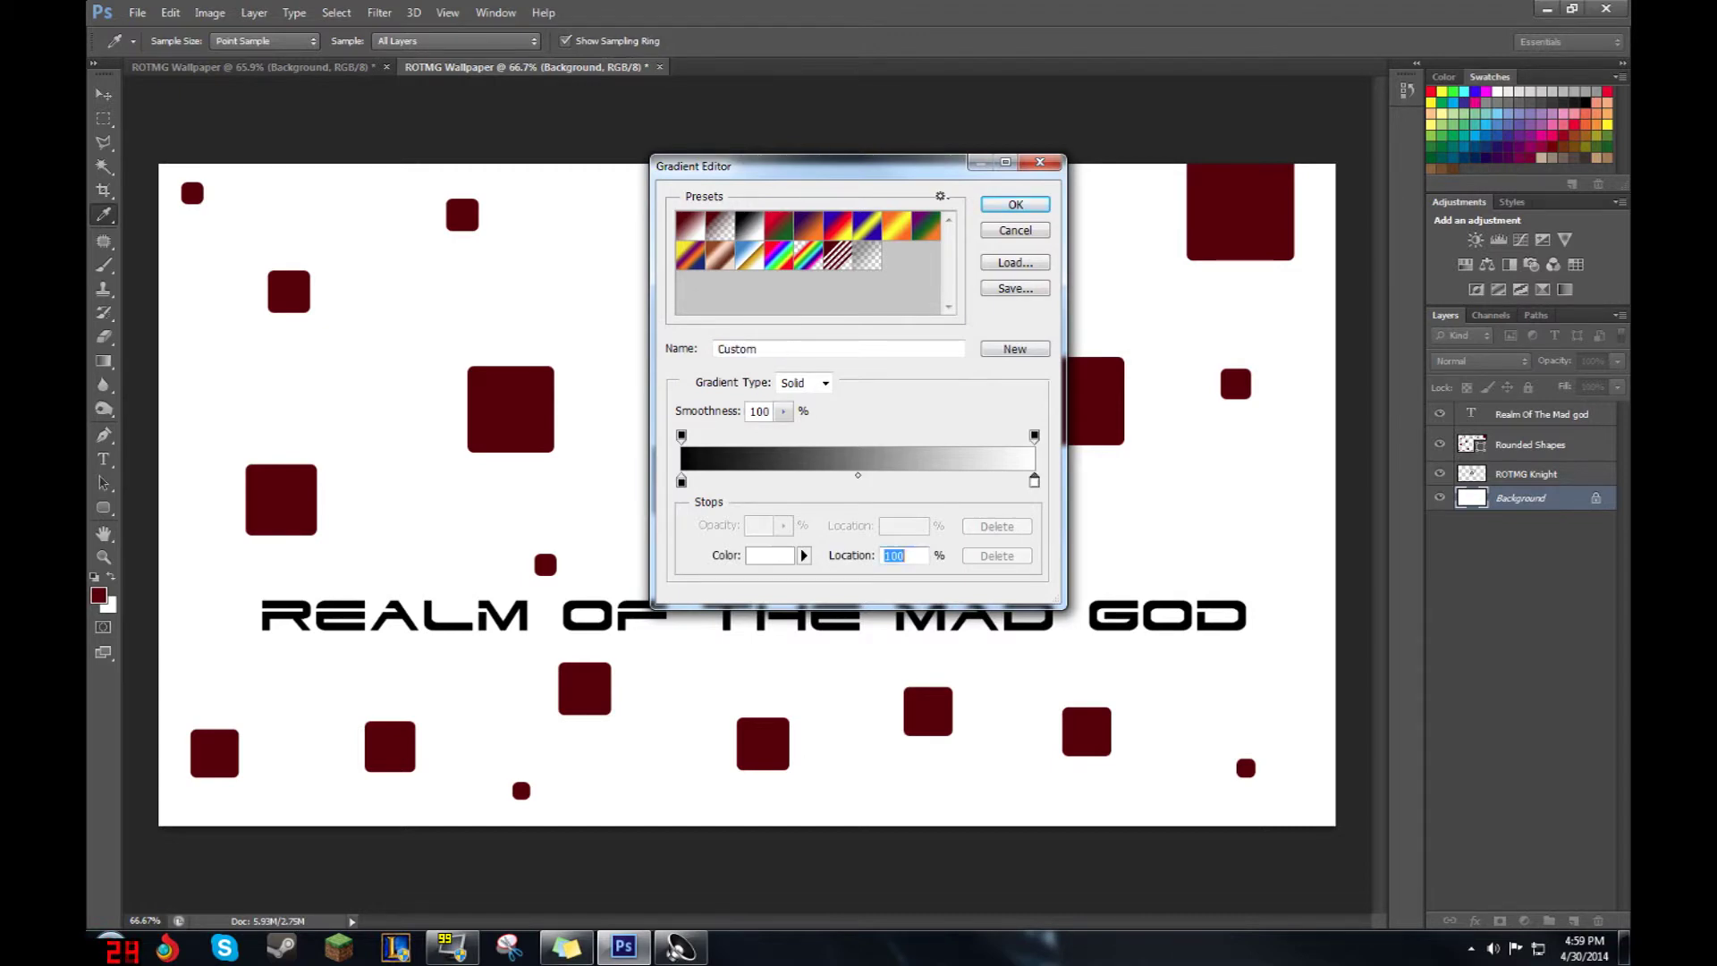
double_click(1034, 480)
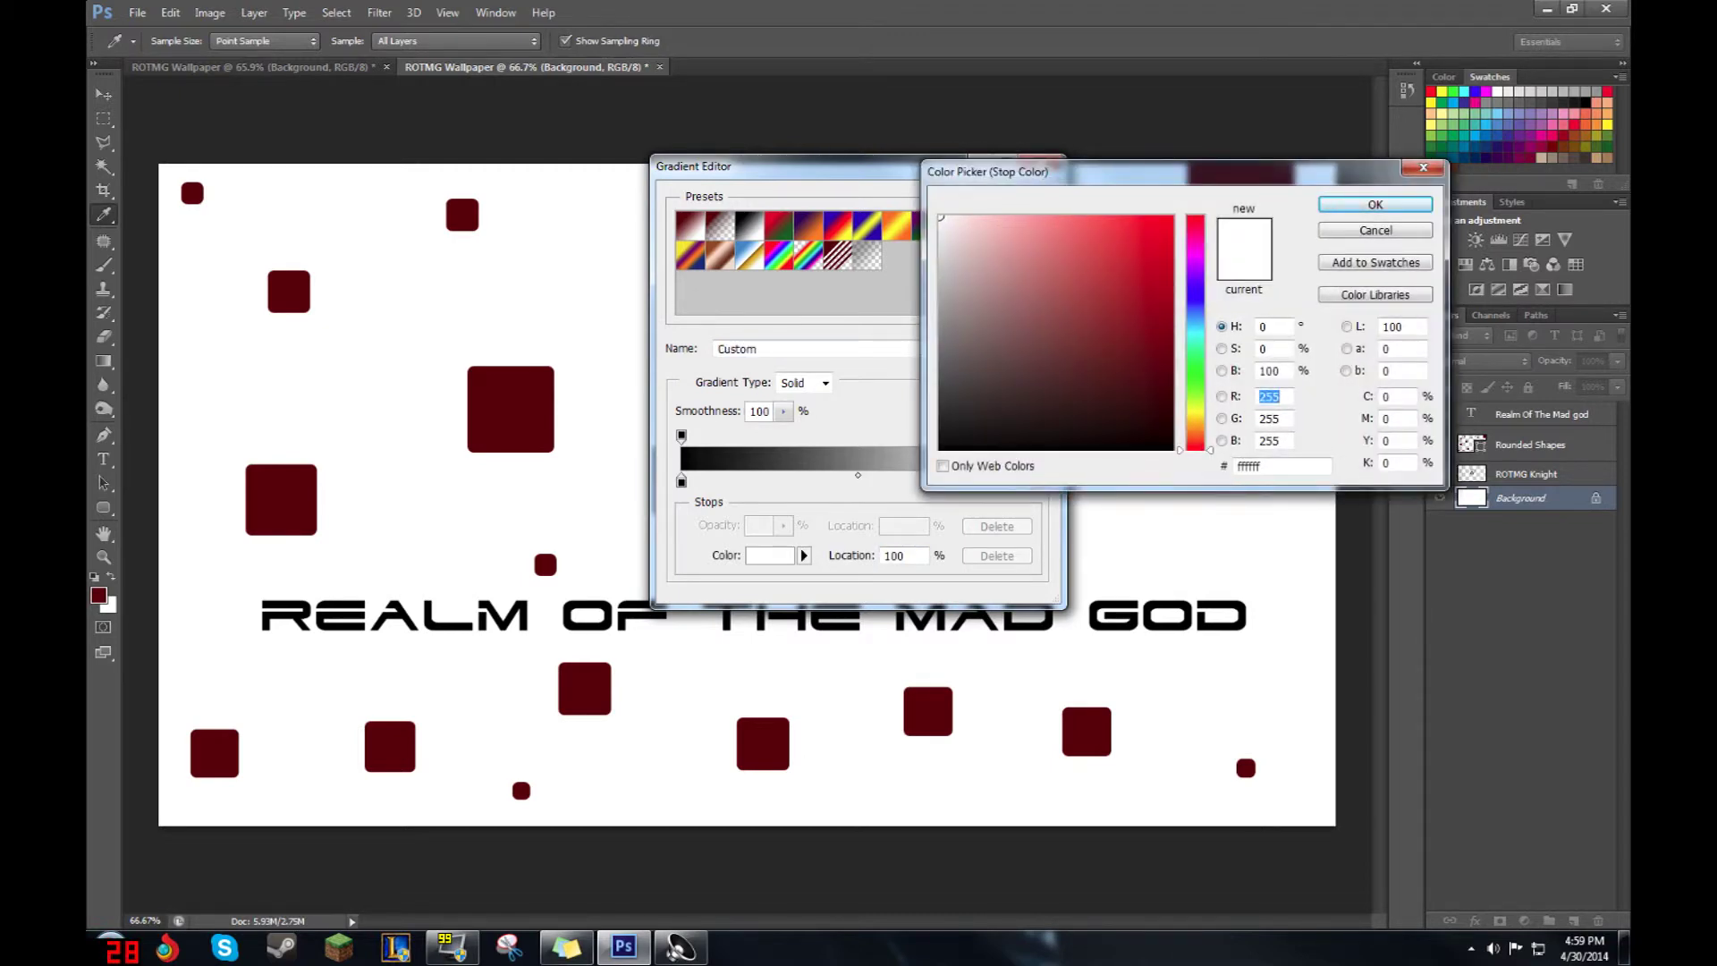
mouse_move(1207, 172)
mouse_down()
mouse_move(806, 164)
mouse_move(747, 199)
mouse_move(762, 206)
mouse_up()
mouse_move(497, 345)
mouse_down()
mouse_move(496, 442)
mouse_move(496, 419)
mouse_up()
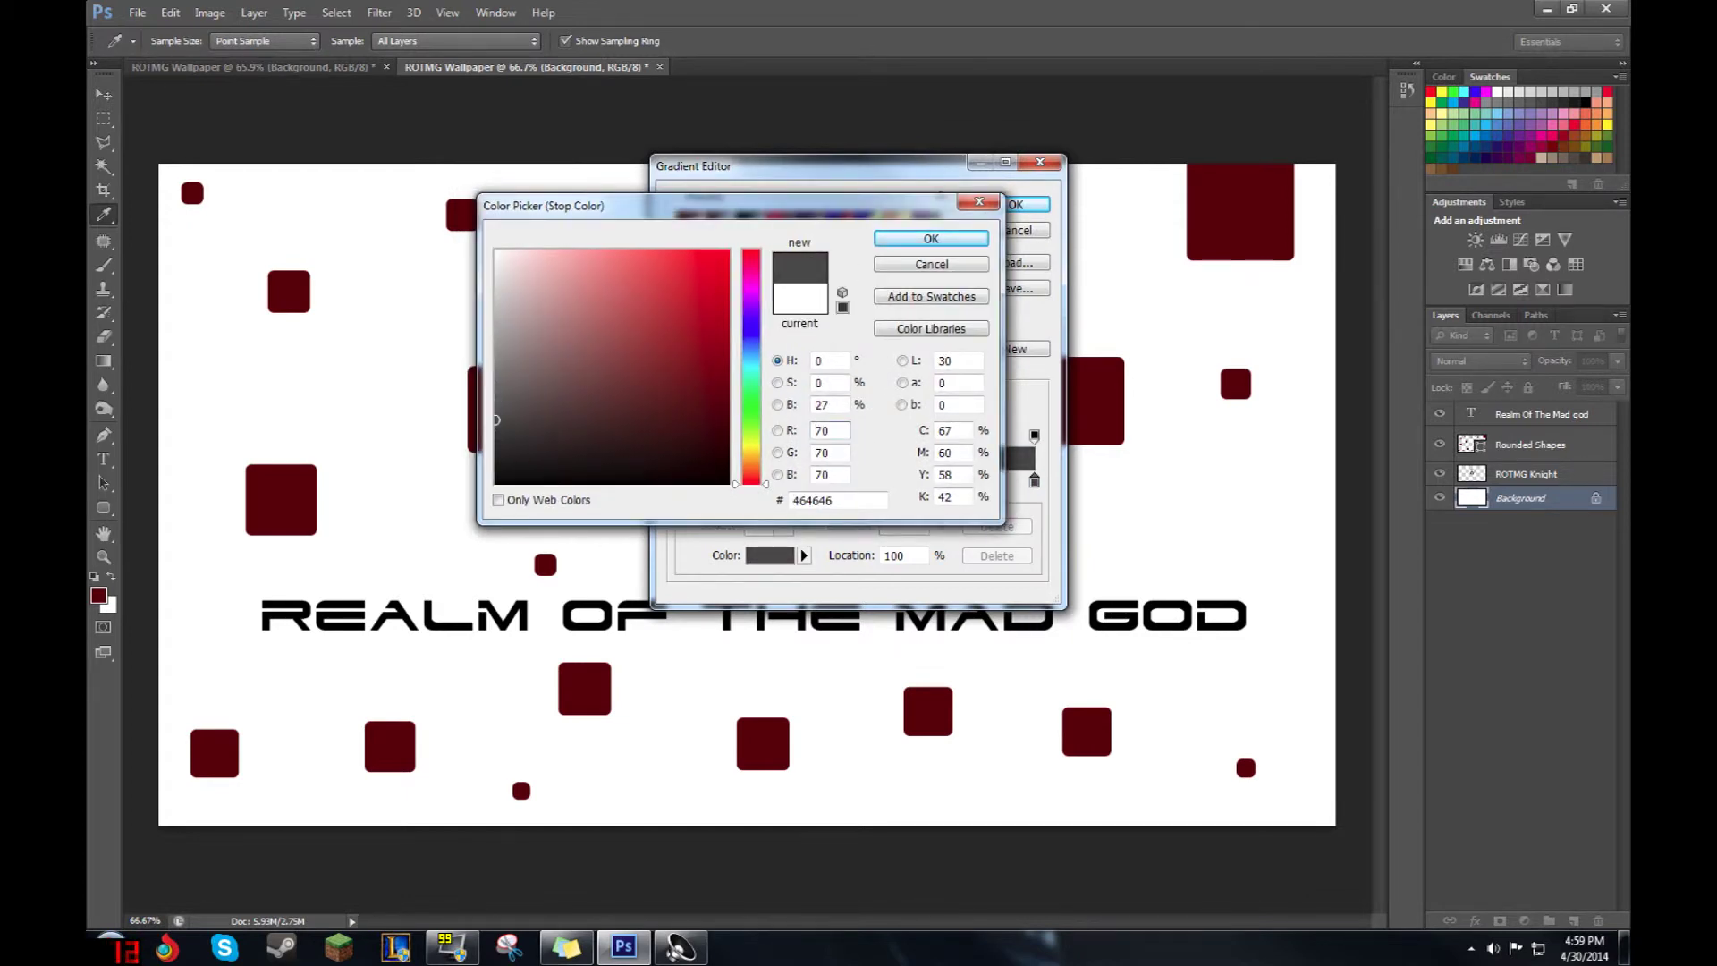
click(931, 238)
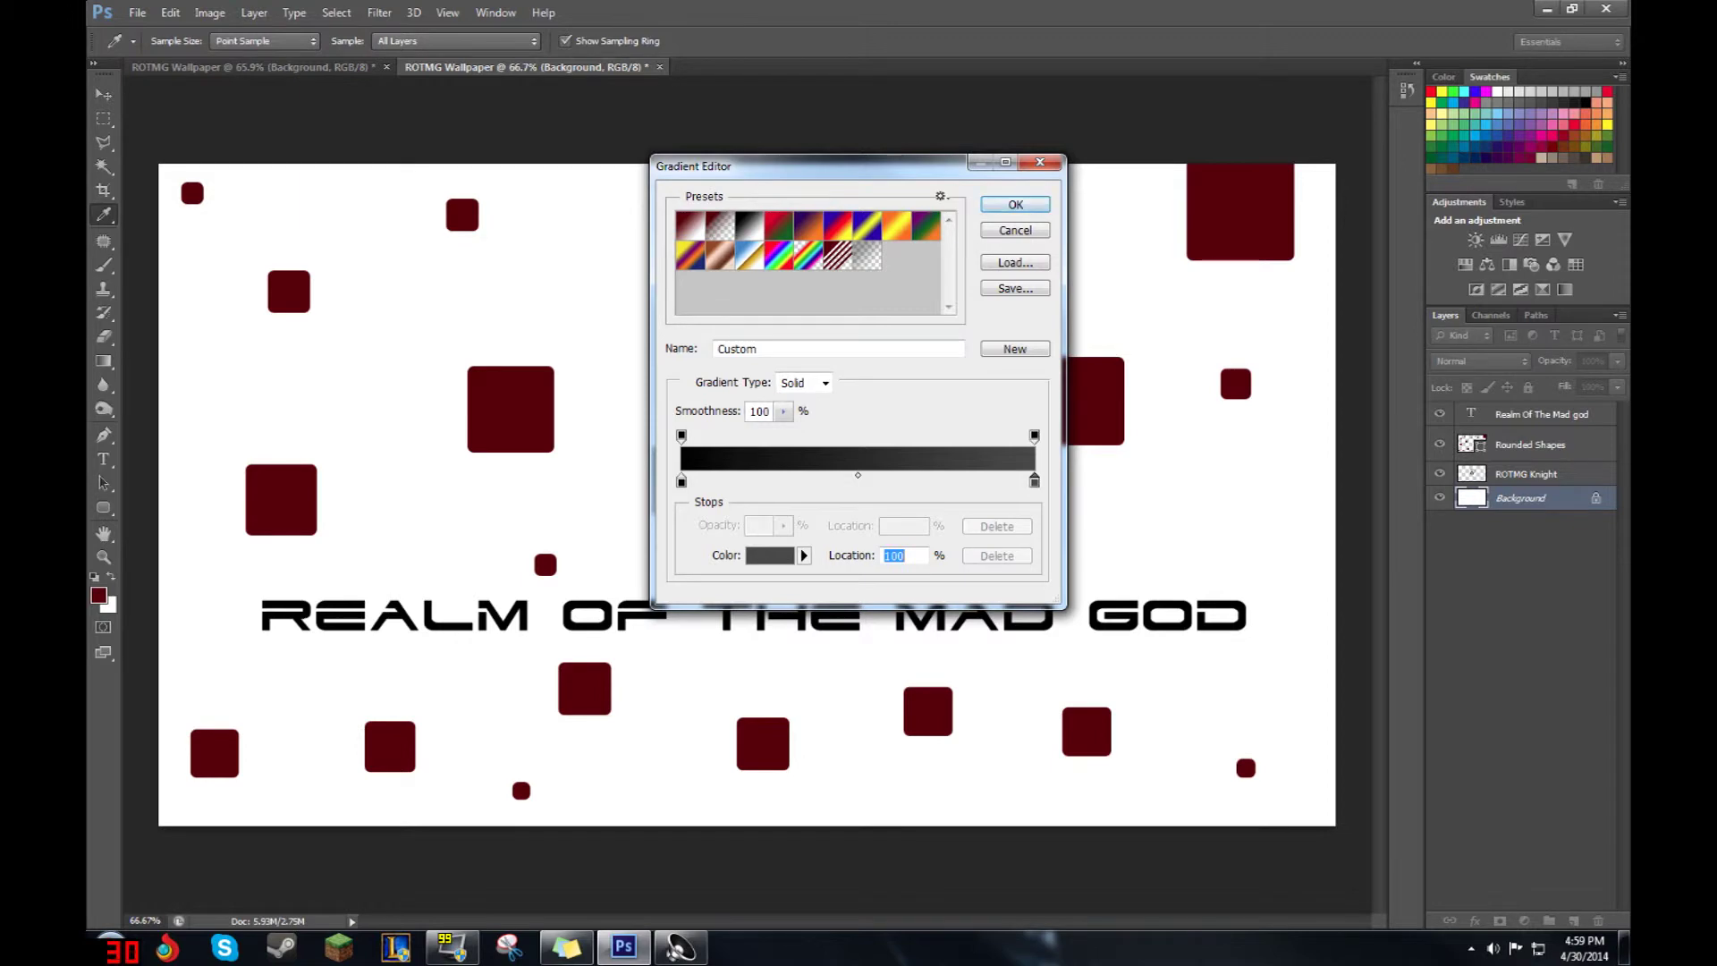
key(Return)
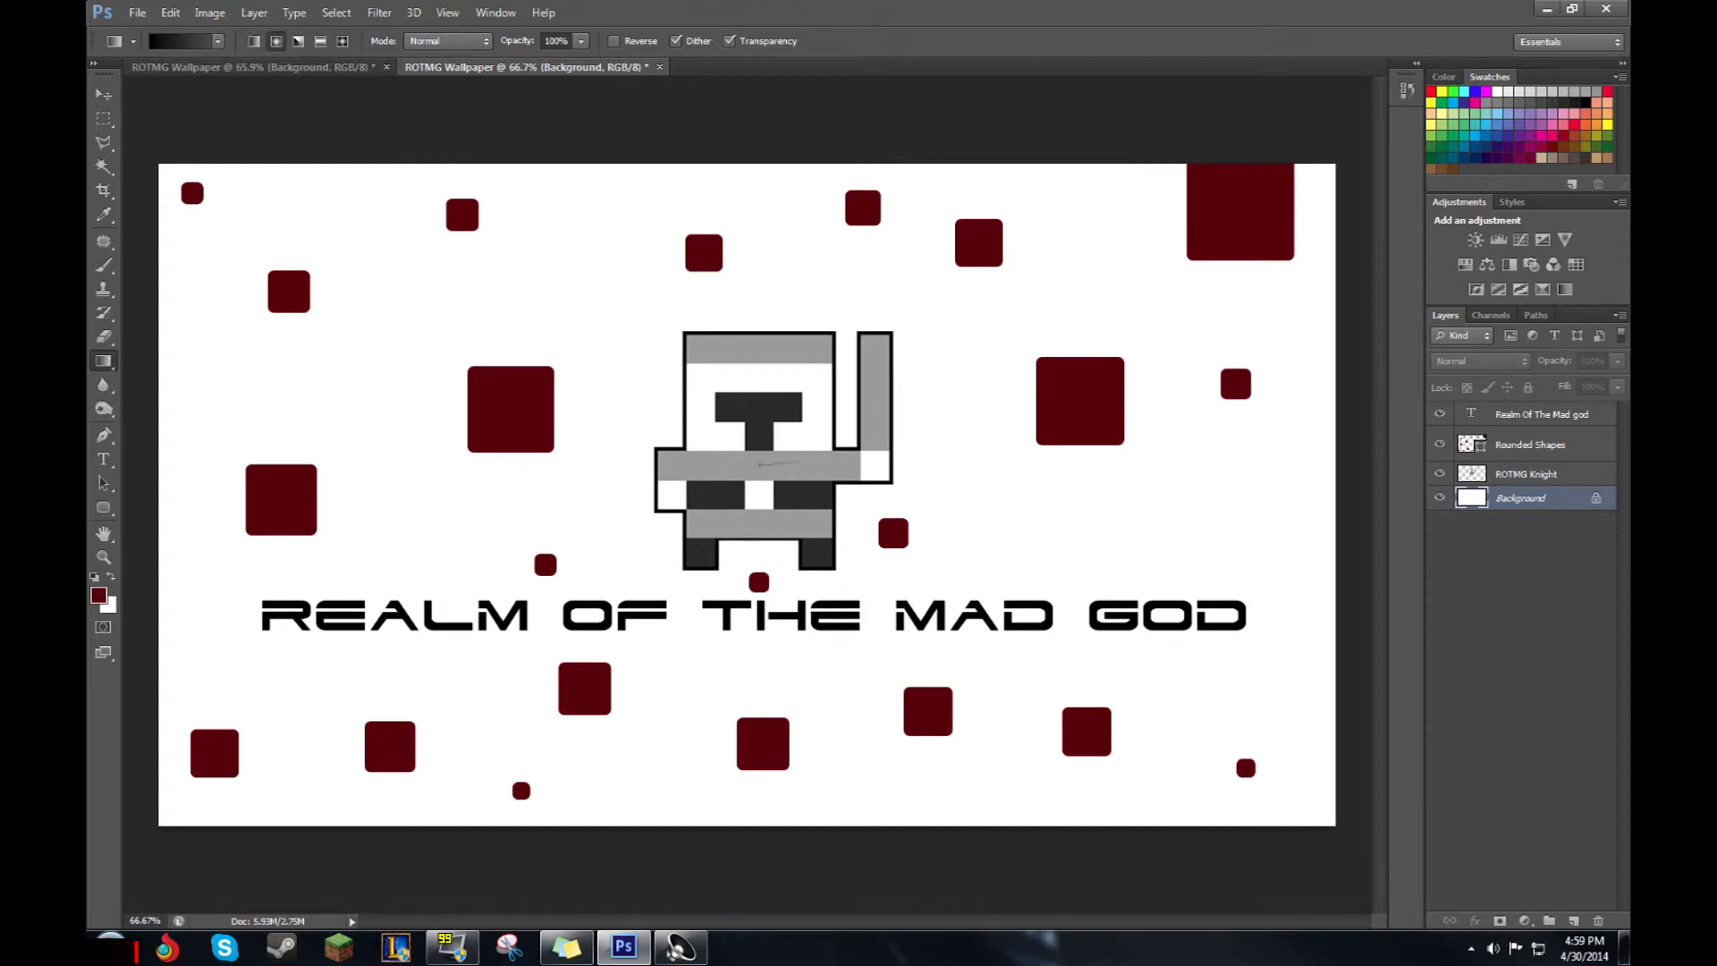
- Try a short radial gradient outward from the knight, compare it with the other wallpaper document, and undo the gradient
drag(799, 463, 1118, 465)
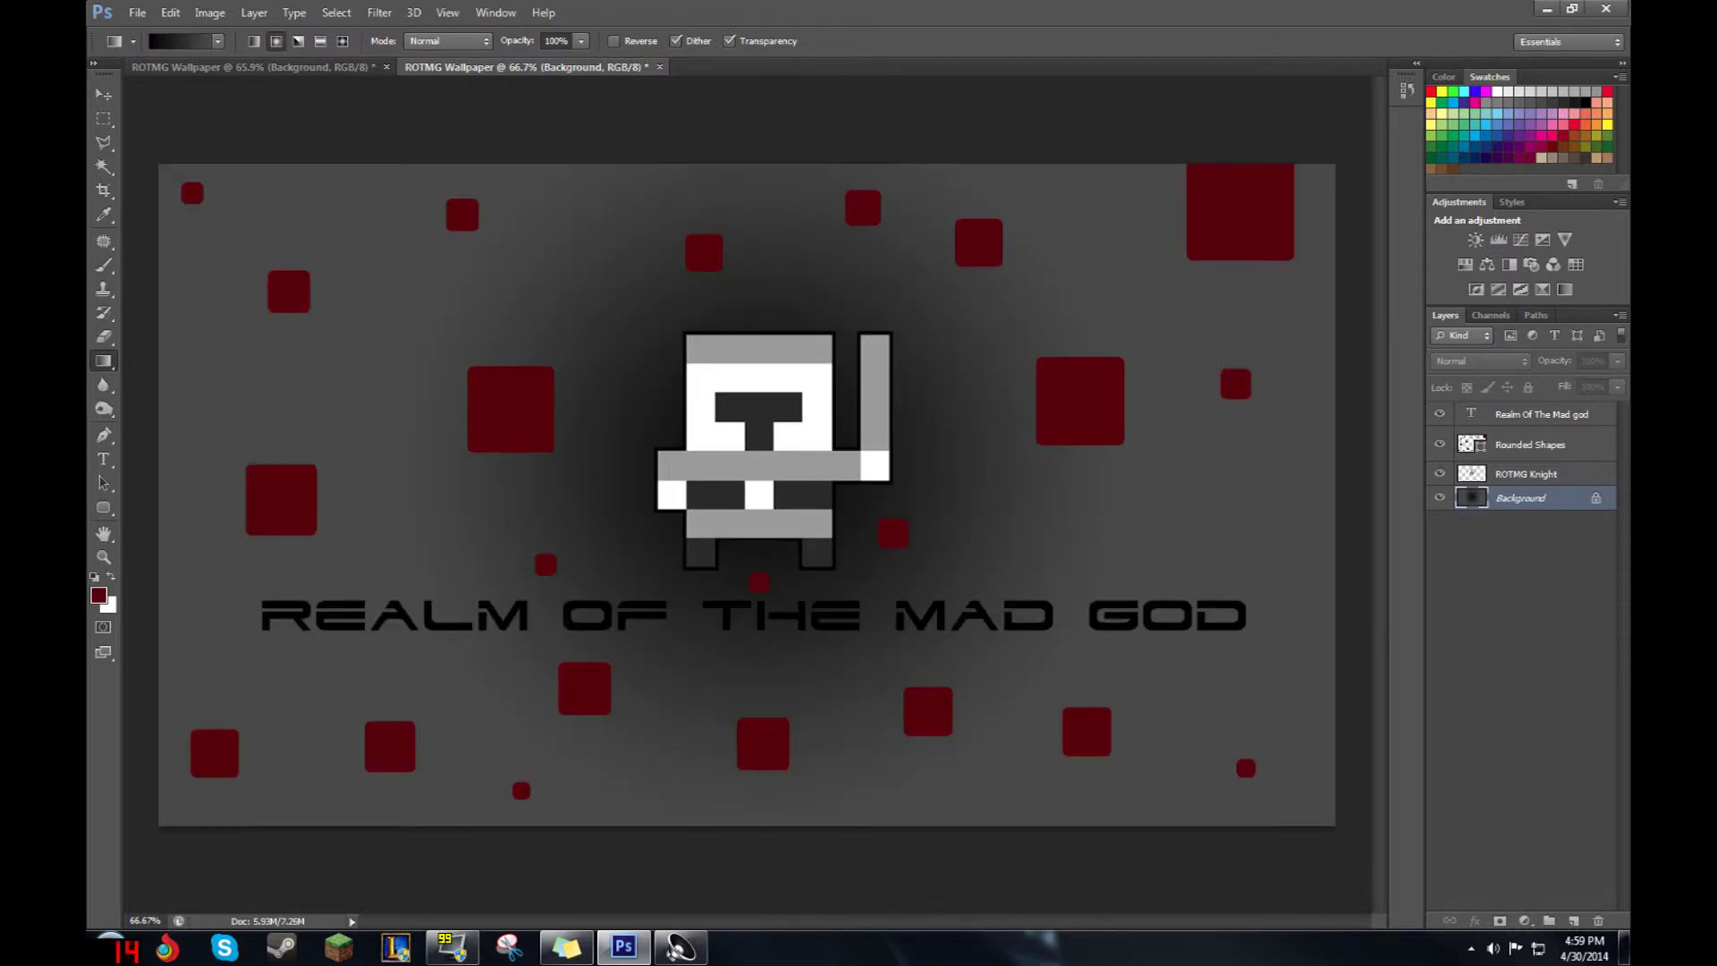
click(295, 67)
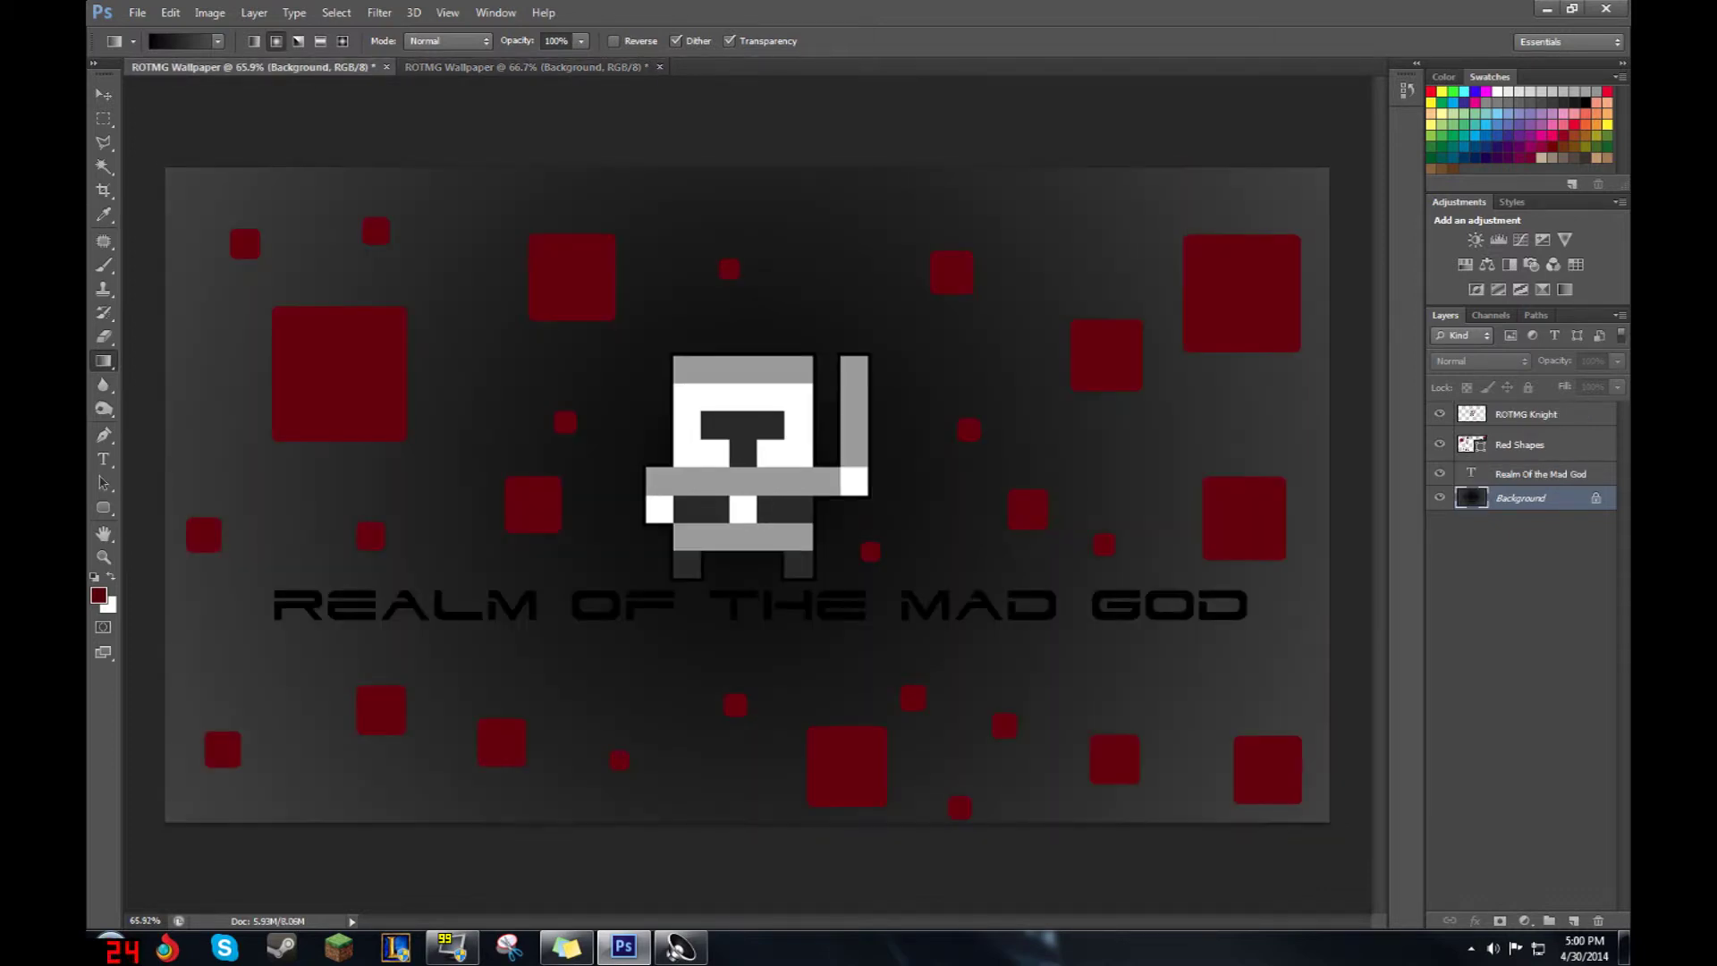
key(ctrl+Tab)
key(ctrl+z)
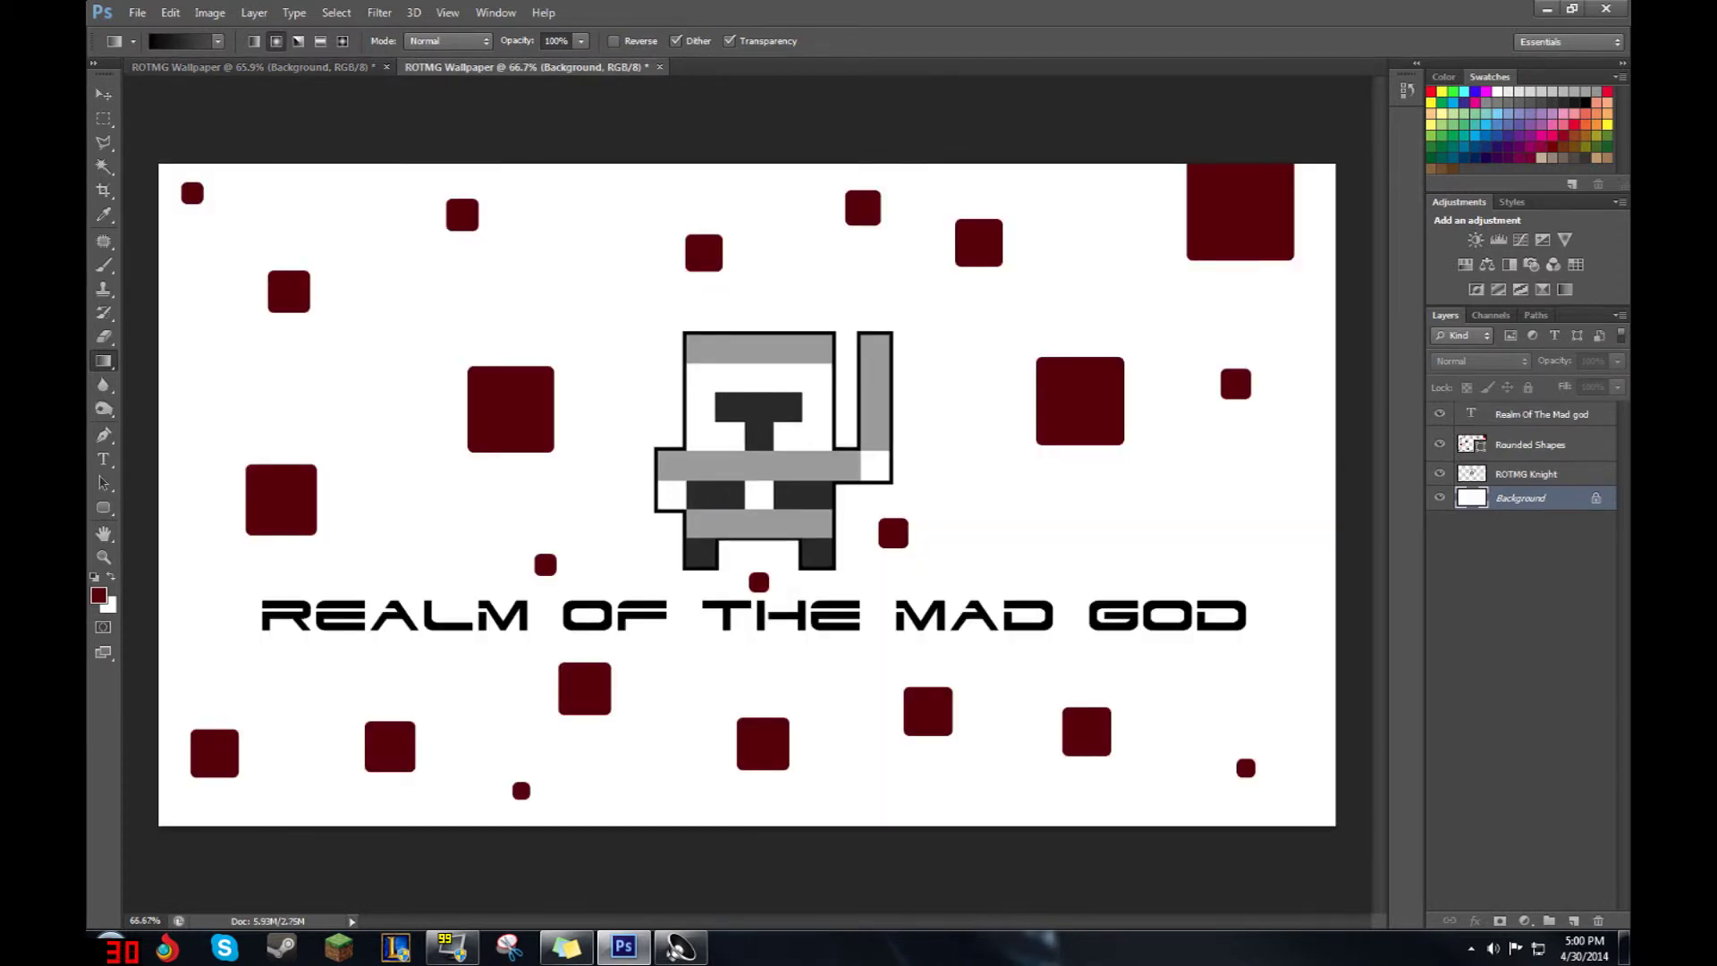
- Fill the background with a wider radial gradient from the knight's centre almost to the canvas edge, and compare it with the other wallpaper
drag(751, 461, 1279, 461)
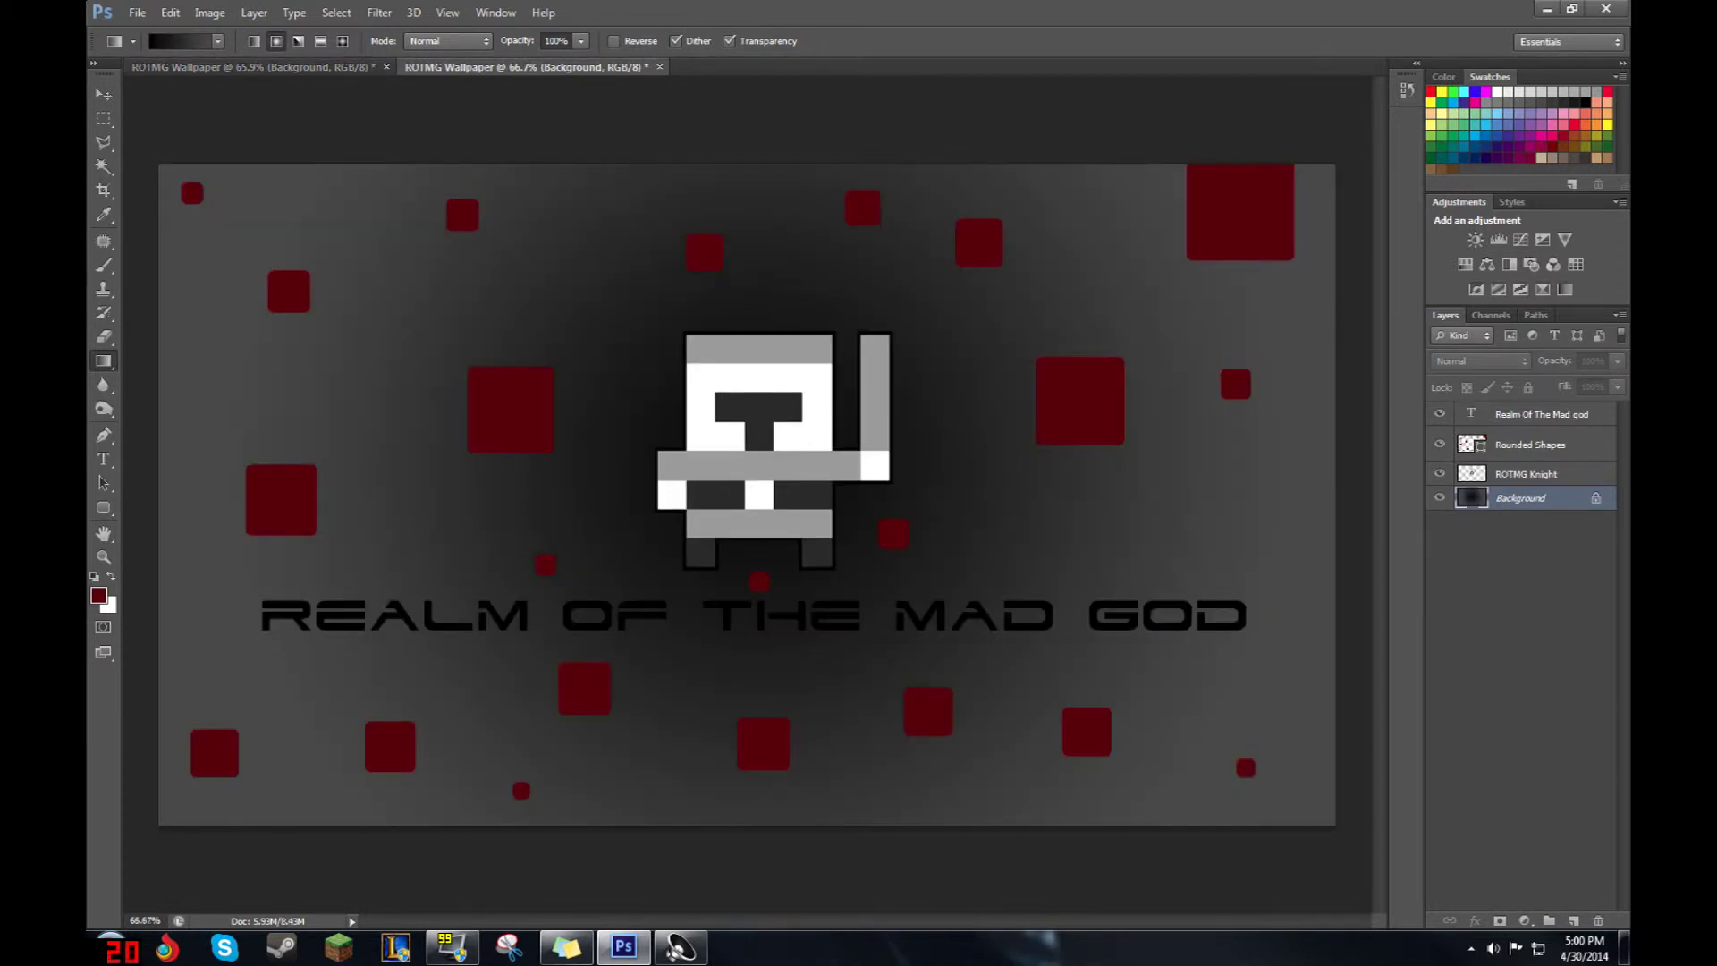
key(ctrl+Tab)
key(ctrl+Tab)
key(ctrl+Tab)
key(ctrl+Tab)
- Flatten the image so that all layers are combined into a single Background layer
key(m)
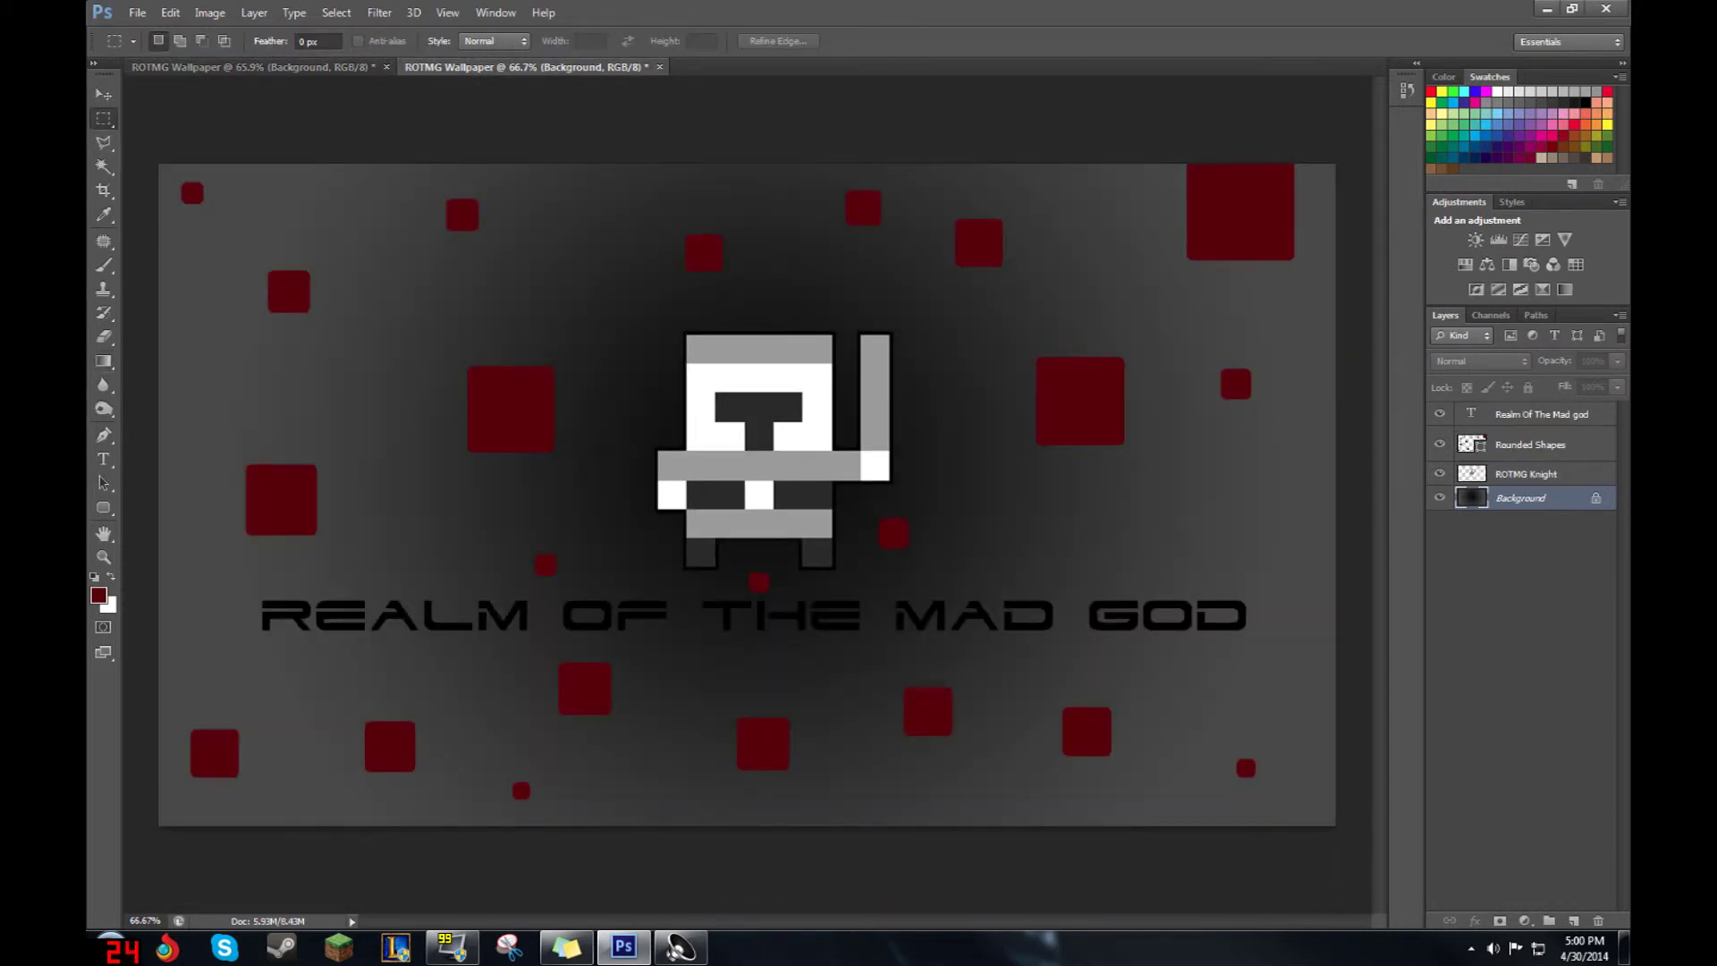
right_click(1520, 498)
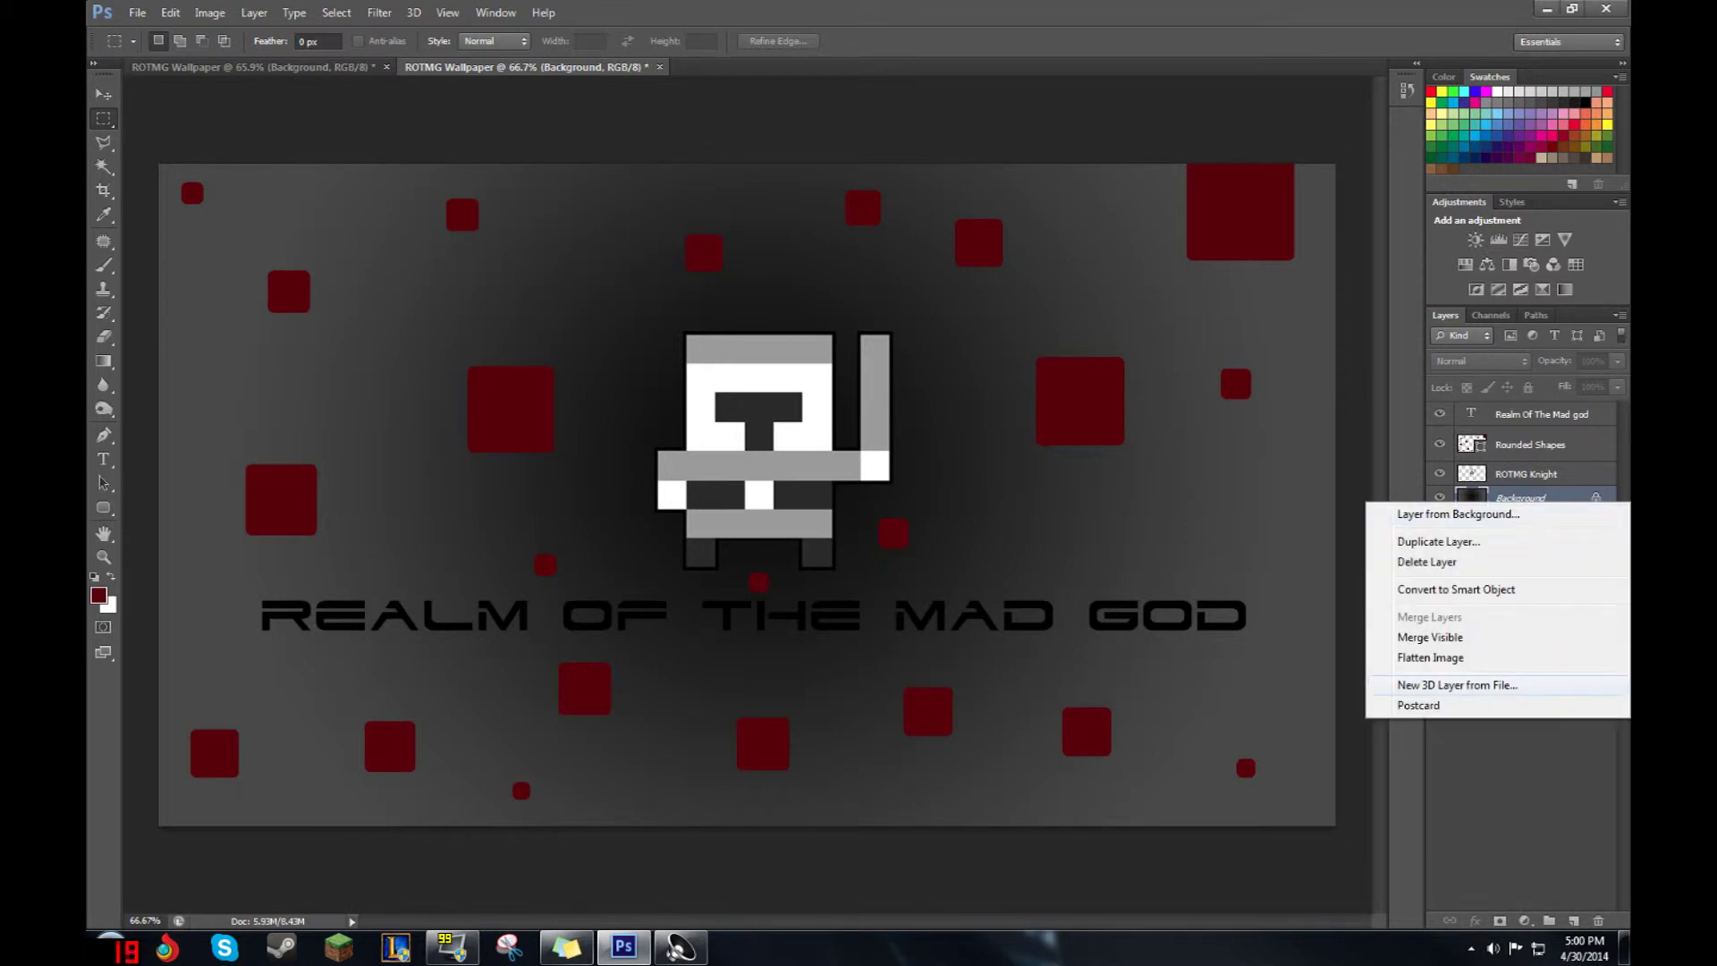
click(1430, 657)
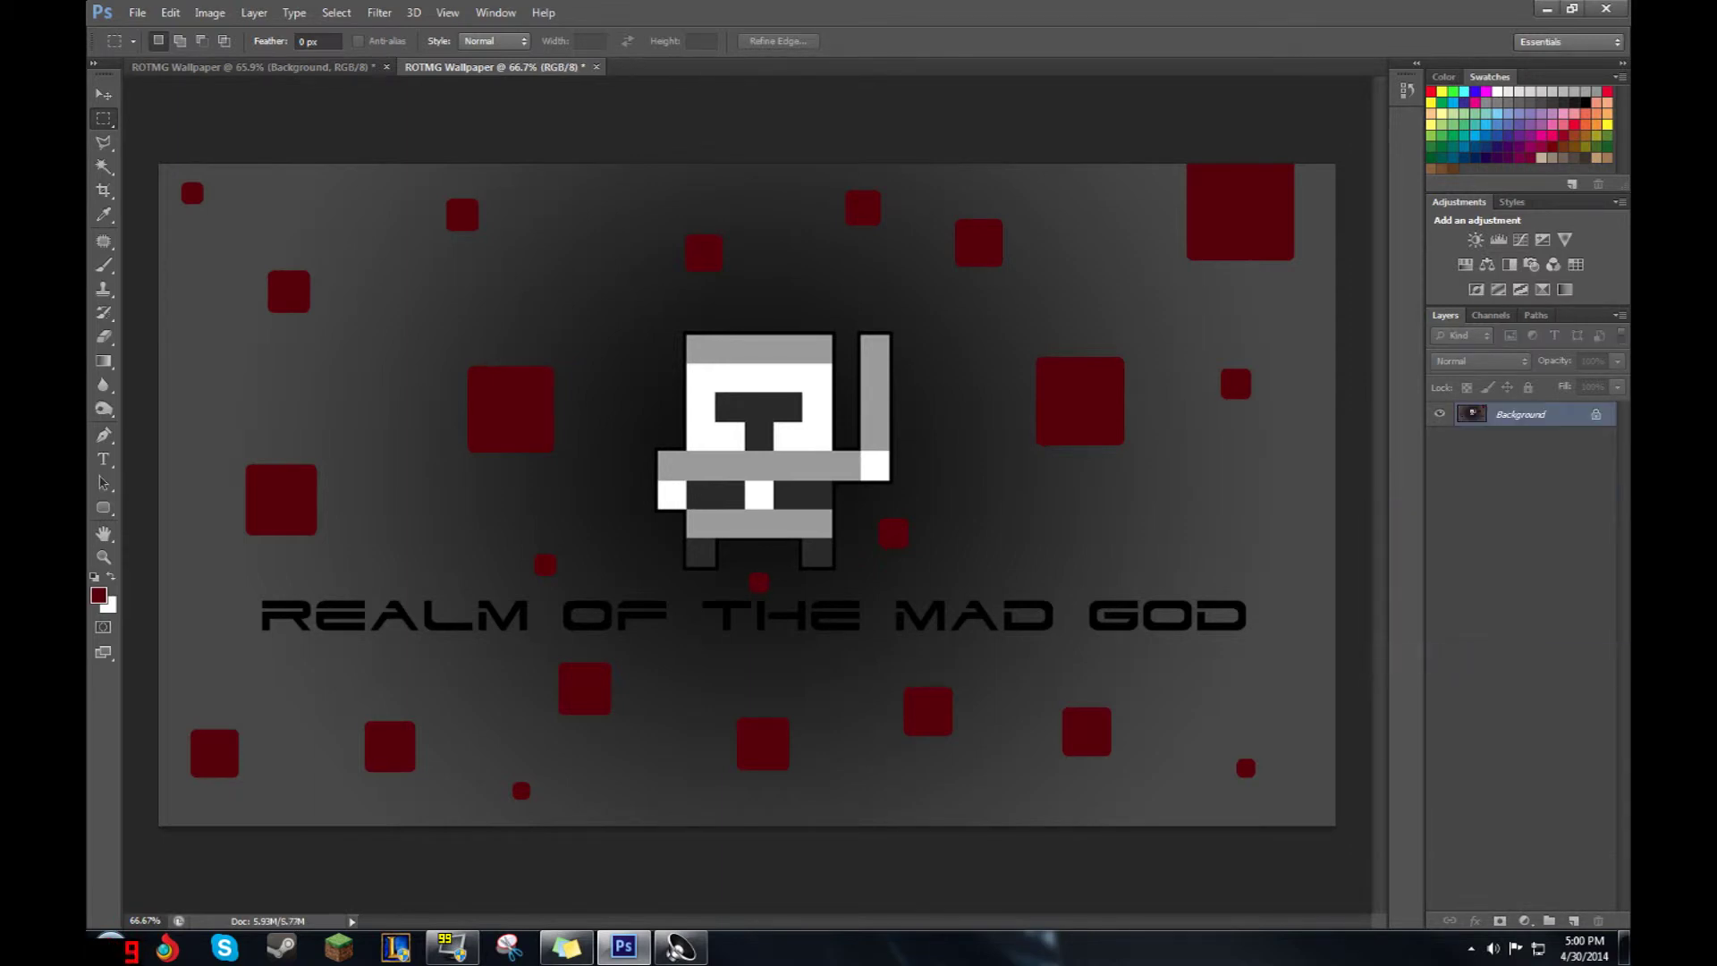
right_click(1520, 414)
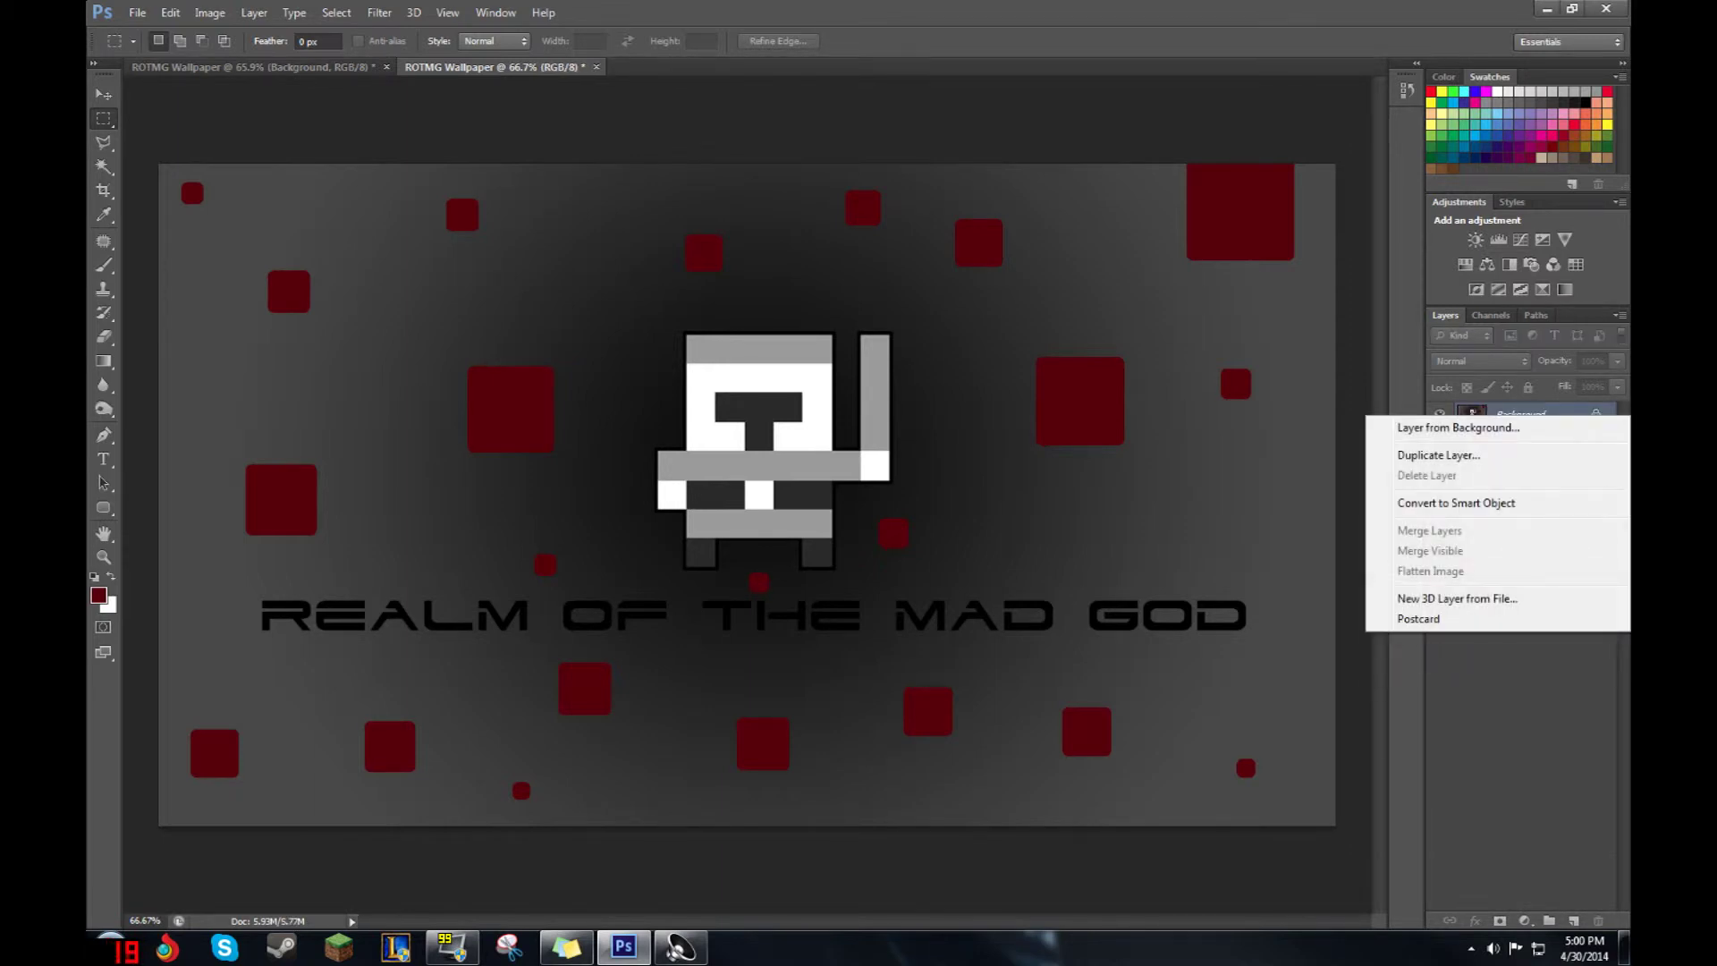
key(Escape)
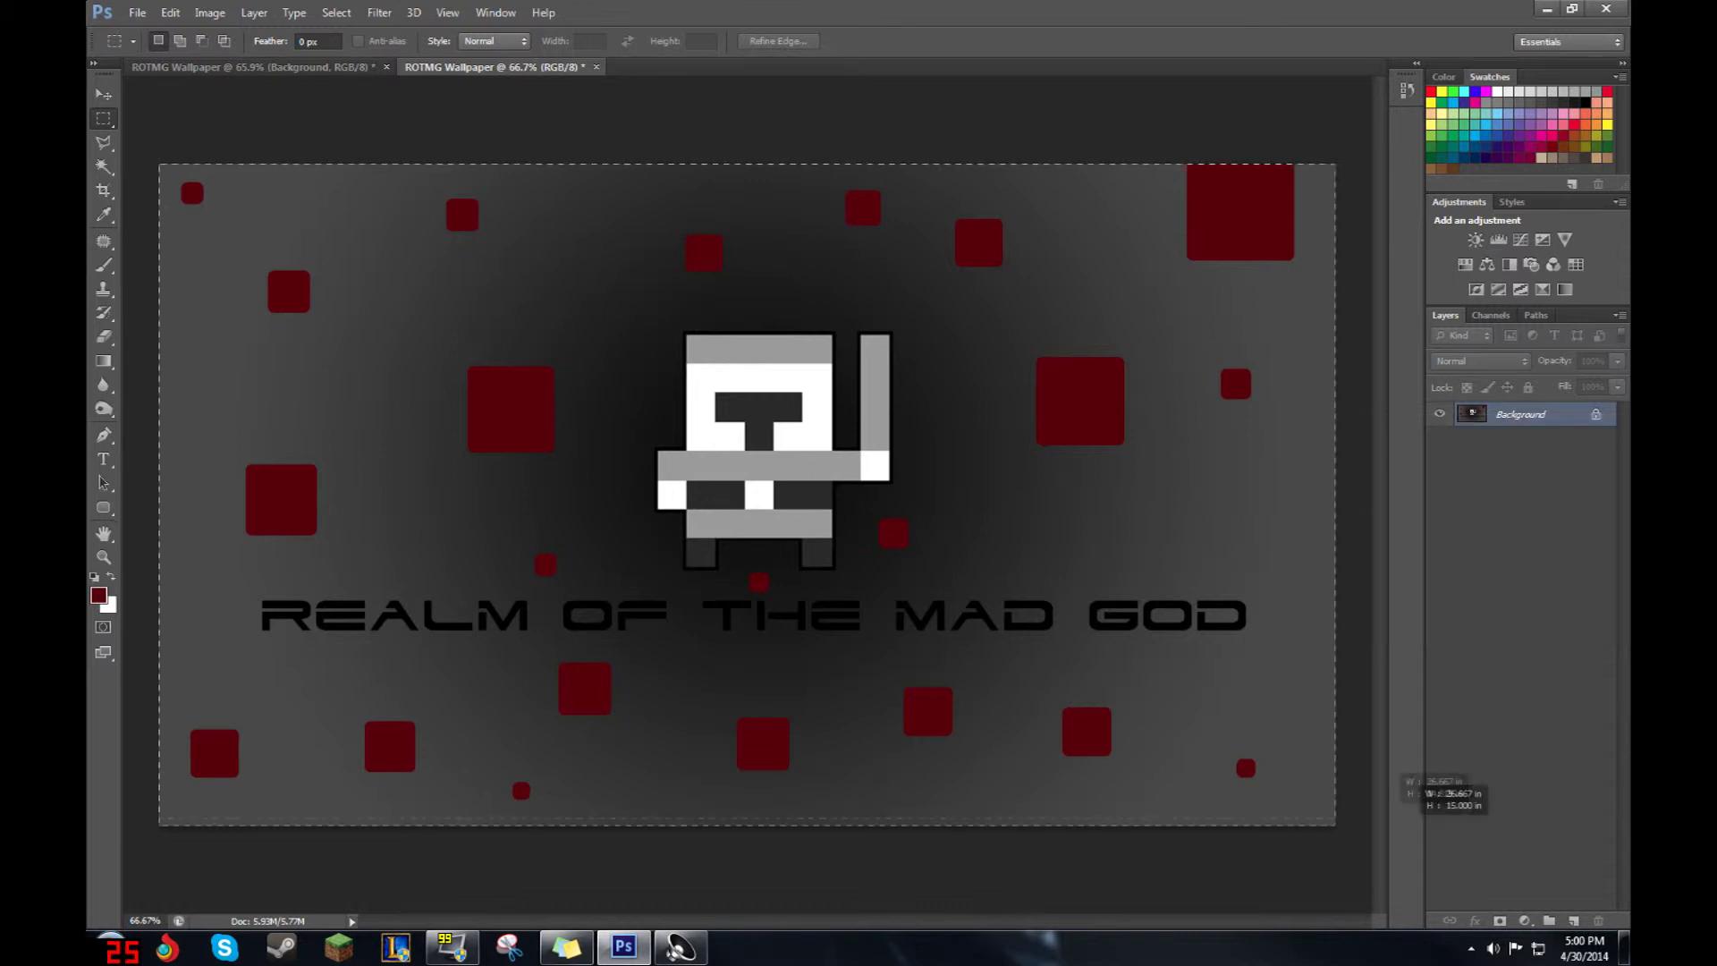
- Select the entire canvas with the Rectangular Marquee tool
key(ctrl+a)
right_click(104, 119)
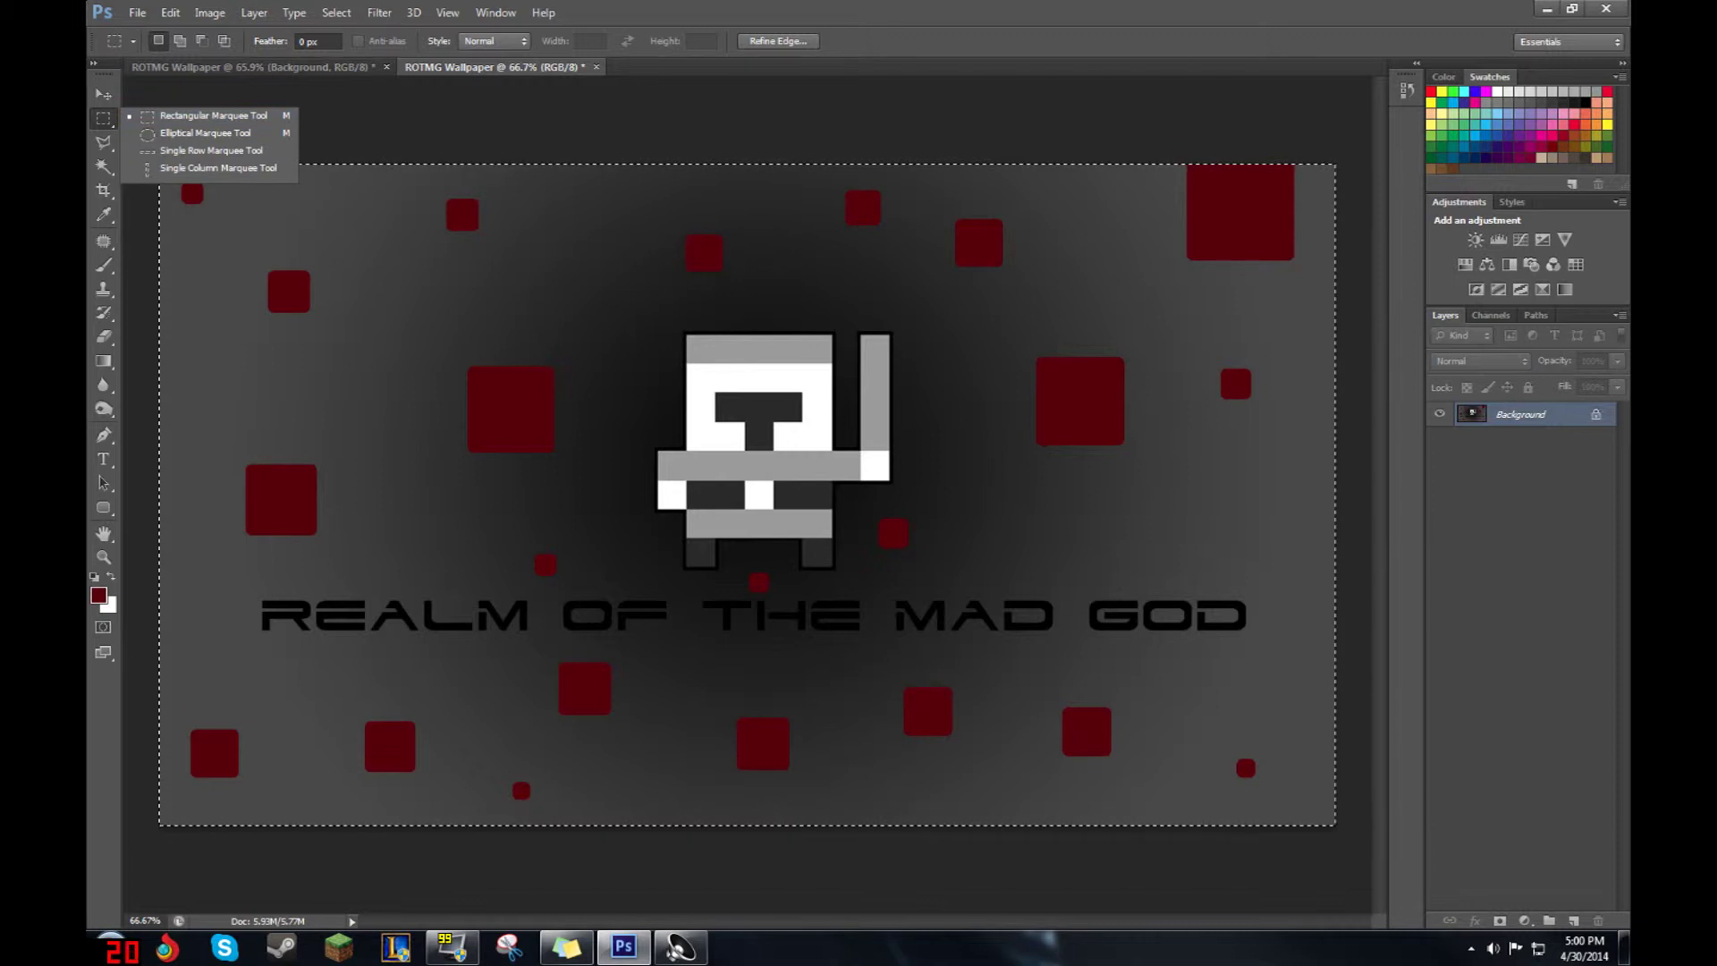
key(ctrl+d)
drag(150, 155, 1531, 894)
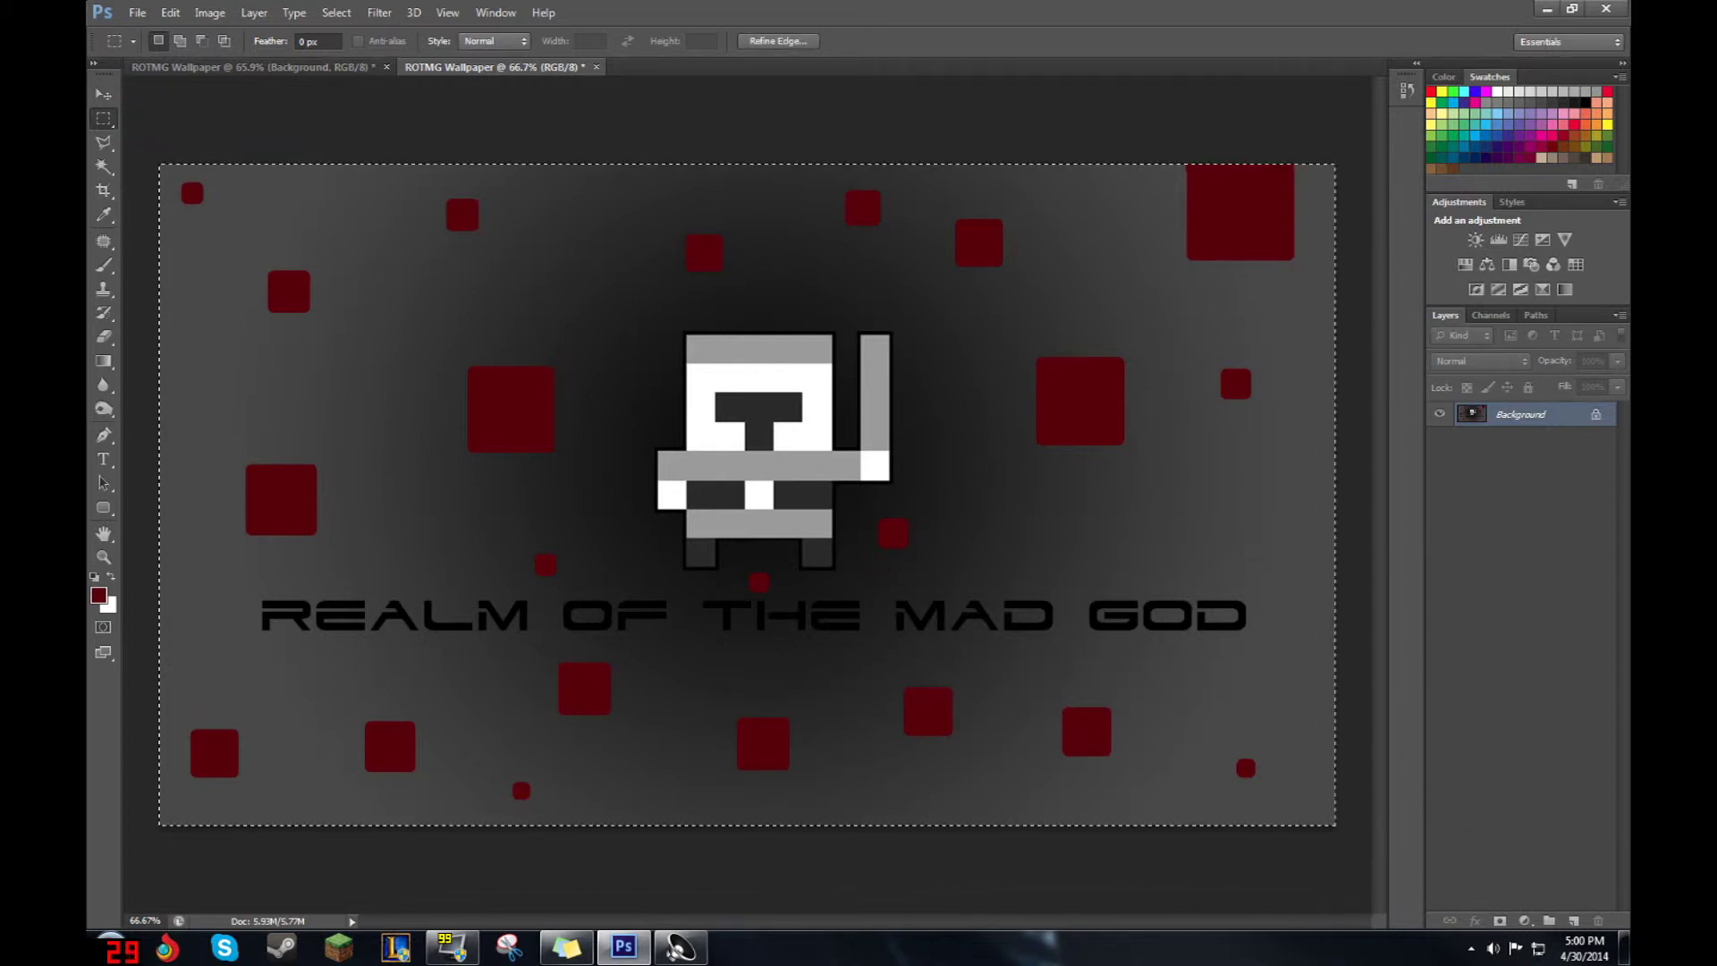
- Open the Filter Gallery for the selected image and preview the Texturizer filter on the knight and title
click(379, 12)
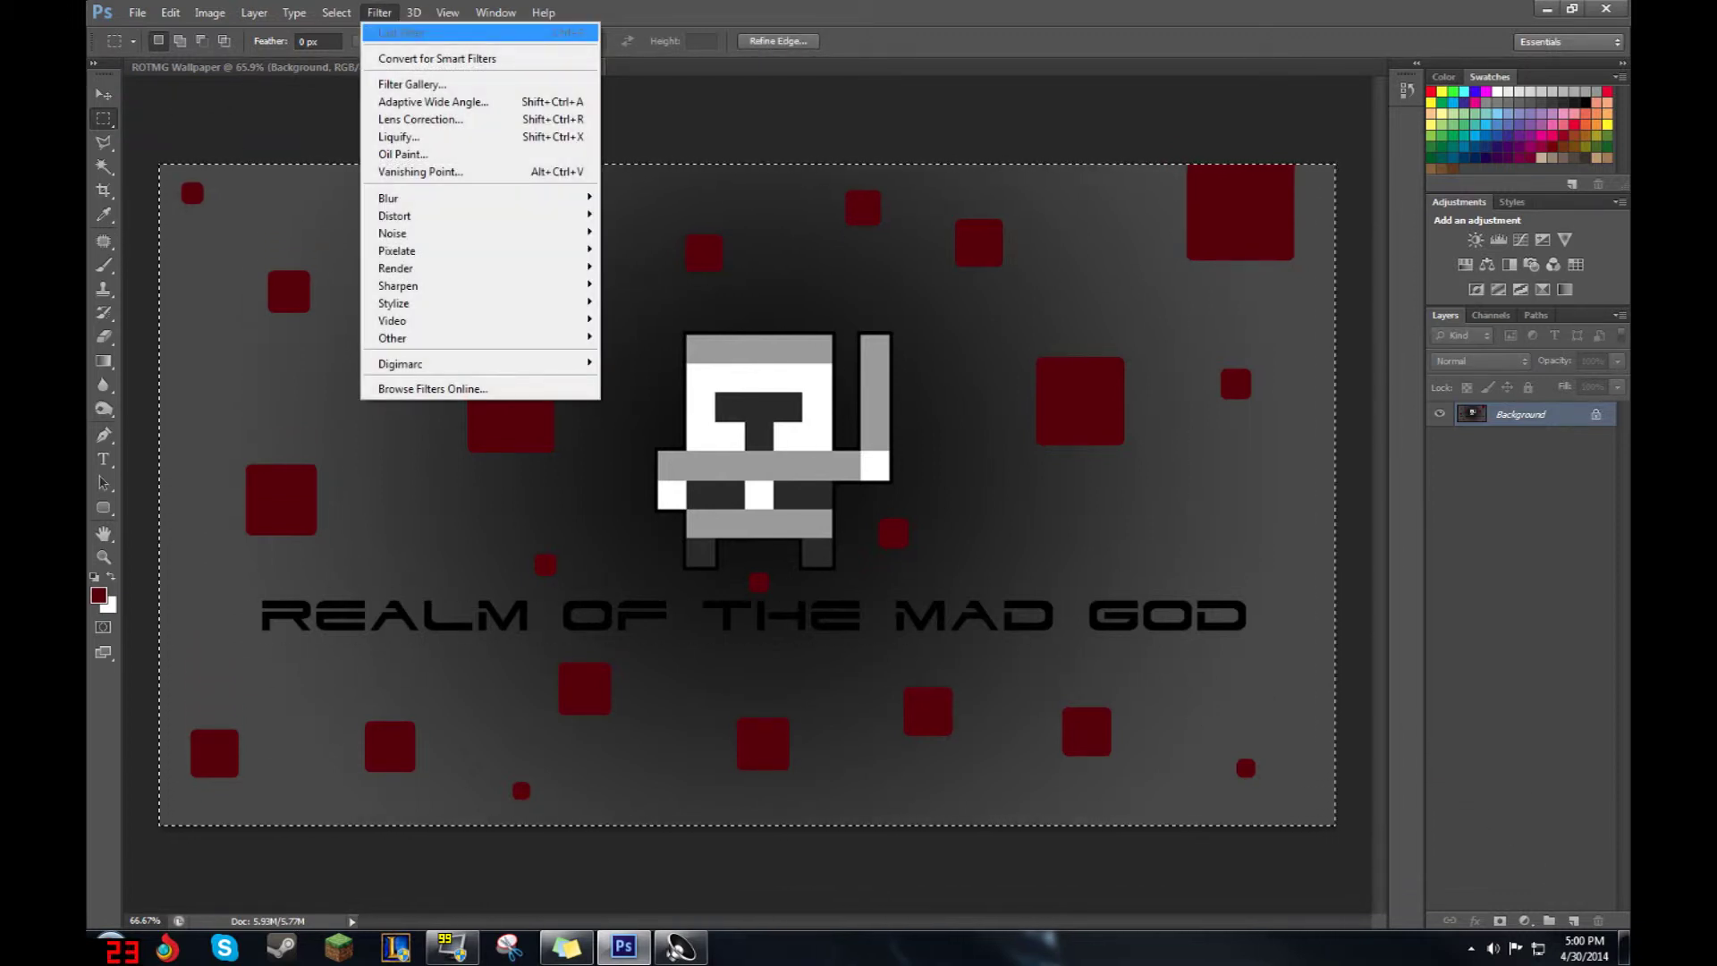
click(412, 83)
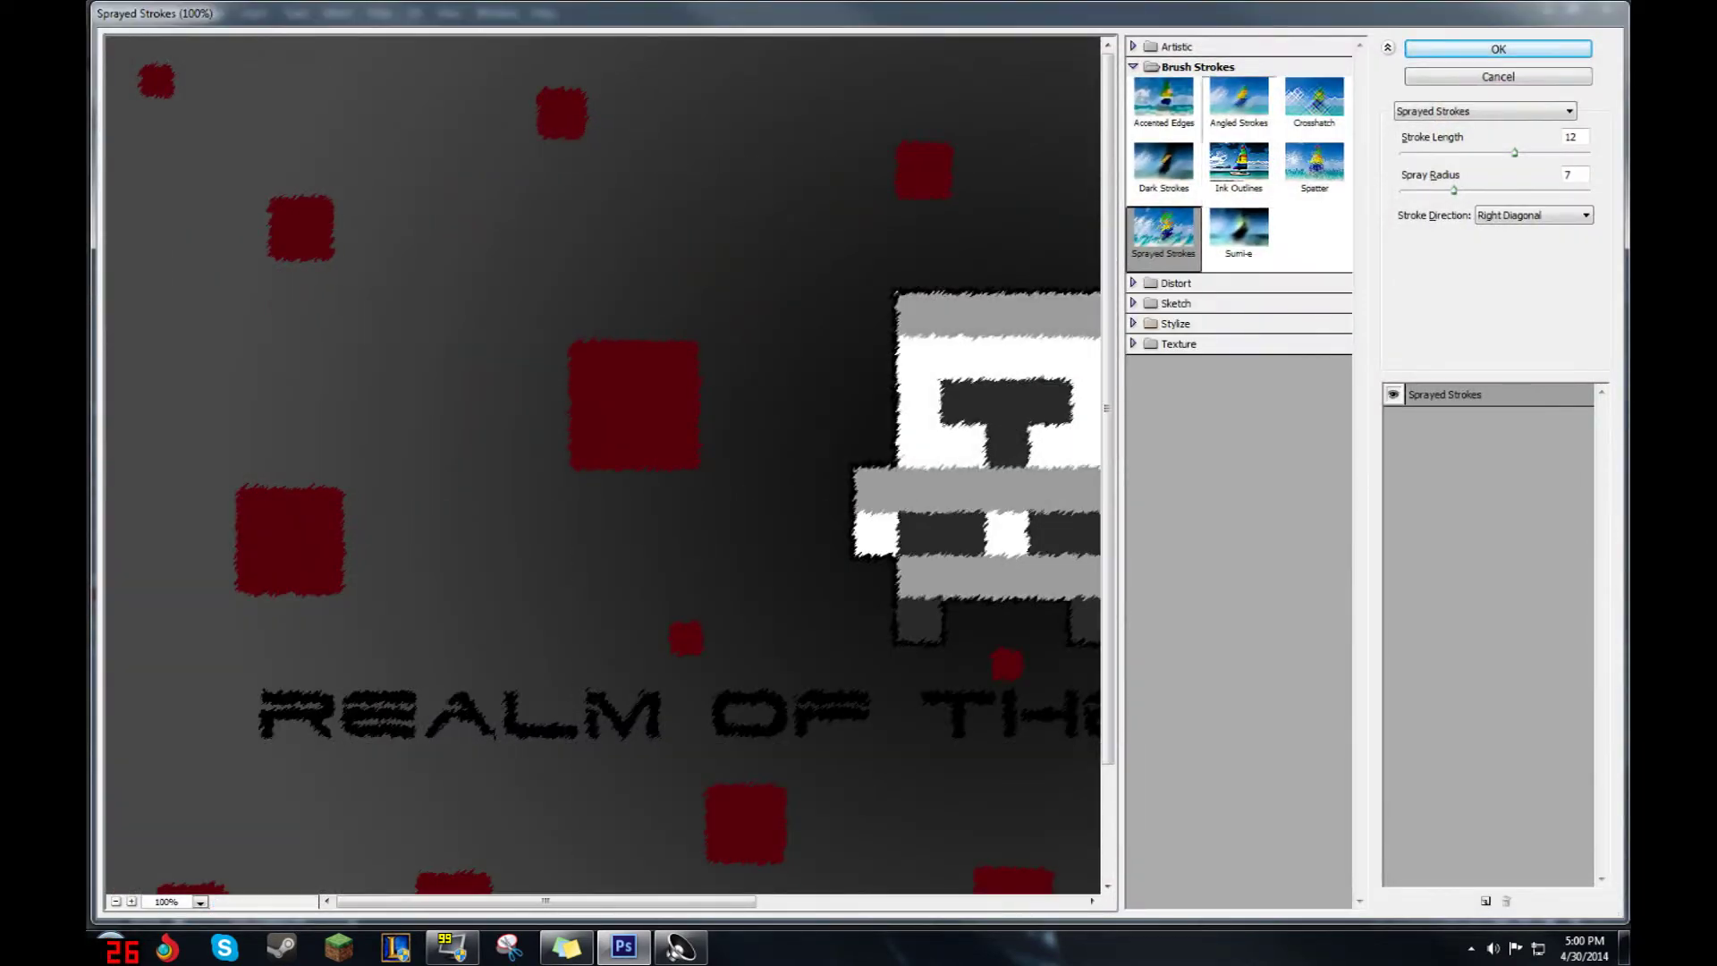
click(1177, 47)
click(1175, 46)
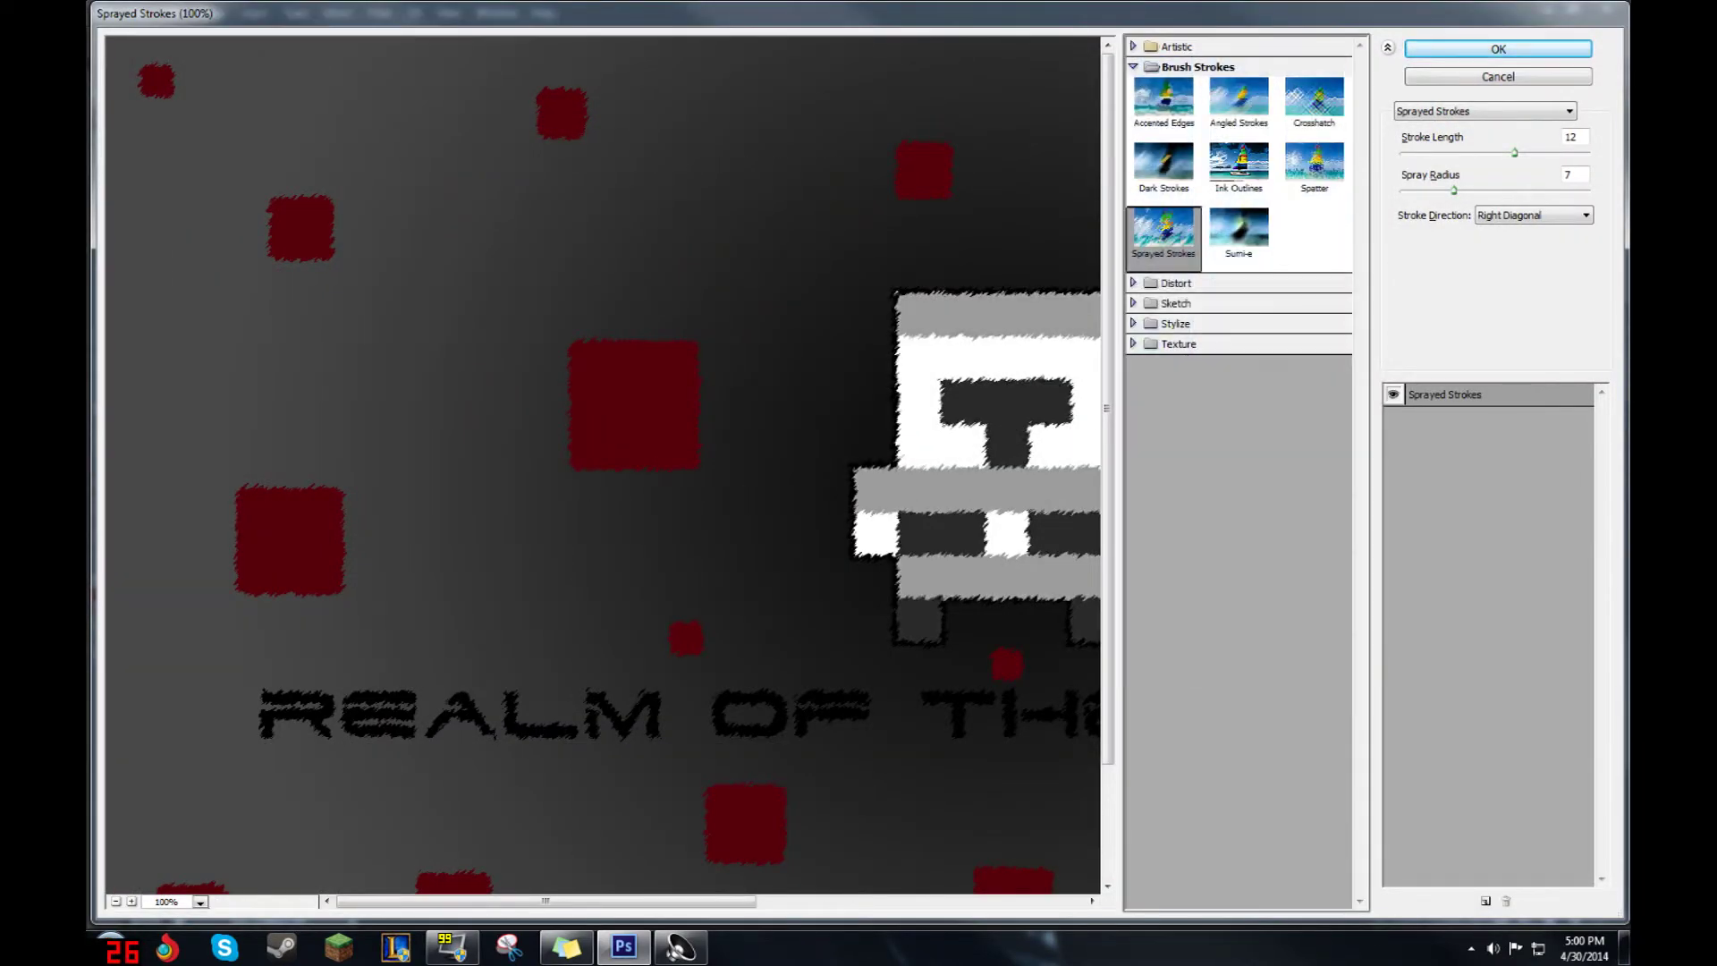
click(1197, 67)
click(1177, 149)
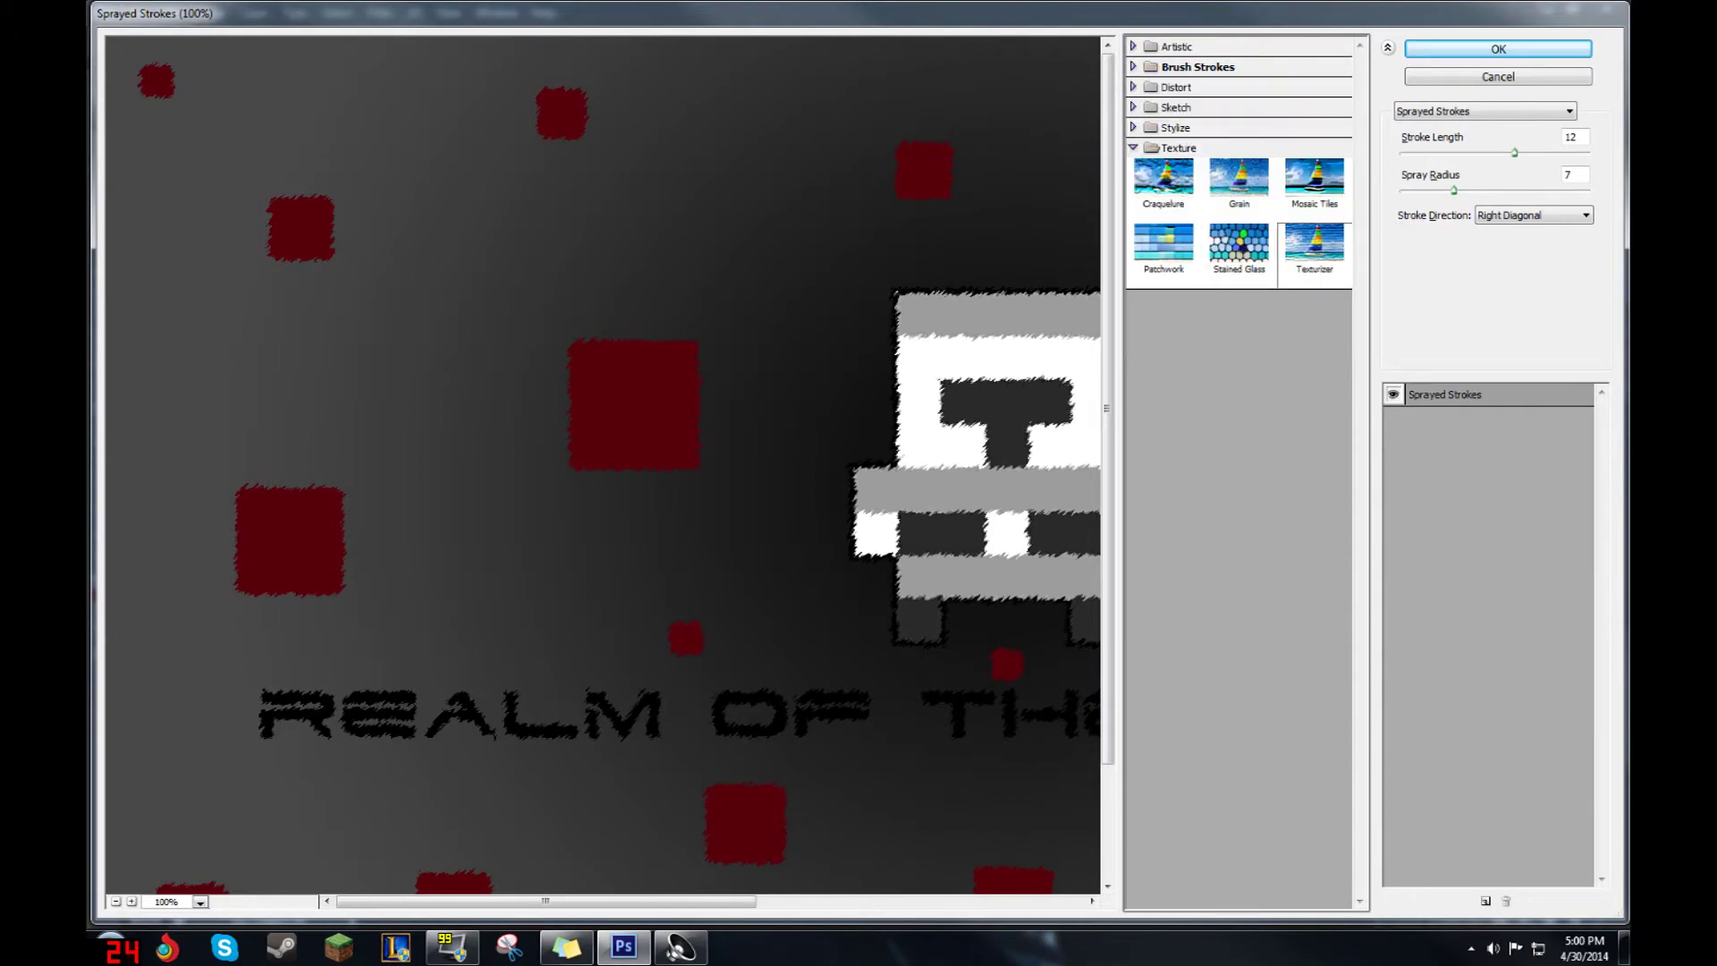
click(1314, 246)
drag(603, 501, 602, 365)
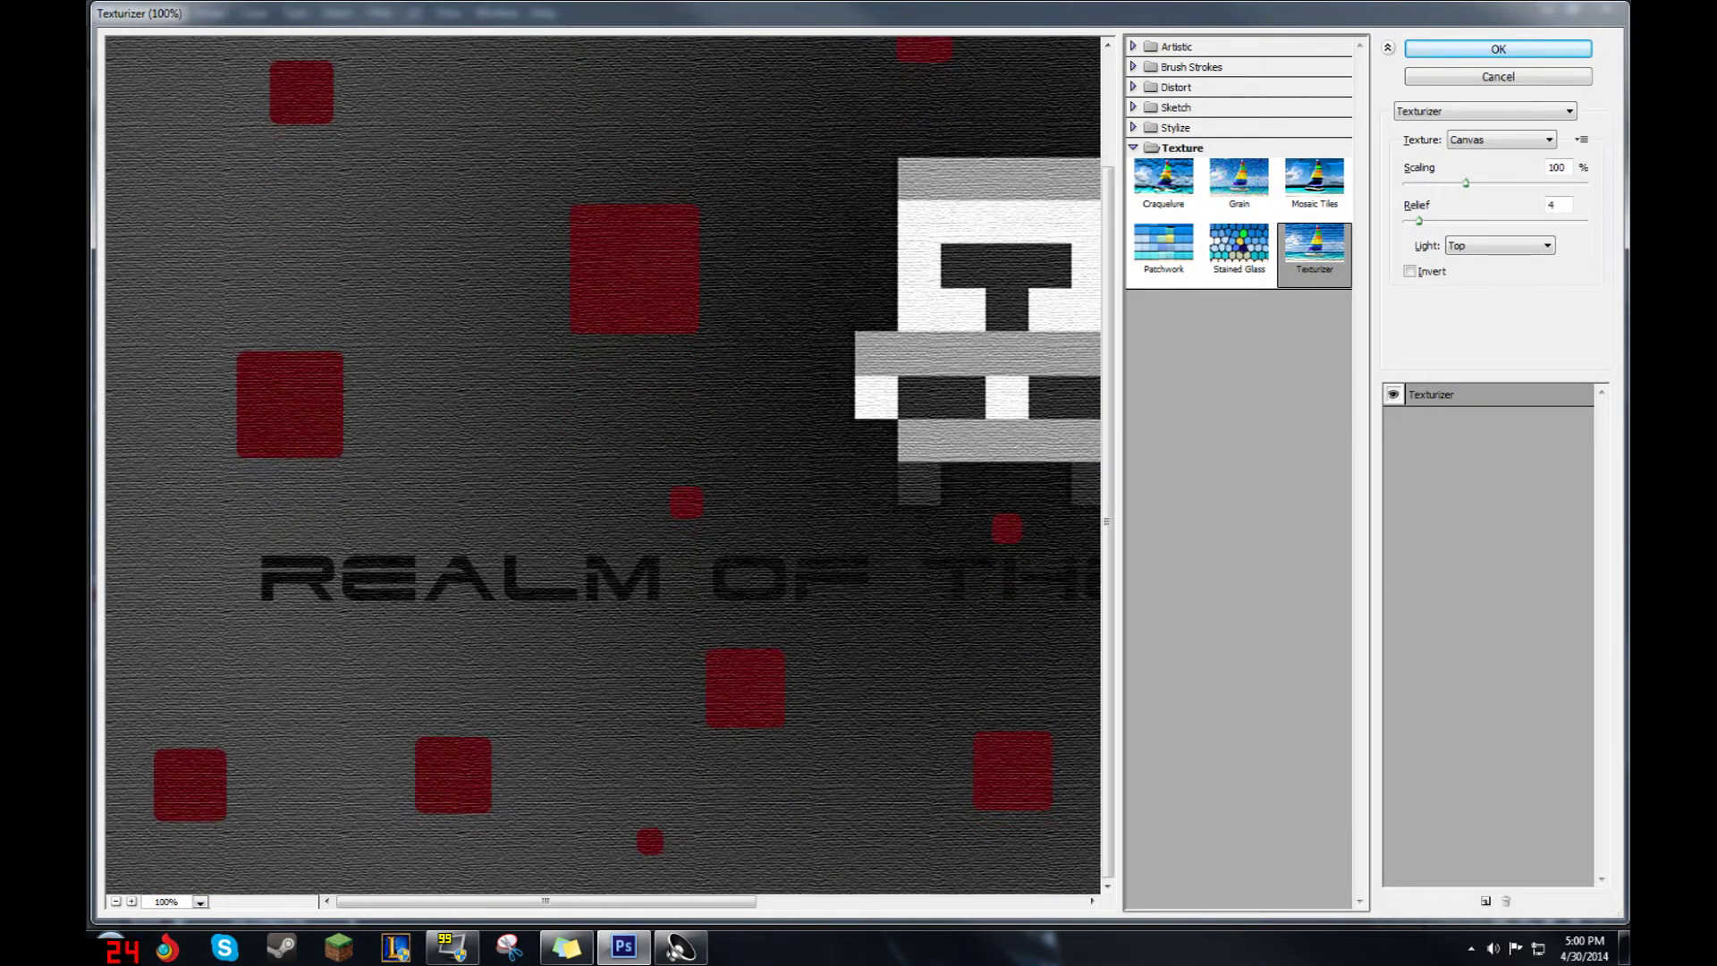
drag(760, 429, 420, 554)
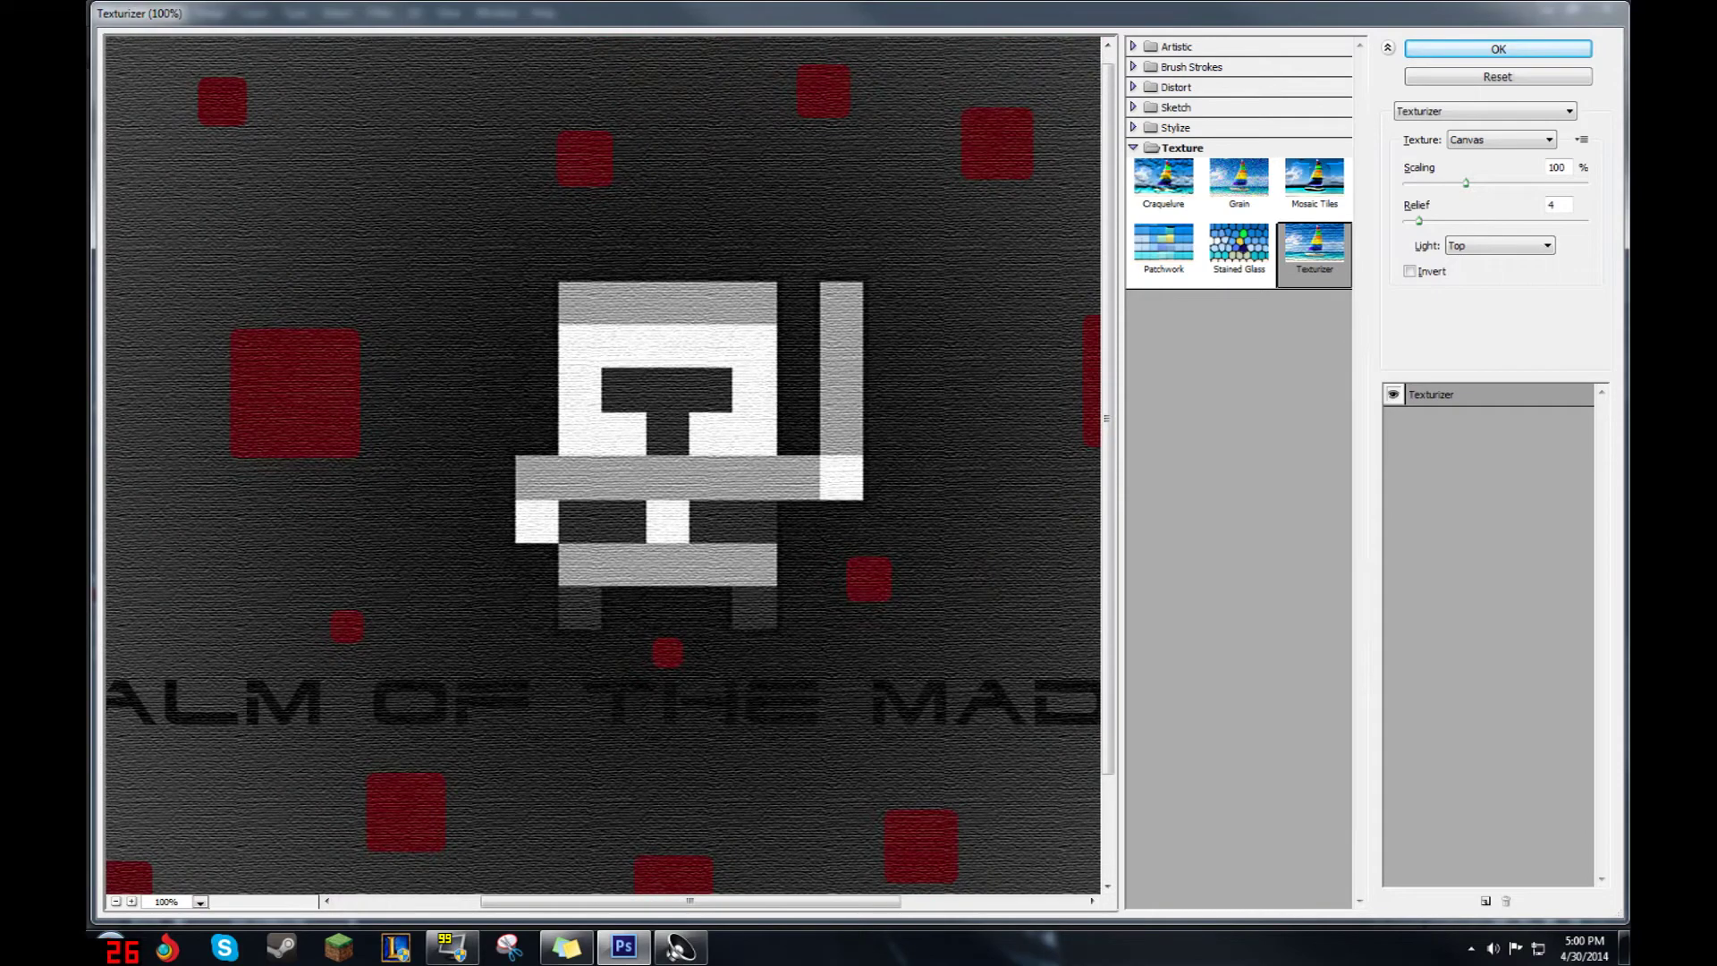
- Try the Stained Glass filter on the wallpaper with a reduced cell size
click(1239, 247)
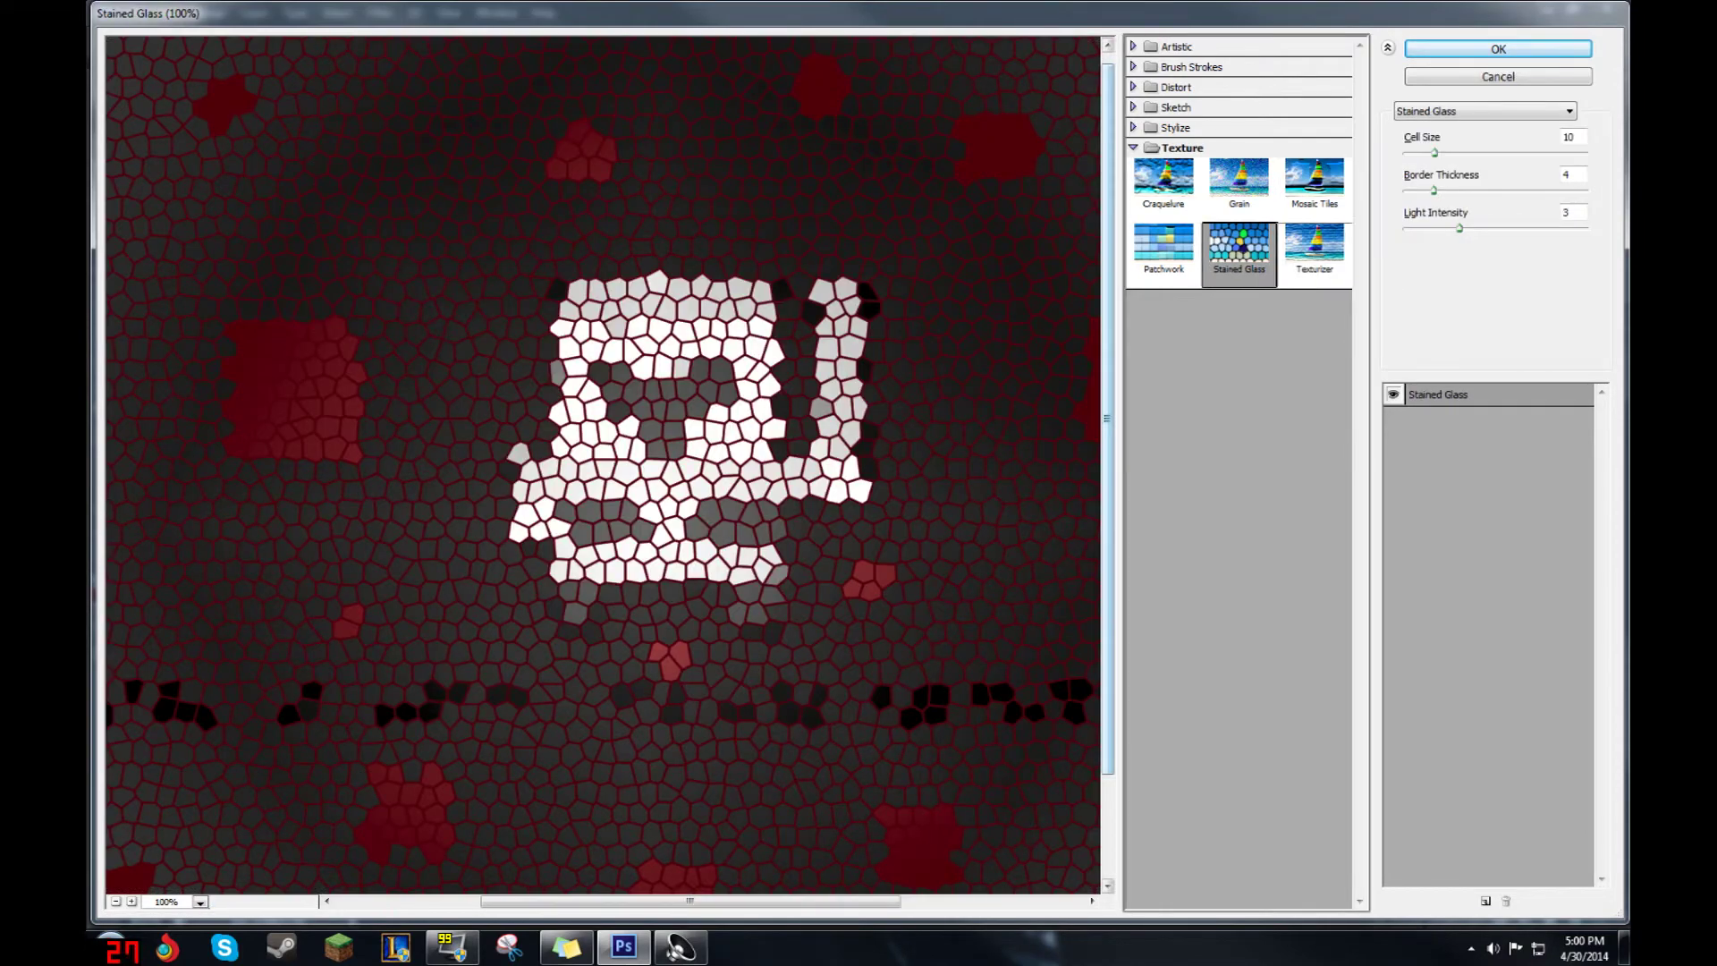
drag(1434, 153, 1407, 153)
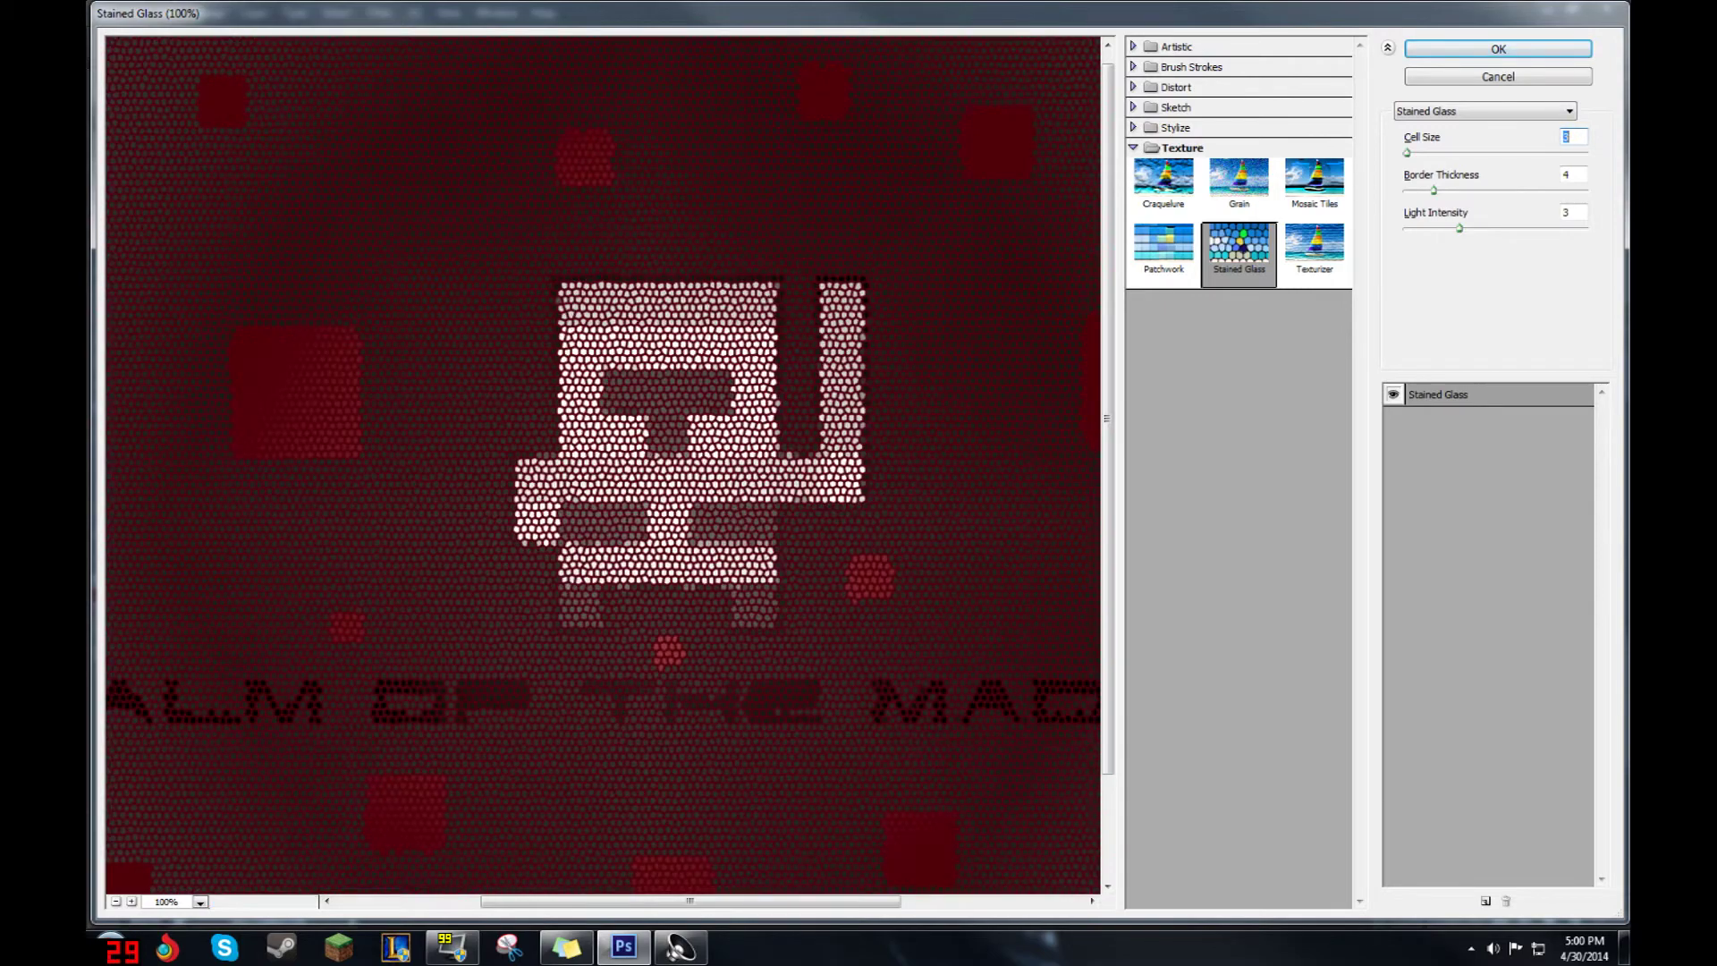
drag(1407, 153, 1418, 153)
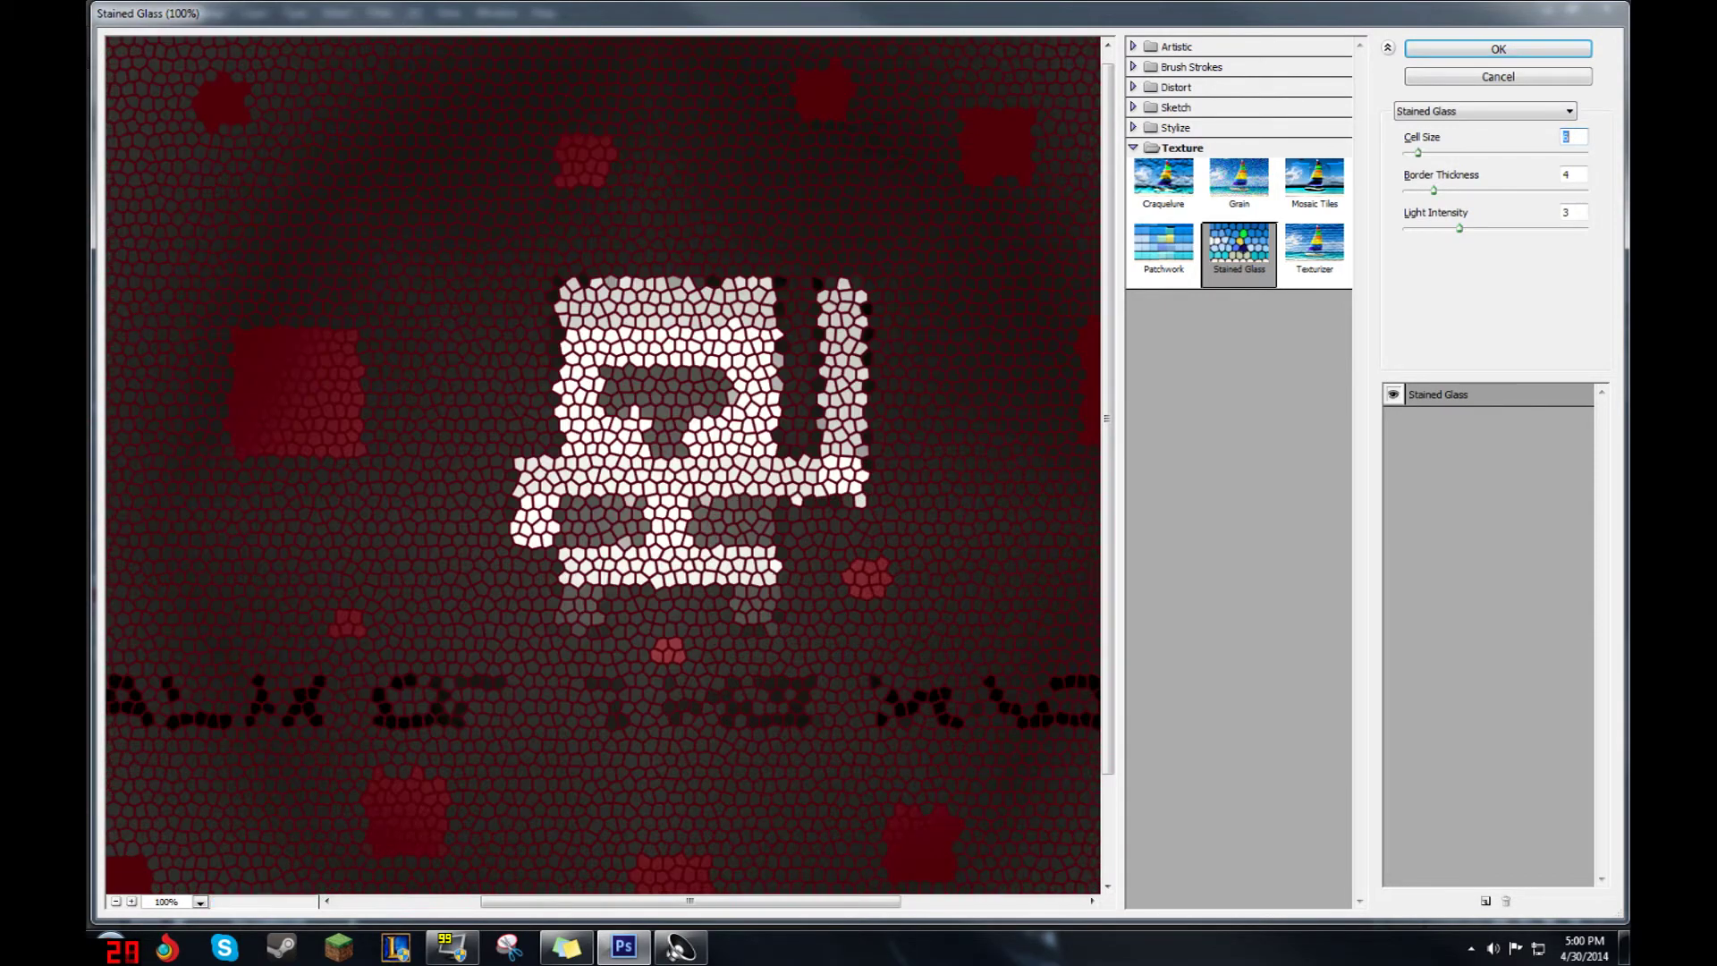
- Preview the Patchwork, Craquelure, Grain and Mosaic Tiles texture filters on the wallpaper
click(1164, 246)
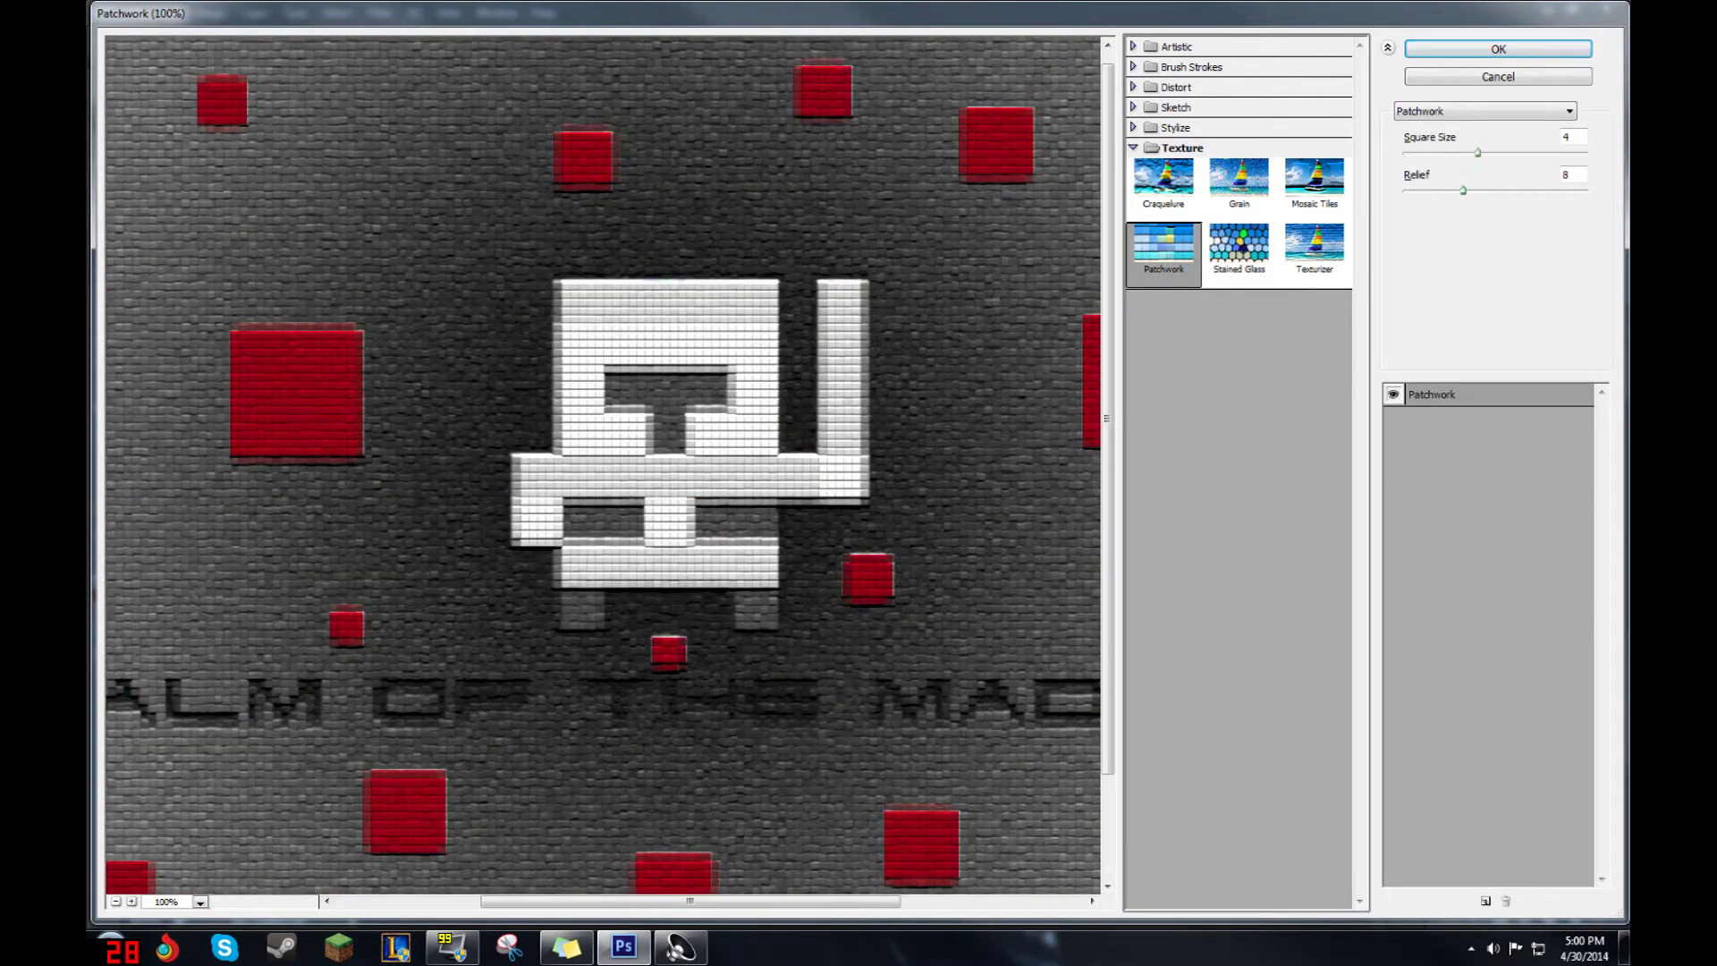
click(1163, 182)
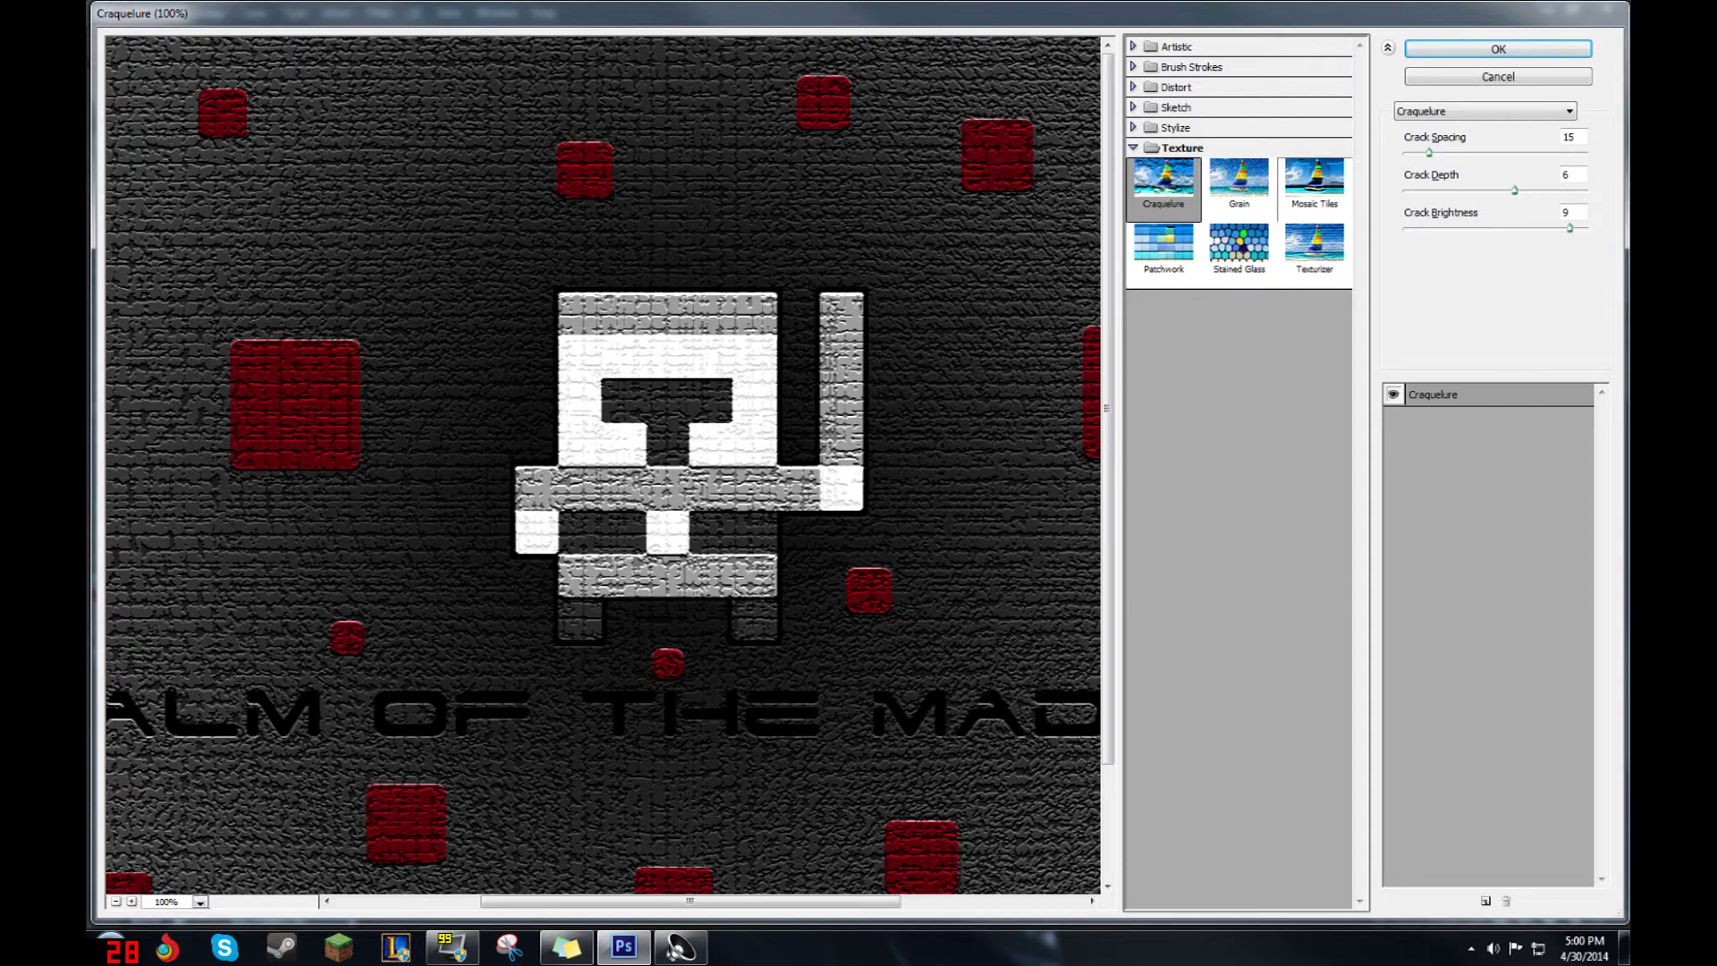
click(1238, 177)
click(1313, 179)
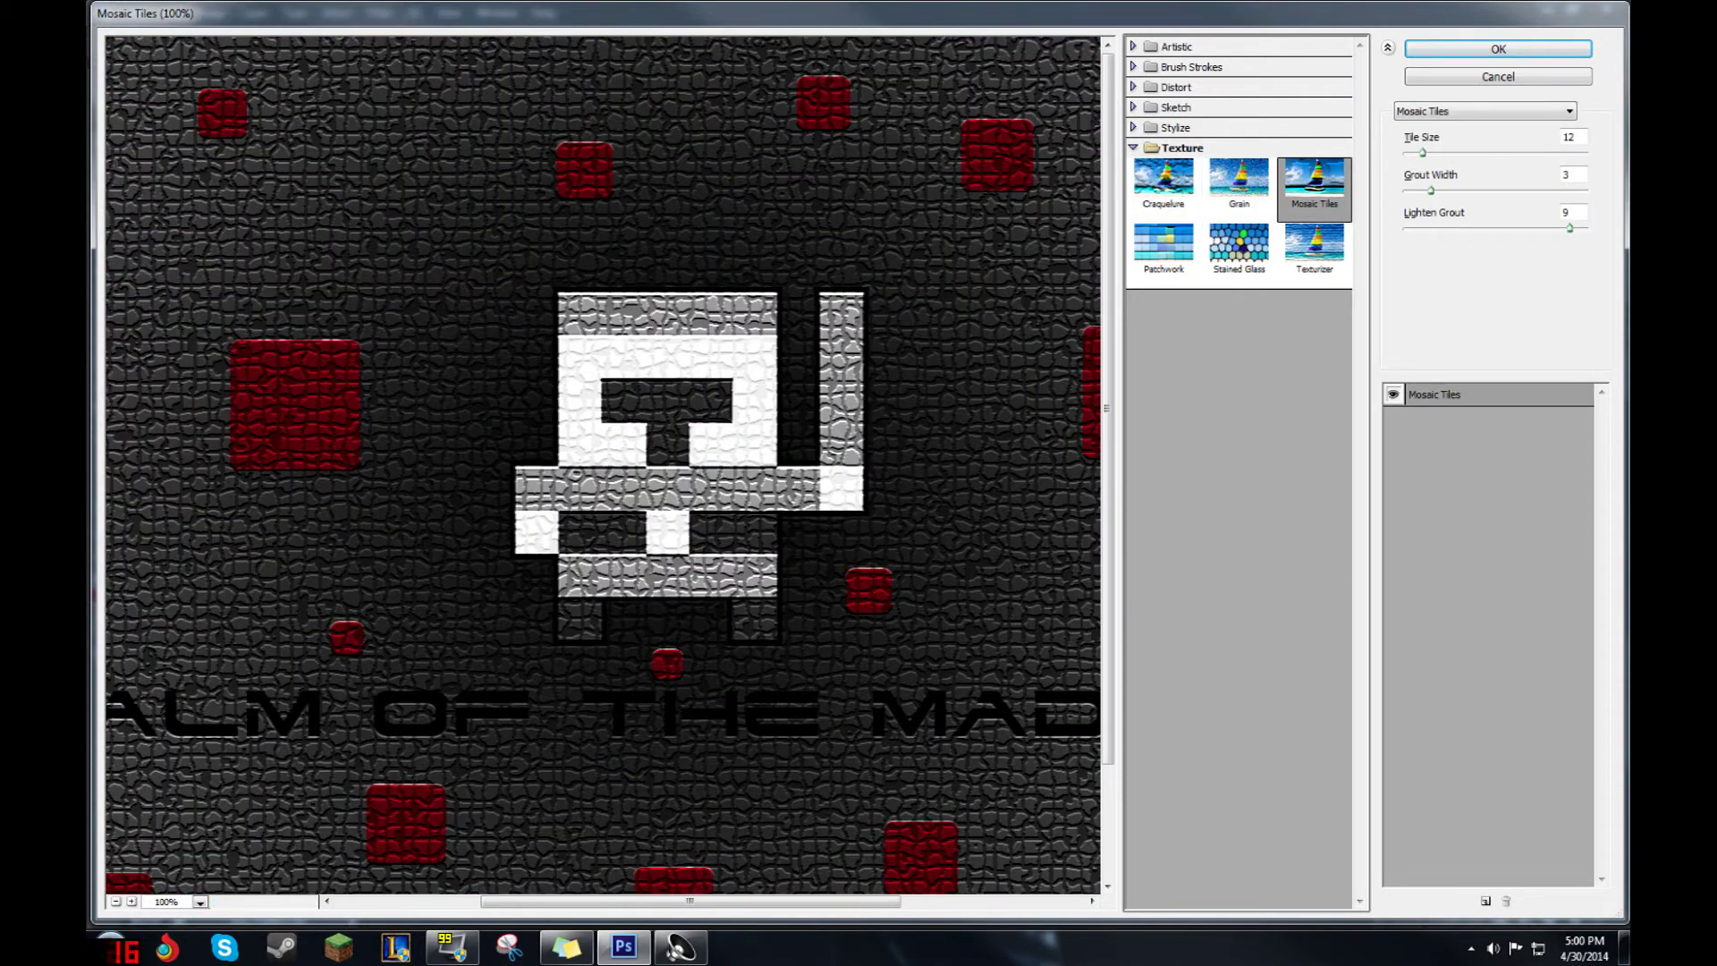
- Preview the Glowing Edges filter and examine its effect around the knight
click(1175, 128)
click(1134, 212)
click(1164, 161)
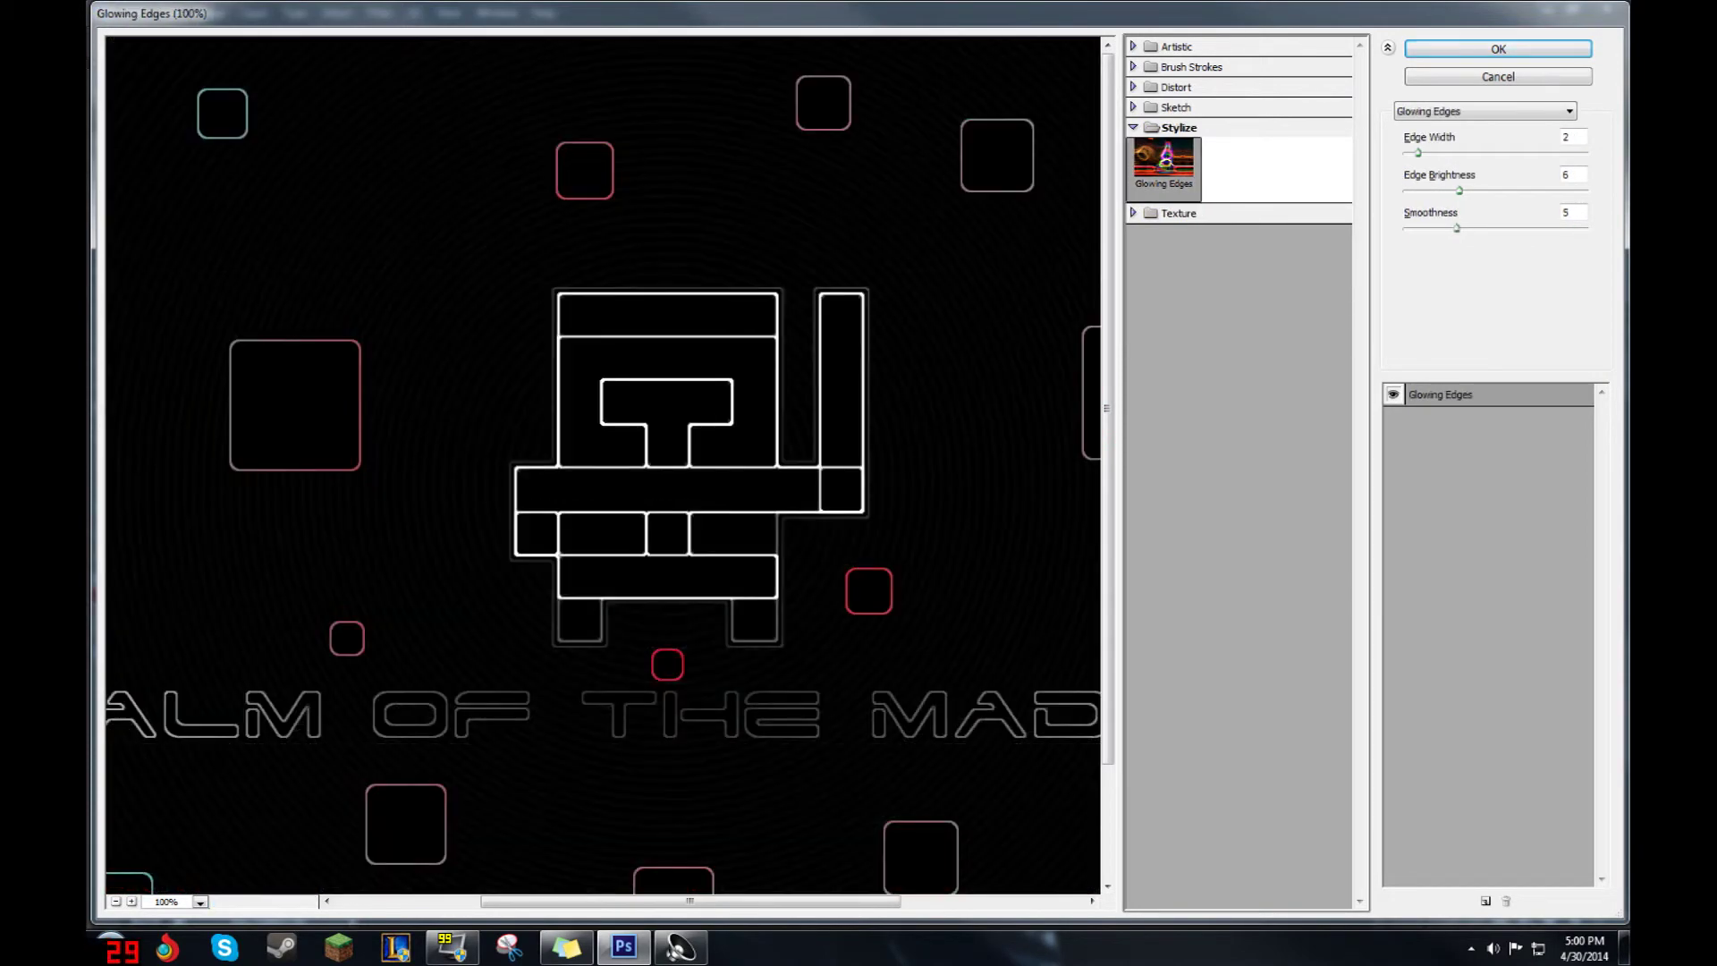
drag(626, 492, 575, 469)
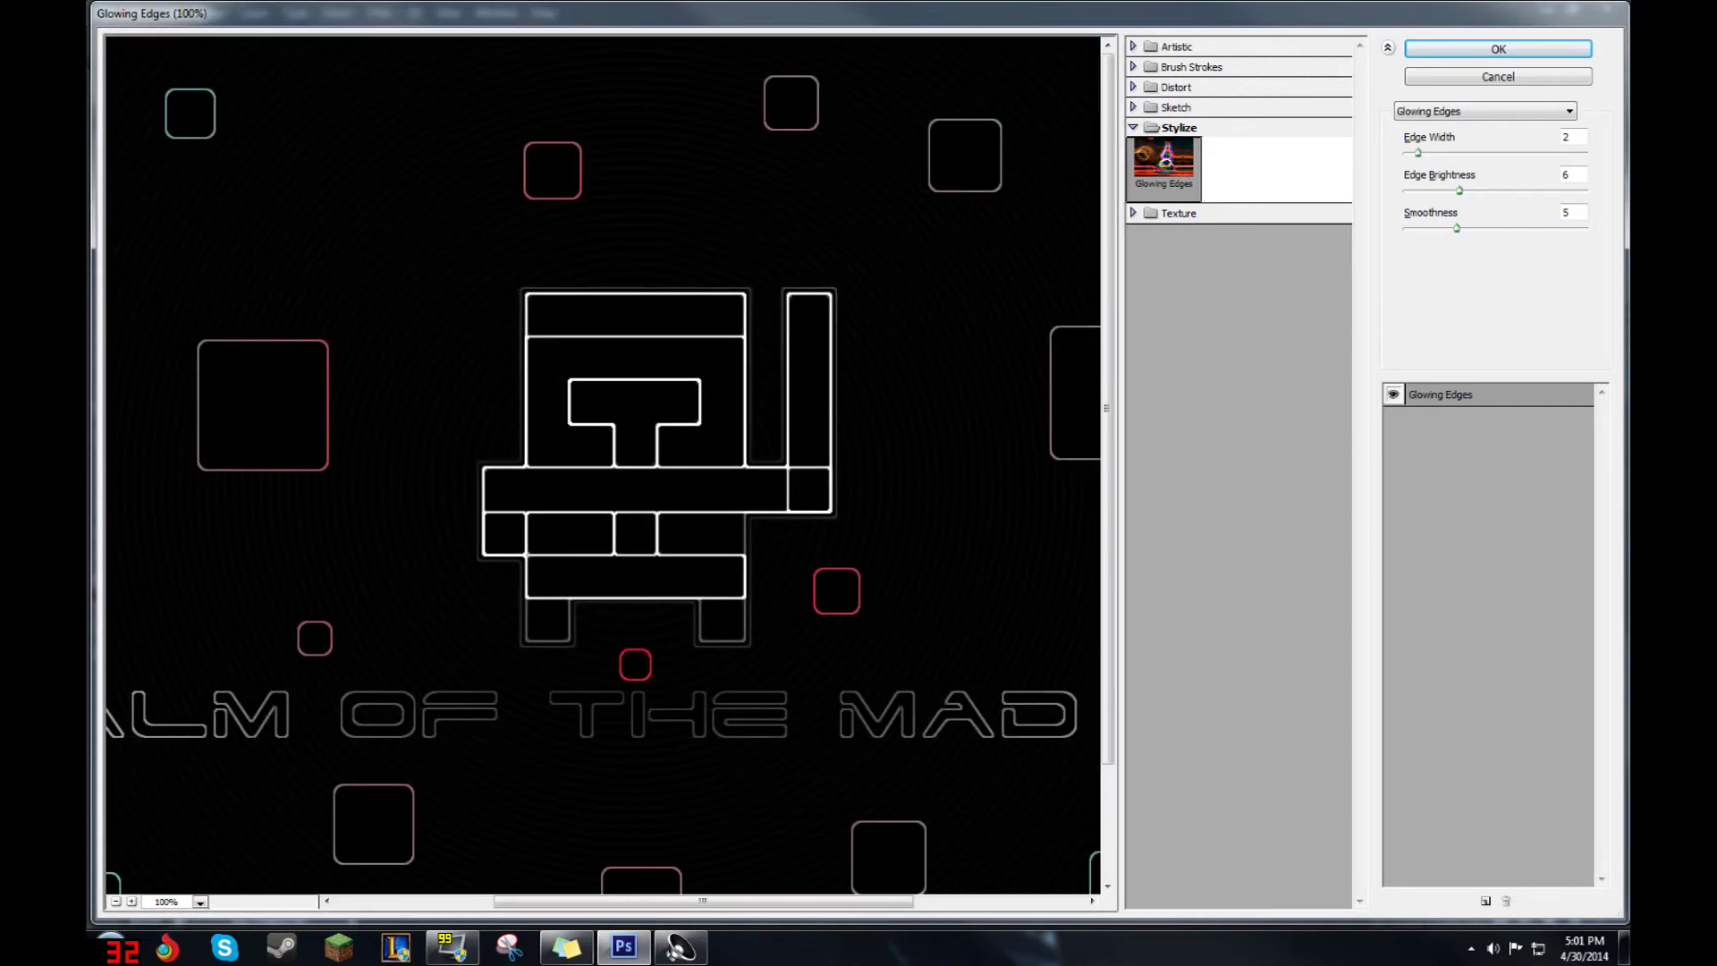
- Preview the Water Paper, Torn Edges, Plaster and Reticulation sketch filters on the wallpaper
click(1164, 107)
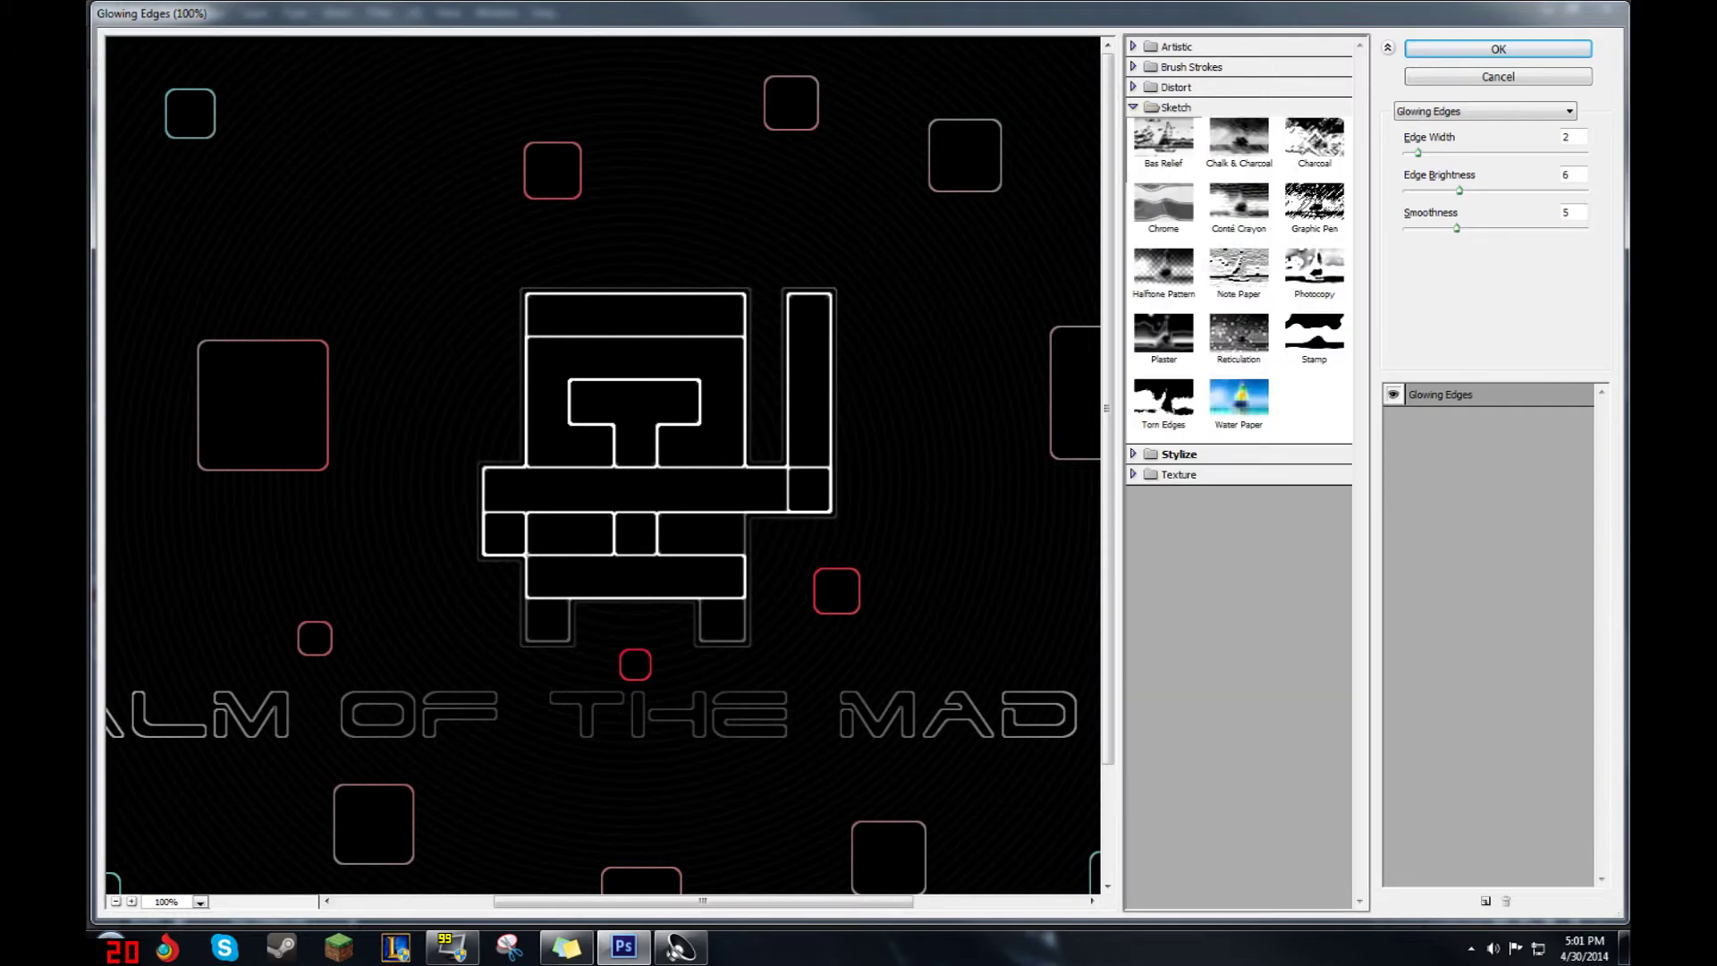
click(1239, 402)
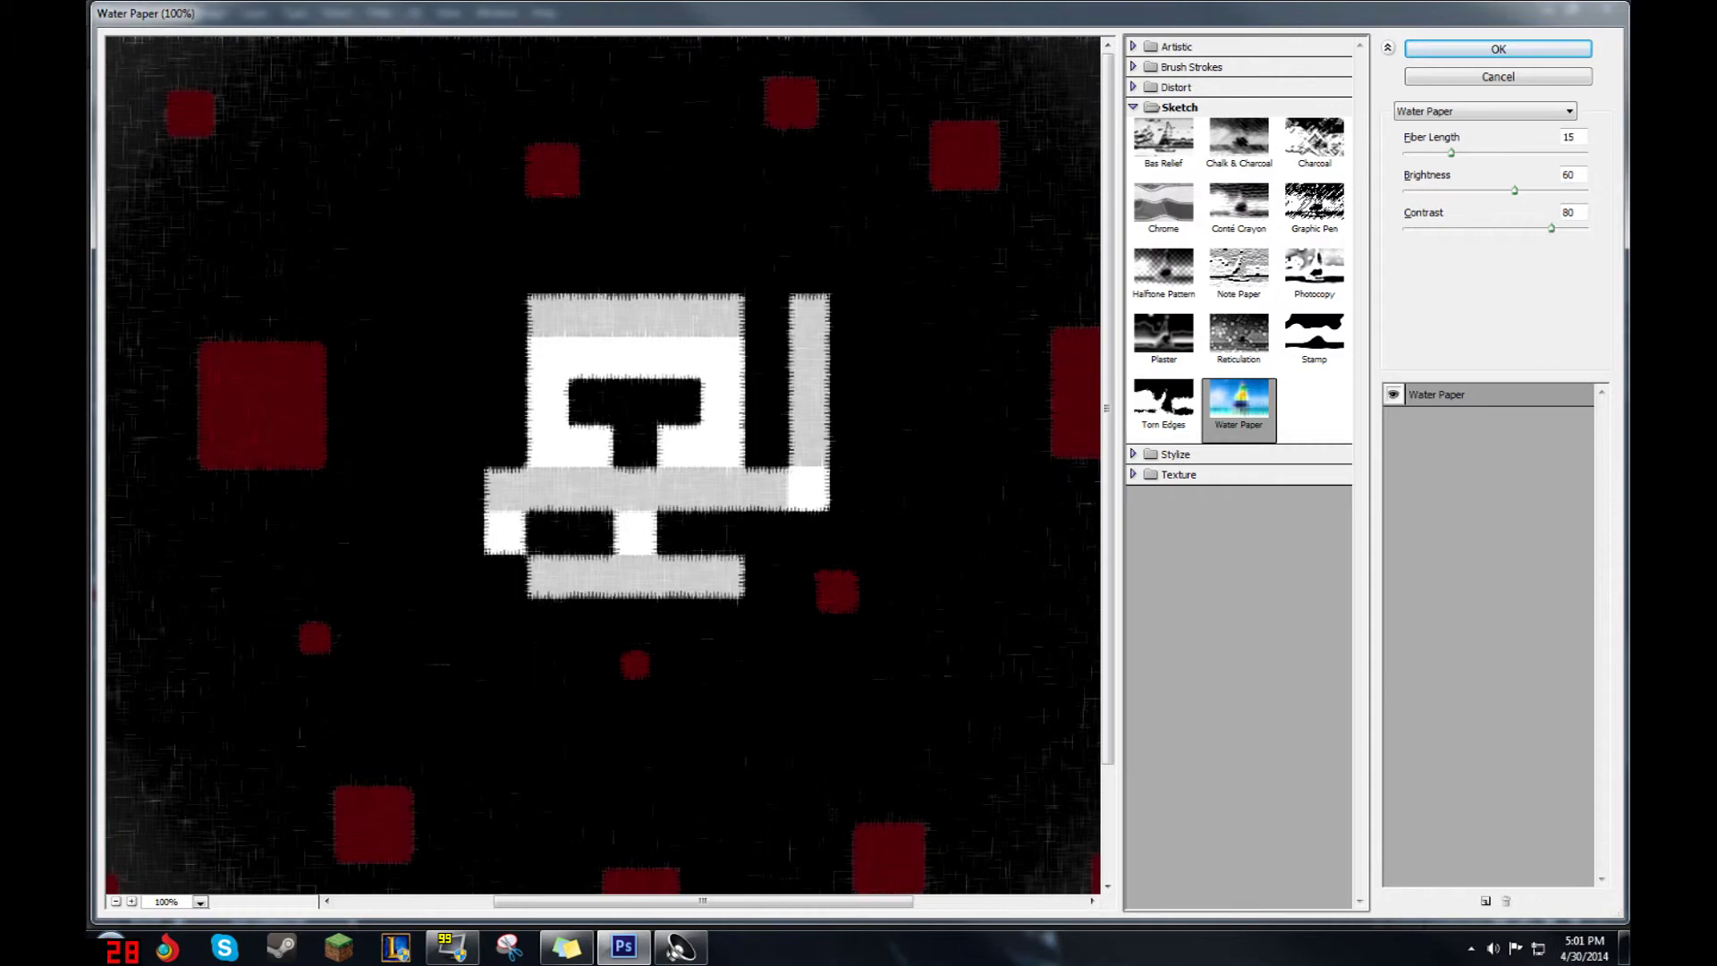
click(1163, 400)
click(1163, 336)
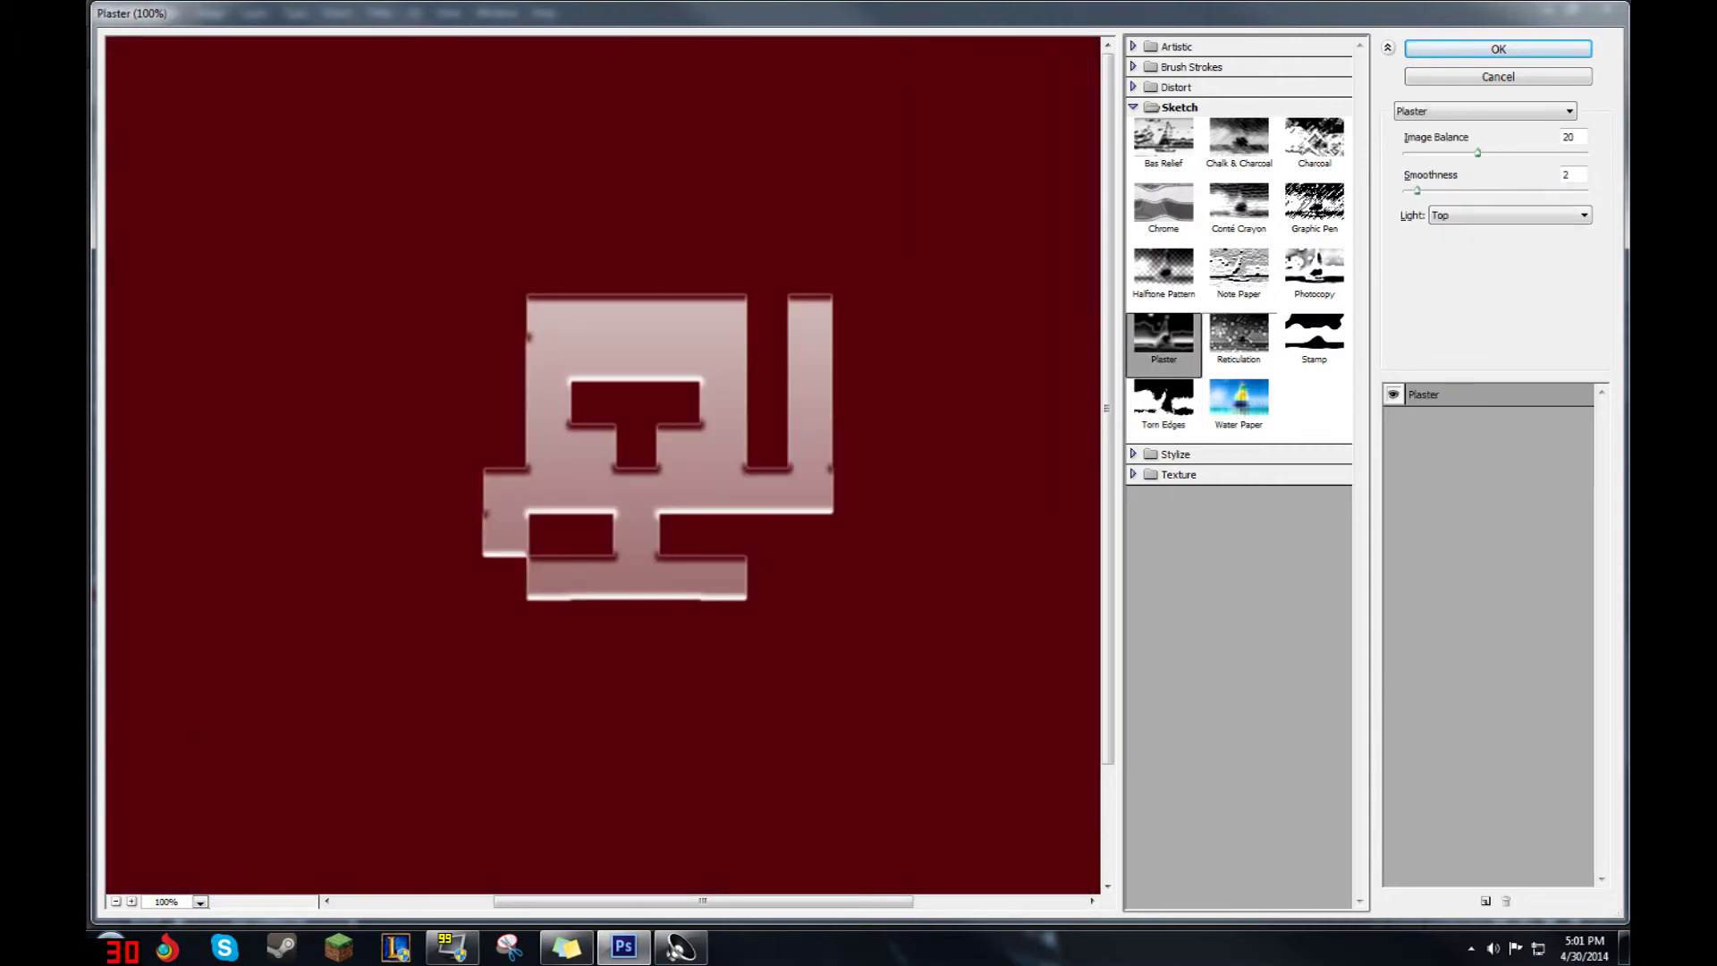
click(1238, 336)
click(1239, 401)
click(1164, 400)
click(1163, 337)
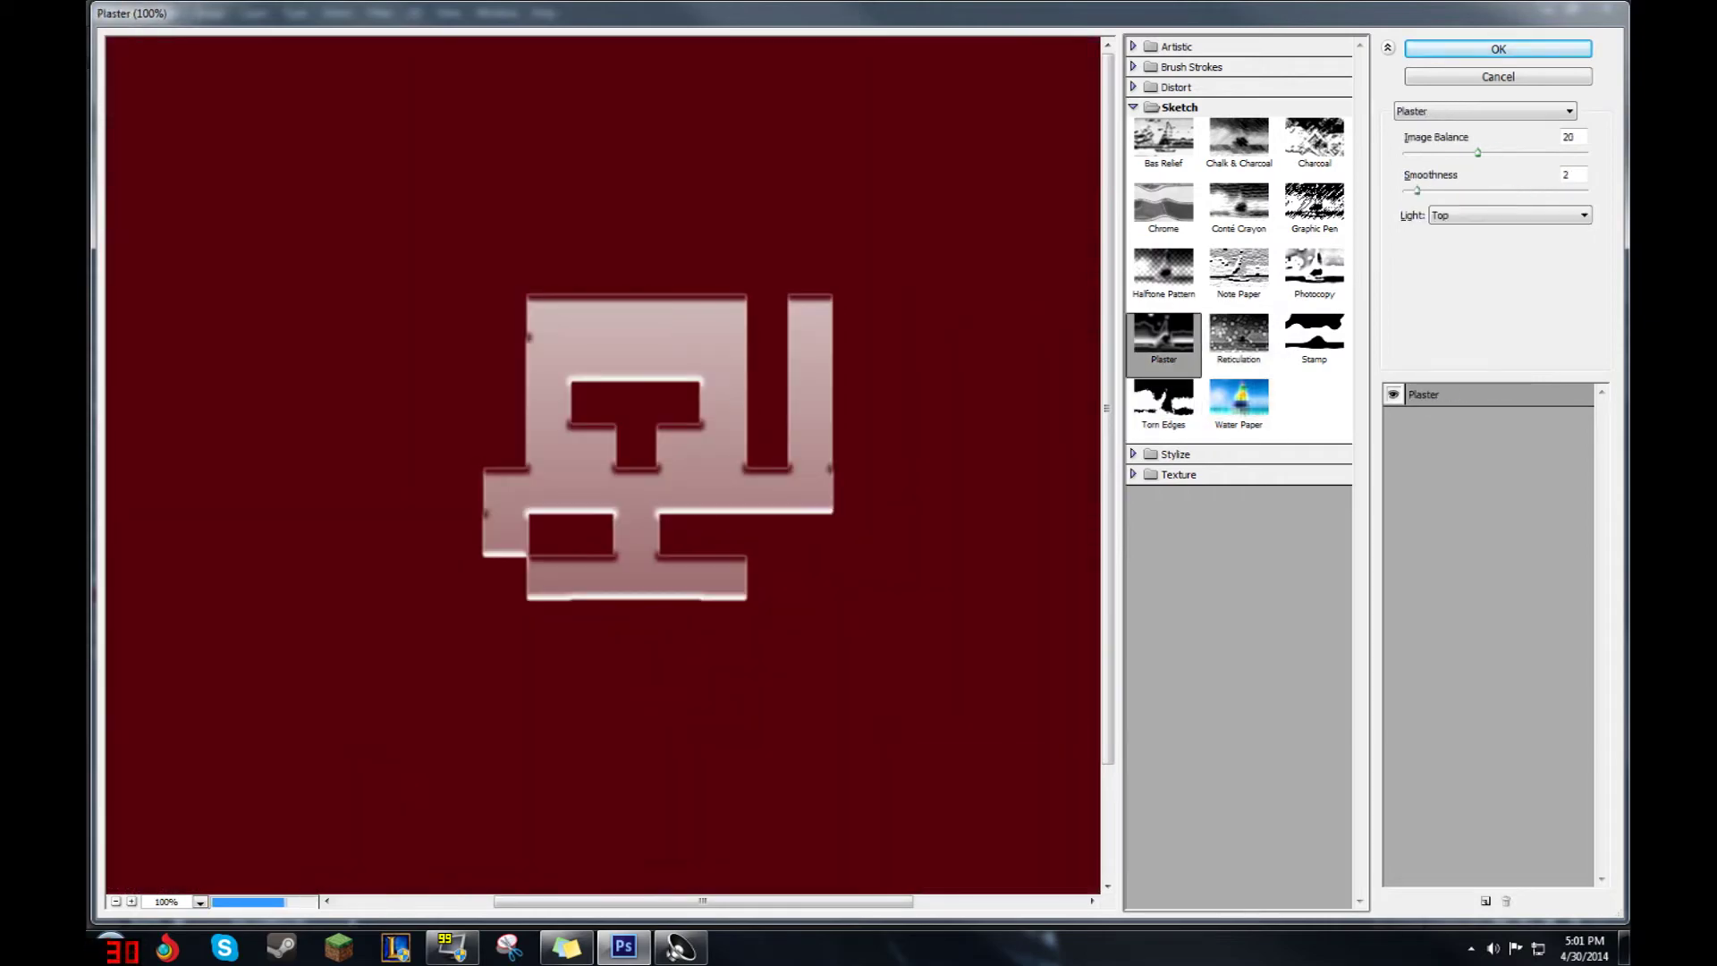
- Preview the Conté Crayon, Chrome and Chalk & Charcoal sketch filters and examine their effect on the knight and title
key(Down)
key(Up)
key(Right)
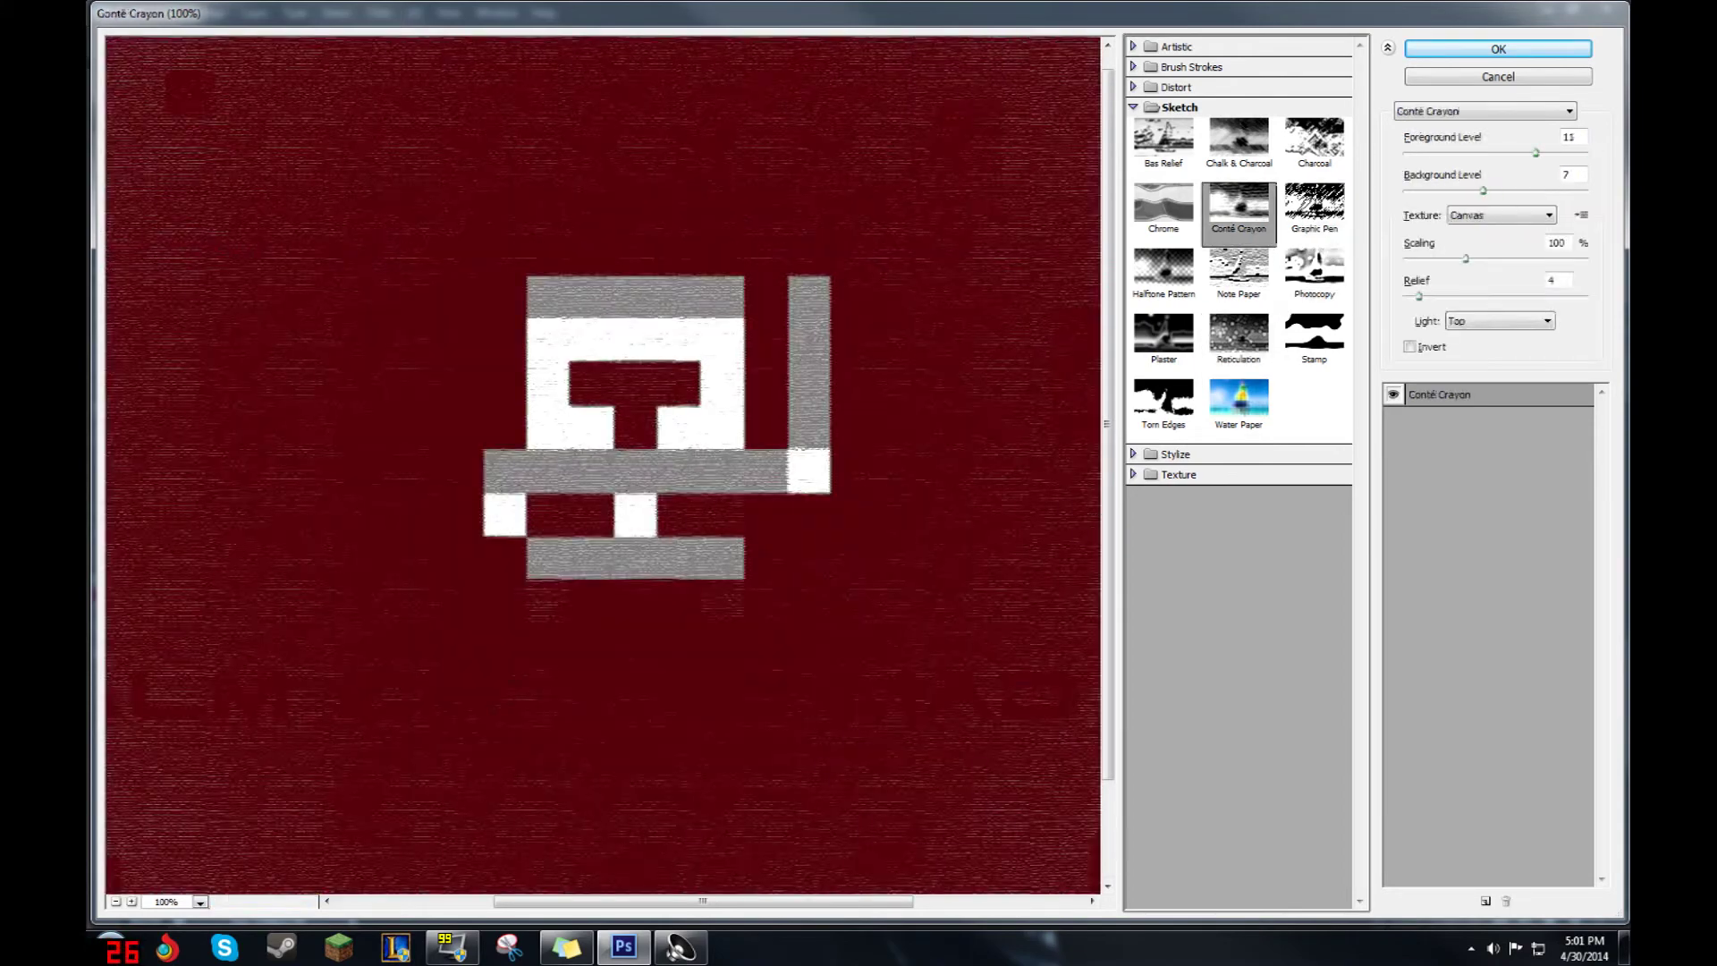
key(Right)
key(Left)
key(Left)
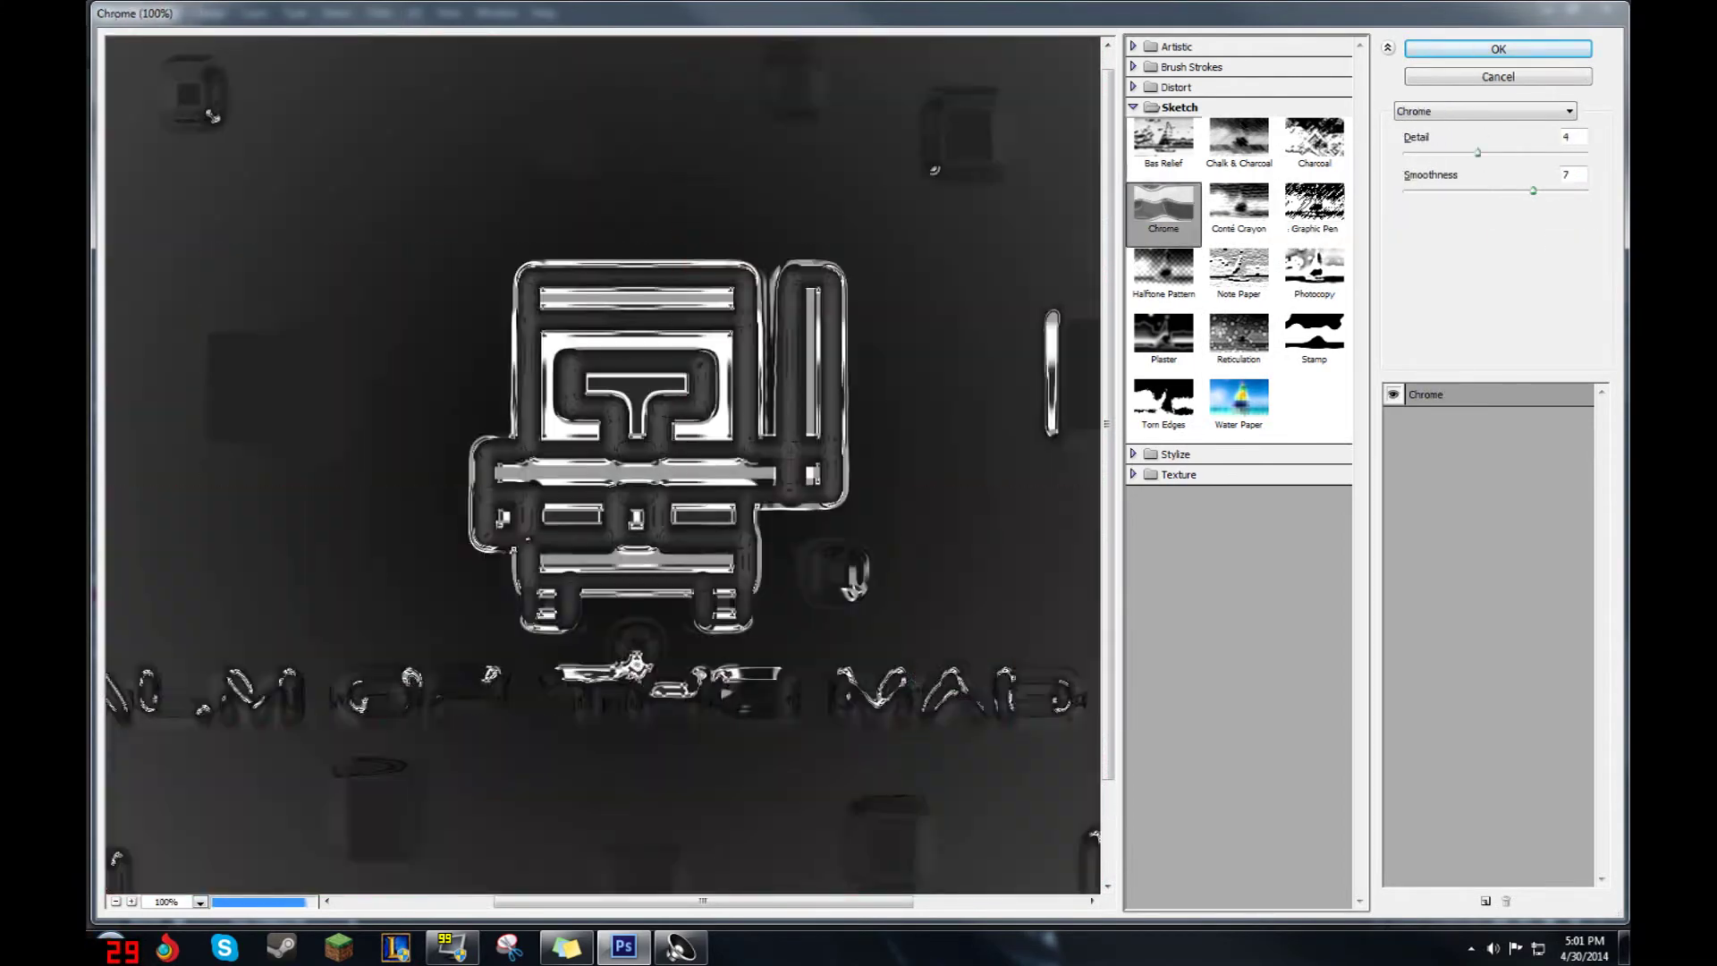
key(Up)
key(Right)
key(Right)
key(Left)
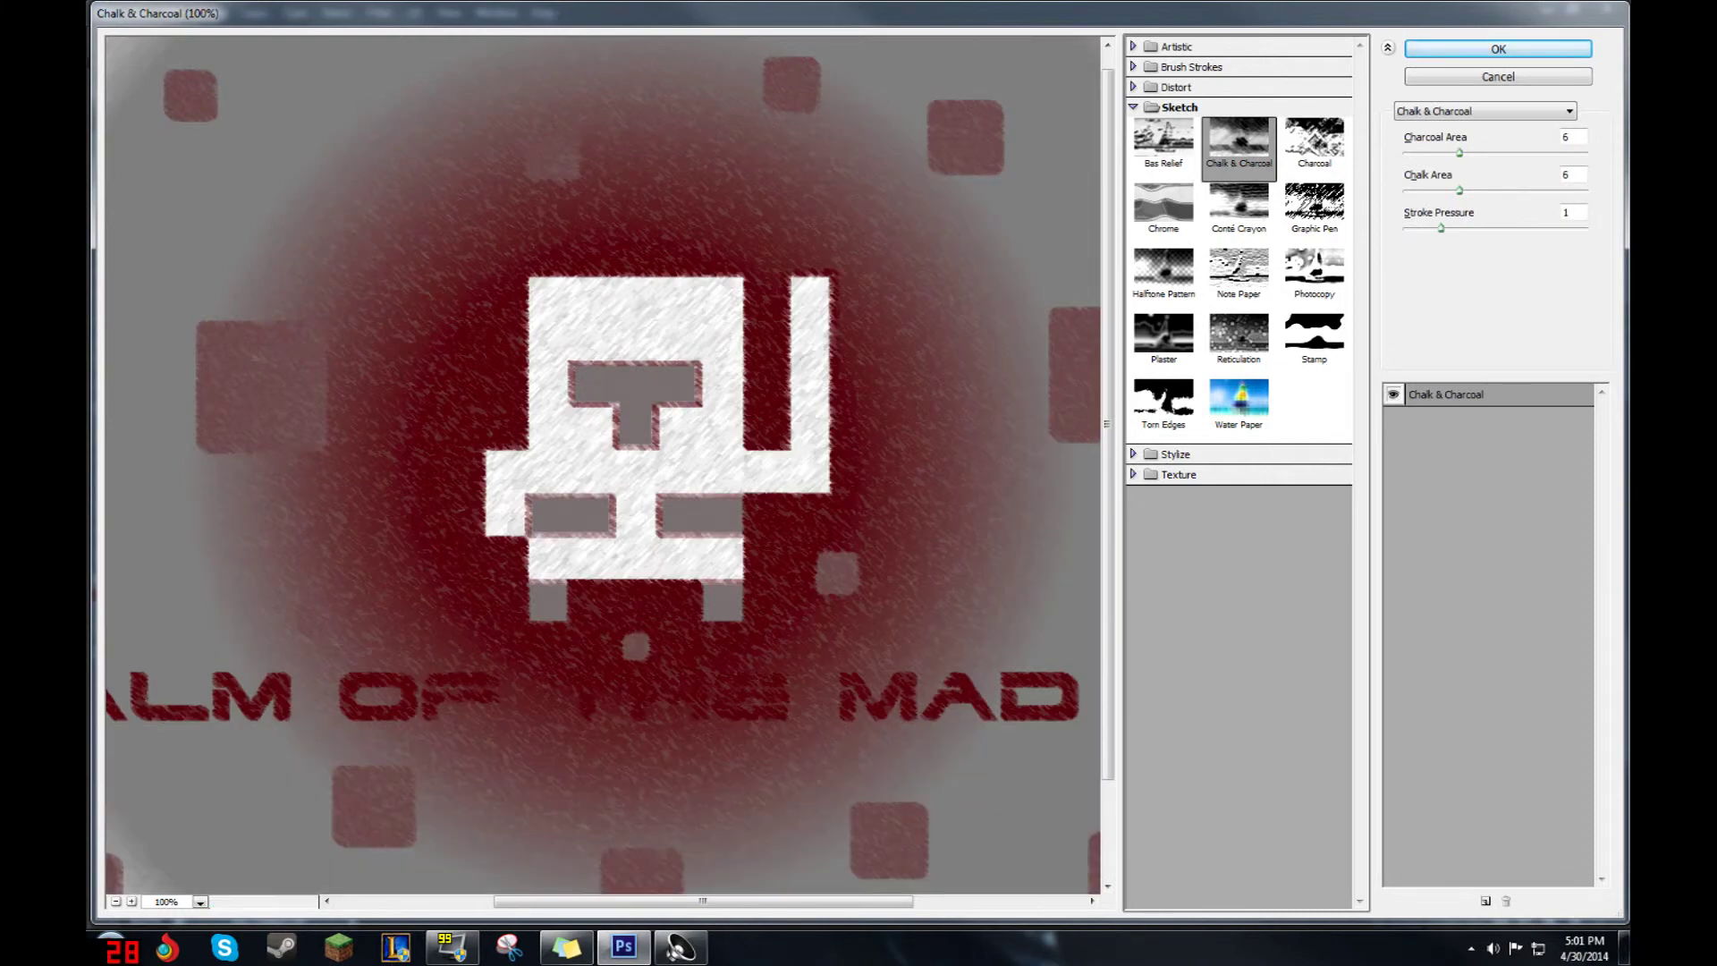
mouse_move(703, 902)
mouse_down()
mouse_move(548, 901)
mouse_move(873, 902)
mouse_move(550, 901)
mouse_move(731, 902)
mouse_move(684, 901)
mouse_up()
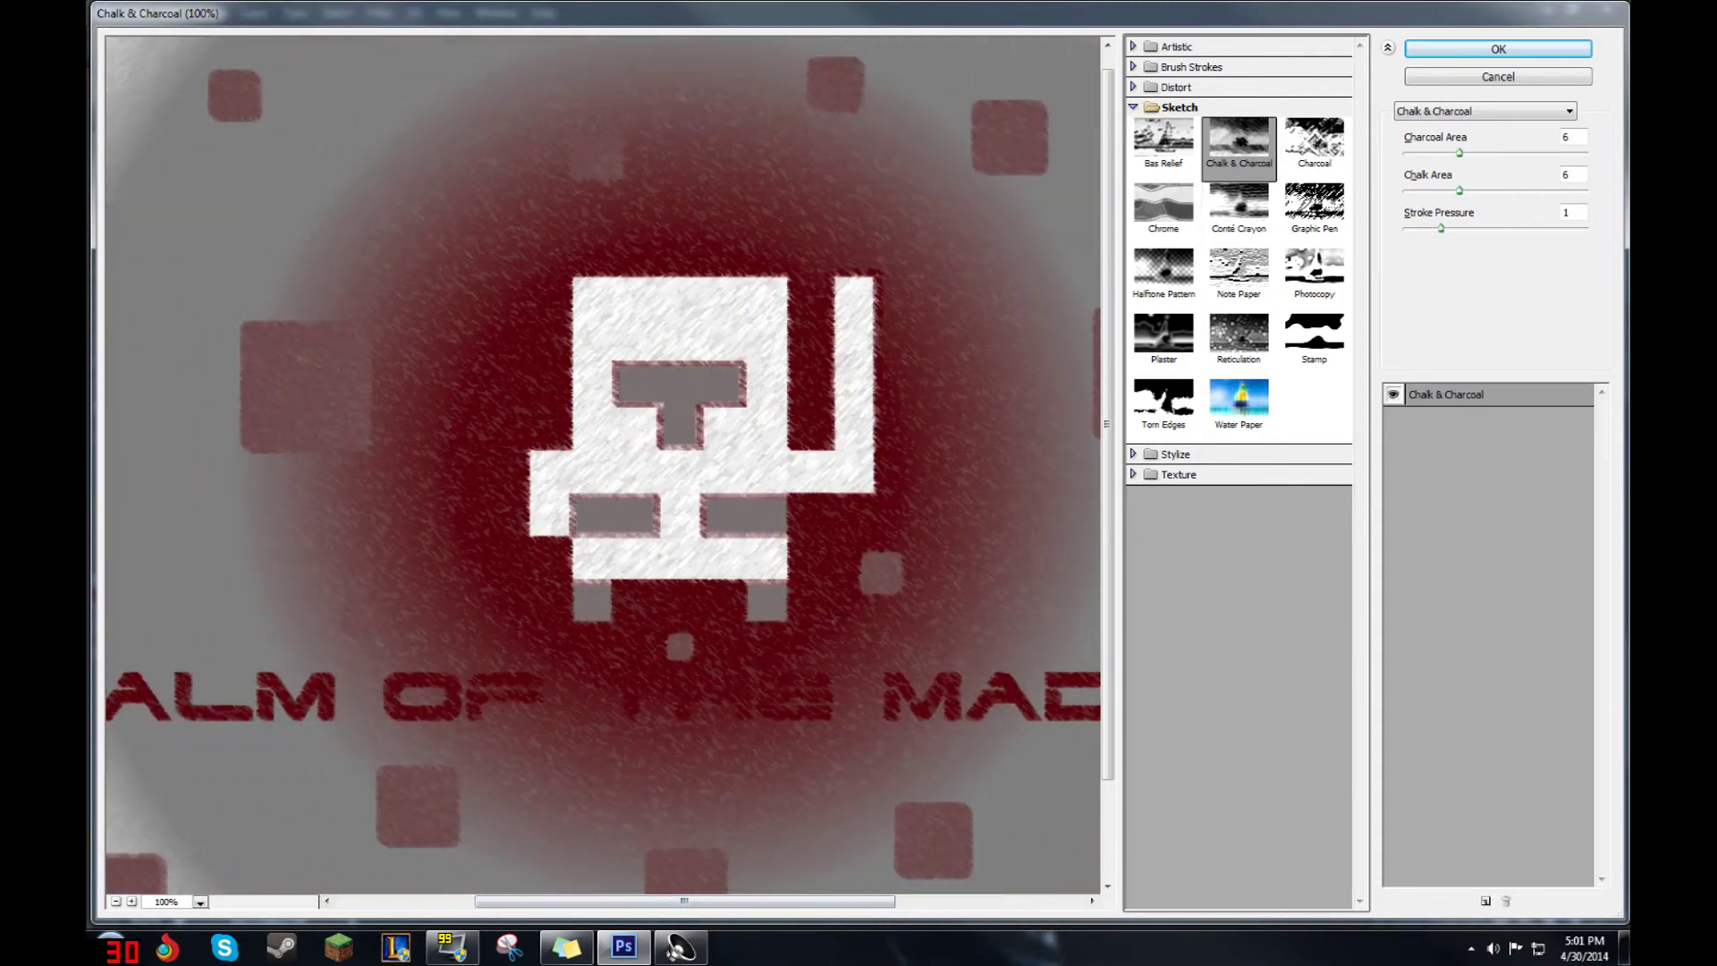
- Preview the Glass, Ocean Ripple and Diffuse Glow distortion filters on the wallpaper
click(1153, 88)
click(1314, 122)
click(1240, 122)
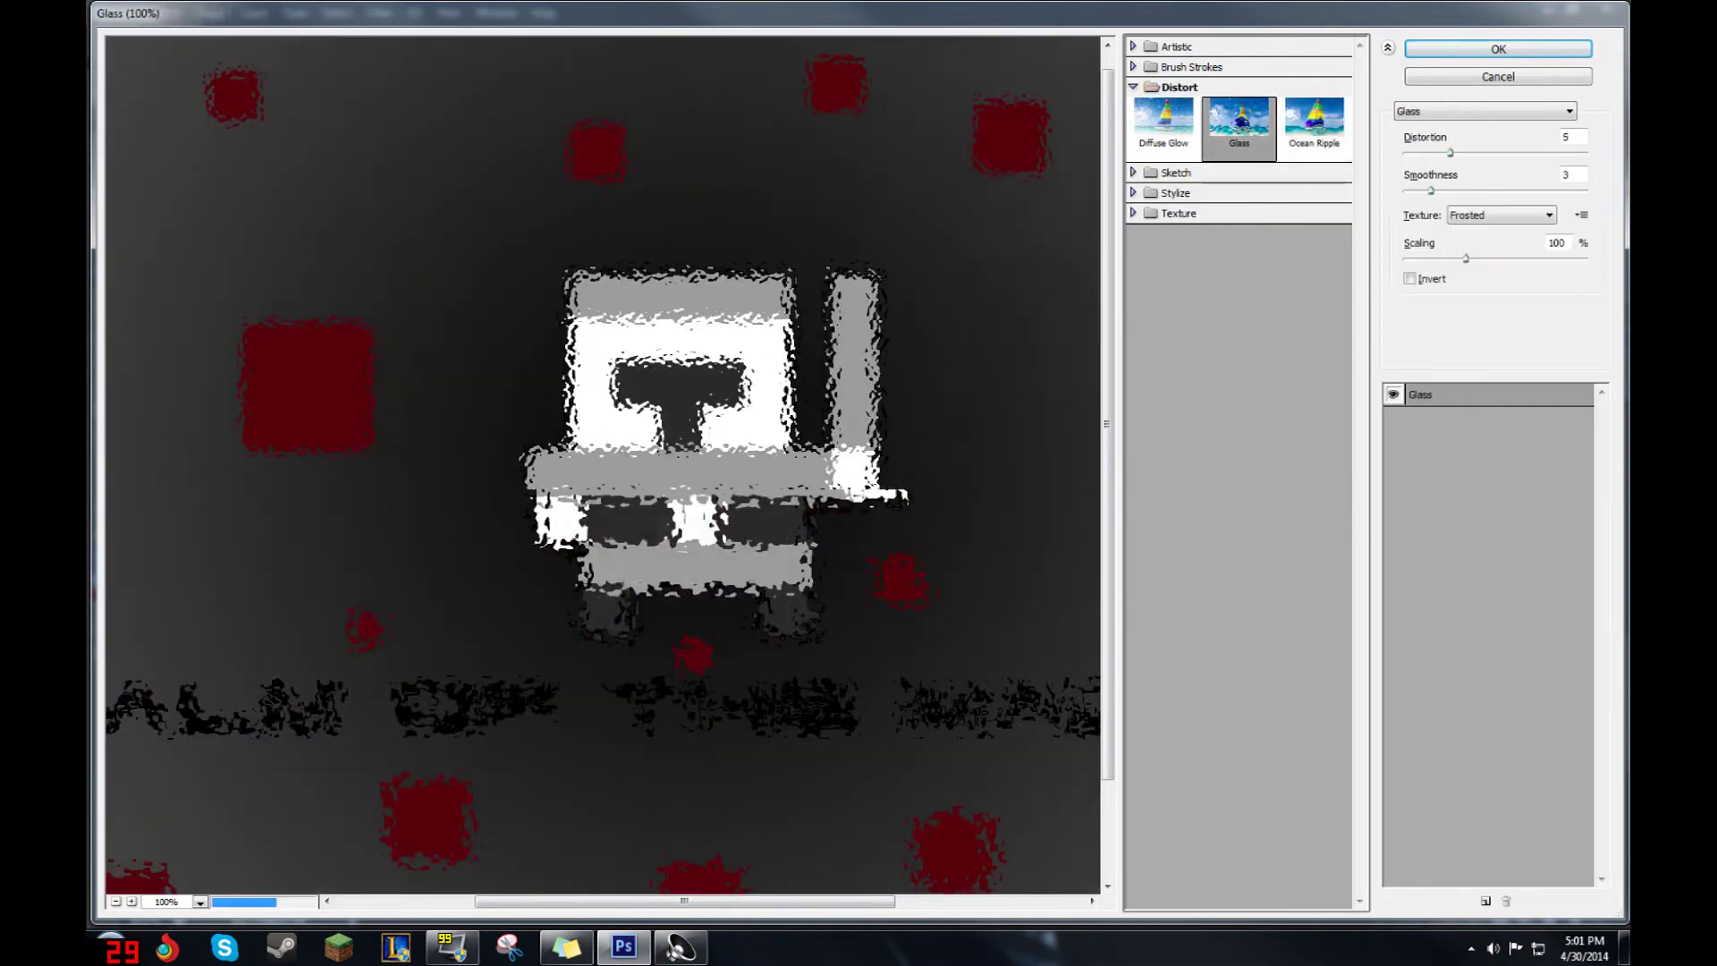
click(1314, 121)
click(1239, 122)
click(1163, 118)
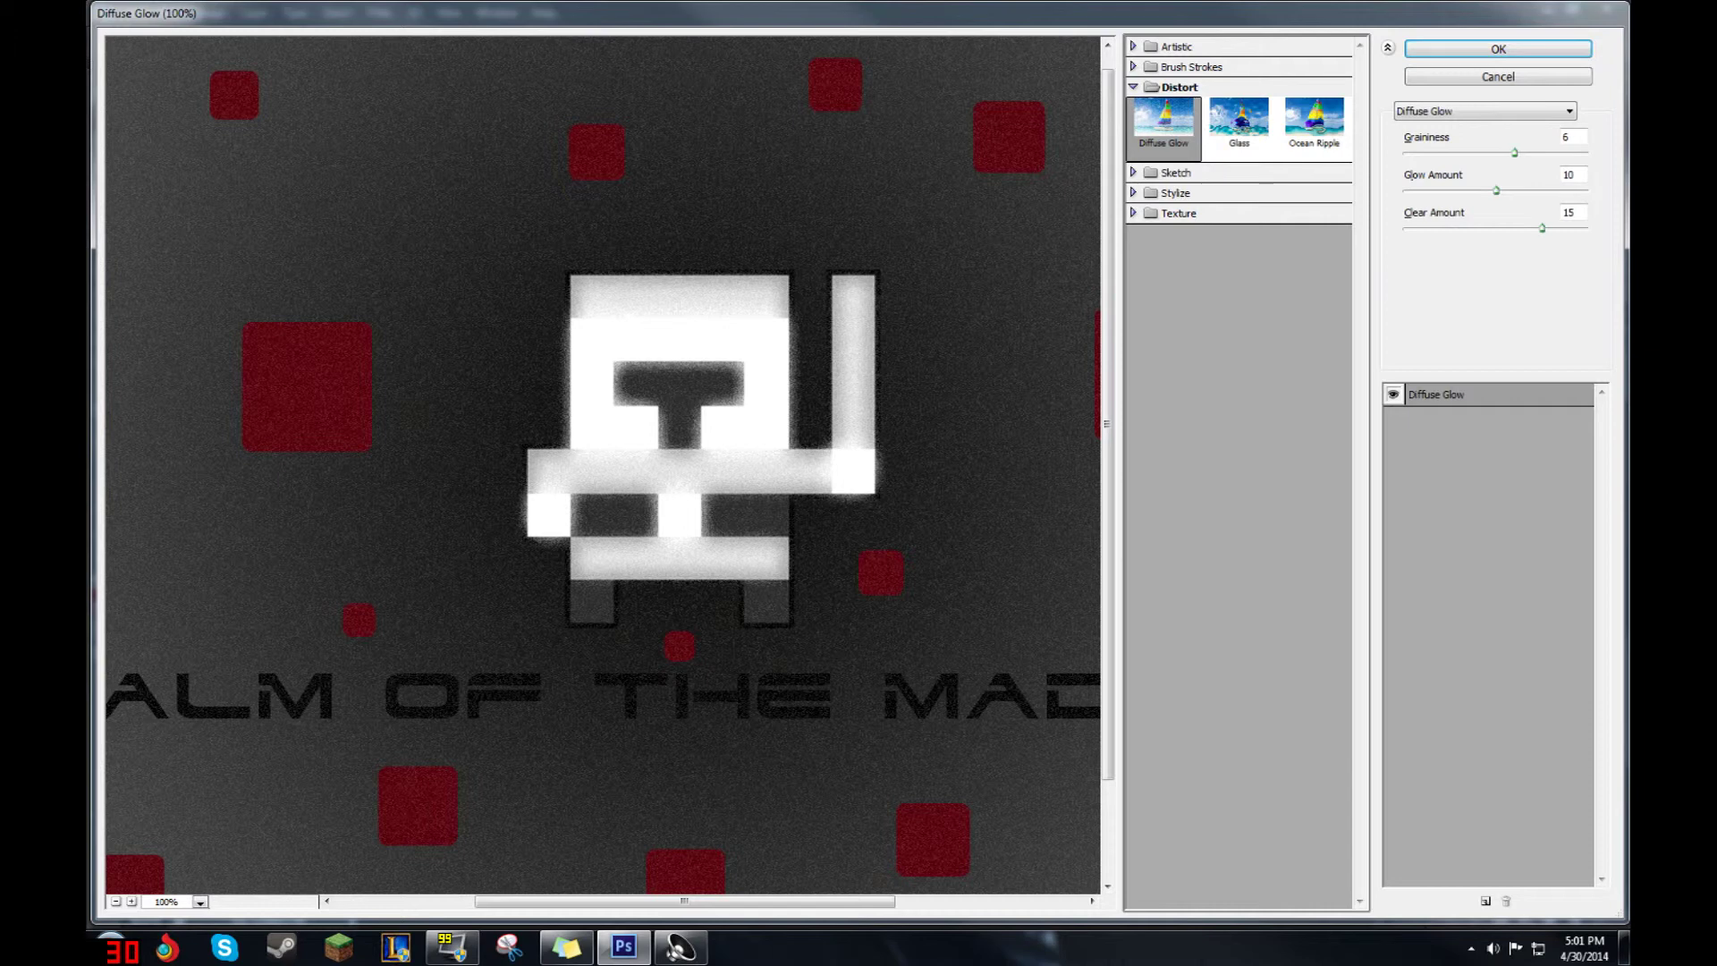
- Preview the Sumi-e brush stroke filter and examine its effect across the wallpaper
click(1180, 87)
click(1192, 67)
click(1239, 228)
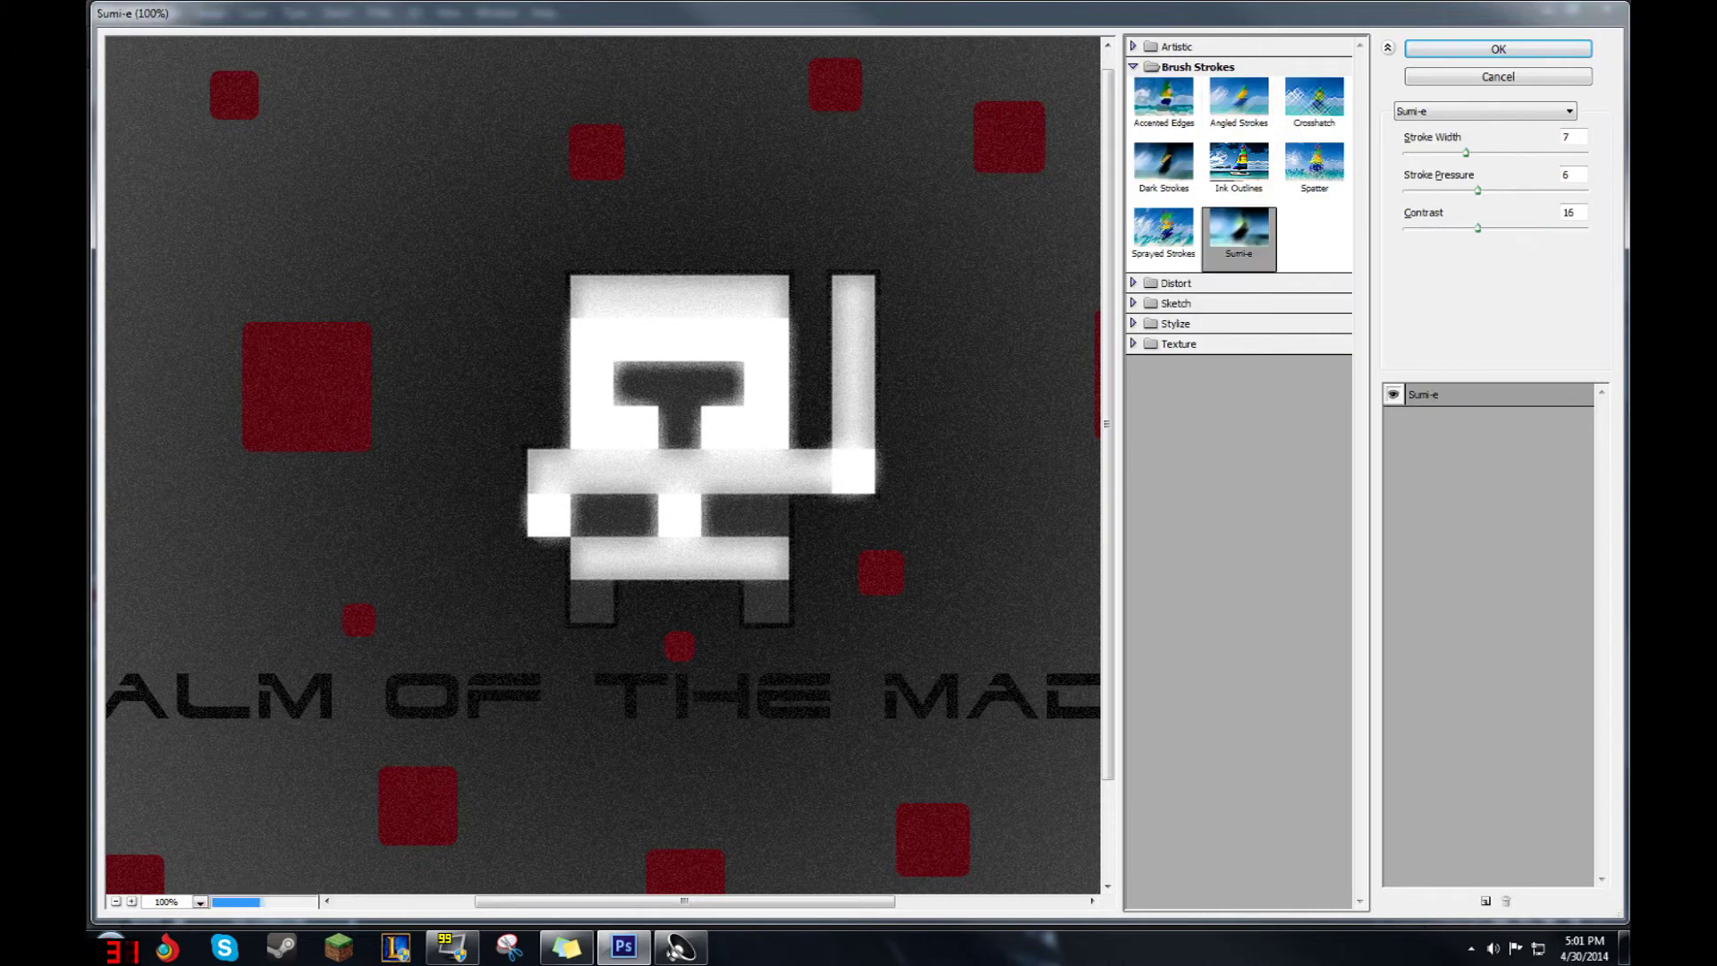
scroll(603, 465, down, 3)
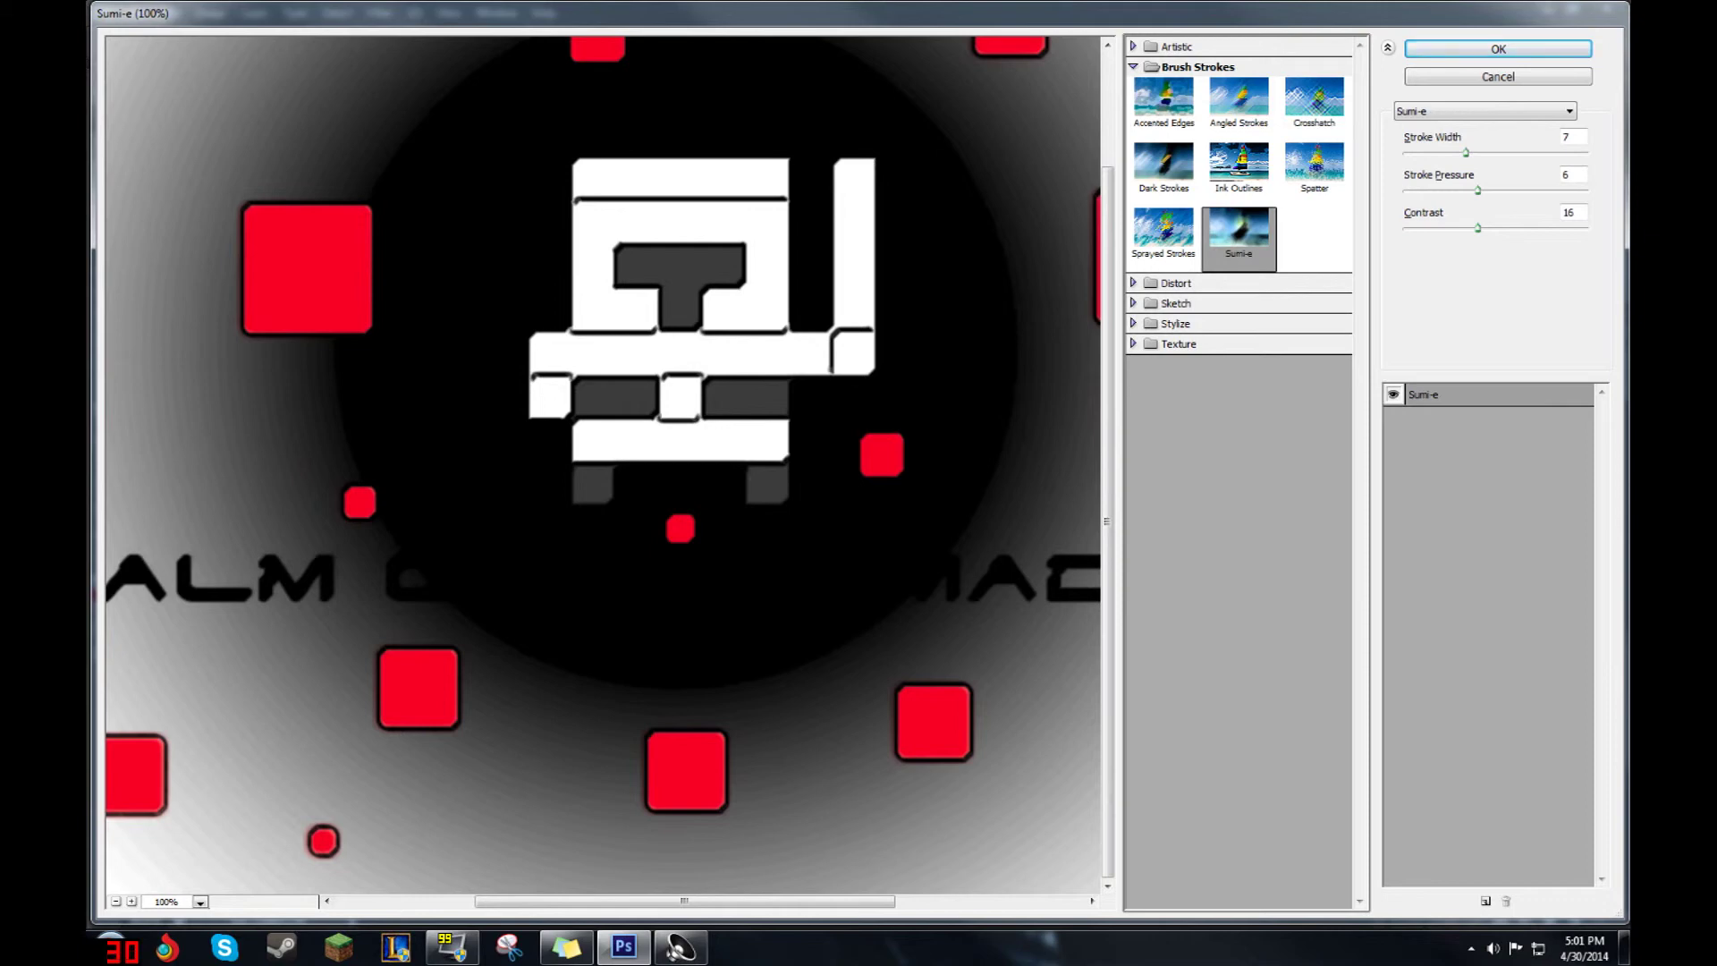
scroll(604, 465, up, 3)
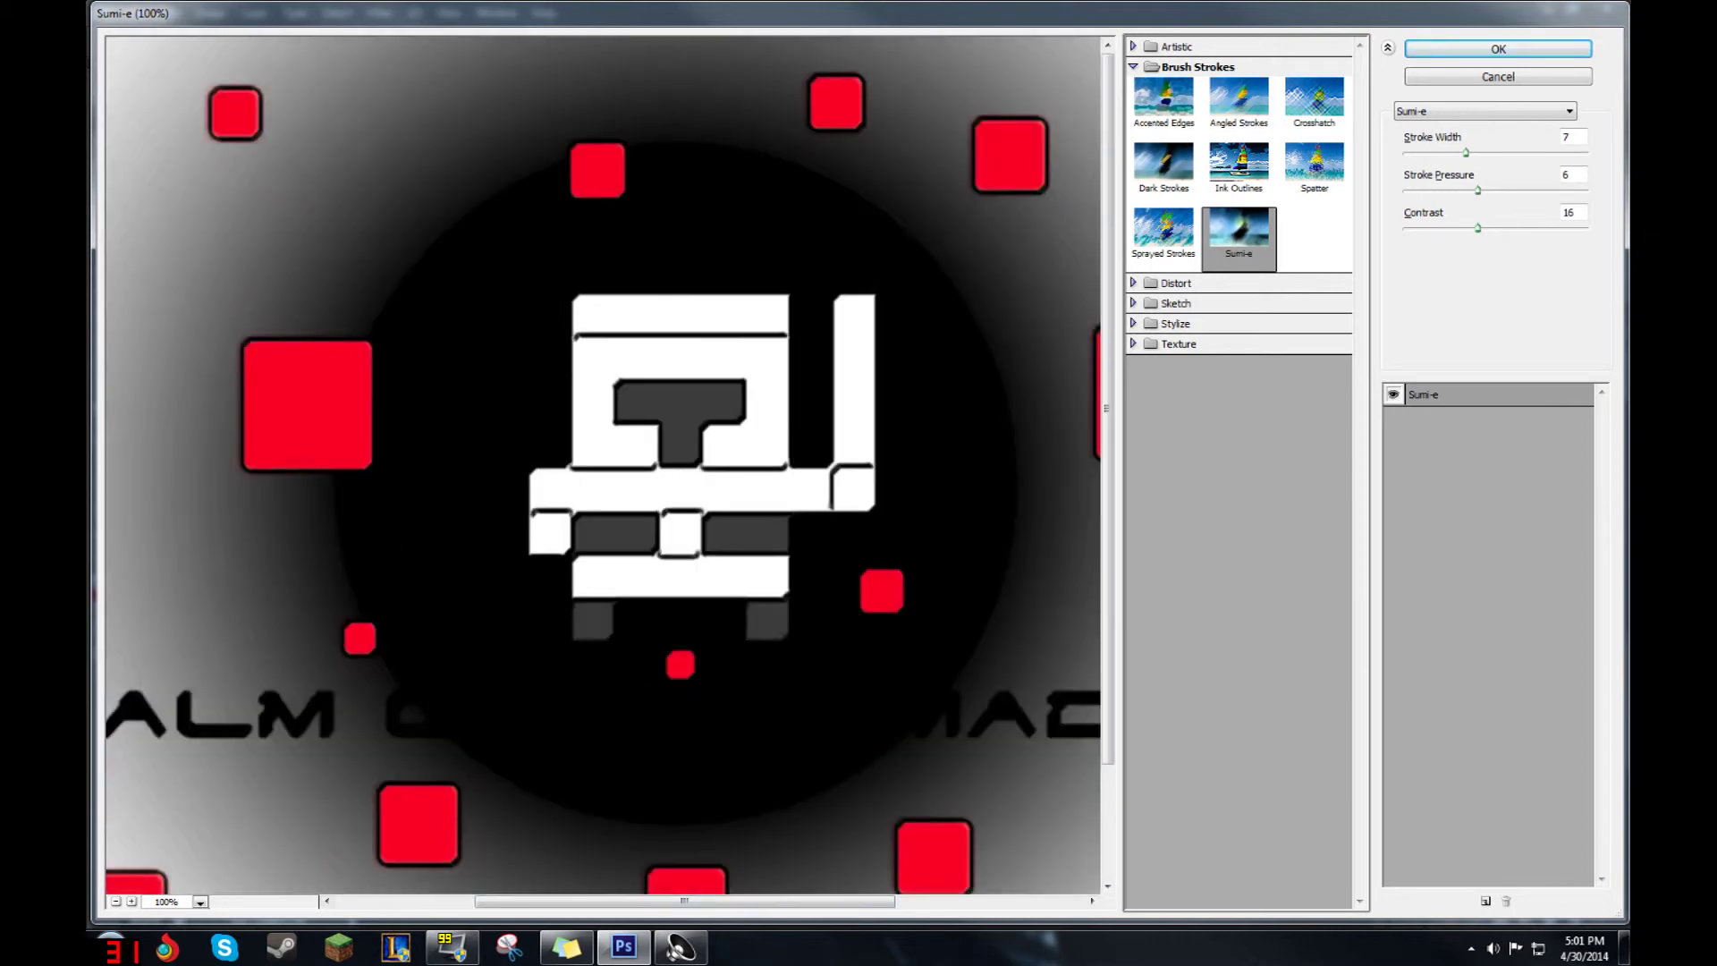
mouse_move(684, 901)
mouse_down()
mouse_move(858, 901)
mouse_move(578, 902)
mouse_move(662, 902)
mouse_up()
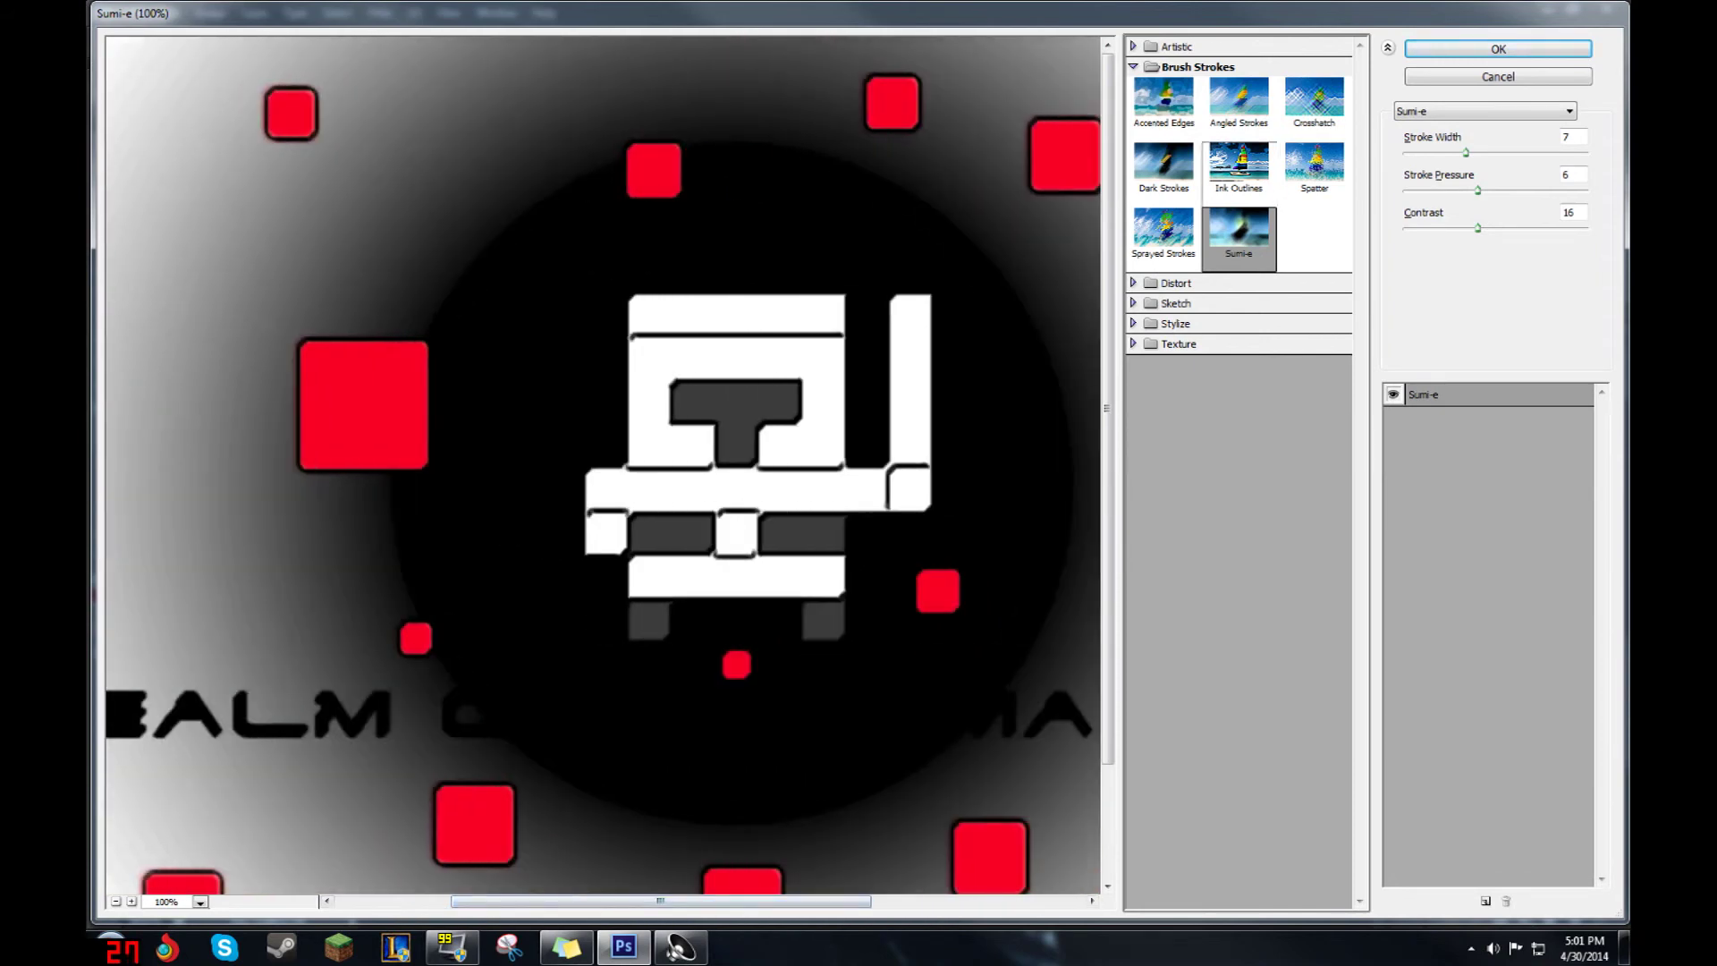
- Preview the Sprayed Strokes, Dark Strokes, Ink Outlines, Spatter, Crosshatch and Angled Strokes filters on the wallpaper
click(1163, 230)
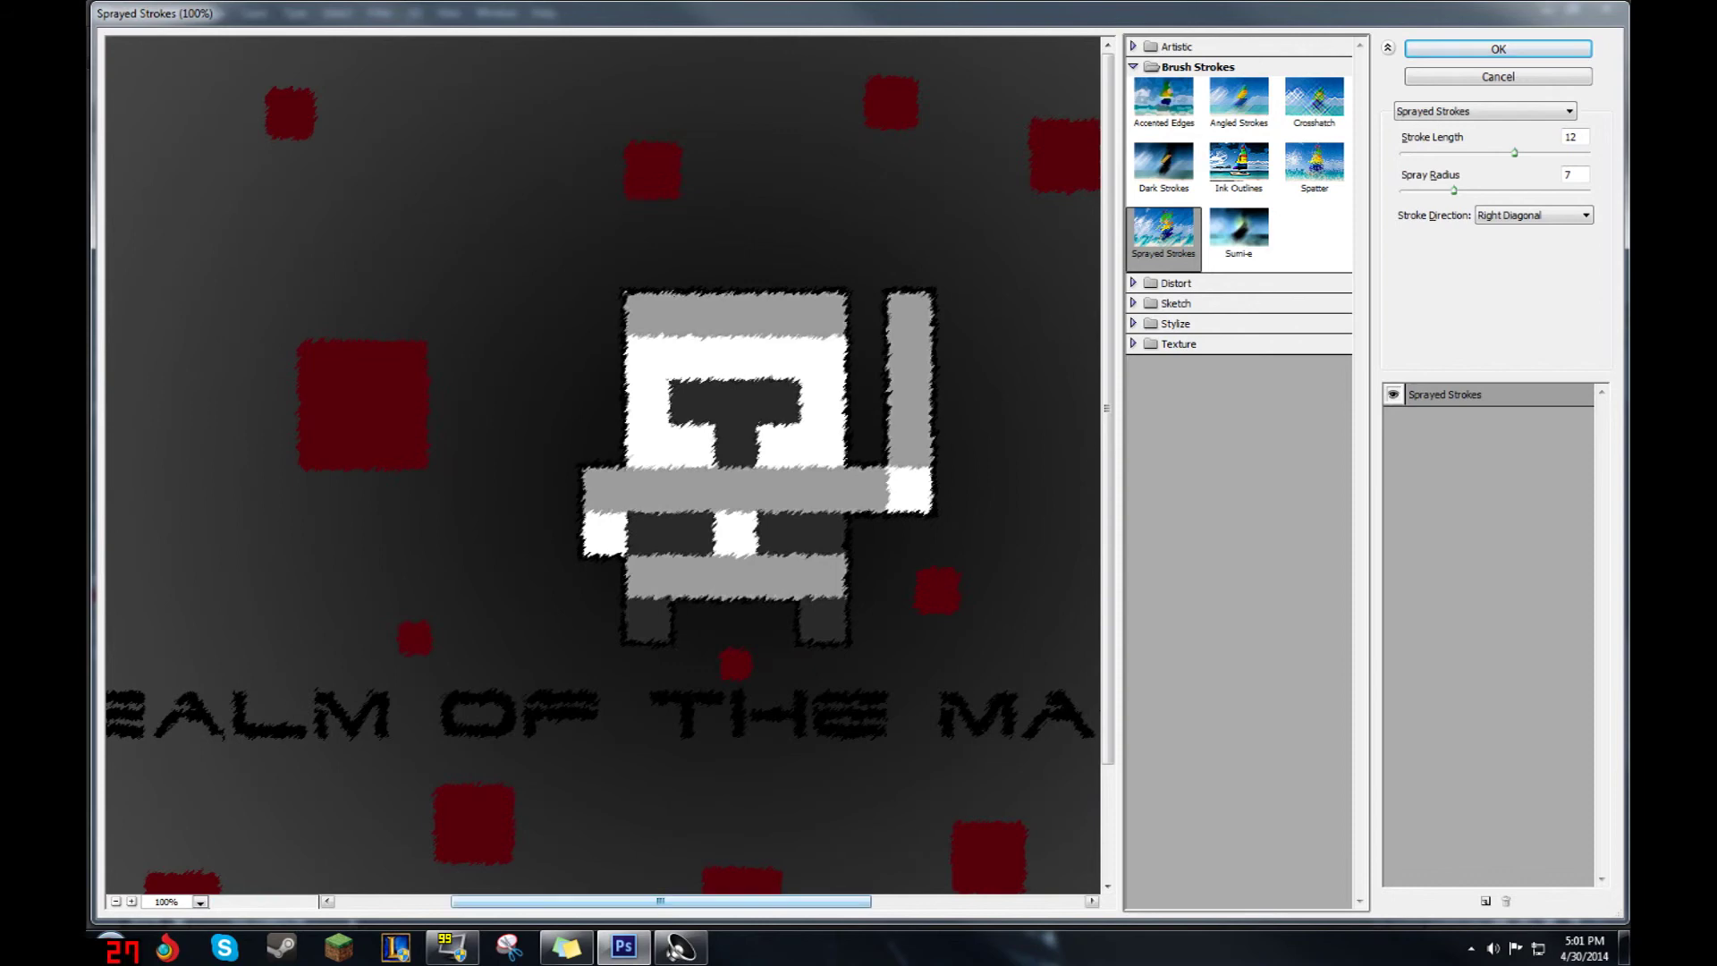
click(1163, 164)
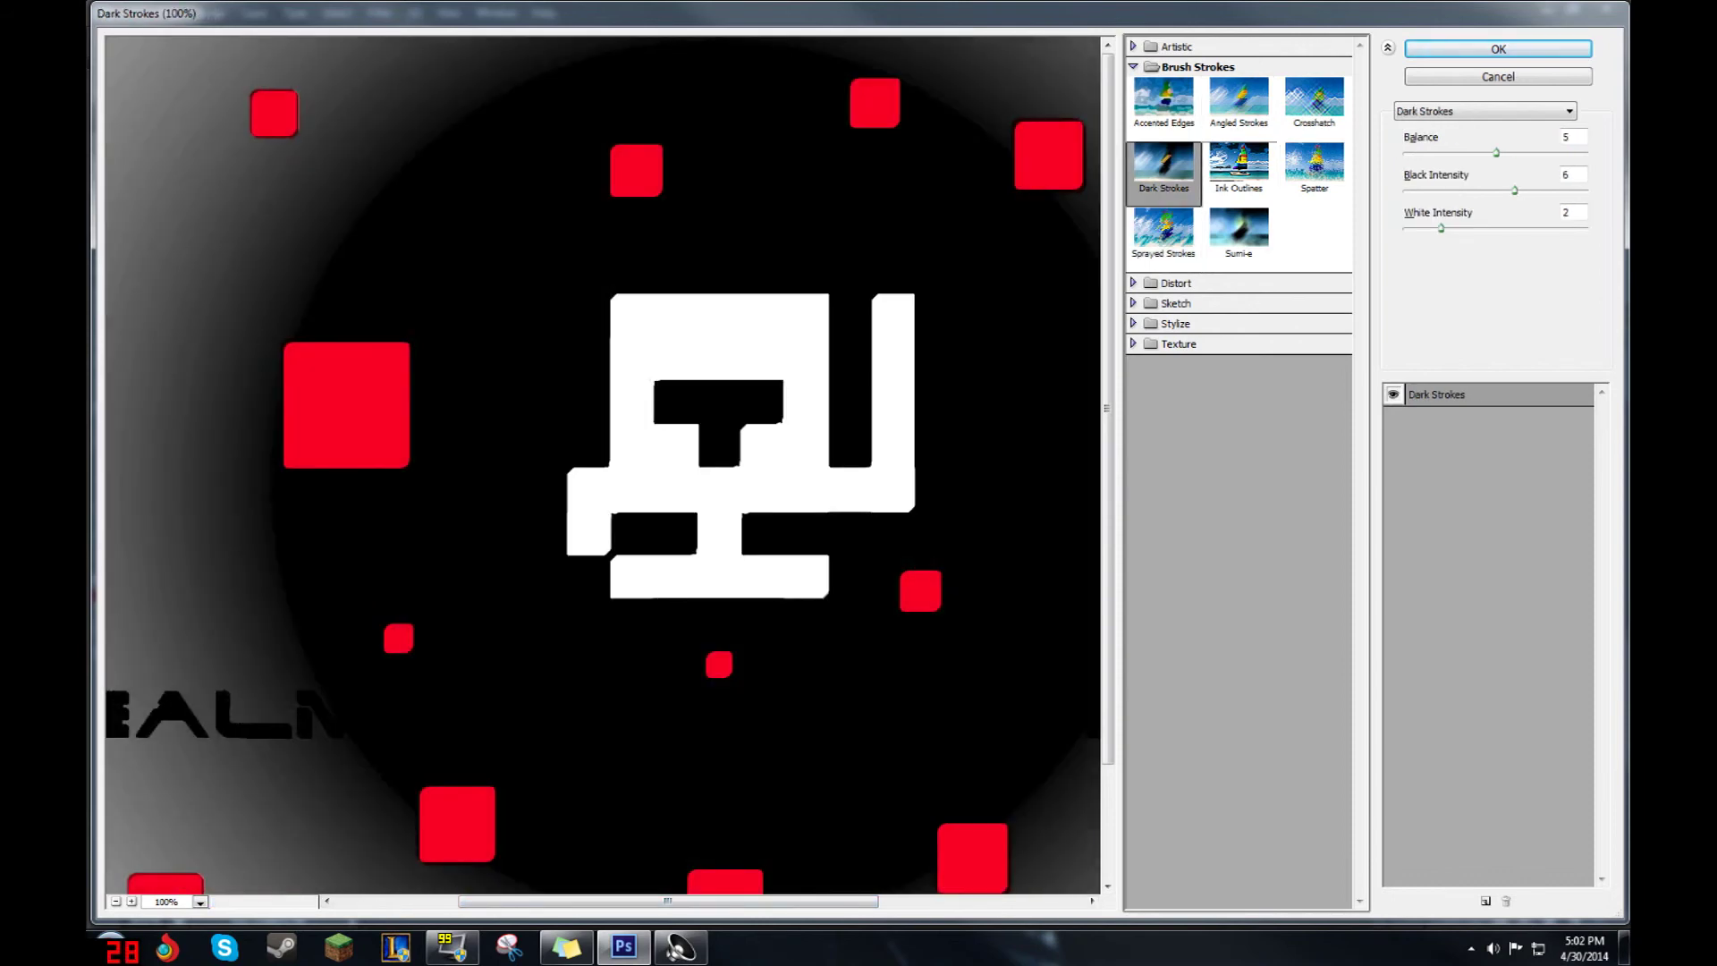
click(1239, 164)
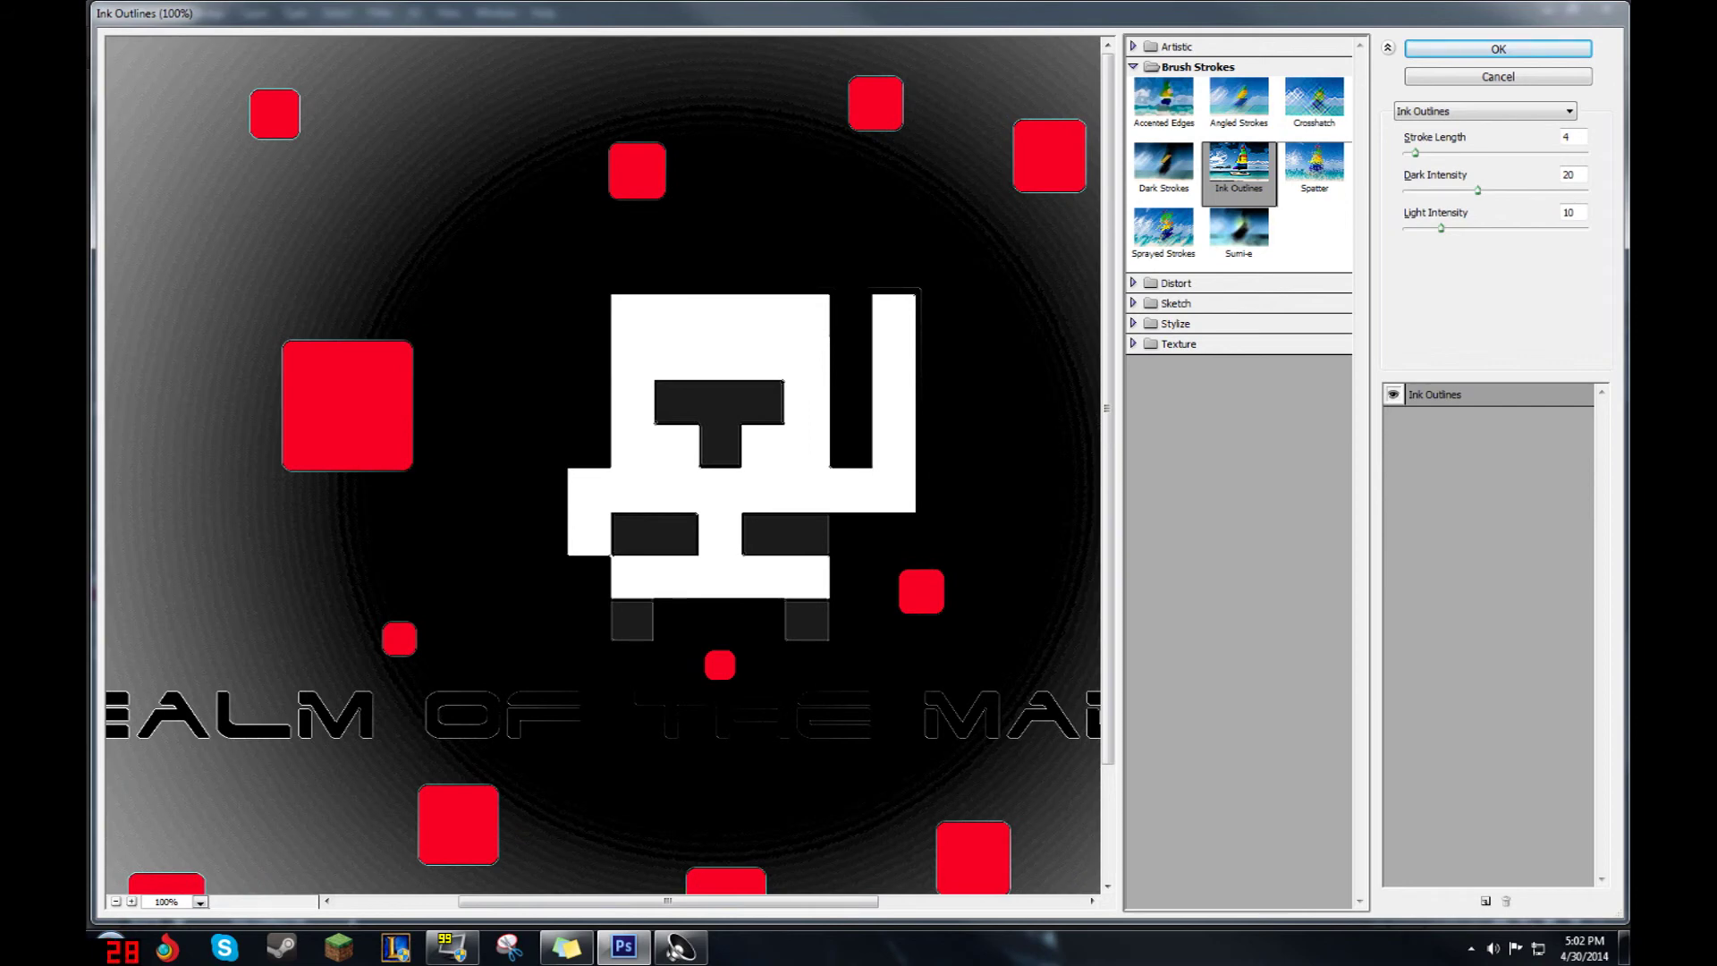
click(1314, 163)
click(1314, 98)
click(1239, 98)
- Apply the Accented Edges brush stroke filter to the wallpaper and clear the selection
click(1163, 98)
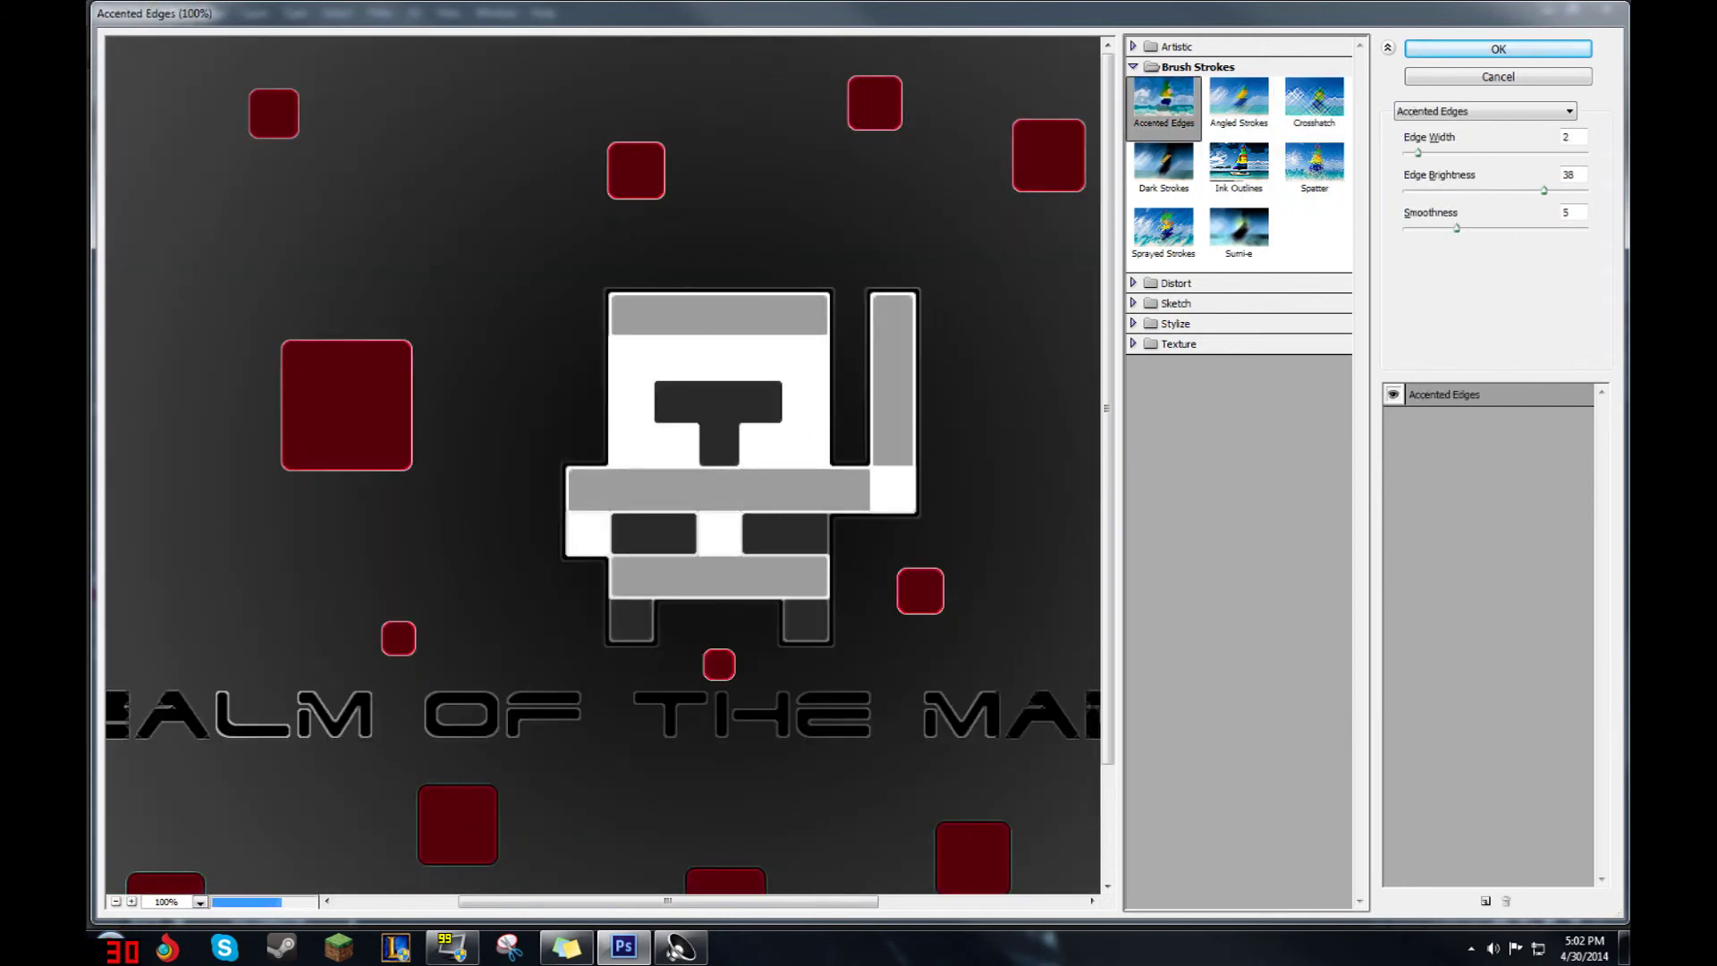
click(1164, 164)
click(1164, 98)
click(1238, 98)
click(1315, 98)
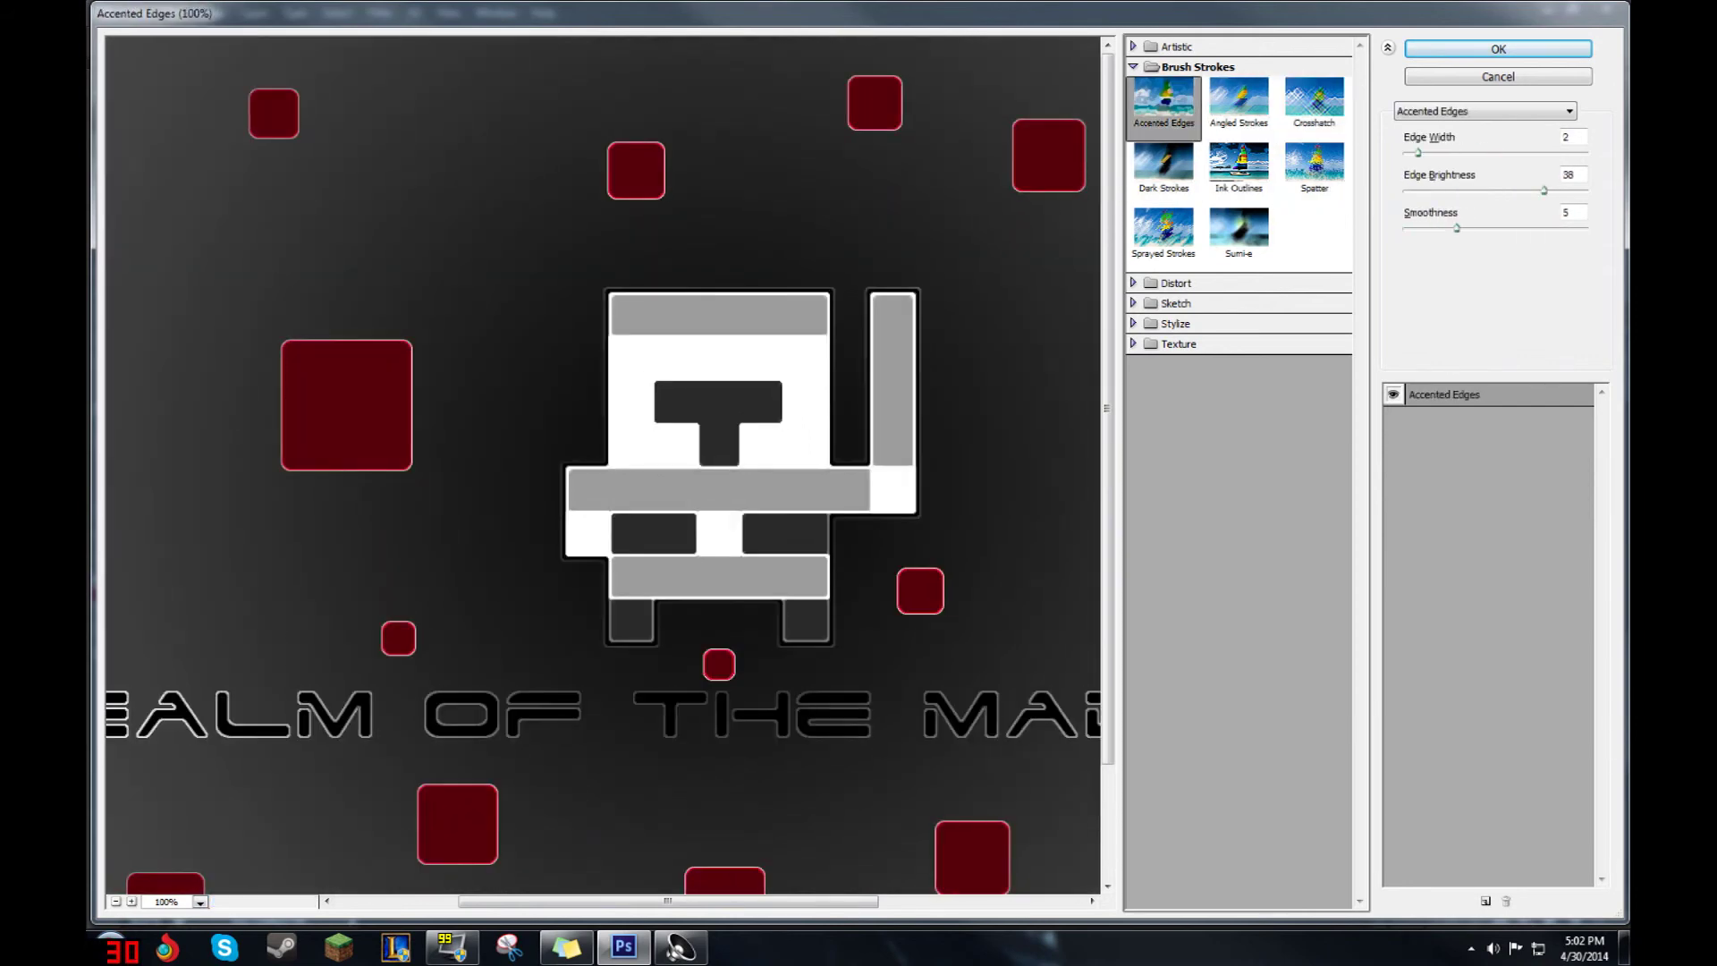
key(Return)
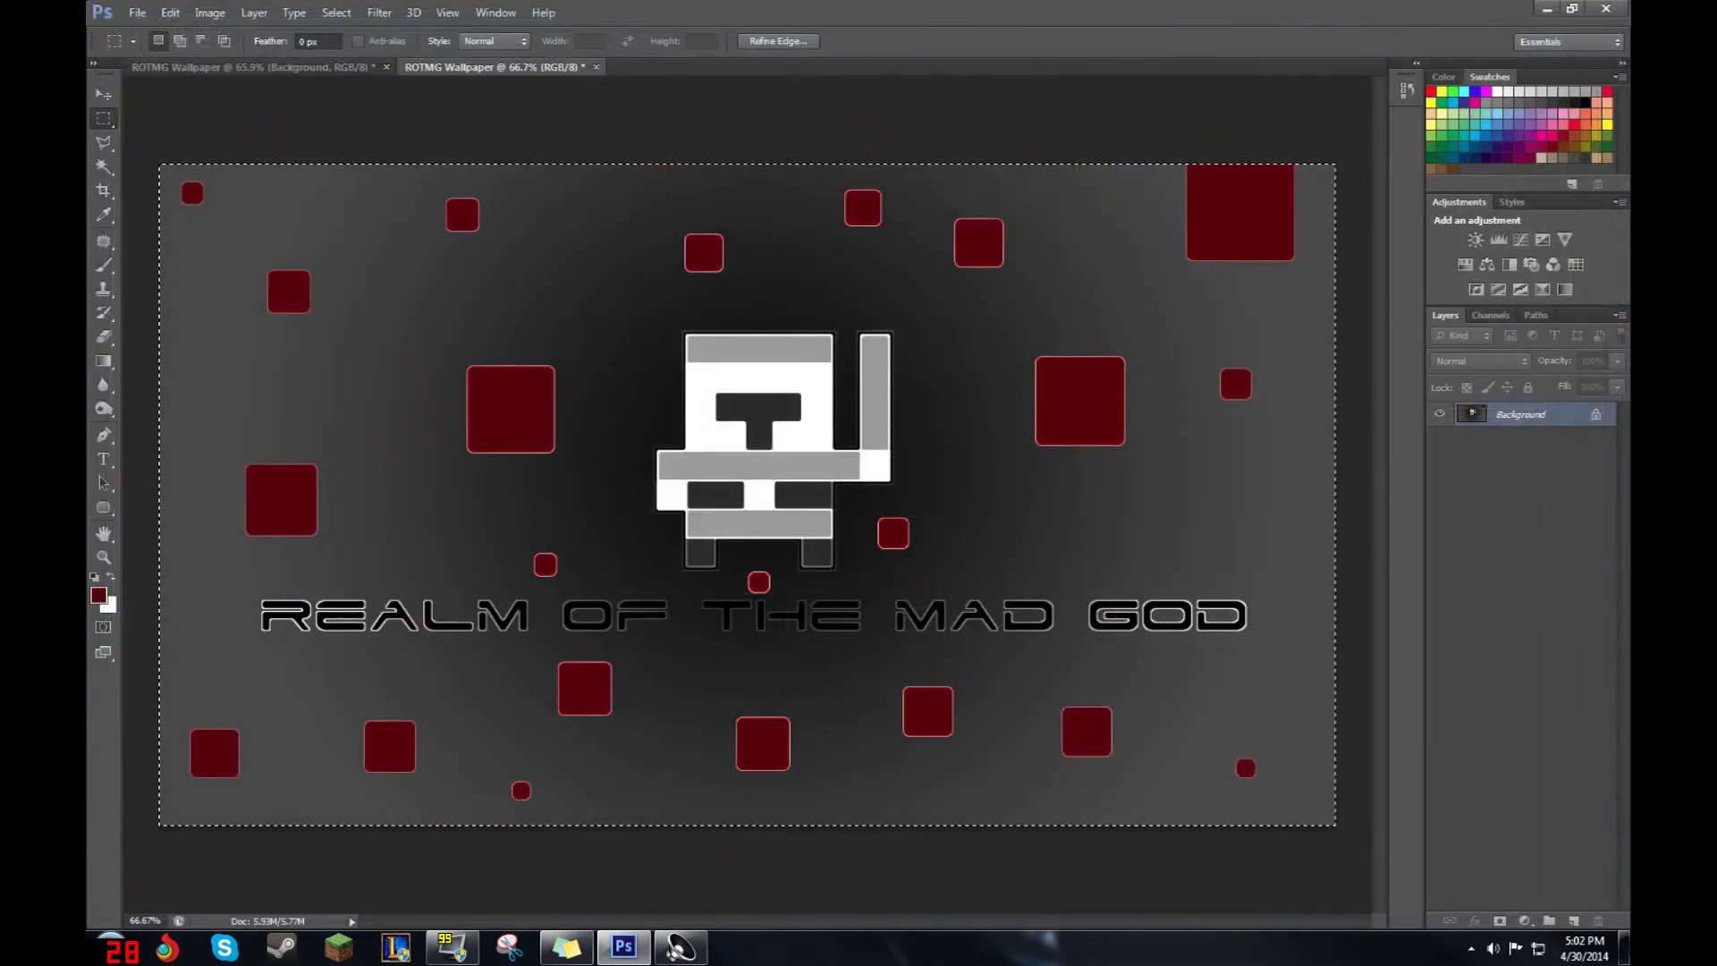
key(ctrl+d)
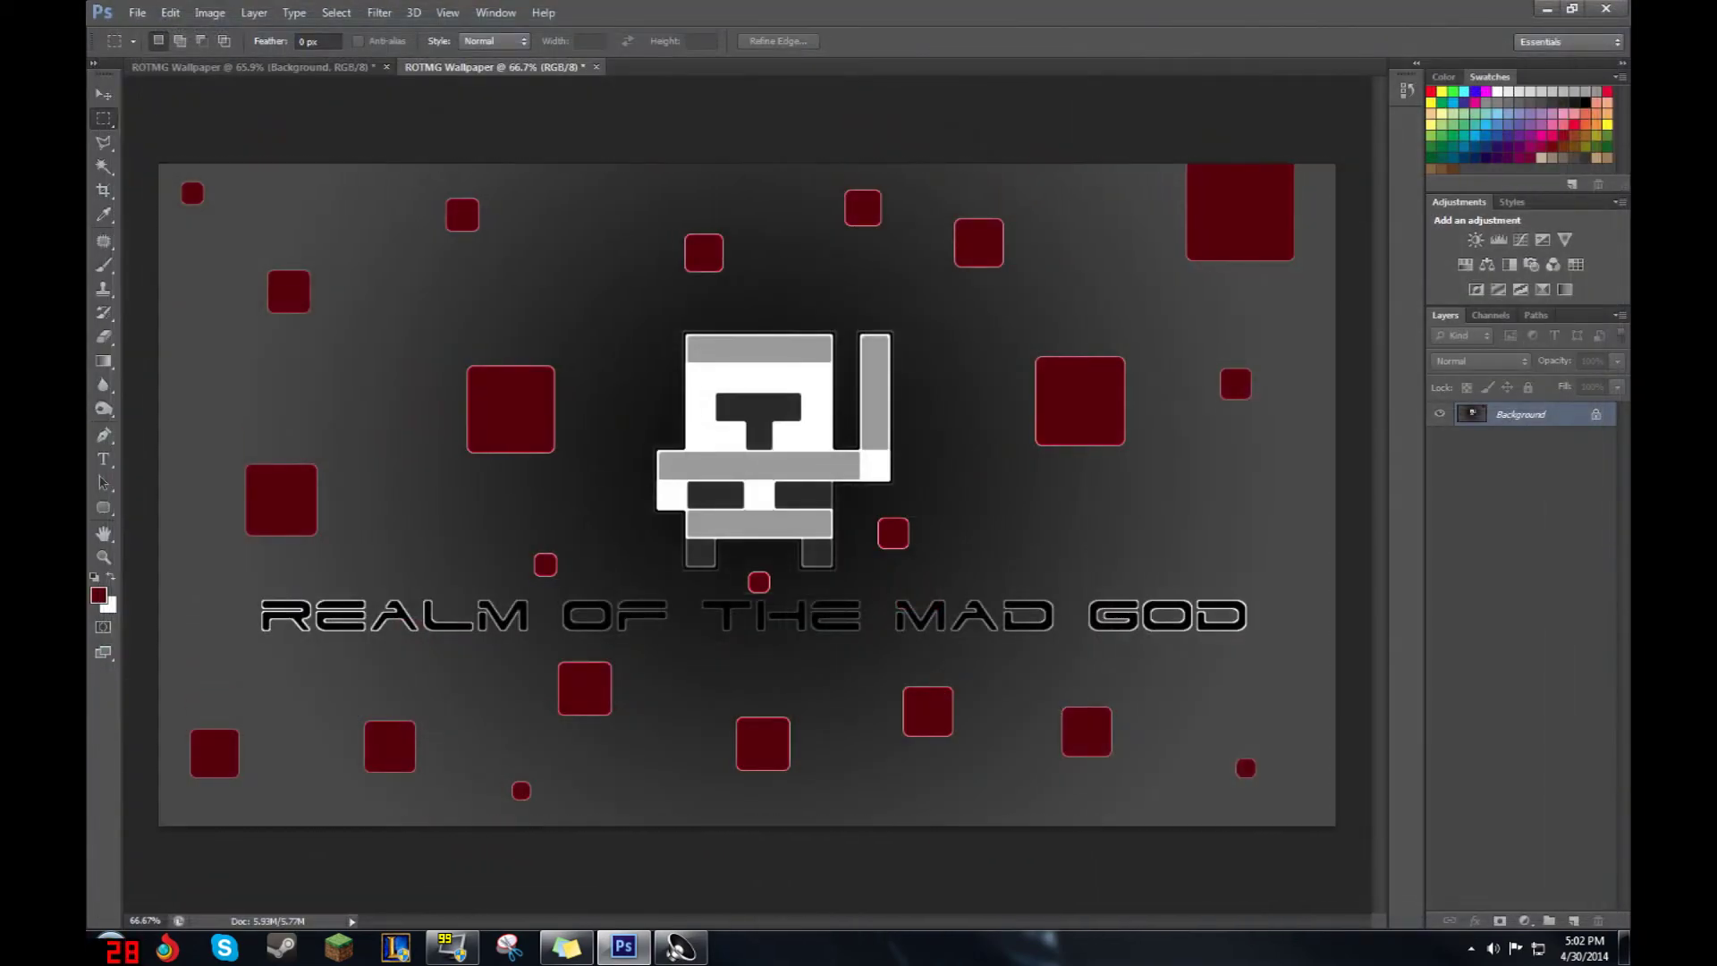
- Save the wallpaper to the Desktop as the JPEG file ROTMG Wallpaper.jpg at maximum quality 12 with the Baseline ("Standard") format option
click(137, 13)
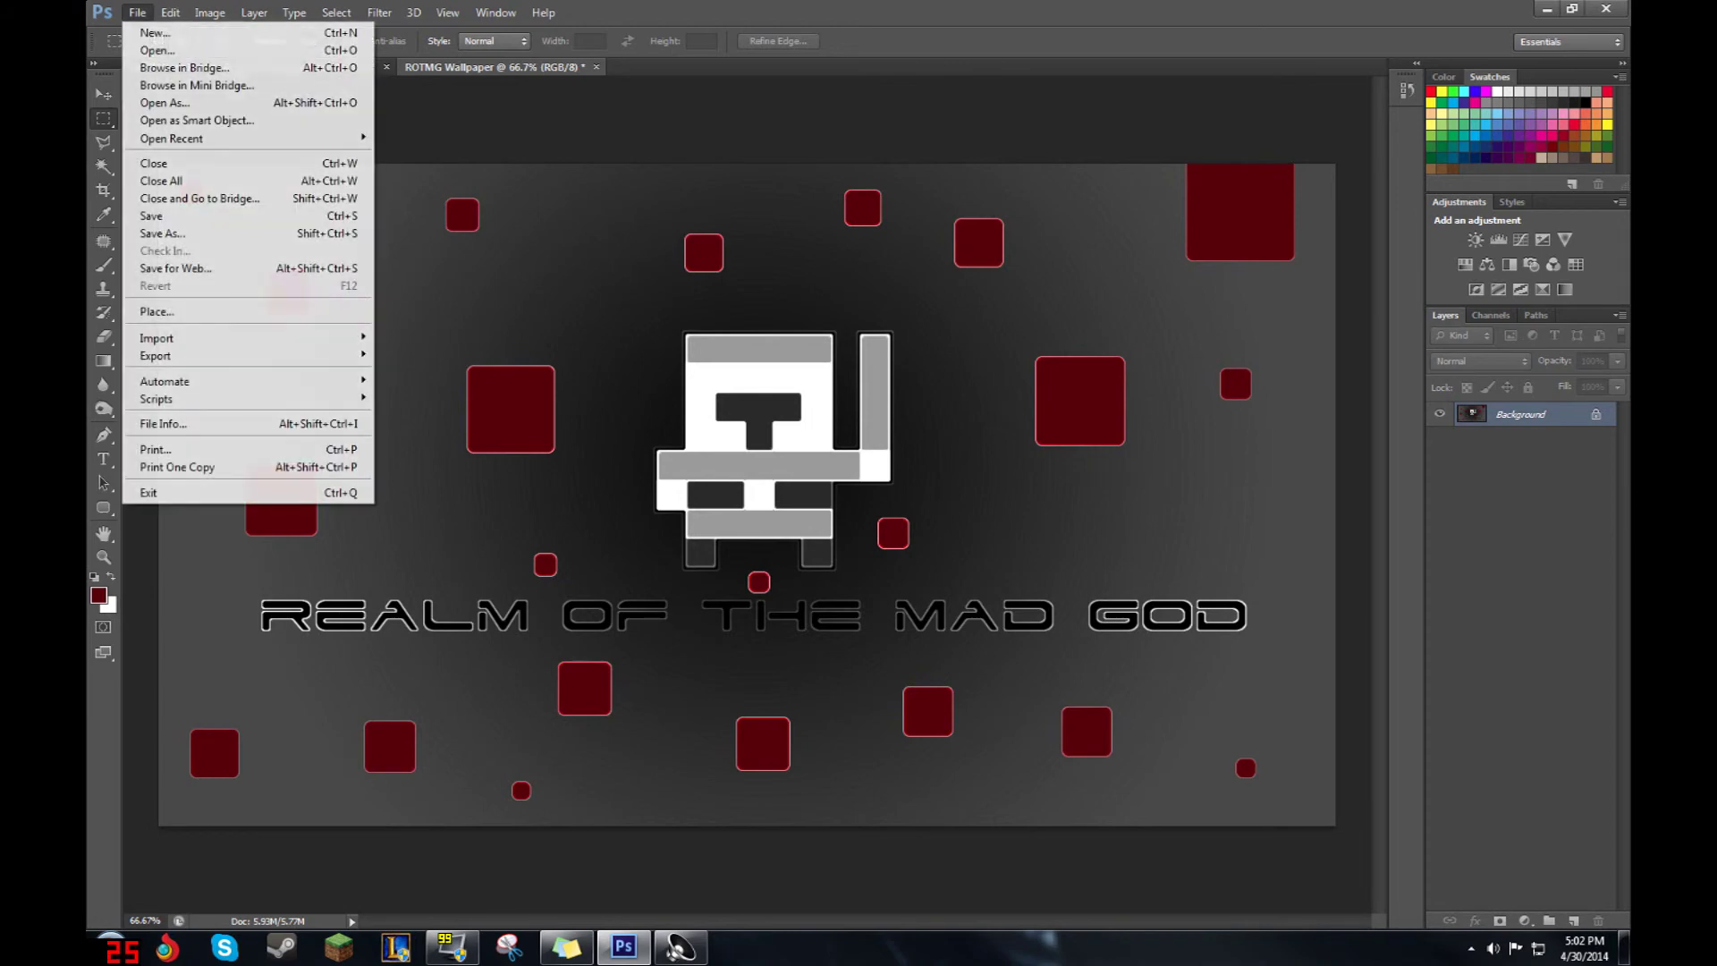
mouse_move(170, 12)
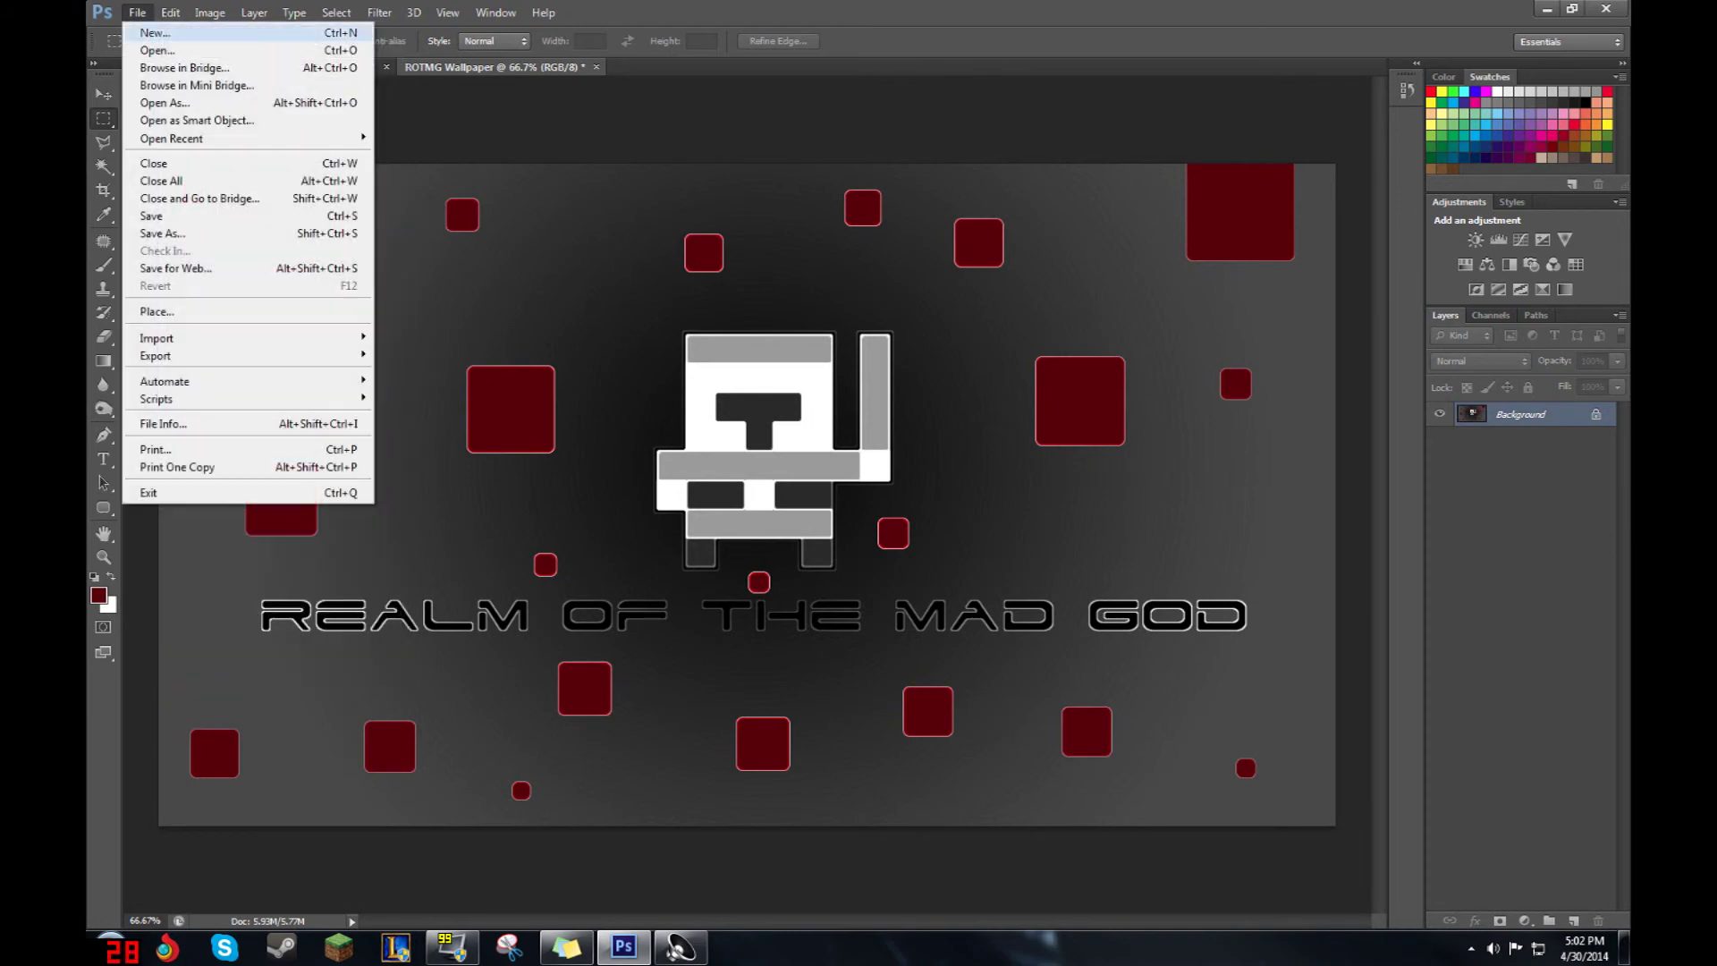
click(162, 234)
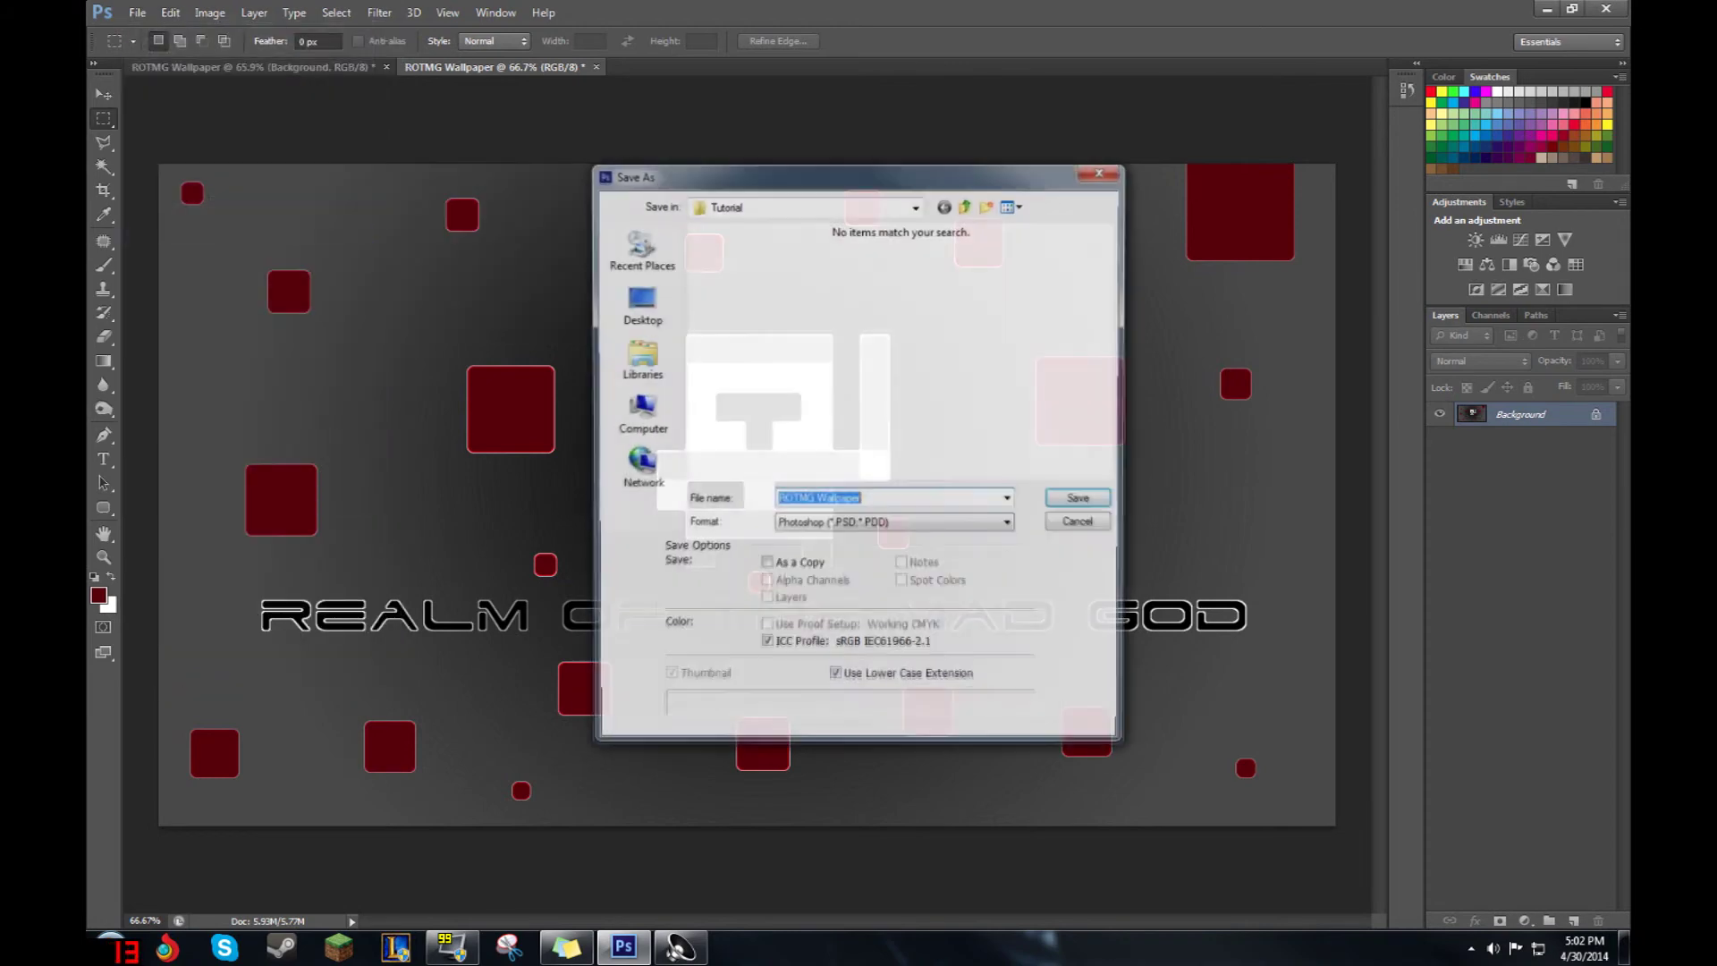
click(894, 525)
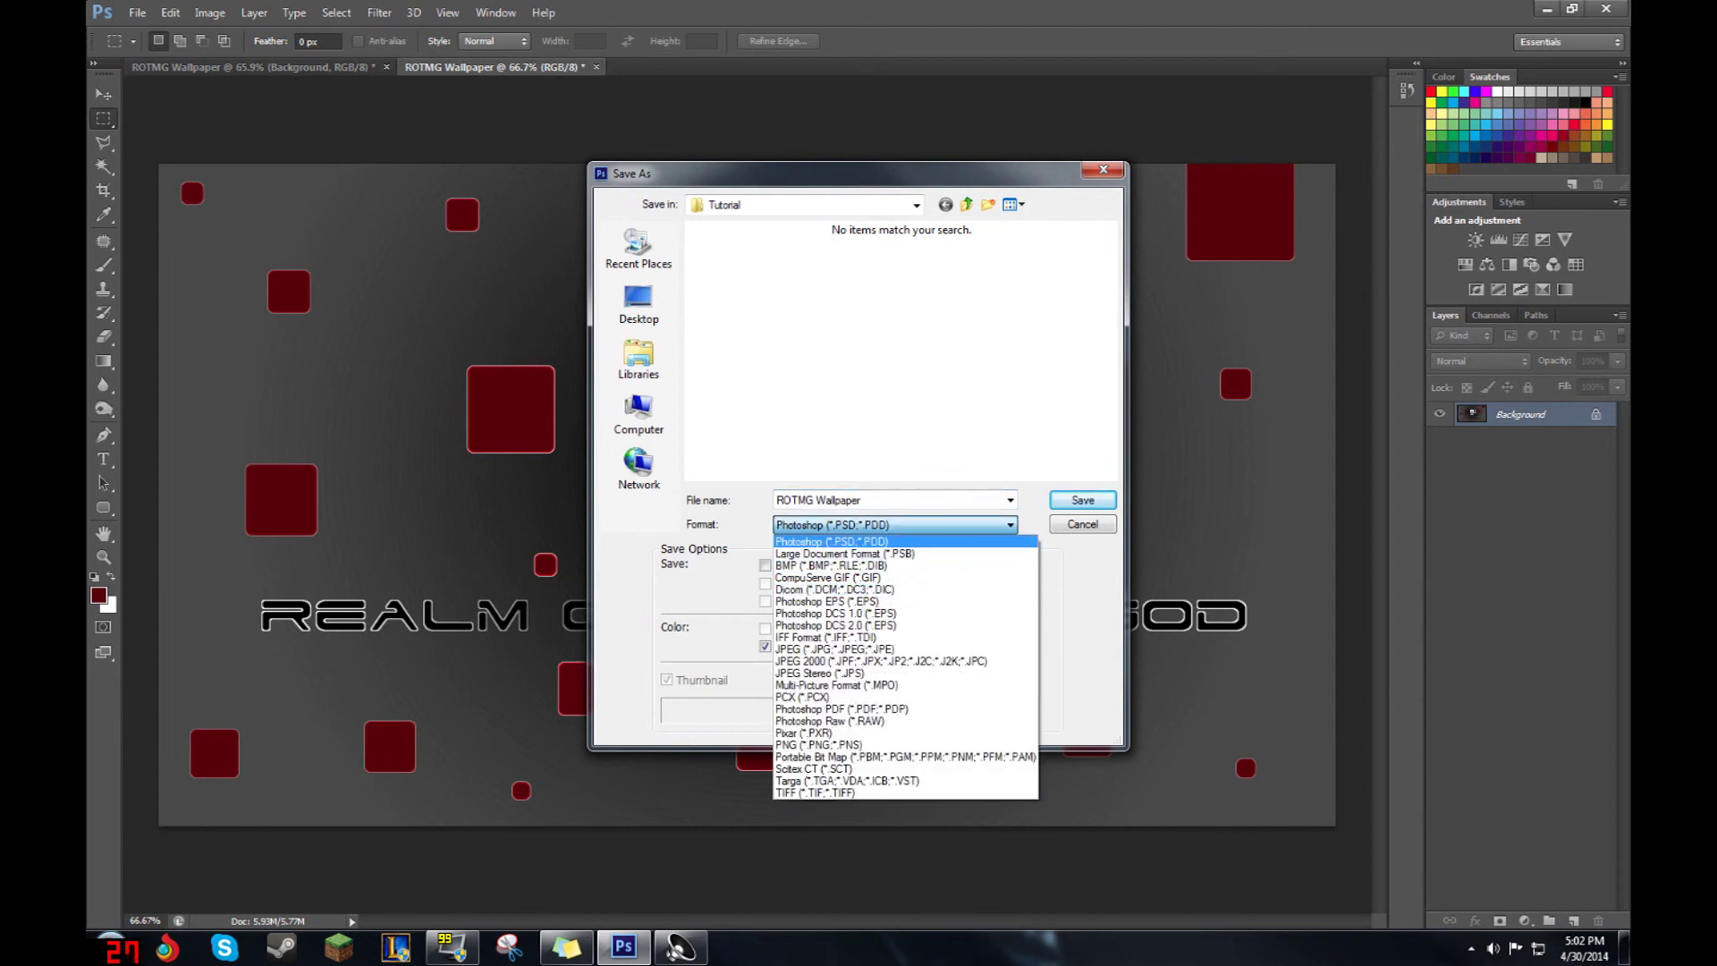
click(639, 304)
click(638, 304)
click(894, 525)
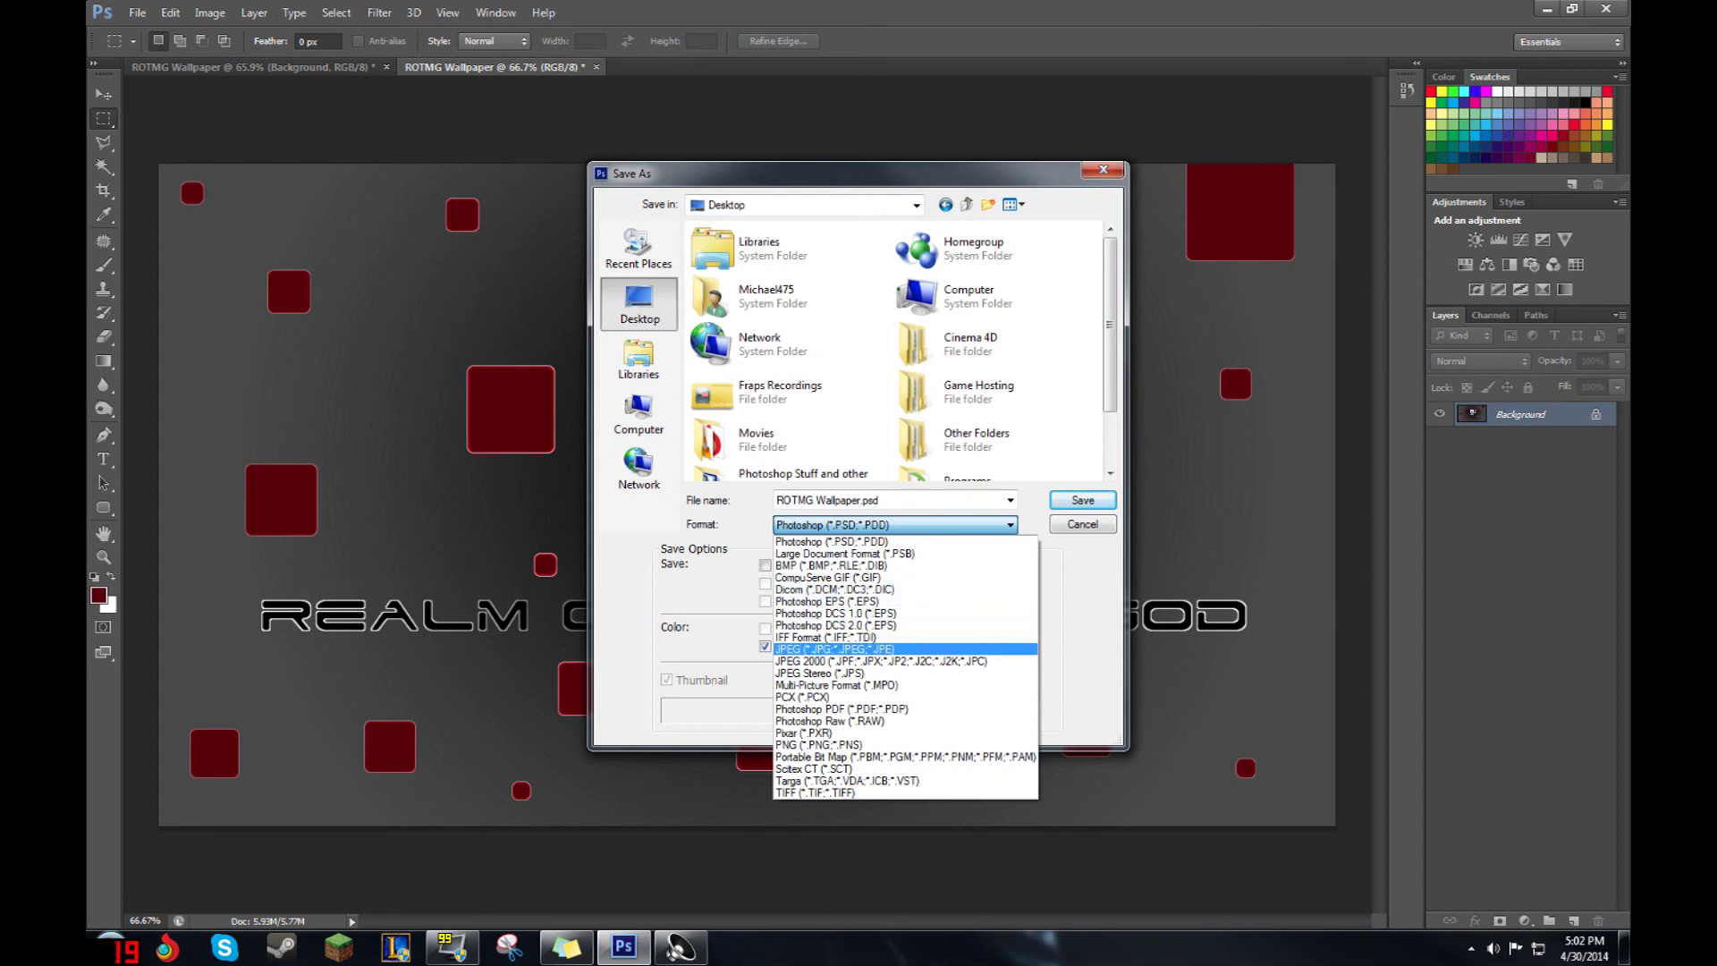
click(831, 649)
click(894, 500)
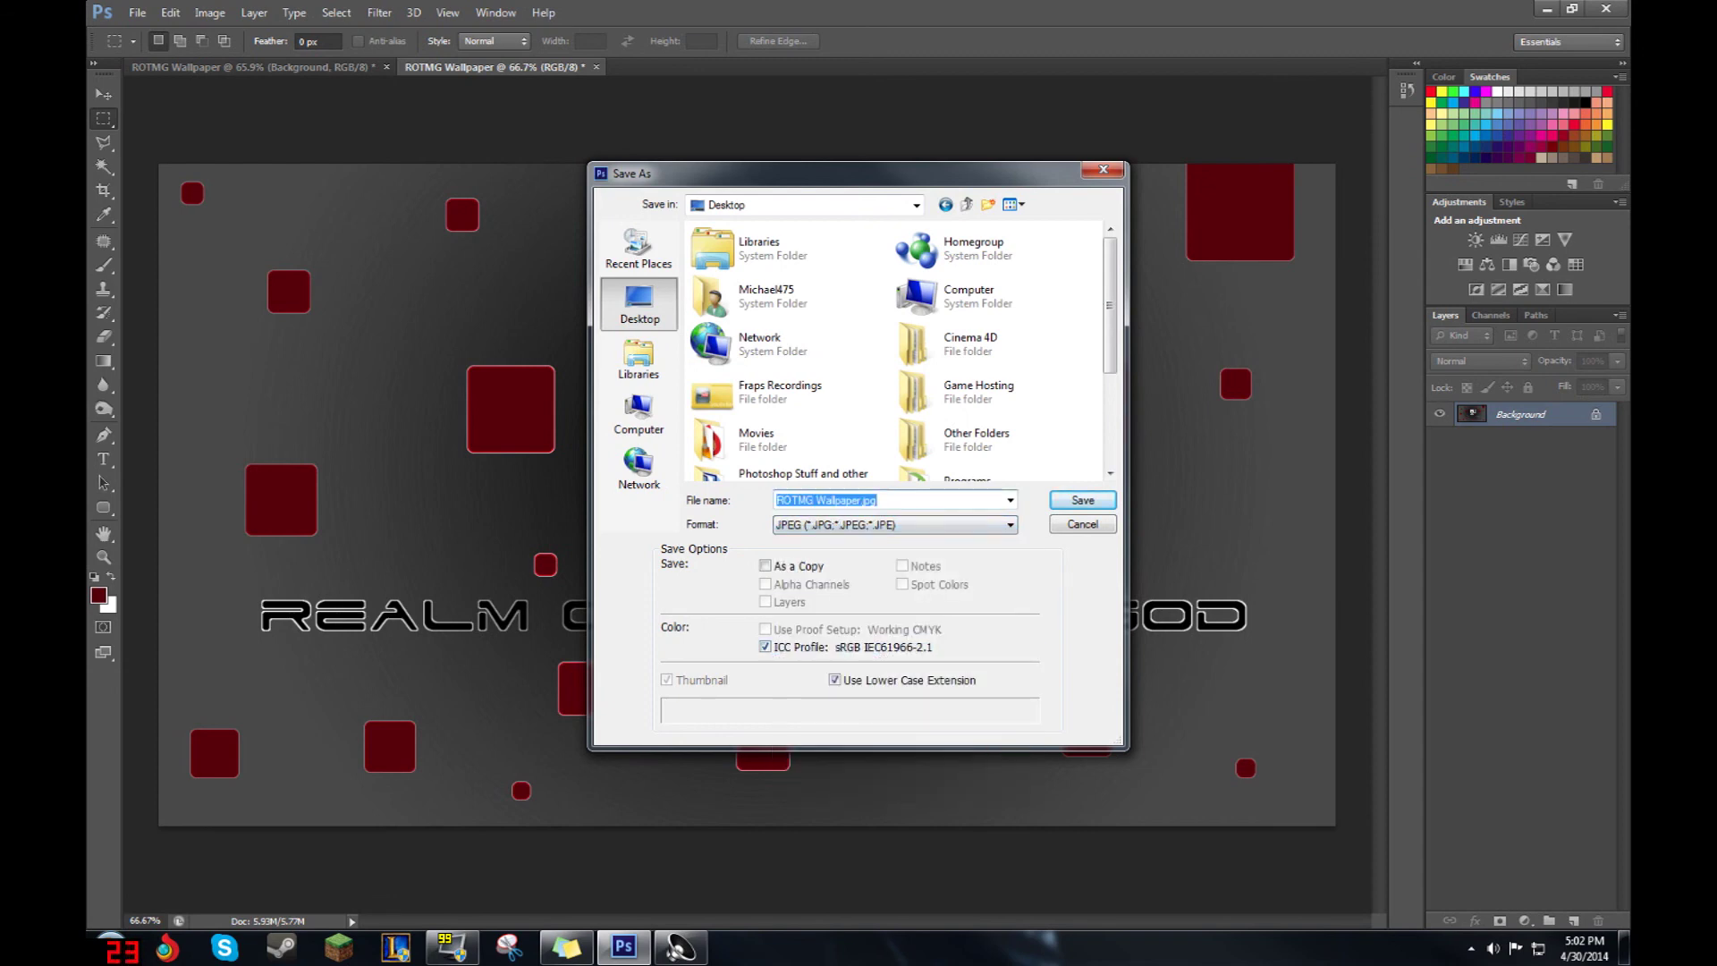
key(Return)
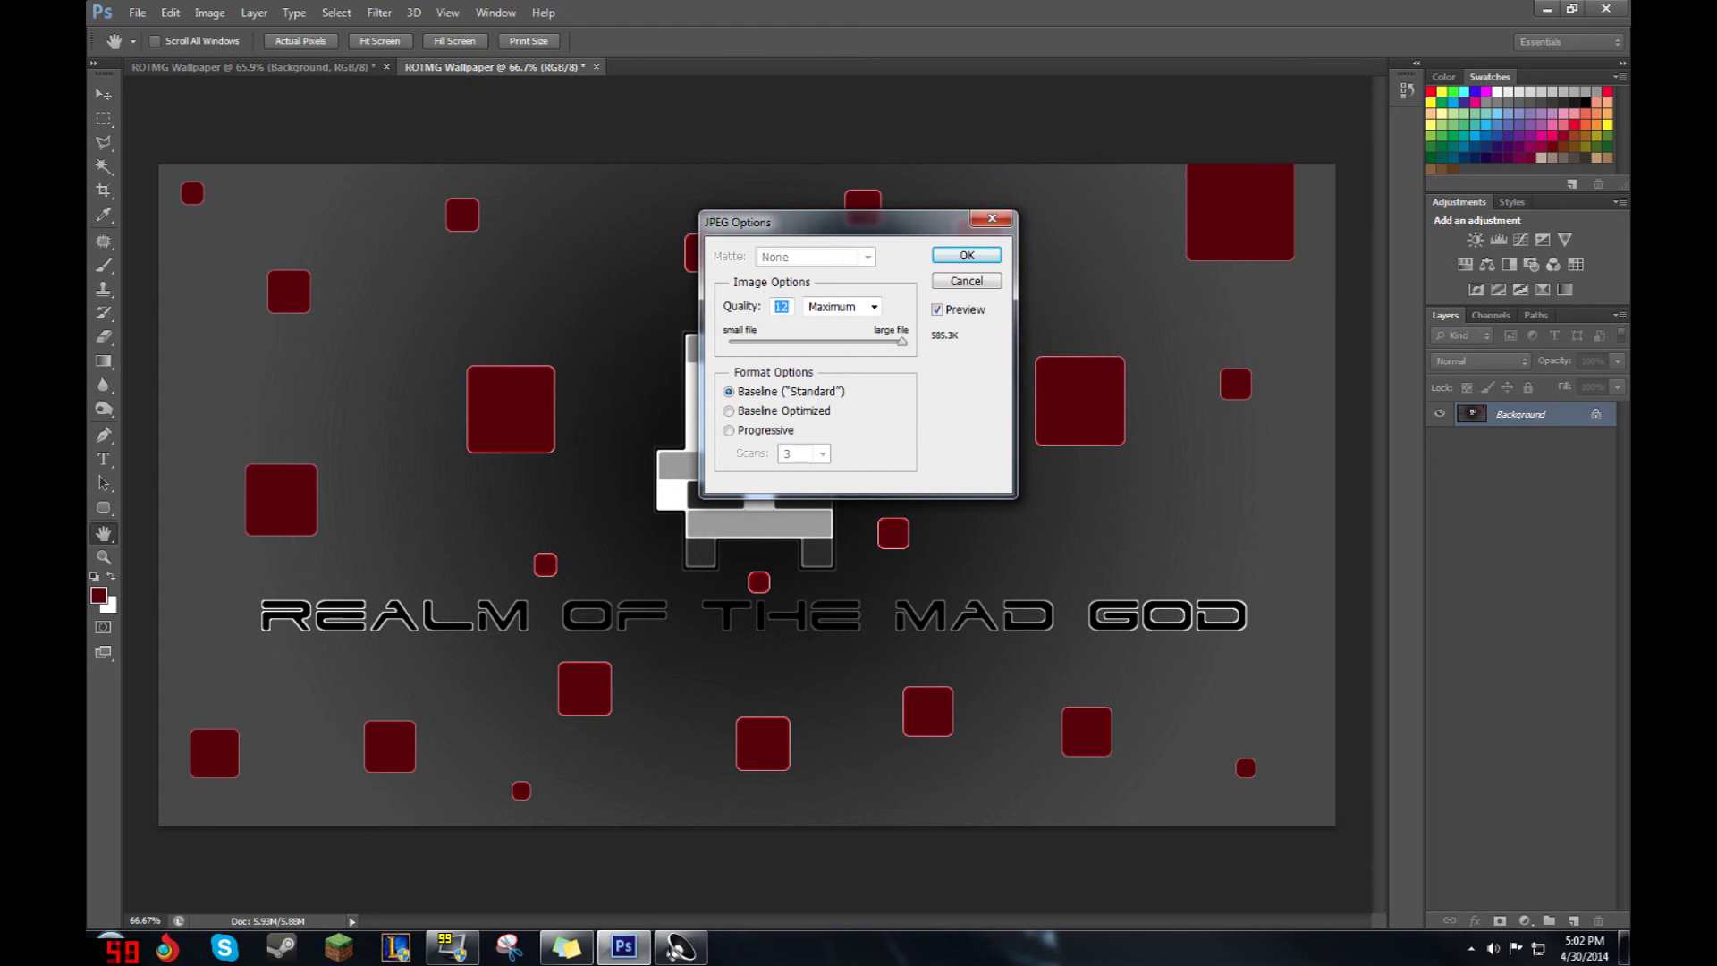
key(Return)
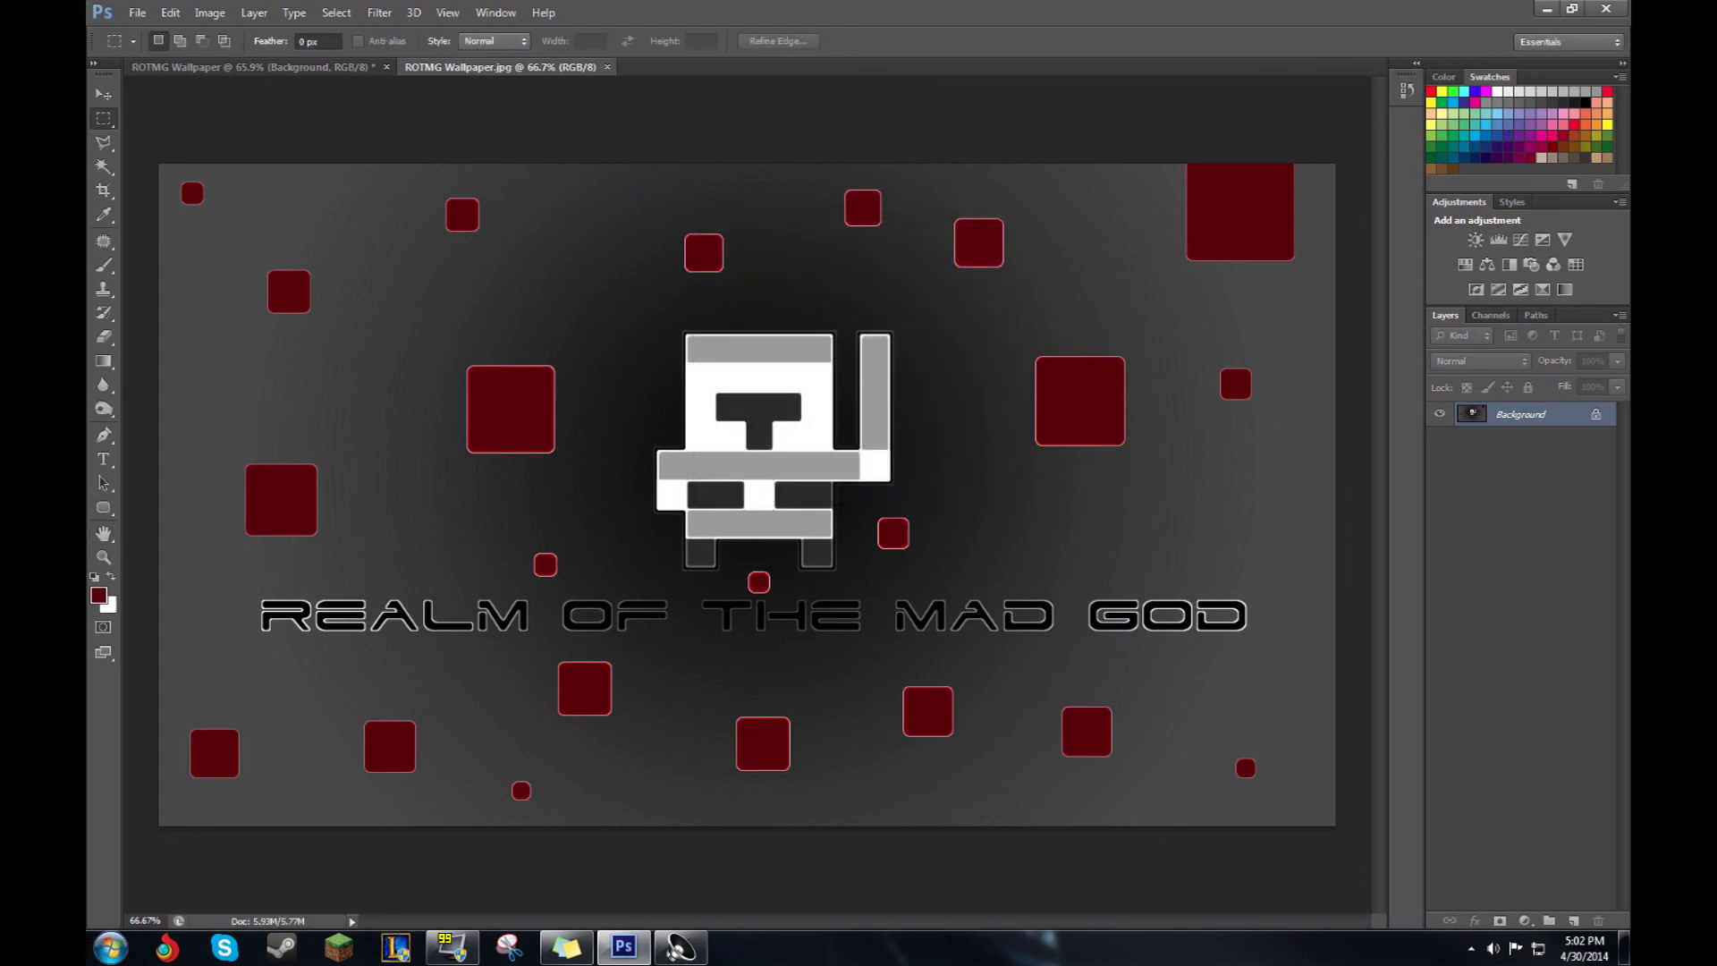